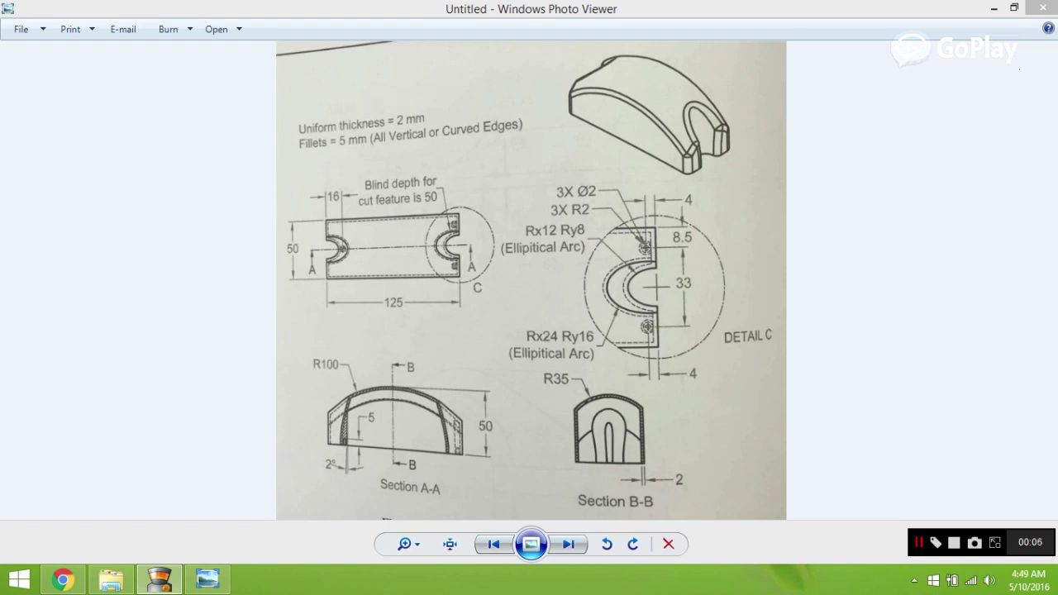
Step: Advance from the dimensioned part drawing to the next reference image showing the 3D renders
key("Right")
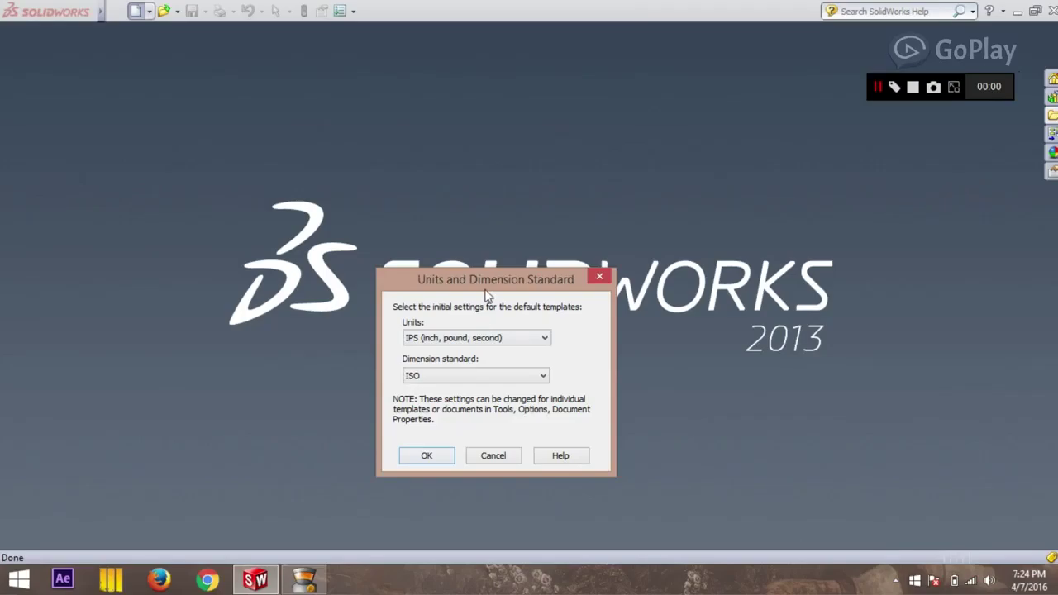
Step: Set the units to MMGS (millimetre, gram, second) with the ISO standard and create a new part
left_click_drag(488, 285, 475, 211)
left_click(487, 258)
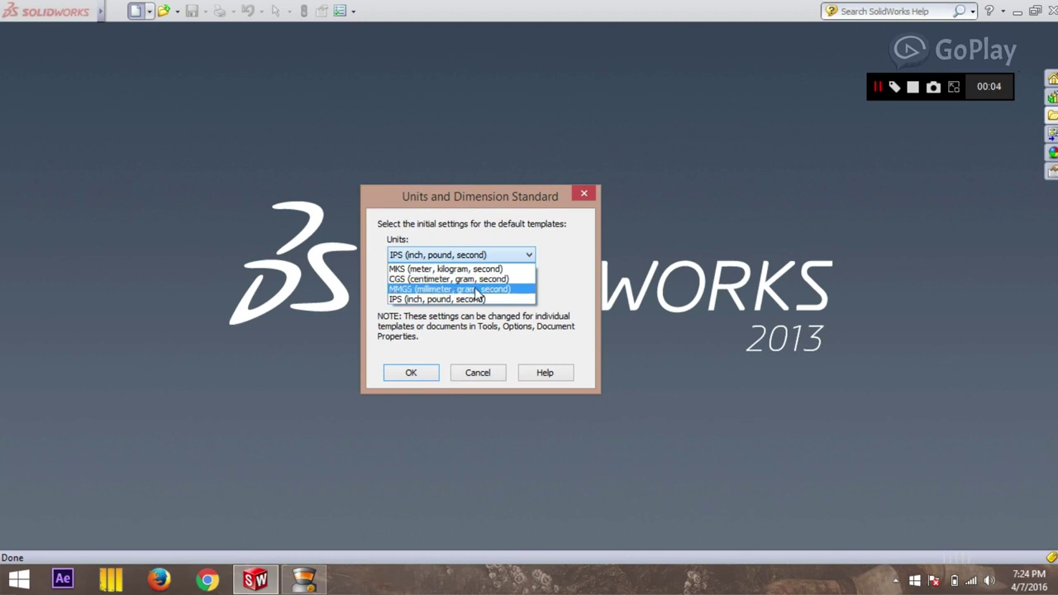
left_click(475, 290)
left_click(424, 373)
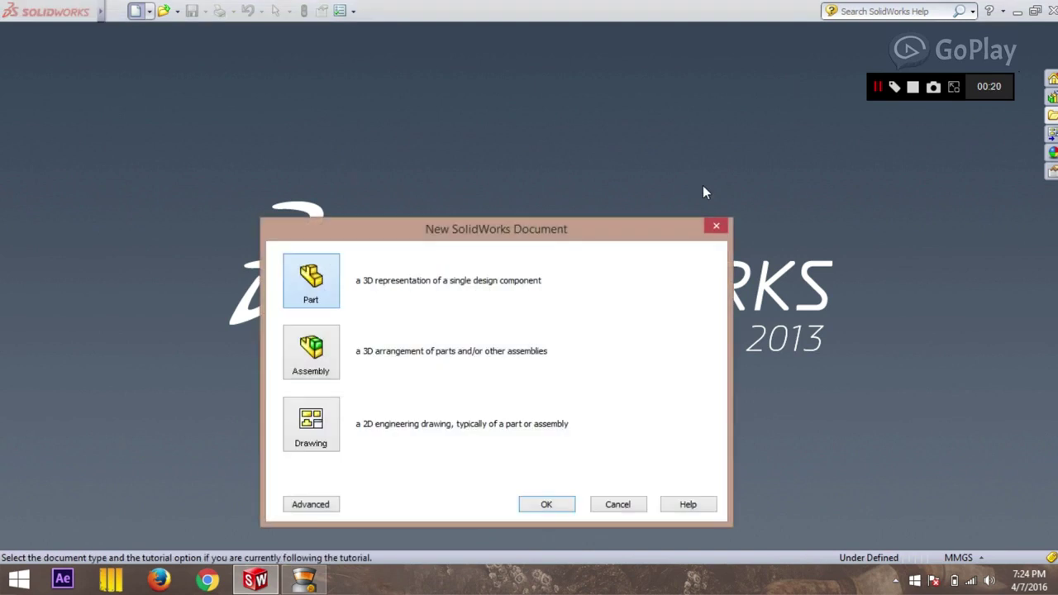
left_click(547, 504)
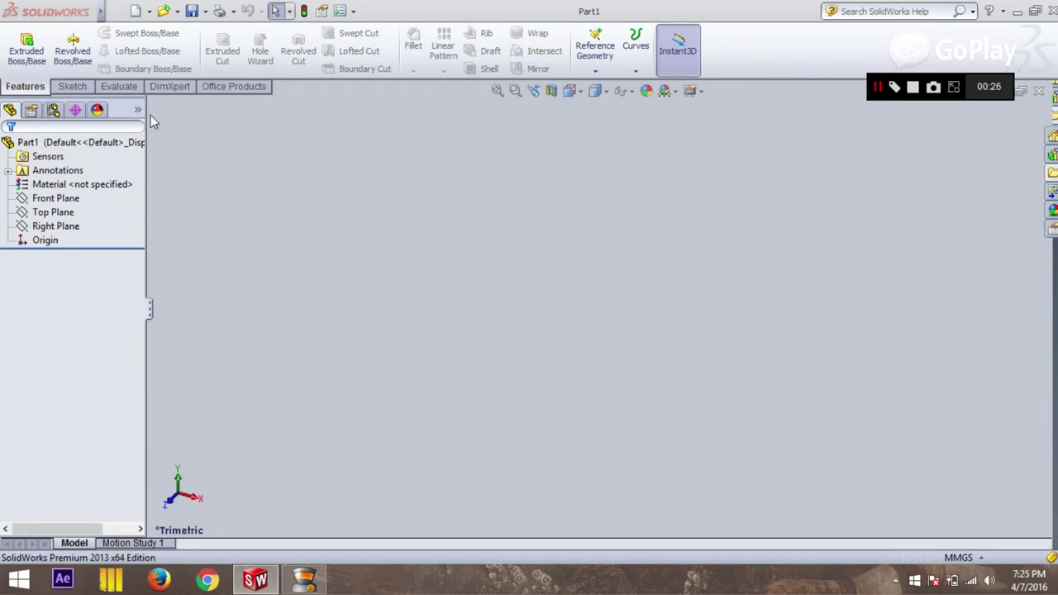
left_click(73, 86)
Step: Sketch a 125 by 50 mm rectangle around the origin on the Top Plane
left_click(21, 45)
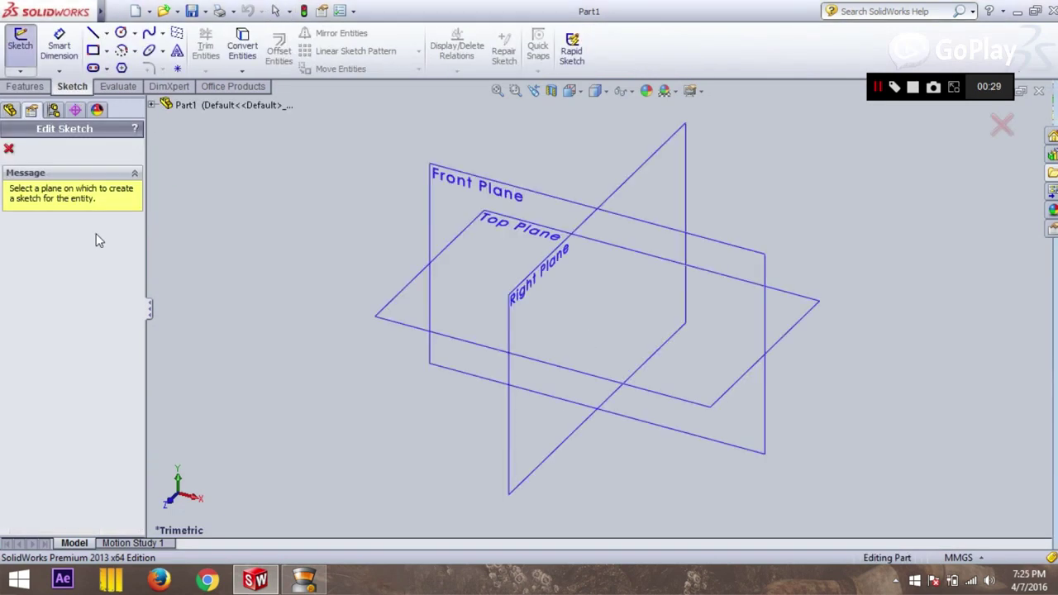
left_click(389, 326)
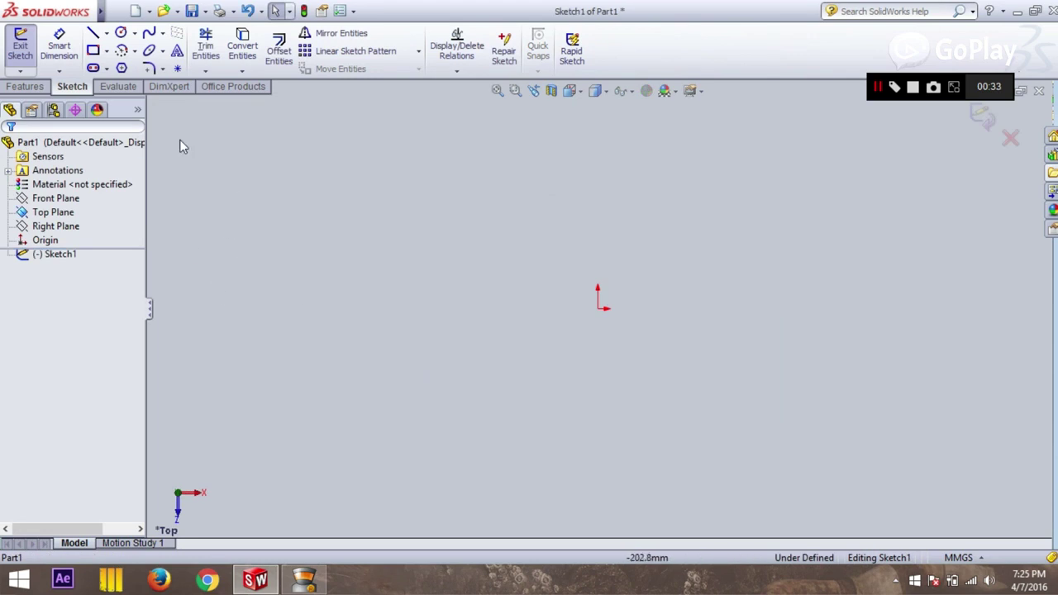
left_click(93, 50)
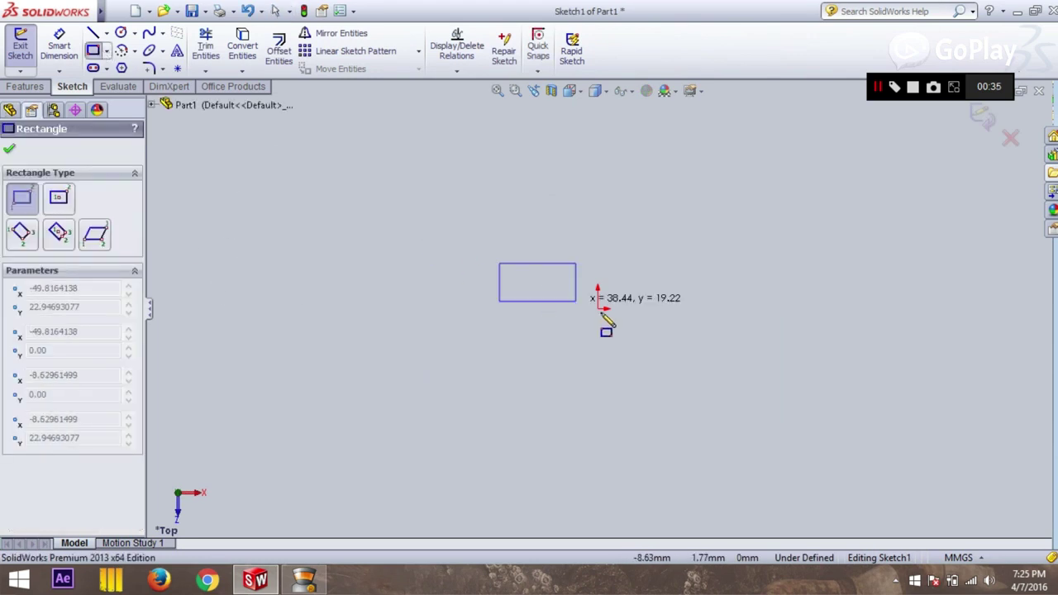
left_click_drag(500, 263, 768, 382)
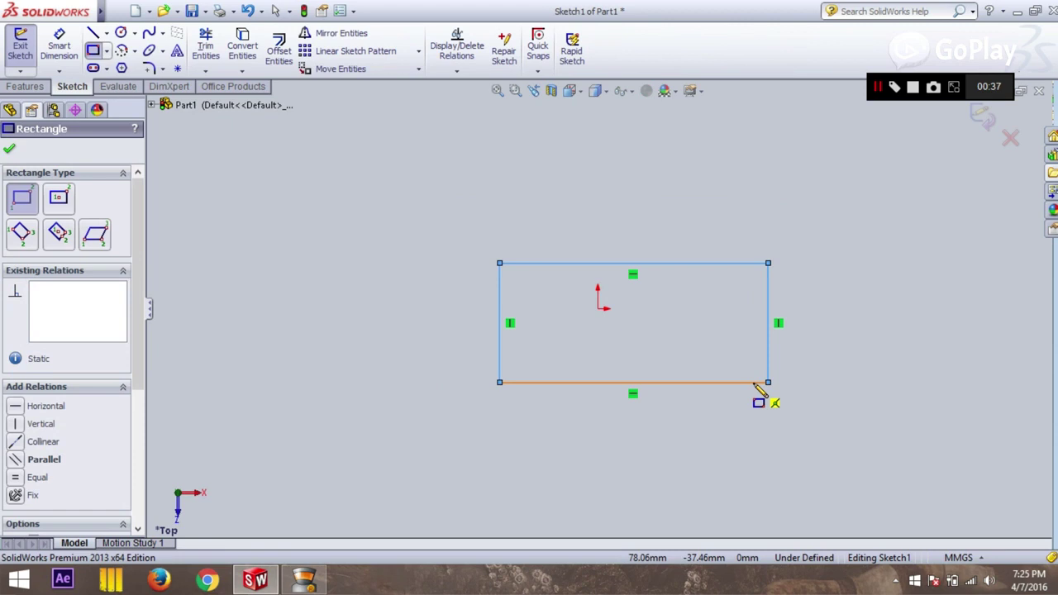
key("Escape")
left_click(756, 385)
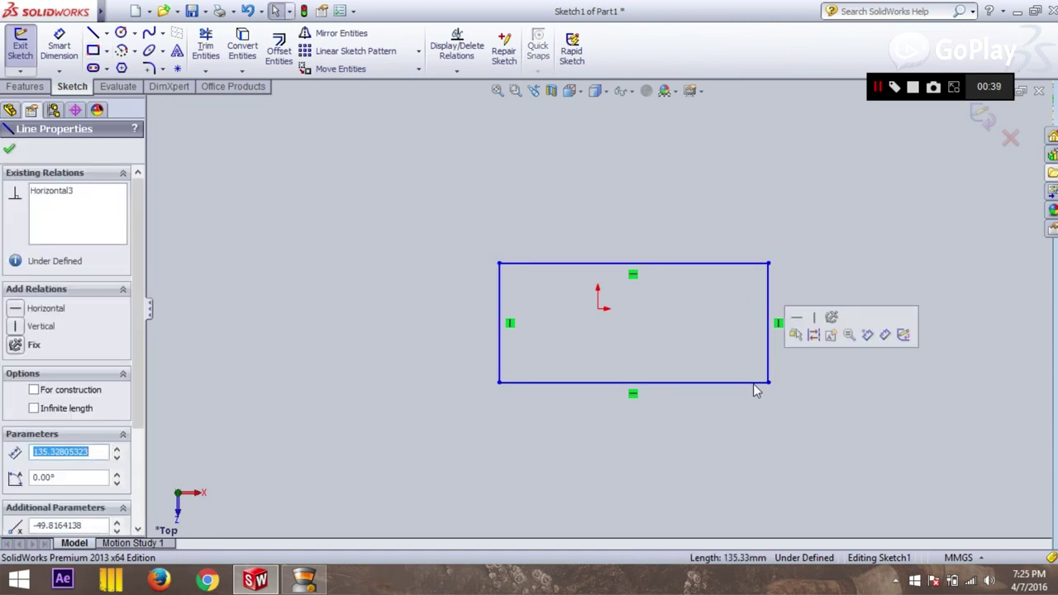
type("125")
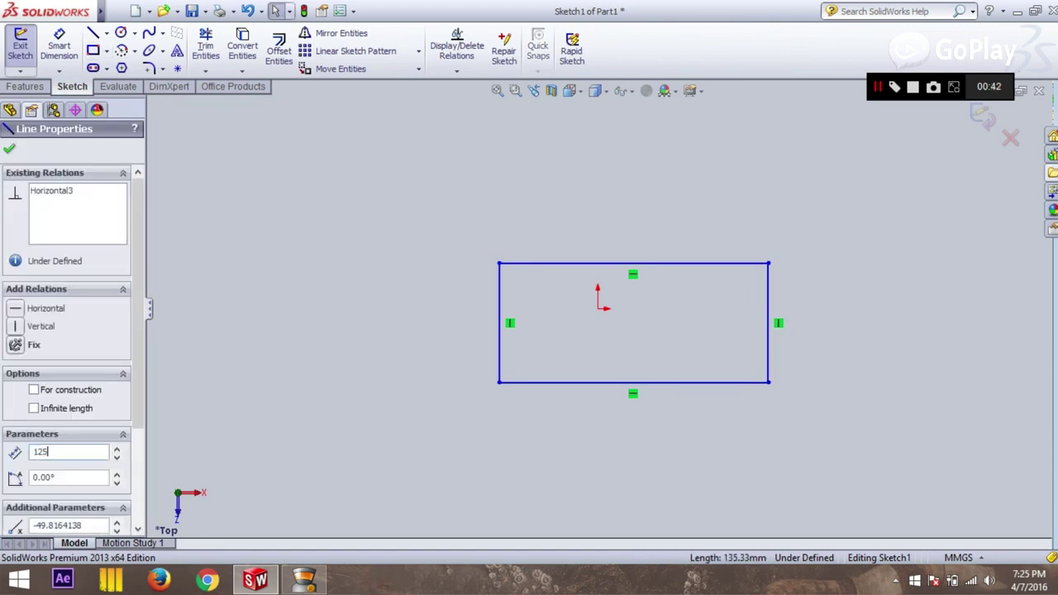
key("Return")
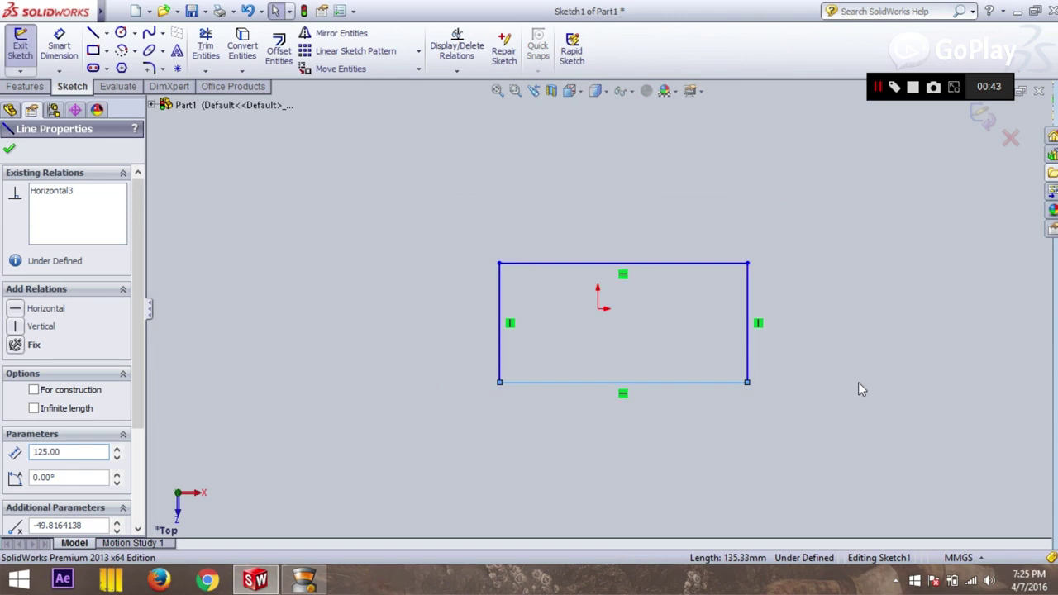
left_click(500, 314)
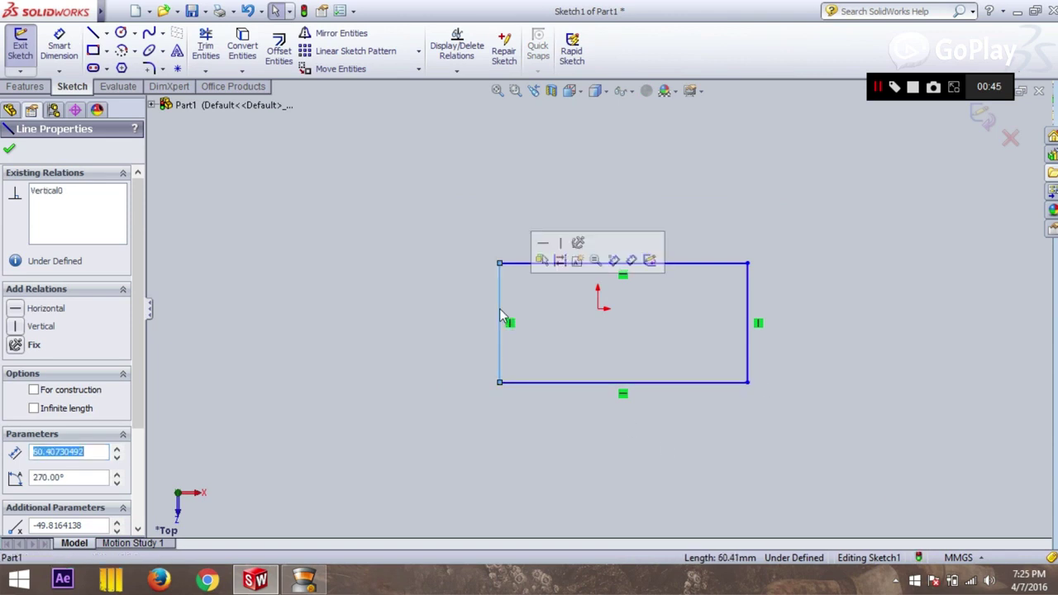
type("50")
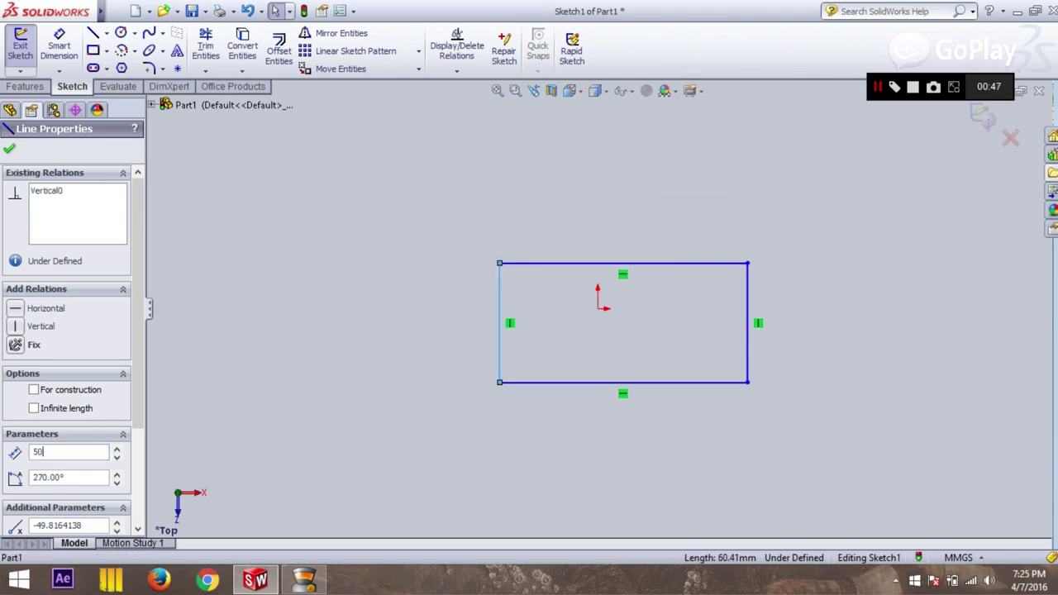
key("Return")
left_click(10, 149)
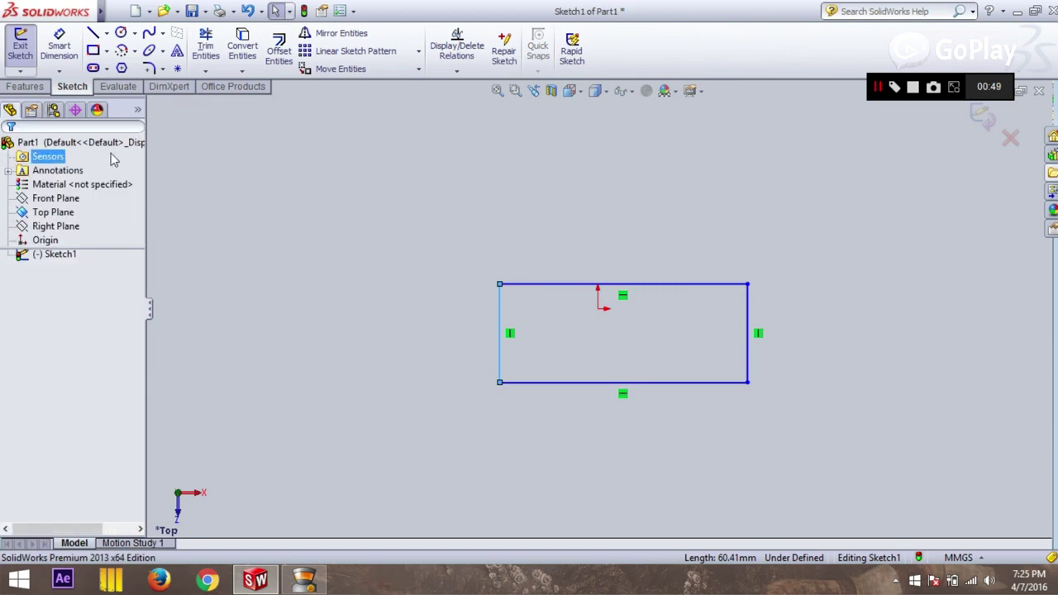
key("z")
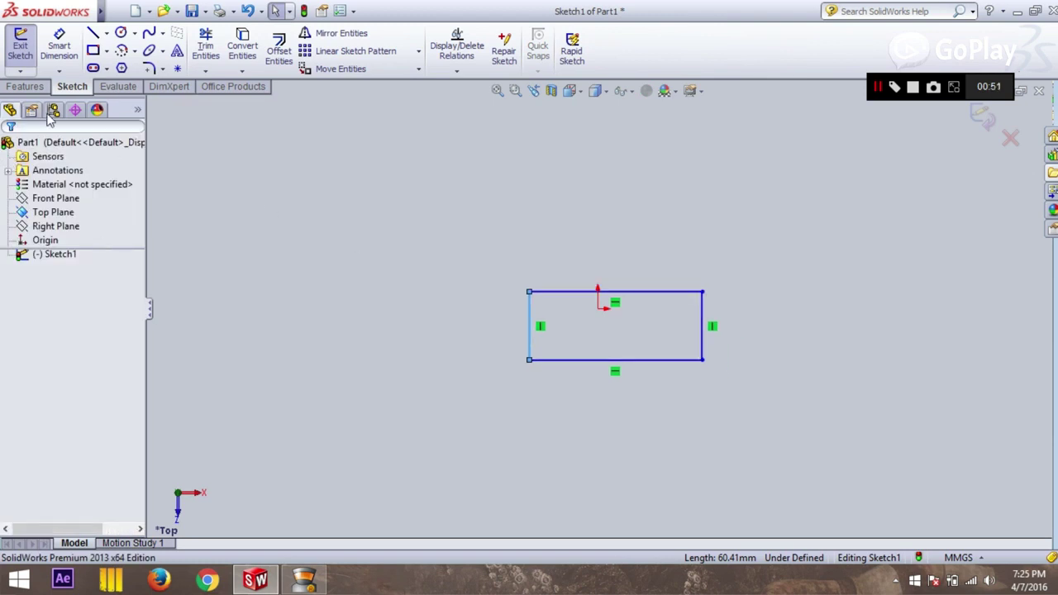
Step: Extrude the rectangle 50 mm into a solid block
left_click(24, 86)
left_click(26, 50)
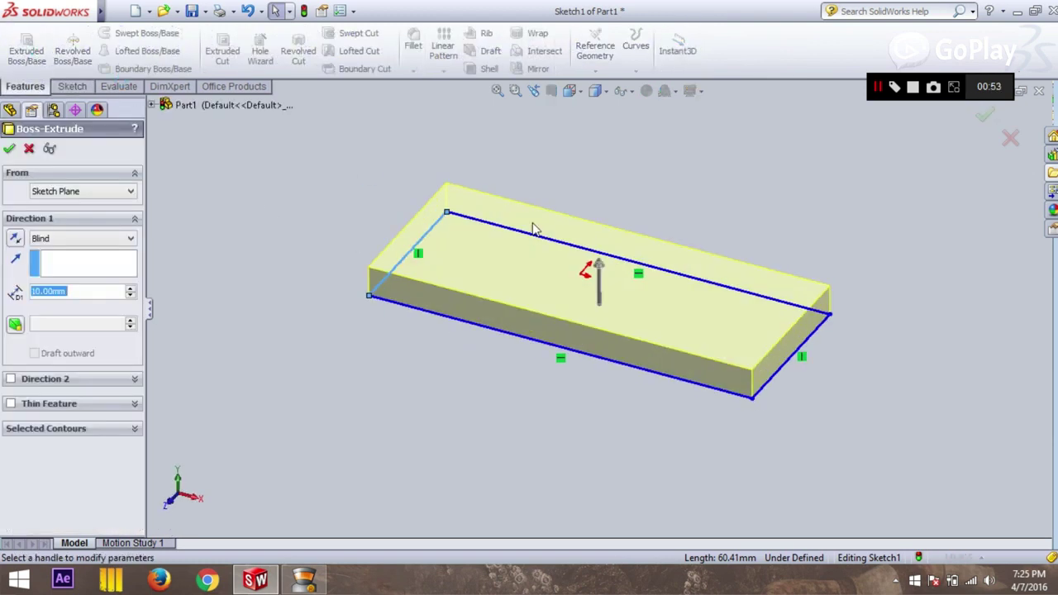
type("5")
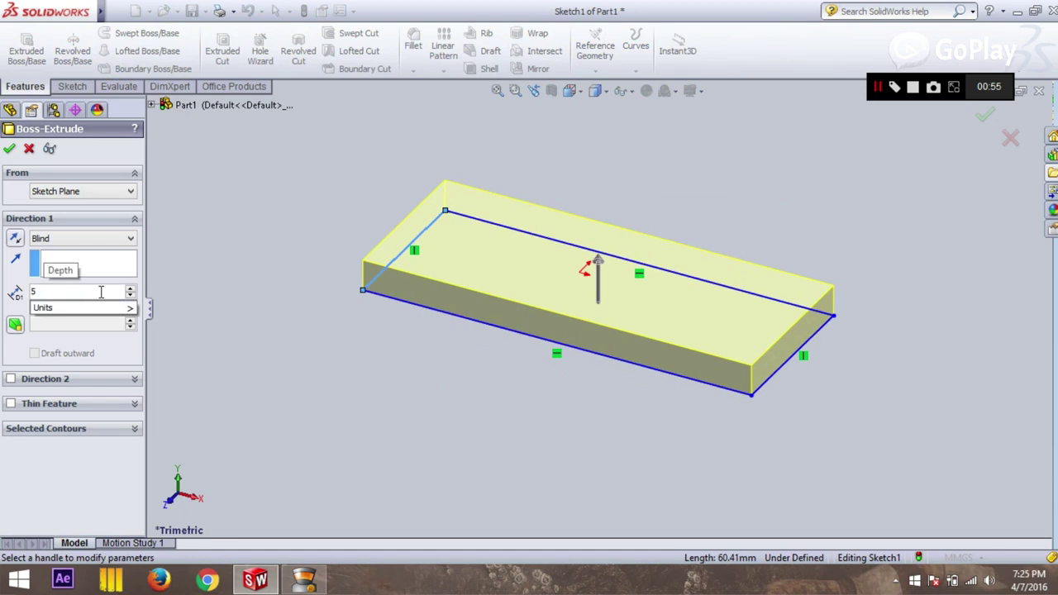
type("0")
key("Return")
scroll(358, 291, "up", 2)
scroll(389, 213, "down", 2)
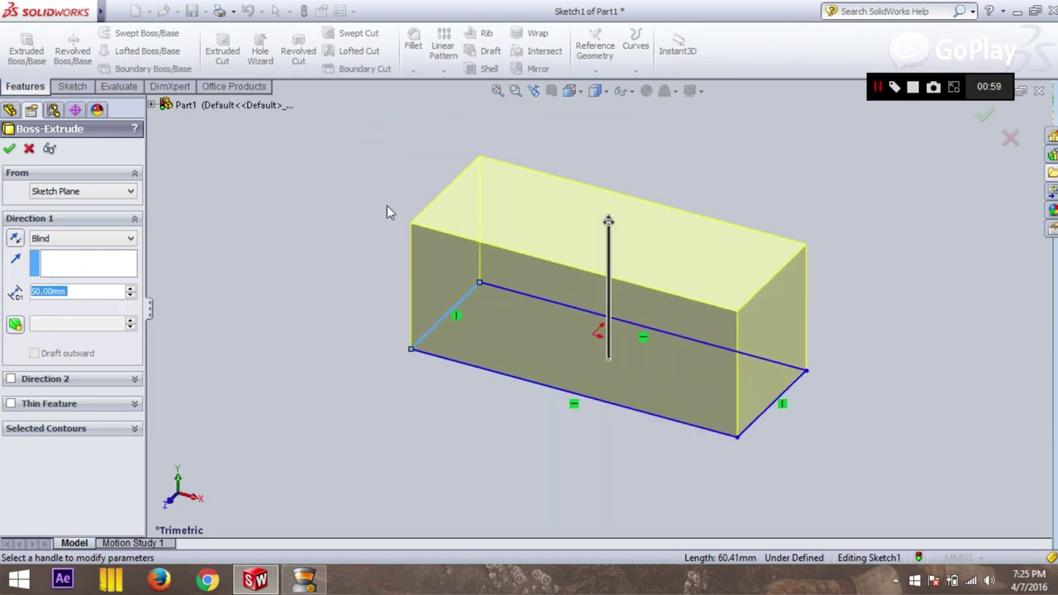
left_click(9, 149)
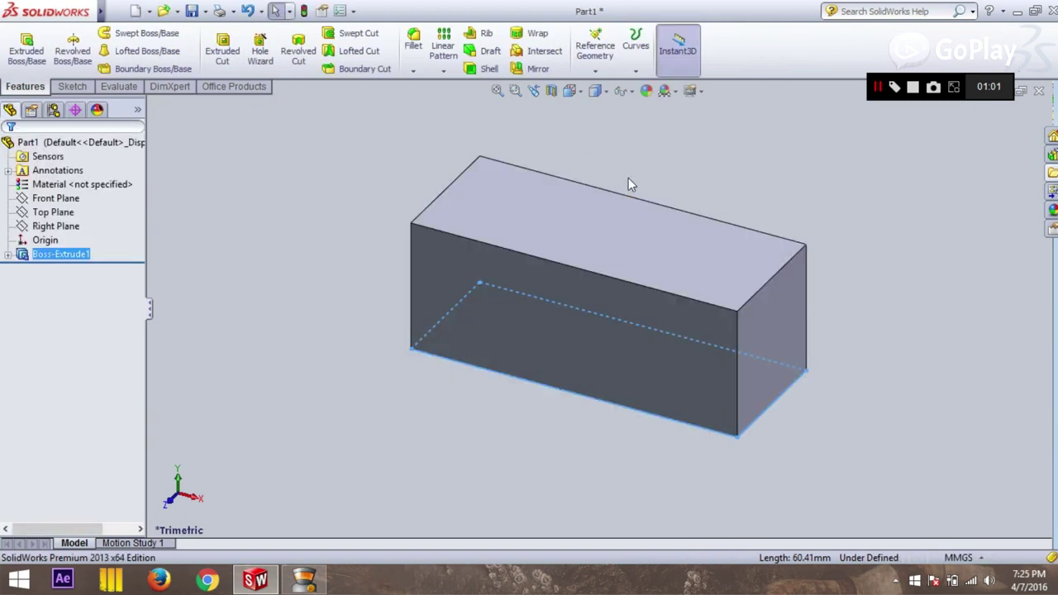
left_click(596, 70)
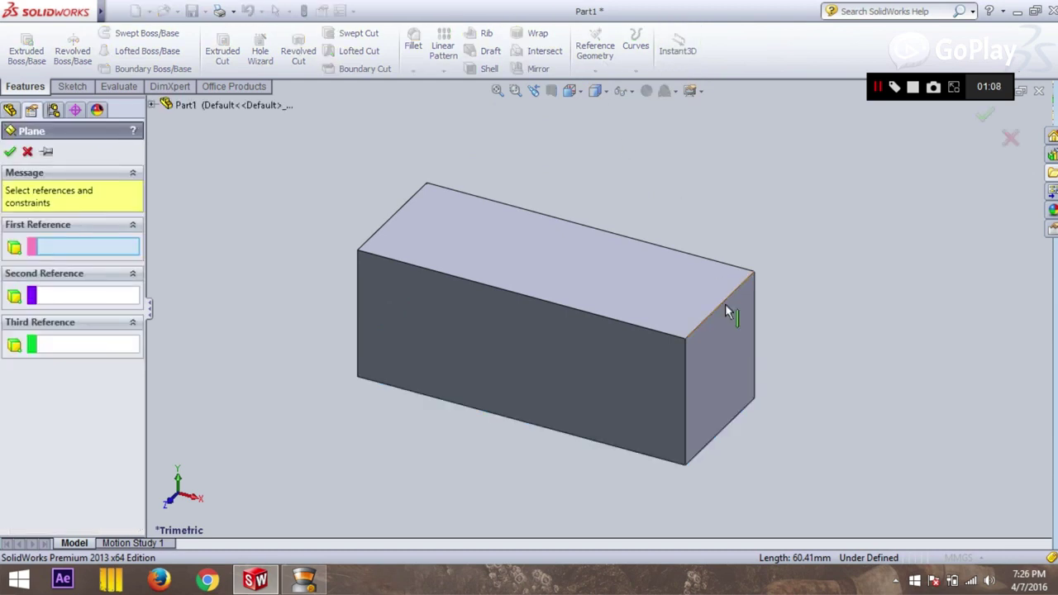
Step: Create Plane1 referencing the block's front face and a corner vertex
left_click(523, 350)
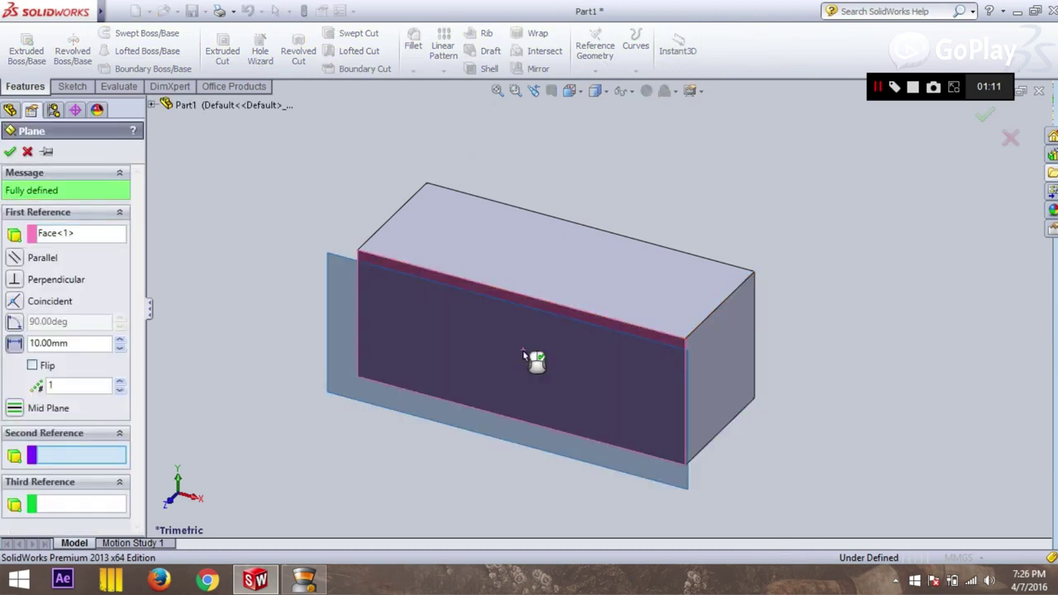
left_click(720, 307)
left_click(10, 151)
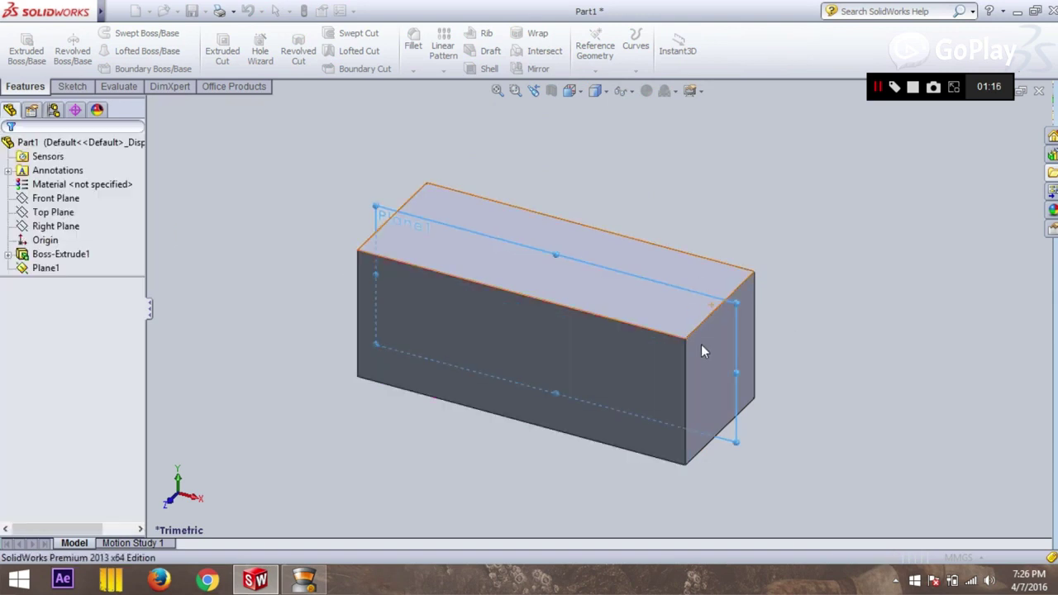
Step: Create Plane2 parallel to the right end face through the top front edge's midpoint
left_click(595, 69)
left_click(609, 86)
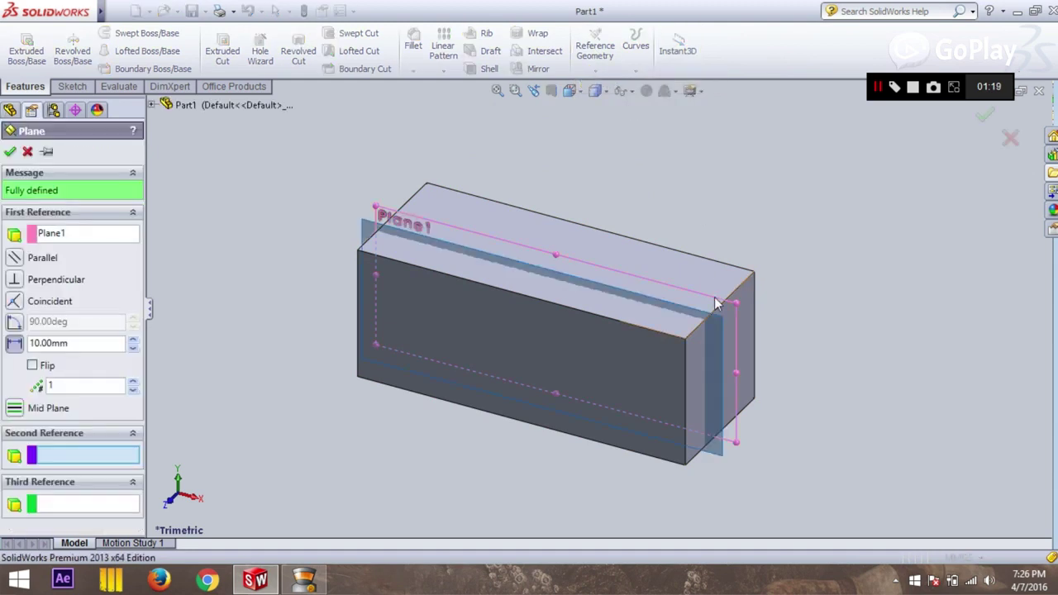
left_click(60, 234)
key("Delete")
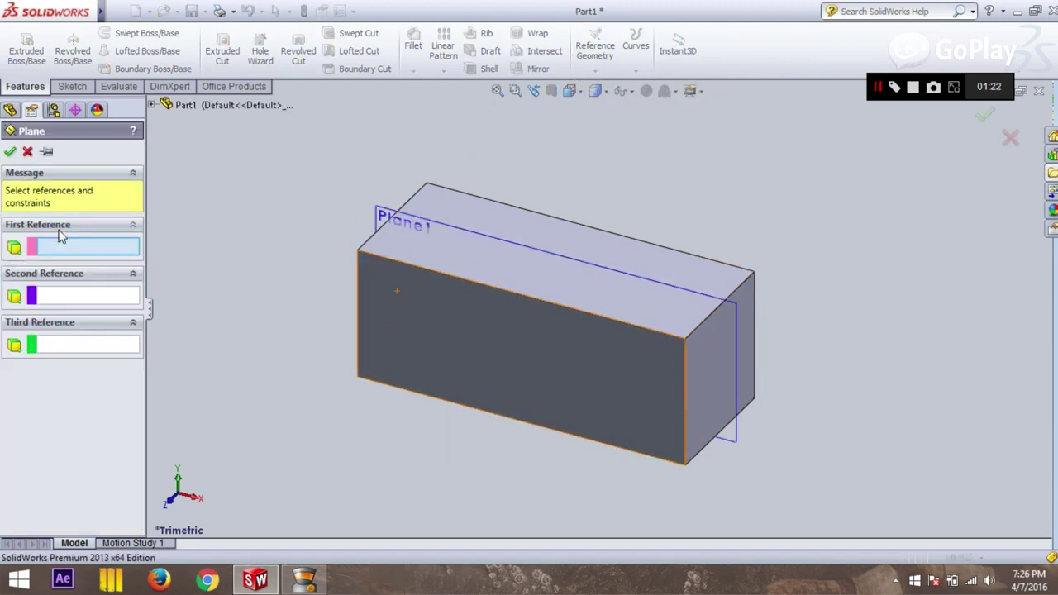
left_click(700, 347)
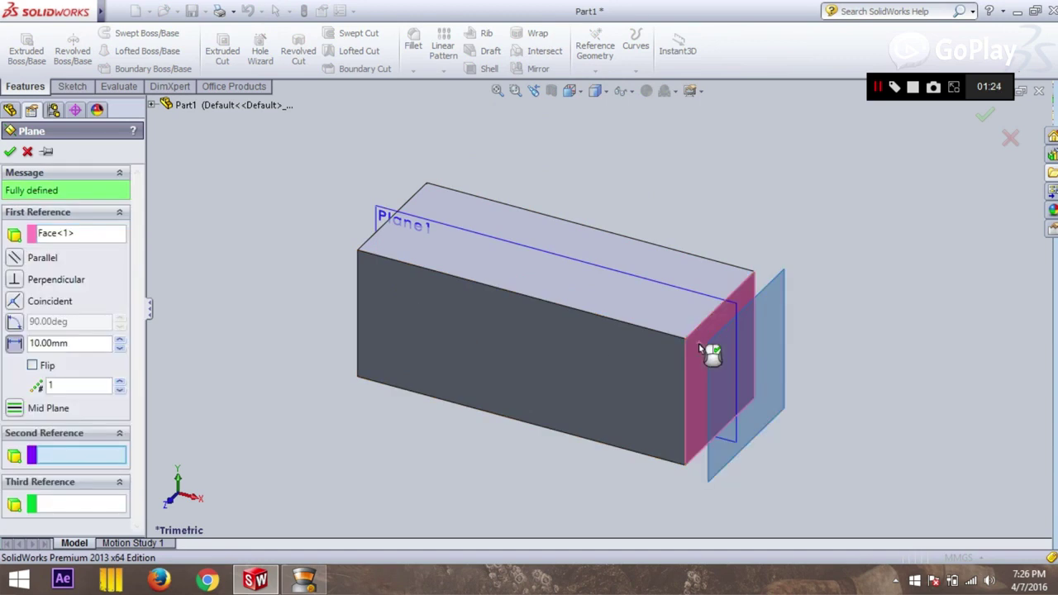
left_click(522, 296)
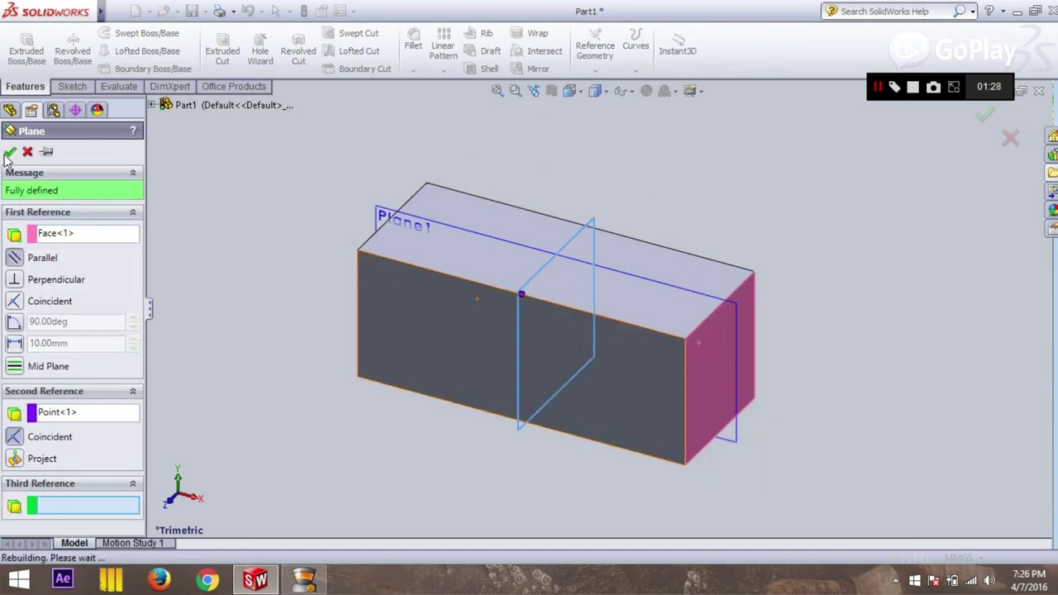
key("Return")
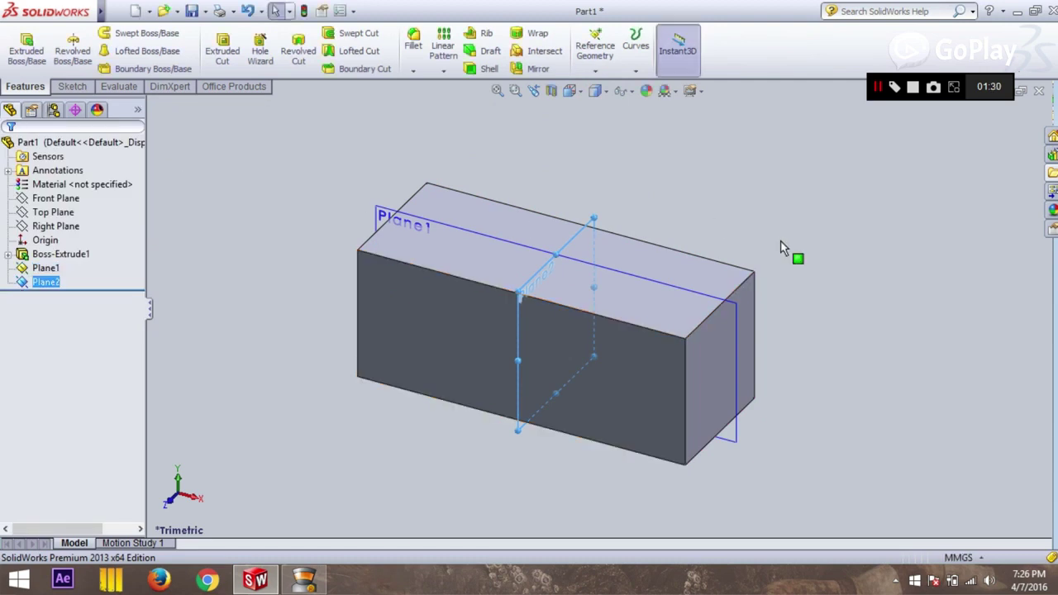
Step: Start Sketch2 on Plane2, view it normal, and draw a line along the block's top edge
left_click(72, 86)
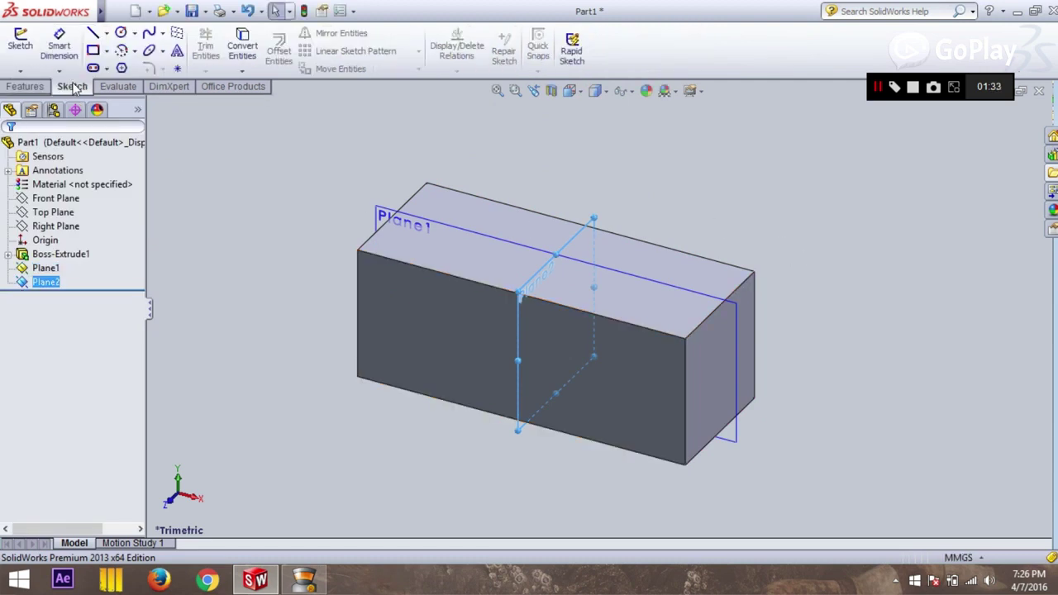
left_click(20, 46)
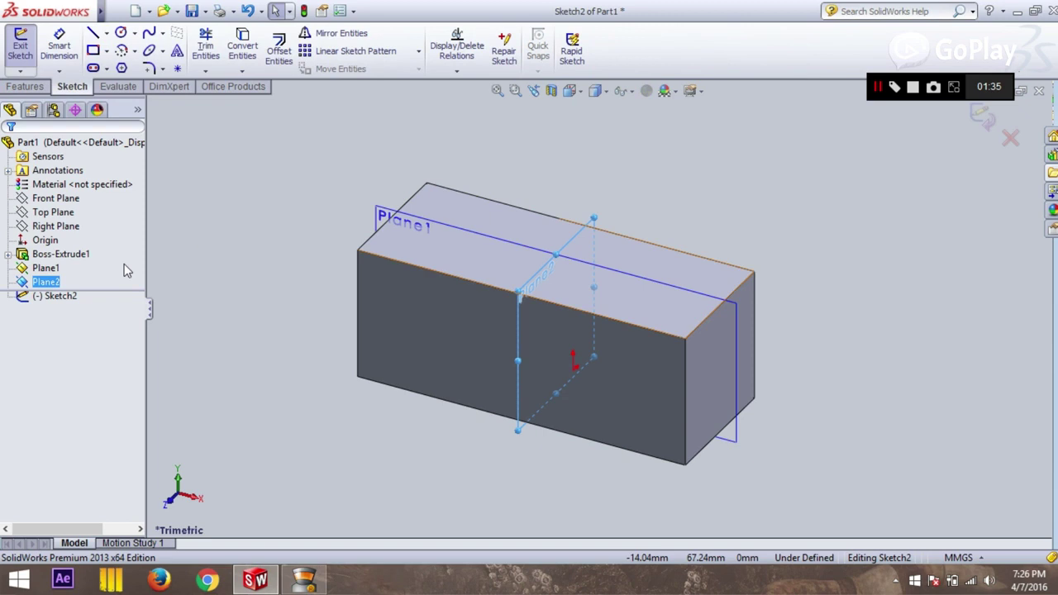
right_click(56, 293)
left_click(86, 266)
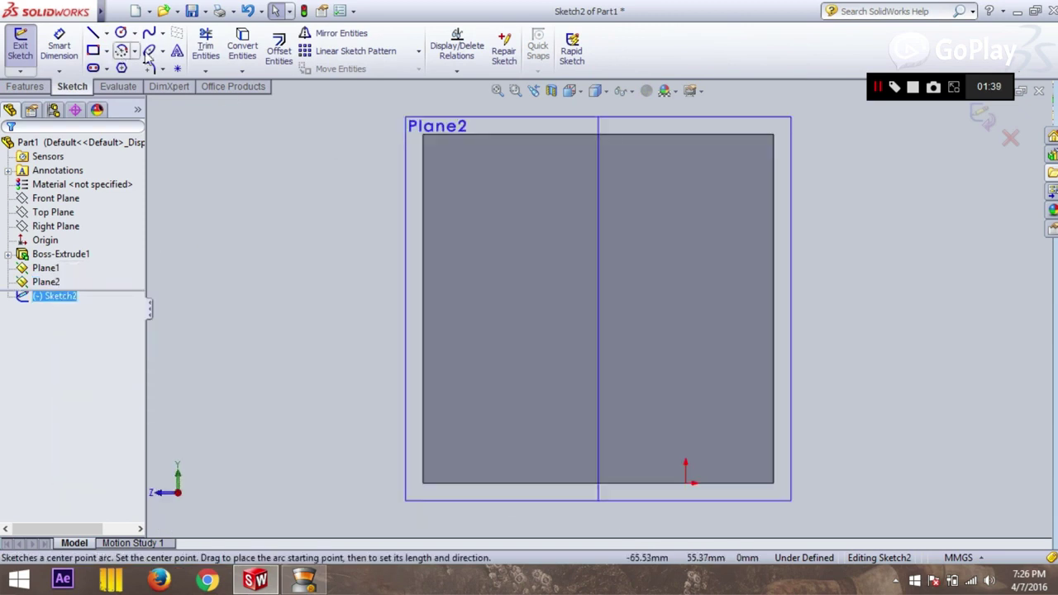
left_click(93, 33)
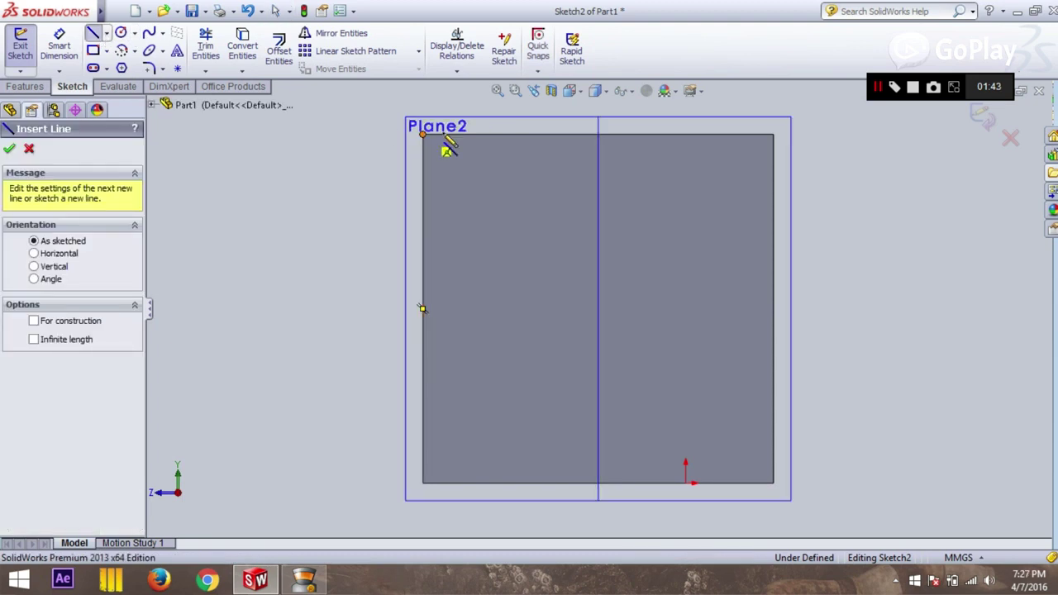
left_click(423, 135)
left_click(774, 135)
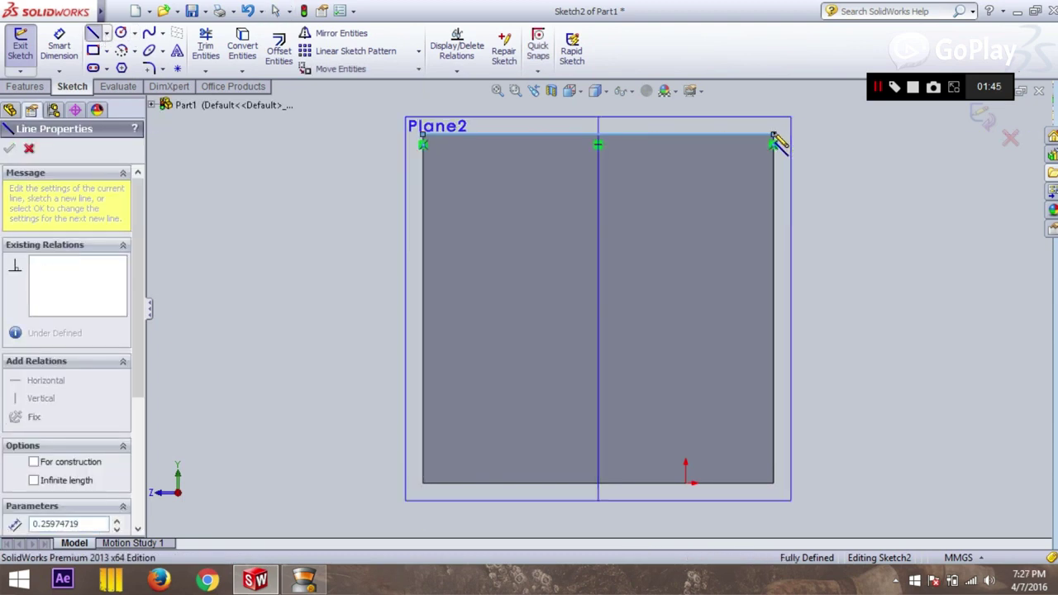
key("Escape")
Step: Draw a circle centred on the centreline and make it tangent to the top-edge line
left_click(121, 33)
left_click(599, 313)
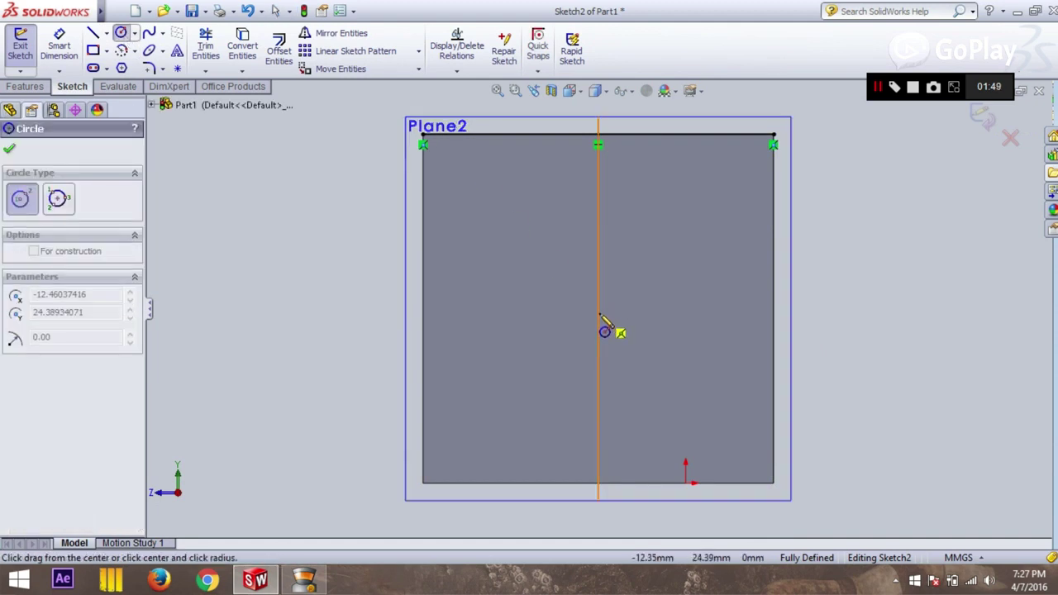
left_click(602, 189)
key("Escape")
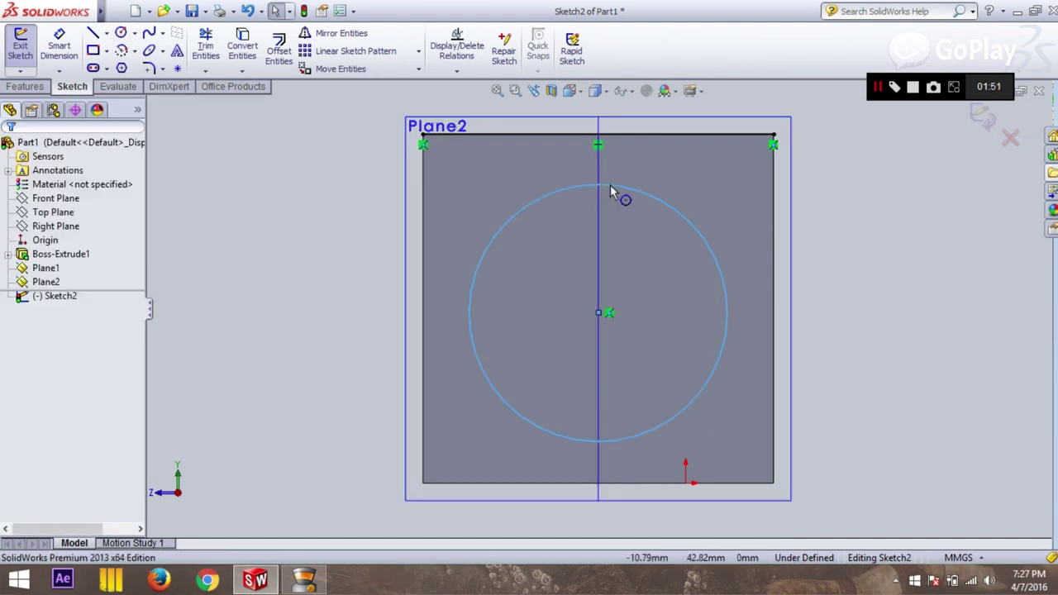
left_click(610, 185)
left_click(455, 75)
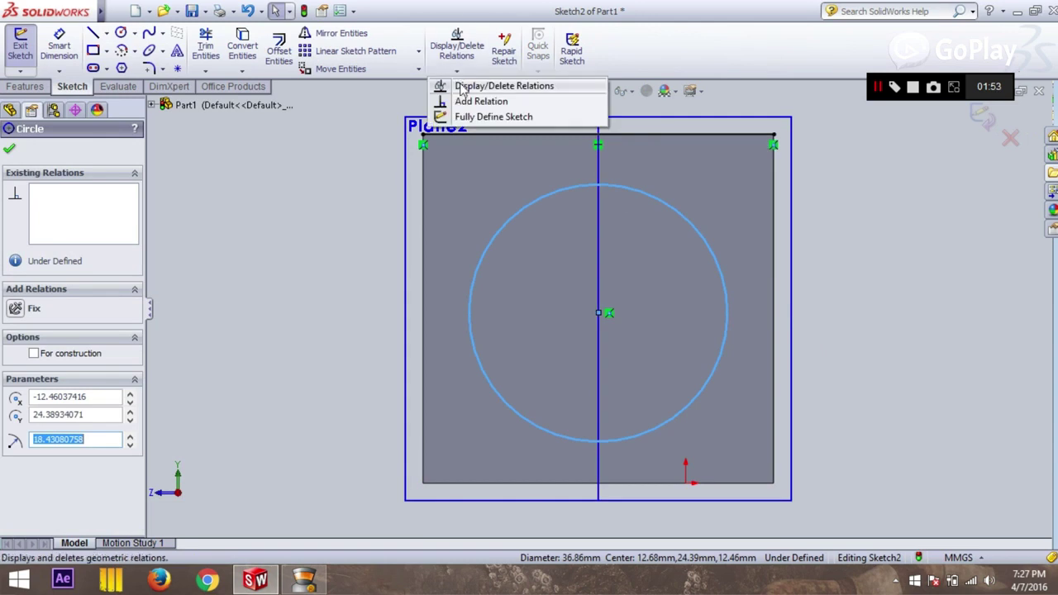
left_click(463, 99)
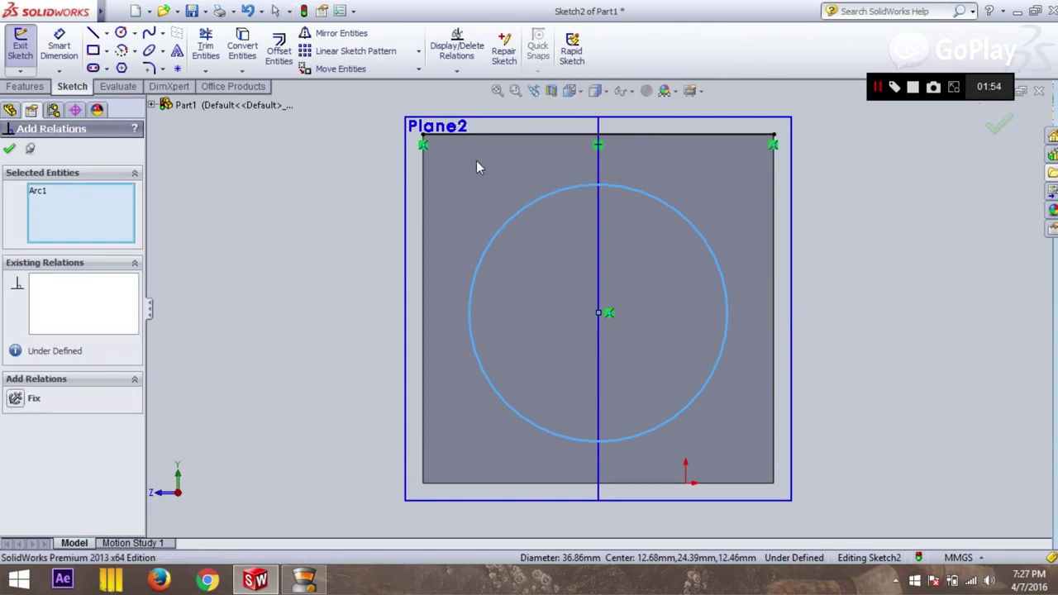
left_click(562, 135)
left_click(25, 398)
left_click(10, 149)
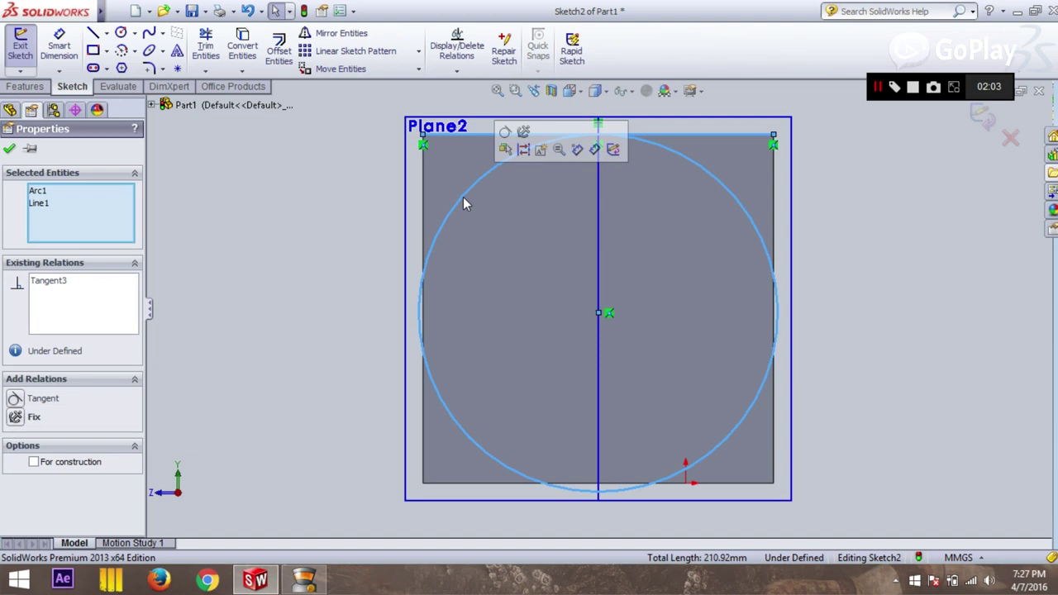
left_click(9, 148)
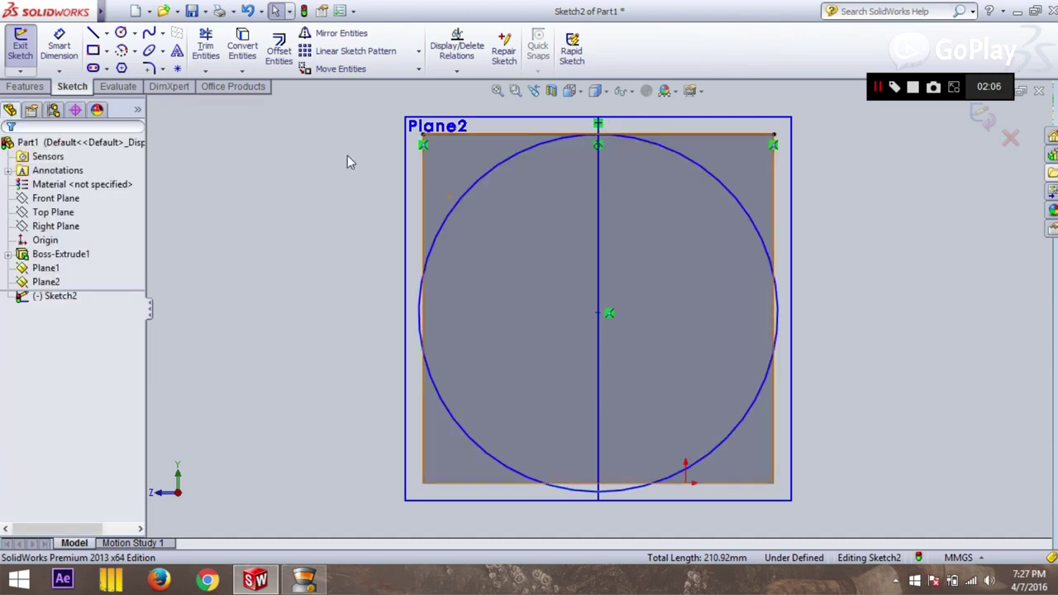
Step: Set the circle's radius to 35 mm
left_click(487, 179)
type("35")
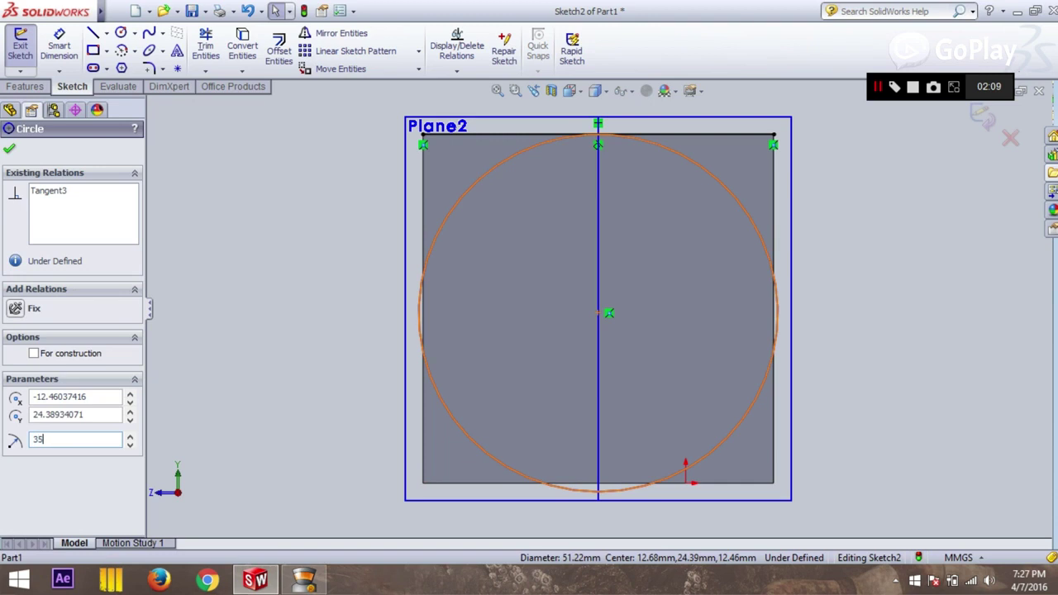
key("Return")
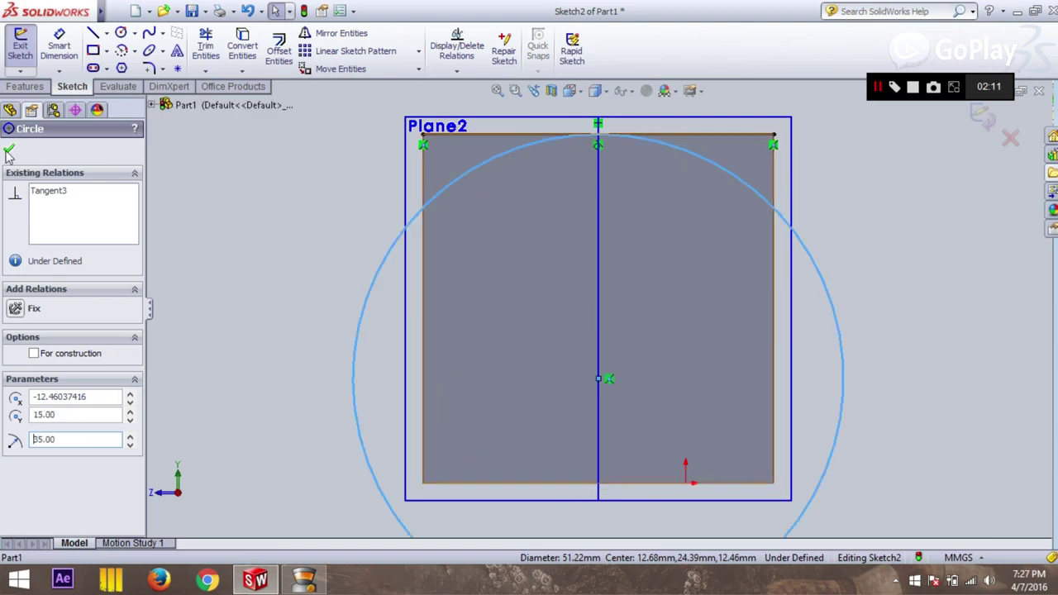
left_click(9, 148)
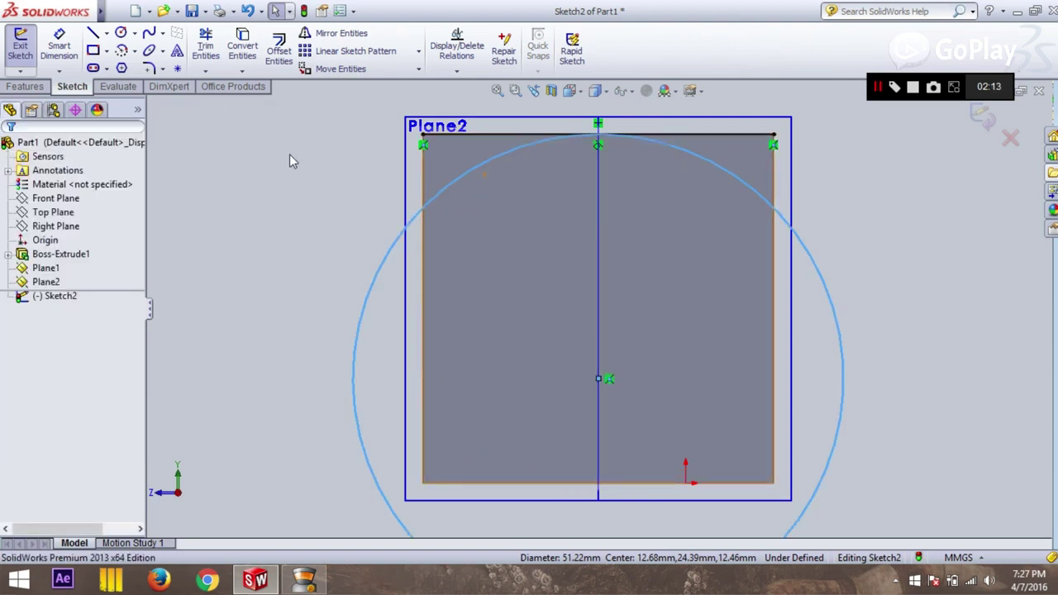
scroll(290, 153, "up", 3)
Step: Draw three connected lines forming an inverted U rising above the block's top edge
left_click(666, 231)
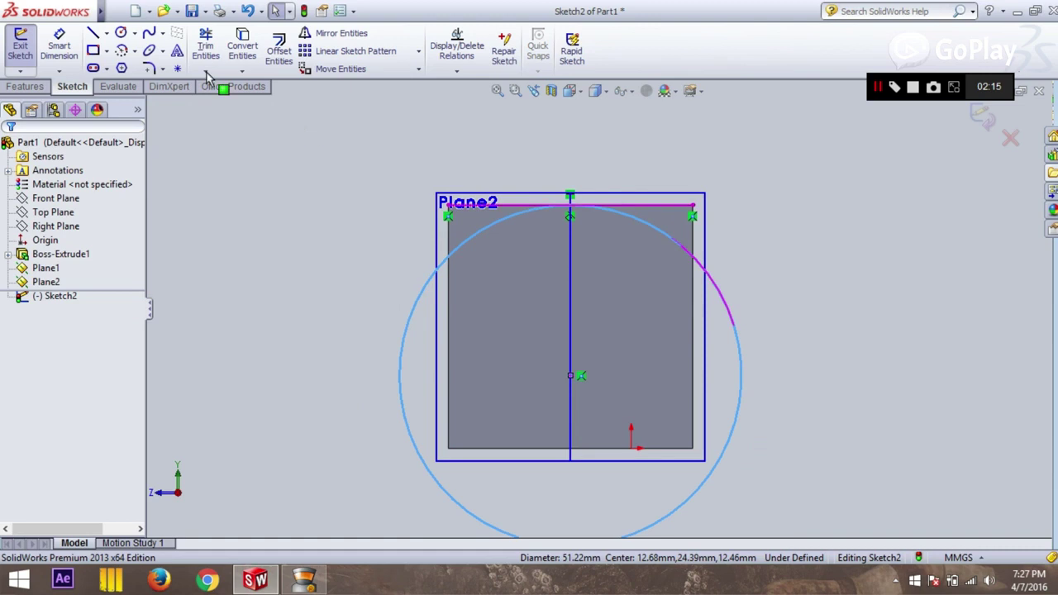
left_click(94, 35)
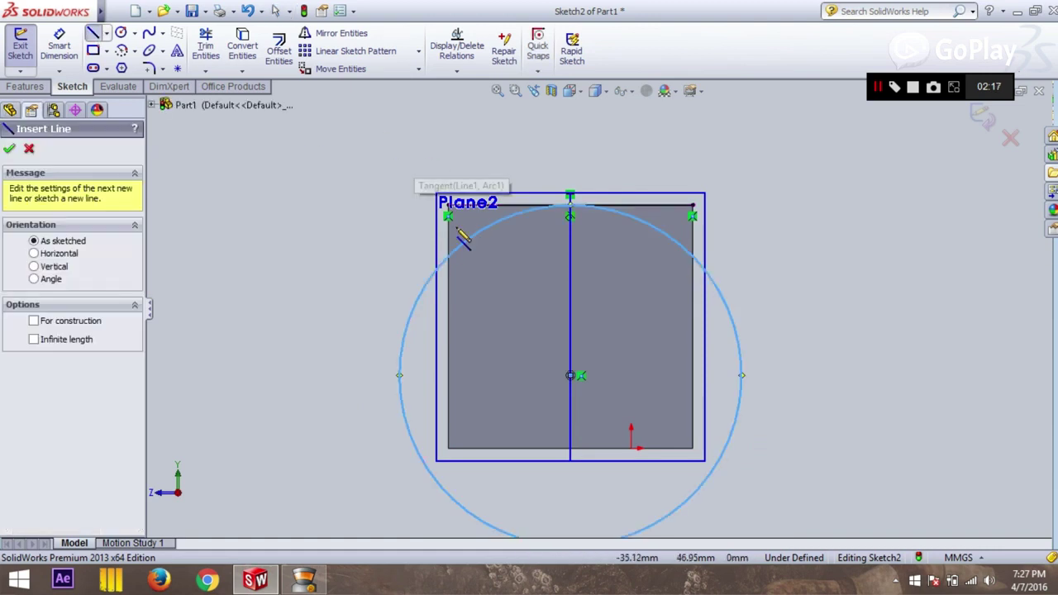
left_click(447, 326)
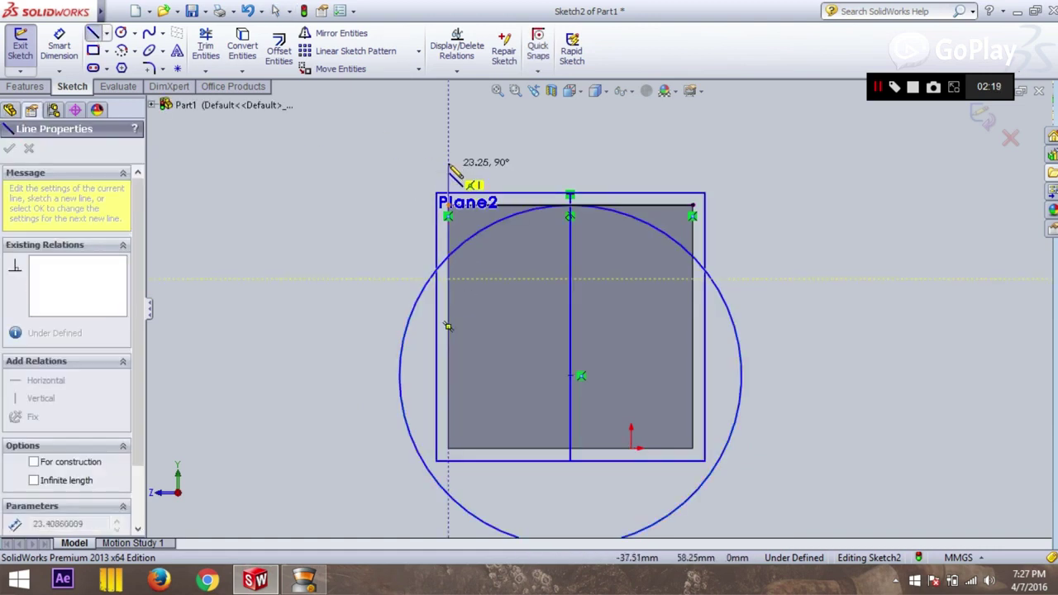
left_click(447, 149)
left_click(693, 149)
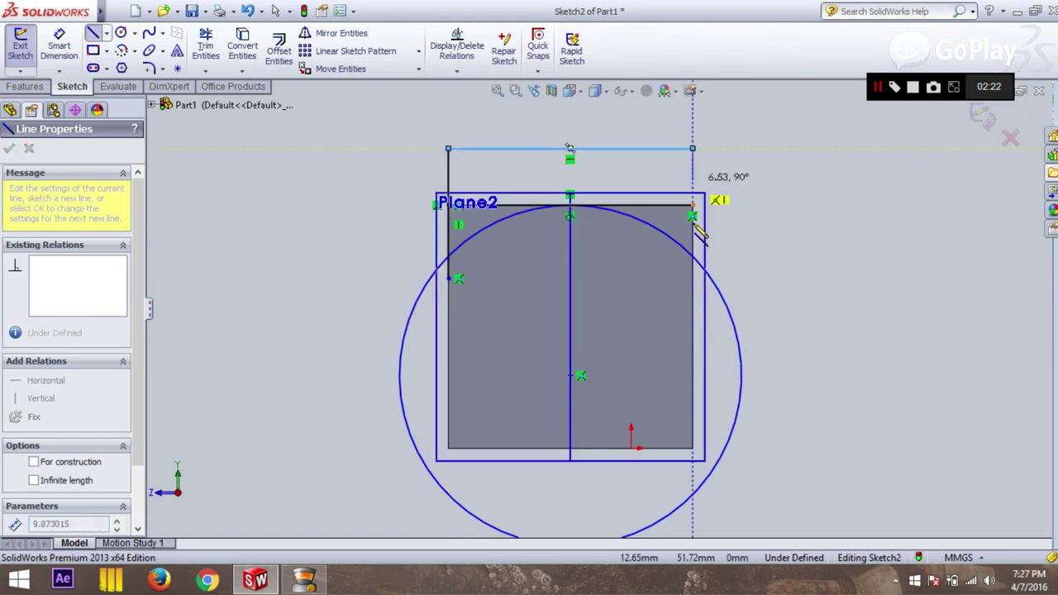
left_click(693, 286)
key("Escape")
left_click(205, 46)
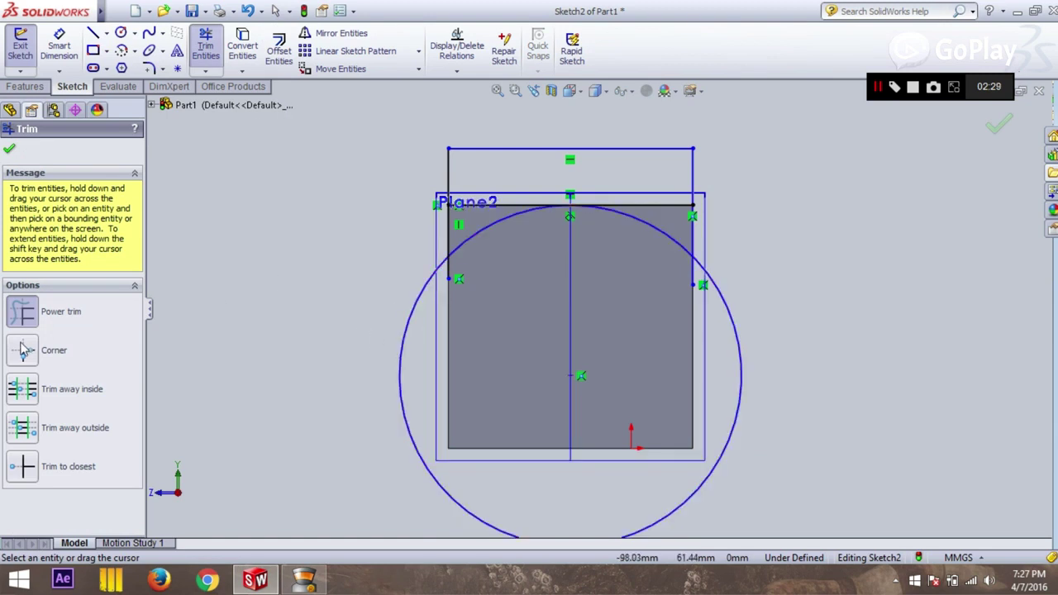
Step: Trim the lower circle, left line and top-edge line into an arch profile, then exit Sketch2
left_click(77, 459)
left_click(404, 331)
left_click(456, 283)
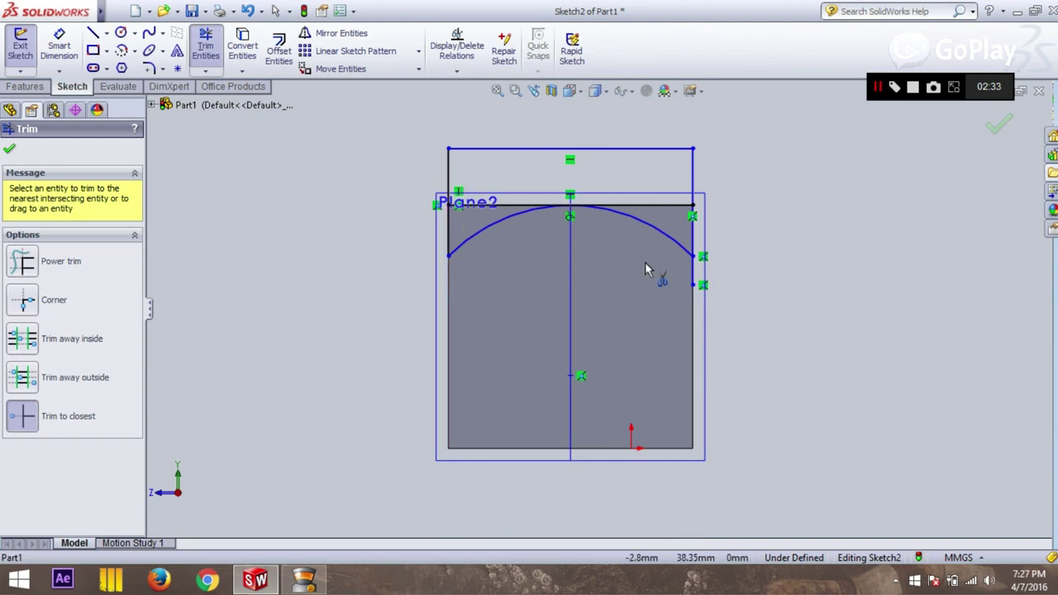
left_click(667, 208)
left_click(526, 209)
left_click(997, 123)
left_click(983, 117)
middle_click_drag(809, 238, 812, 220)
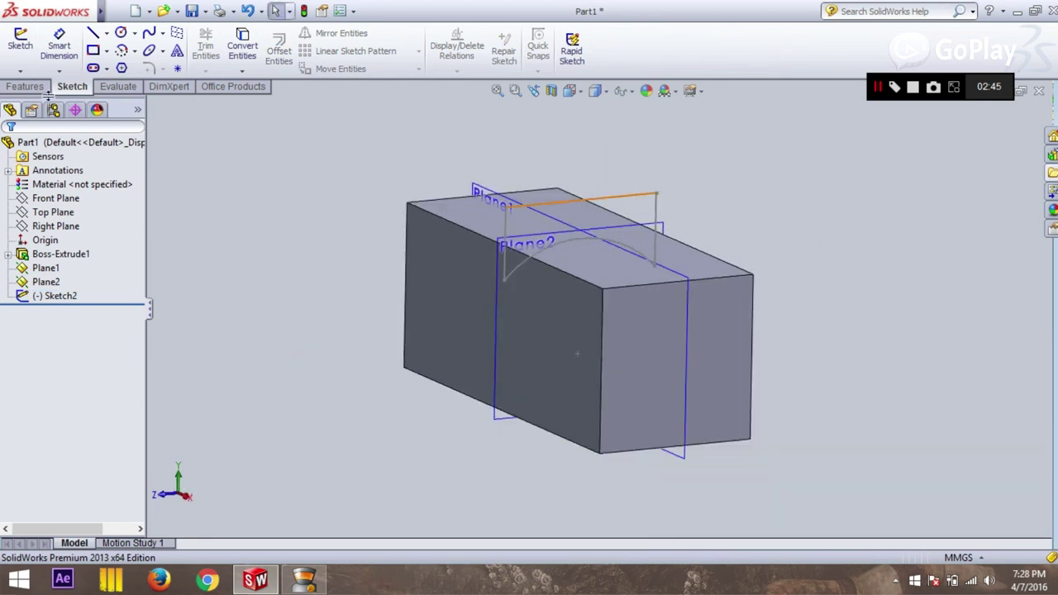
left_click(20, 46)
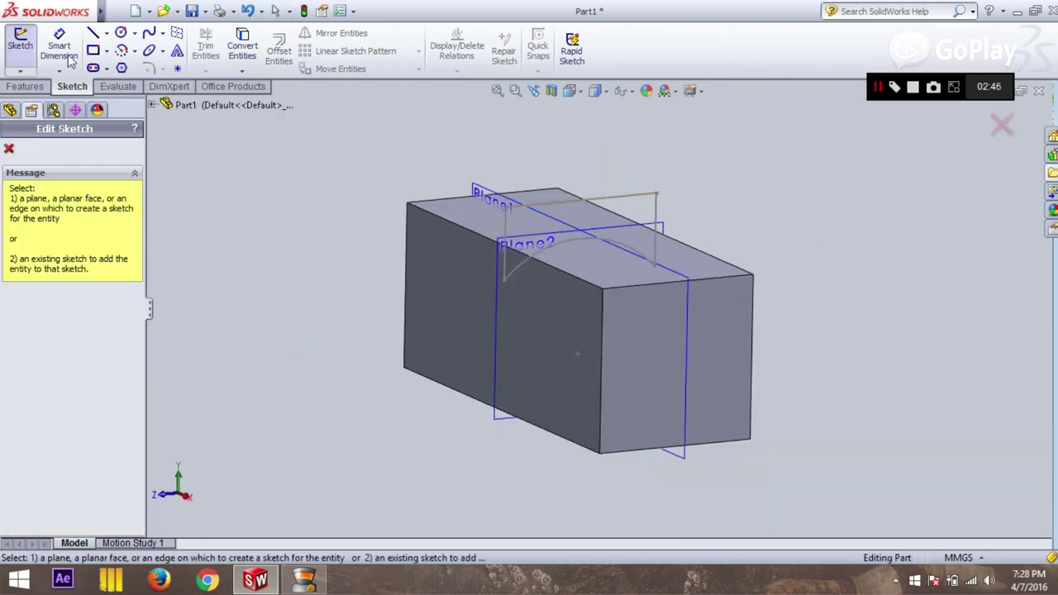
Step: Start Sketch3 on Plane1, view it head-on, and draw a circle centred on the vertical line
left_click(478, 187)
right_click(66, 319)
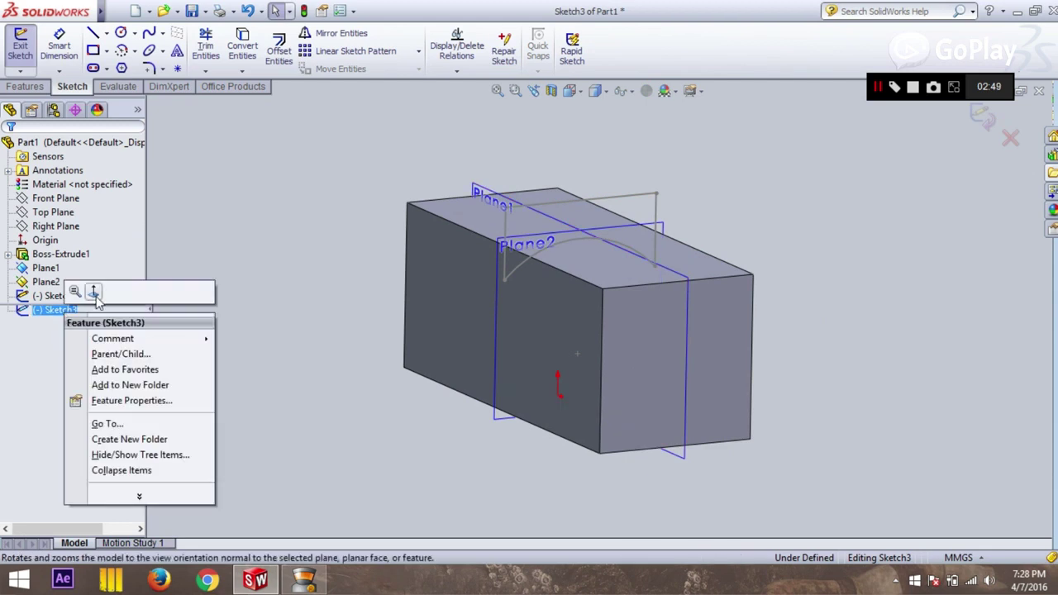
left_click(94, 291)
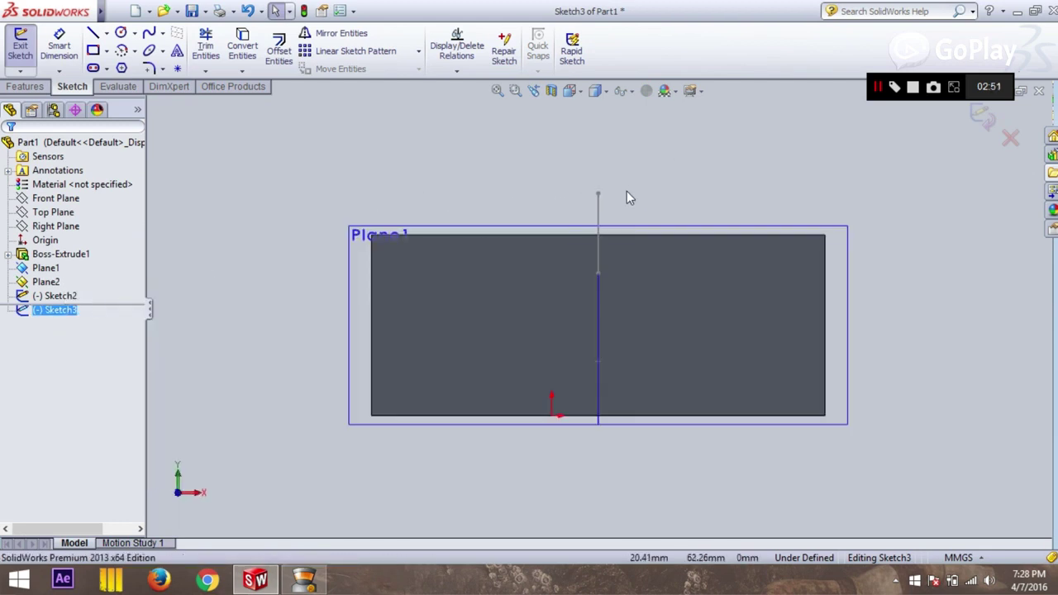
left_click(121, 32)
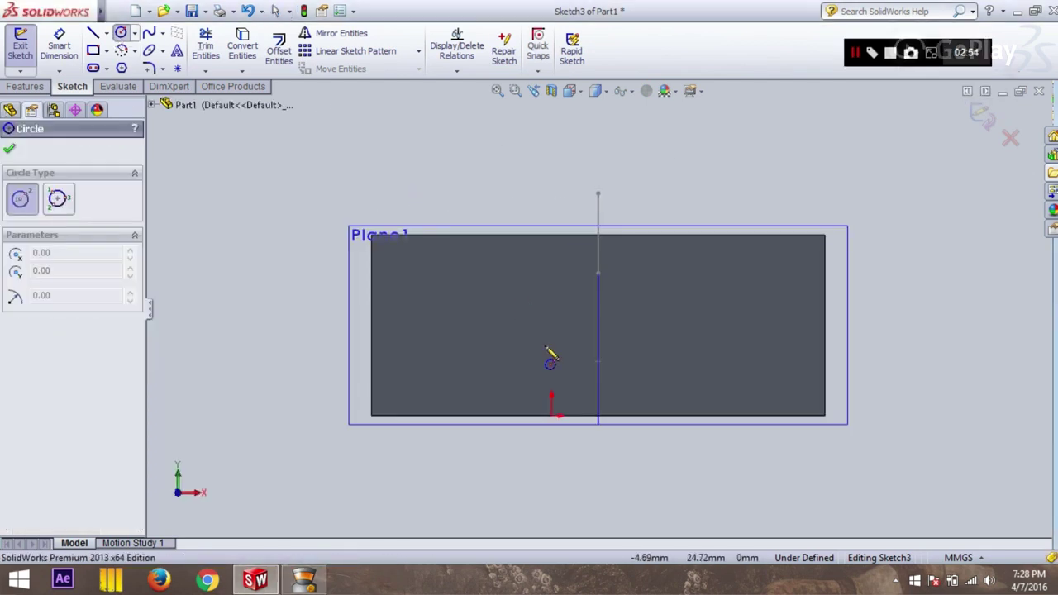
left_click(599, 389)
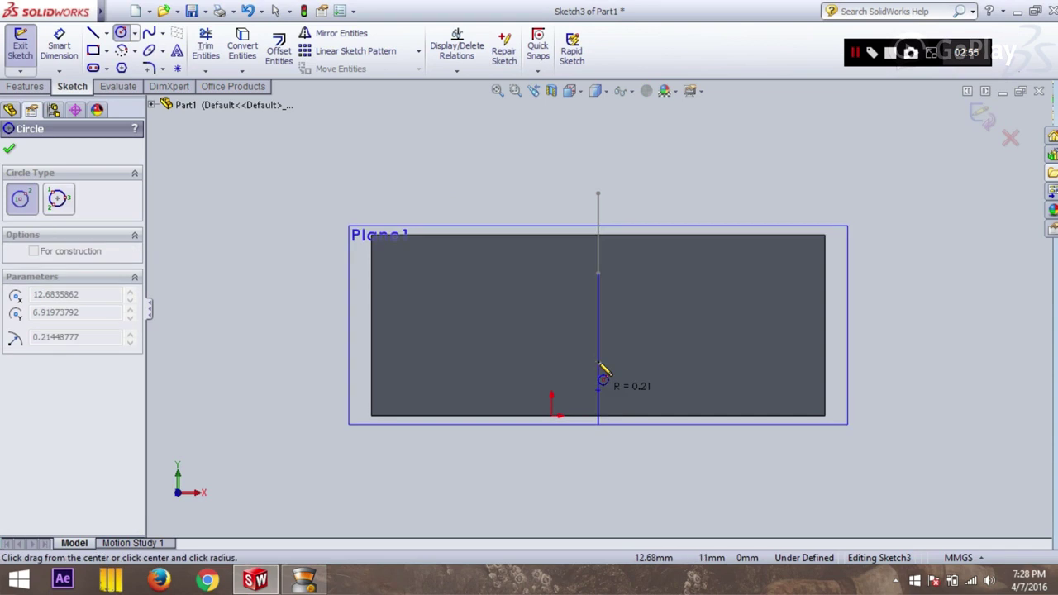
left_click(615, 254)
key("Escape")
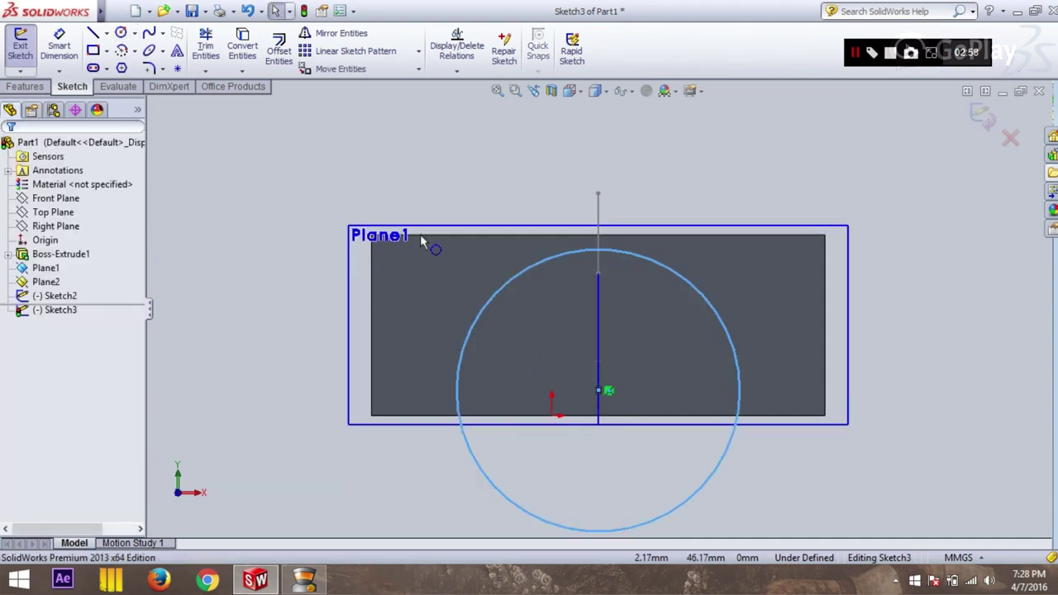
Step: Draw a line along the block's top edge from corner to corner
key("l")
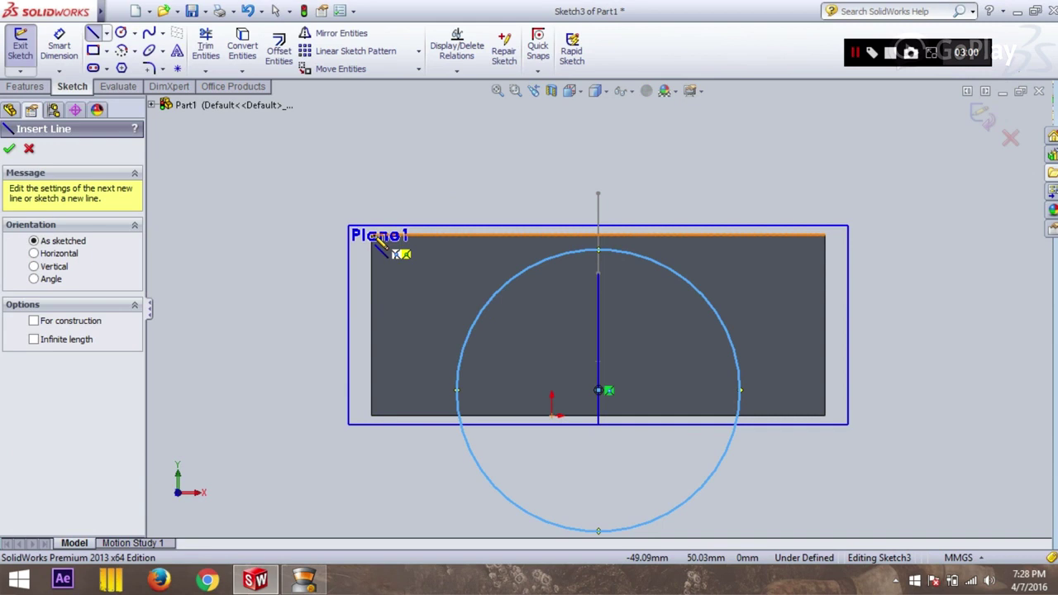
left_click(372, 236)
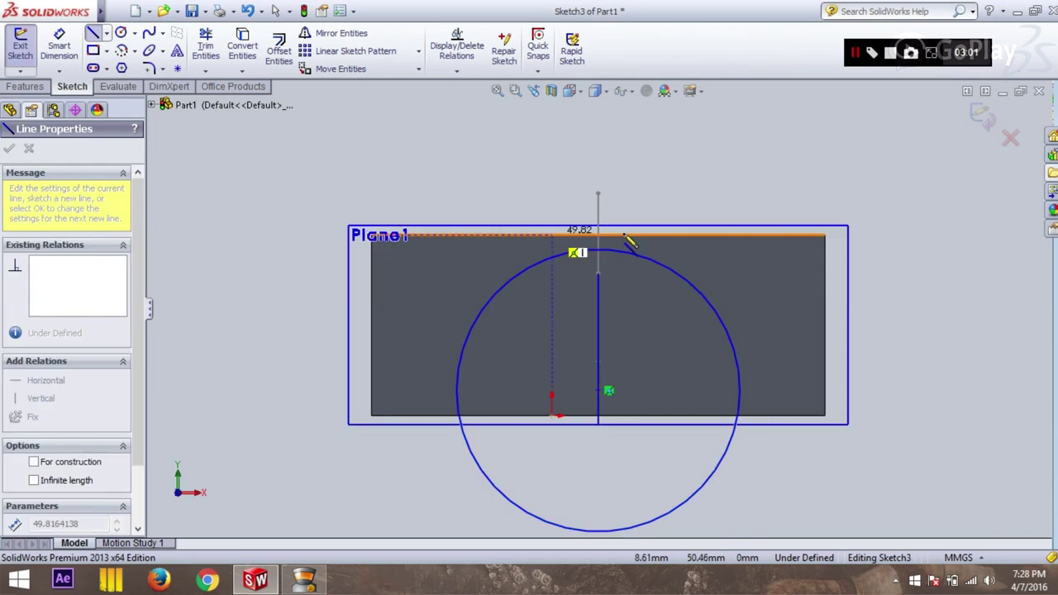
left_click(824, 237)
key("Escape")
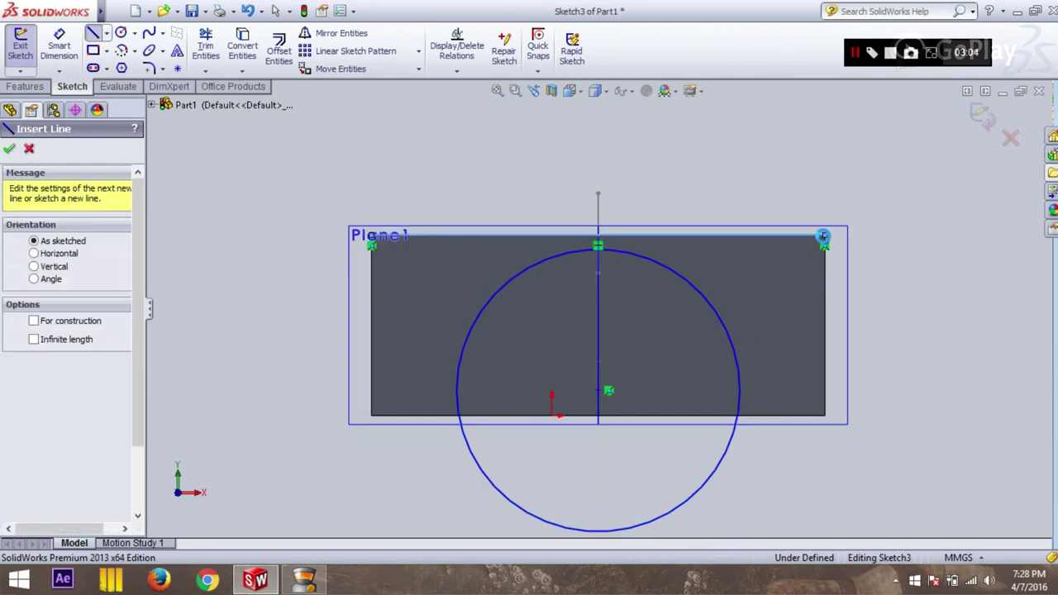
key("Escape")
left_click(539, 266)
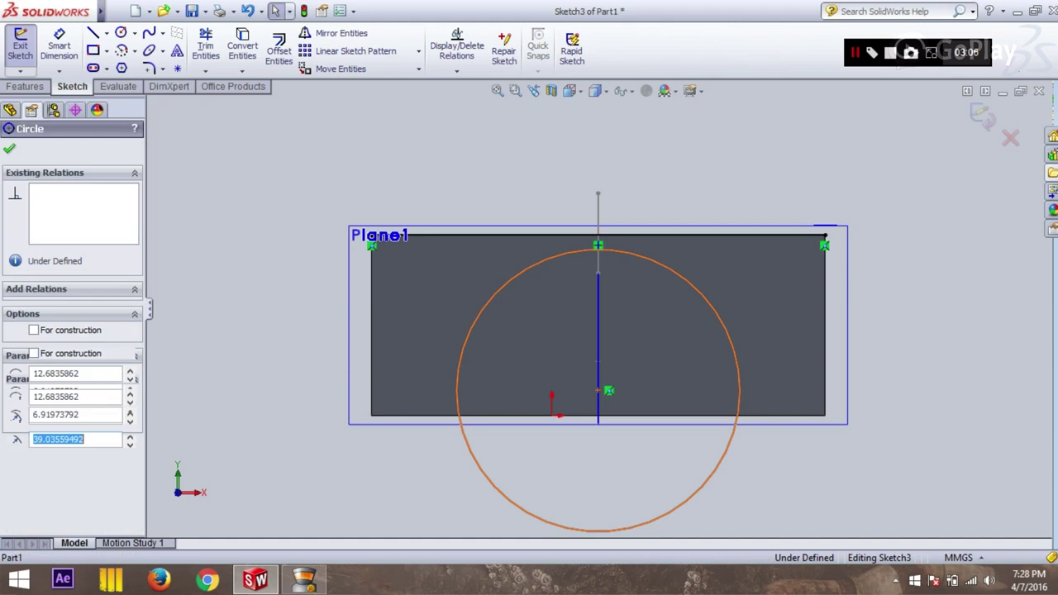
Step: Make the circle tangent to the block's top-edge line
left_click(457, 48)
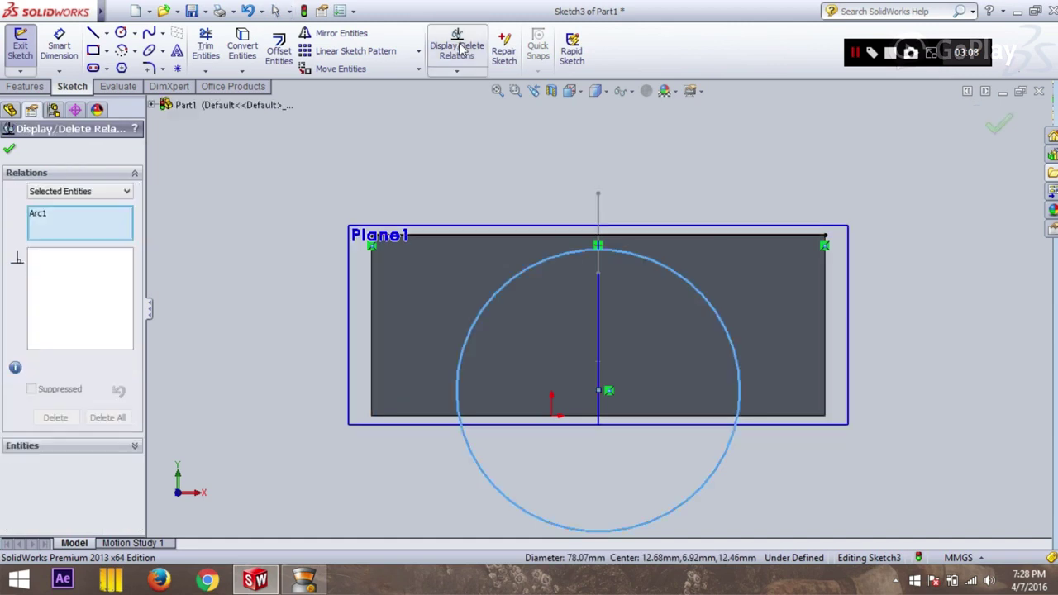
left_click(546, 244)
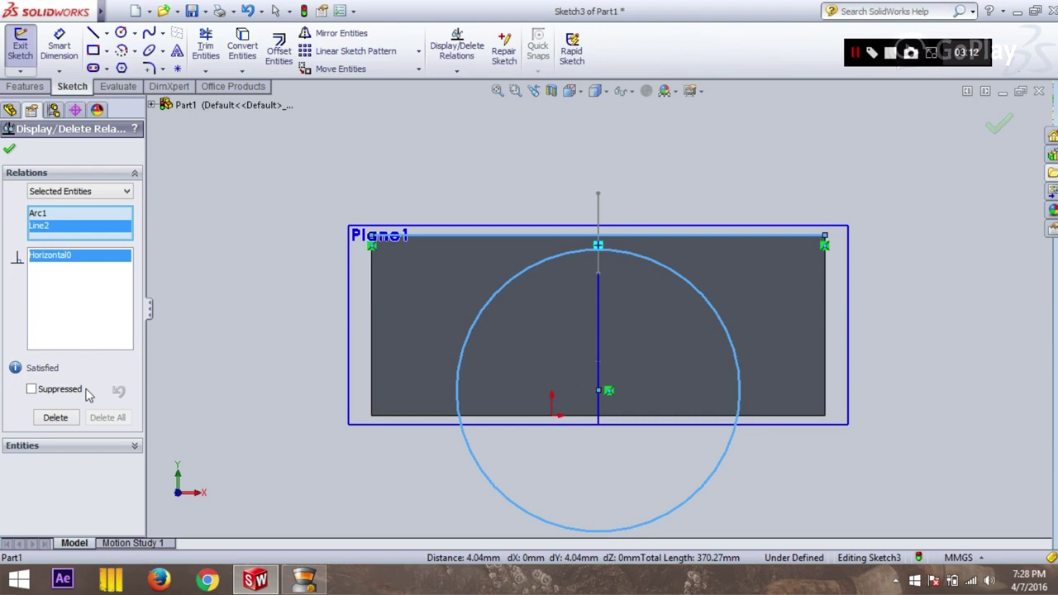
left_click(9, 149)
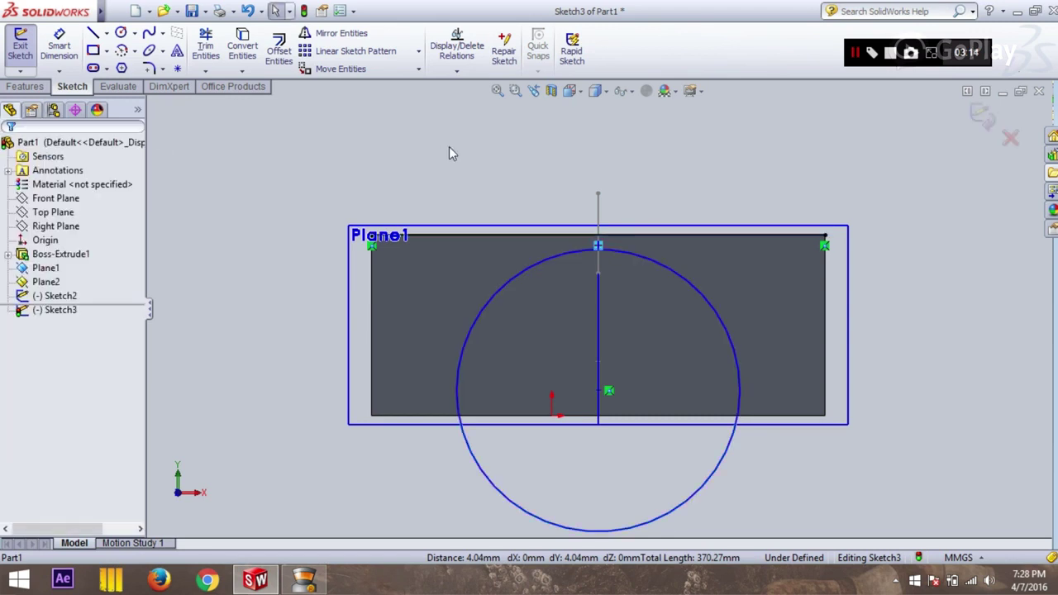
left_click(569, 253)
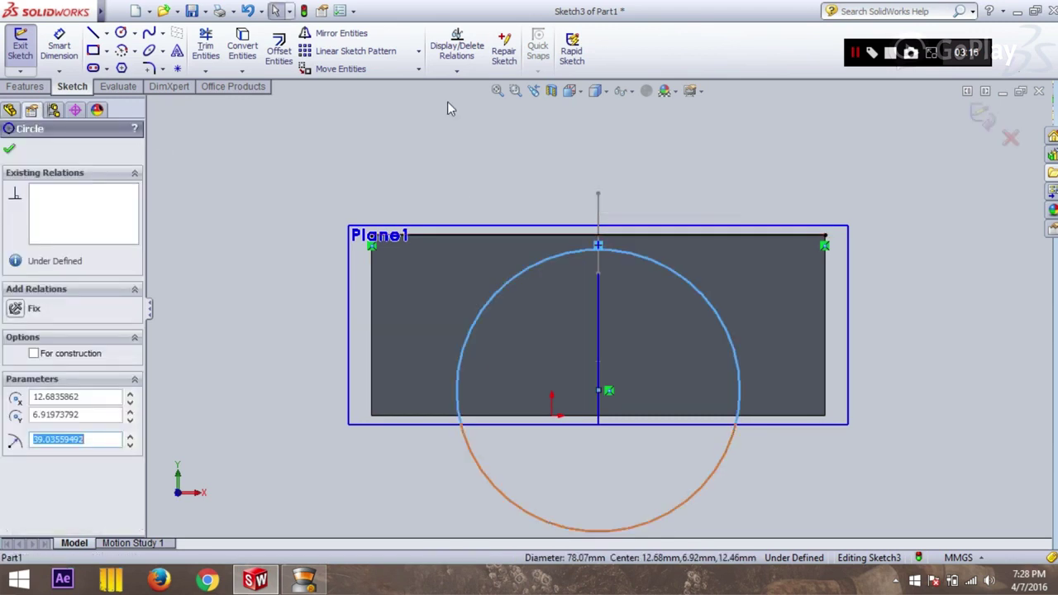
left_click(456, 53)
left_click(457, 53)
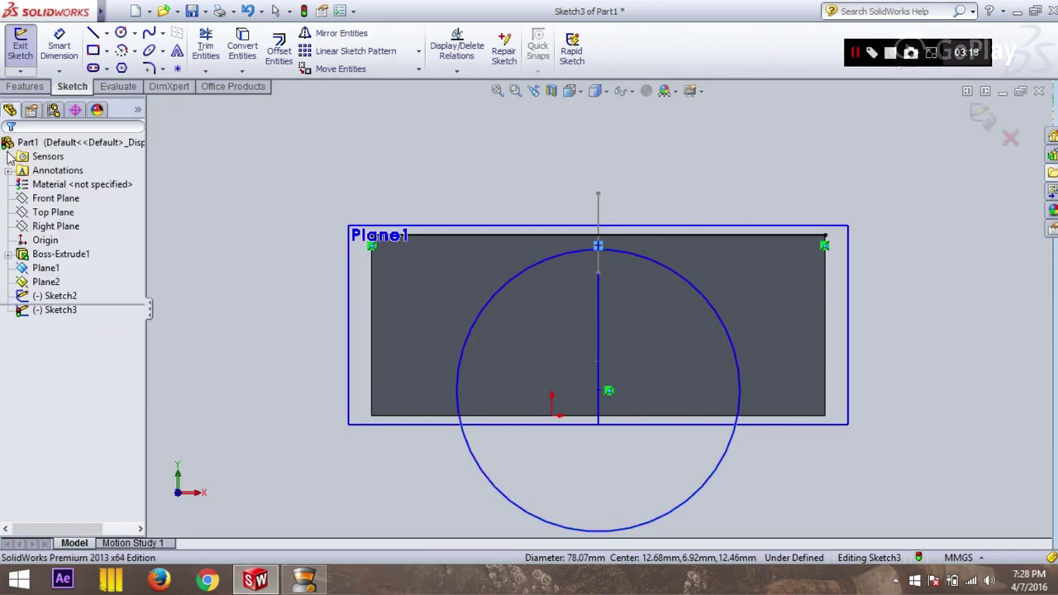
left_click(457, 73)
left_click(477, 104)
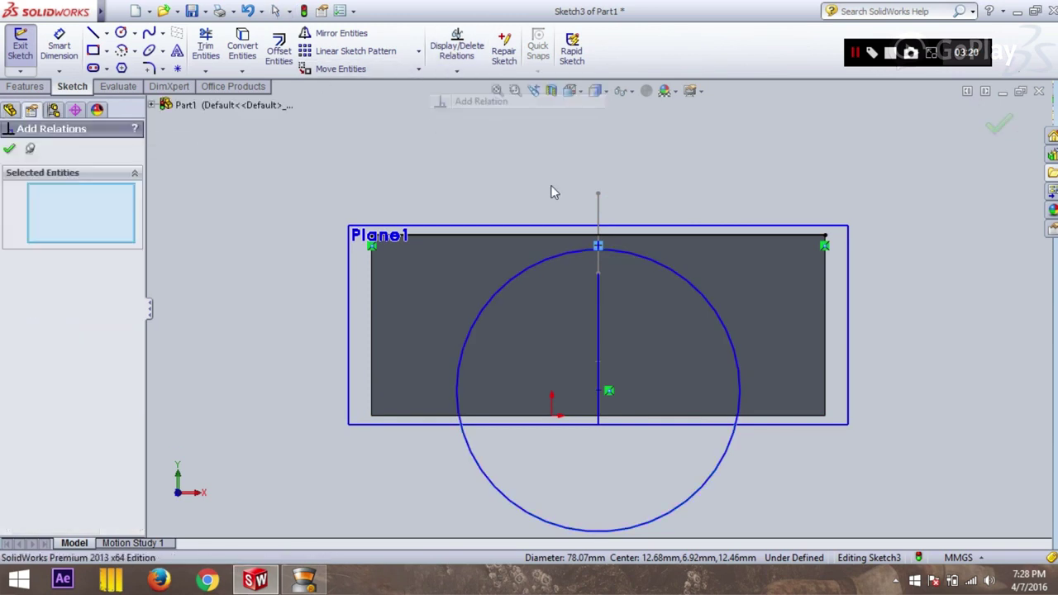
left_click(554, 237)
left_click(554, 236)
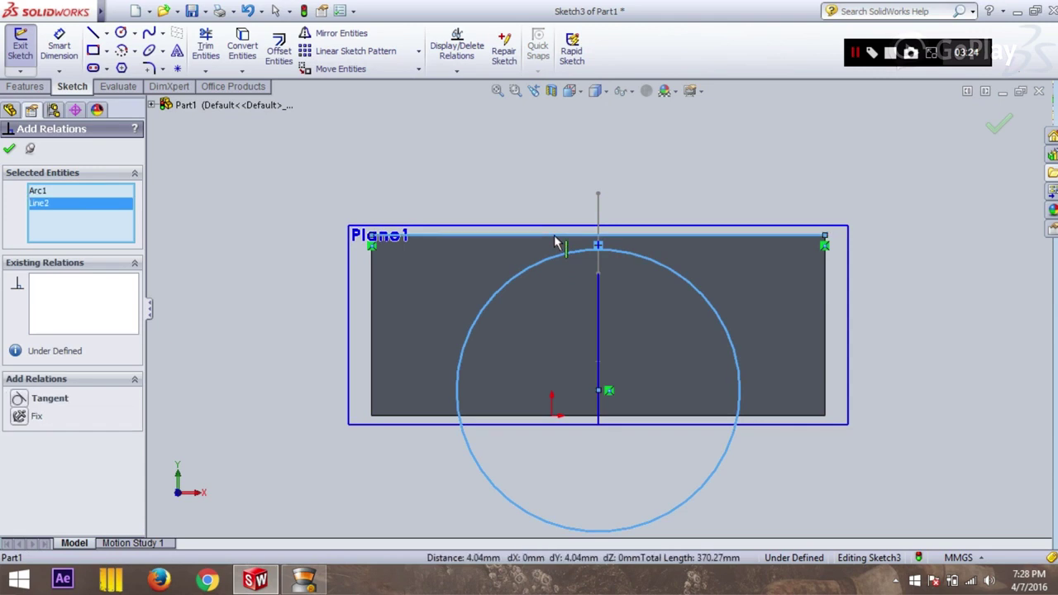
left_click(99, 397)
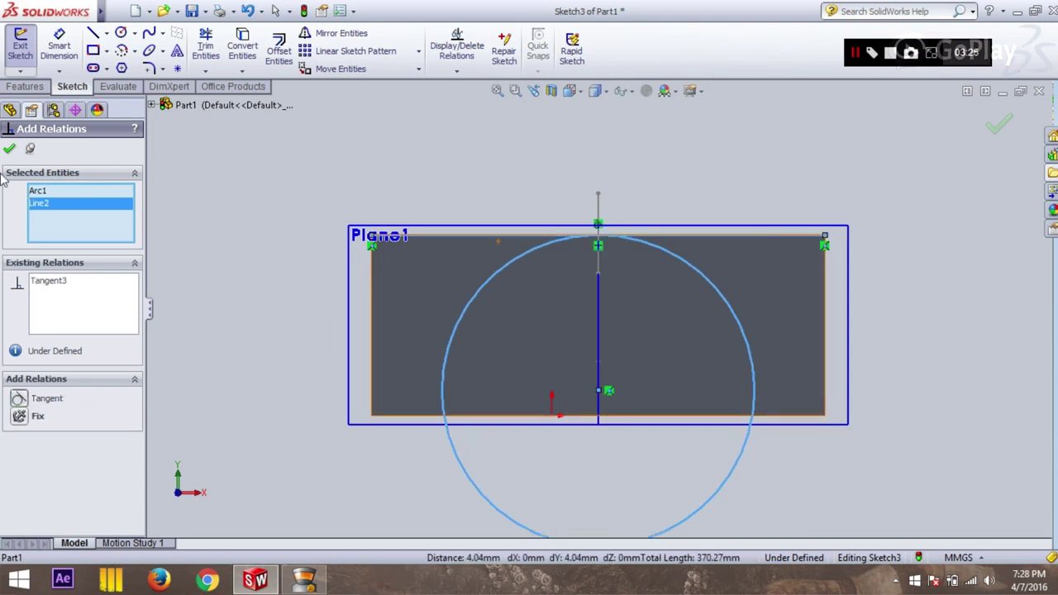
left_click(10, 151)
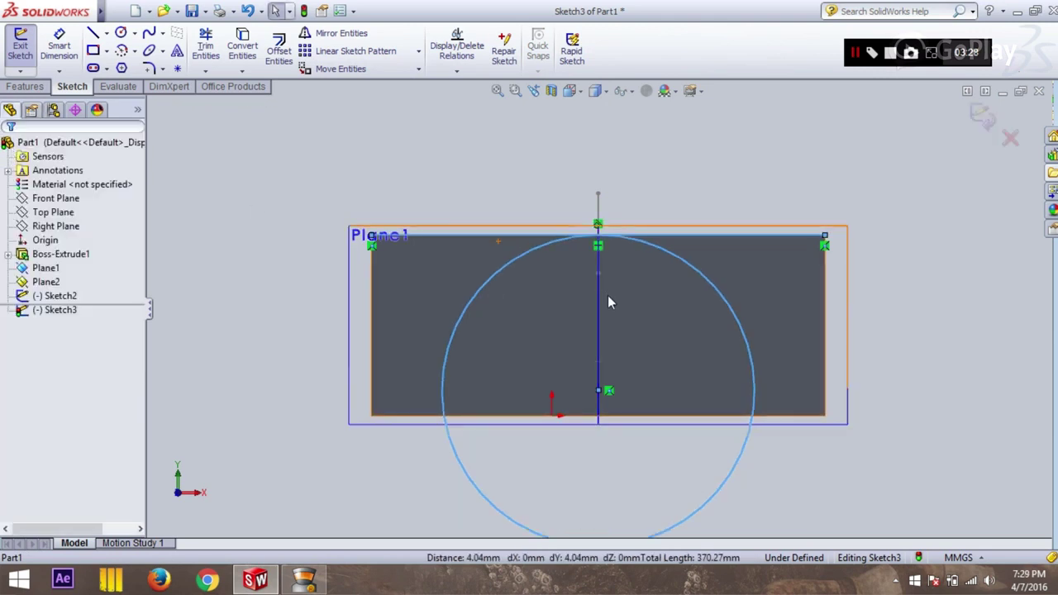
Step: Set the circle's radius to 100 mm
left_click(715, 507)
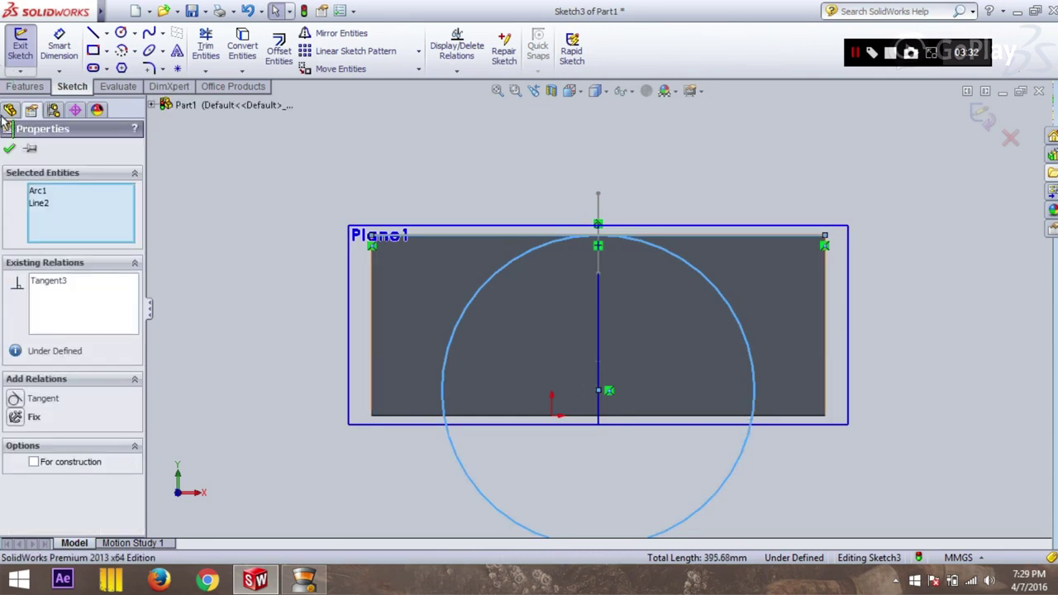
key("Escape")
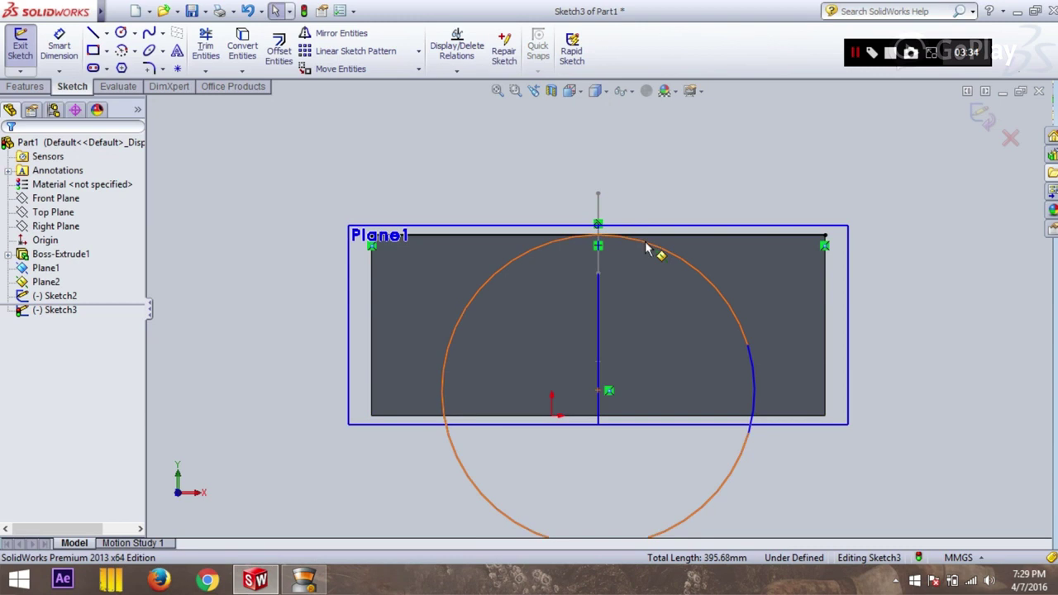
left_click(647, 247)
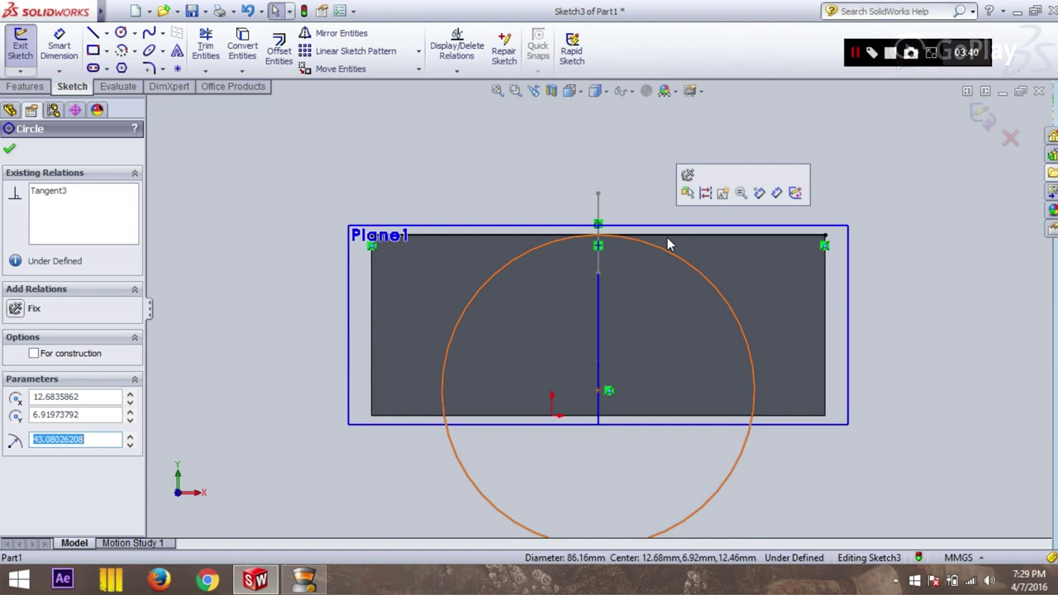
type("100")
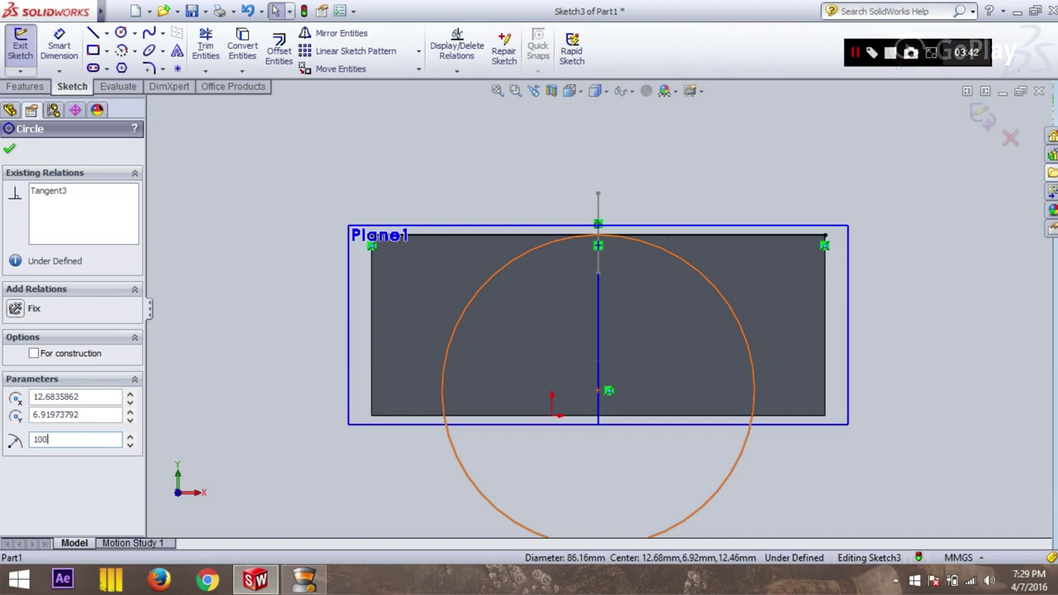
key("Return")
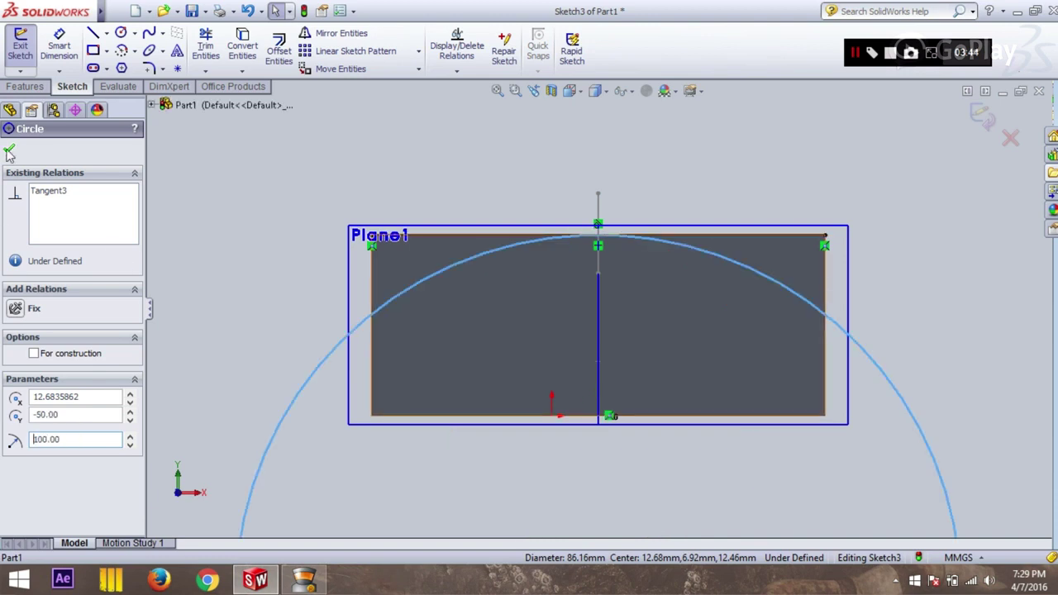
left_click(9, 148)
Step: Draw a horizontal line across the circle between its leftmost and rightmost points
key("z")
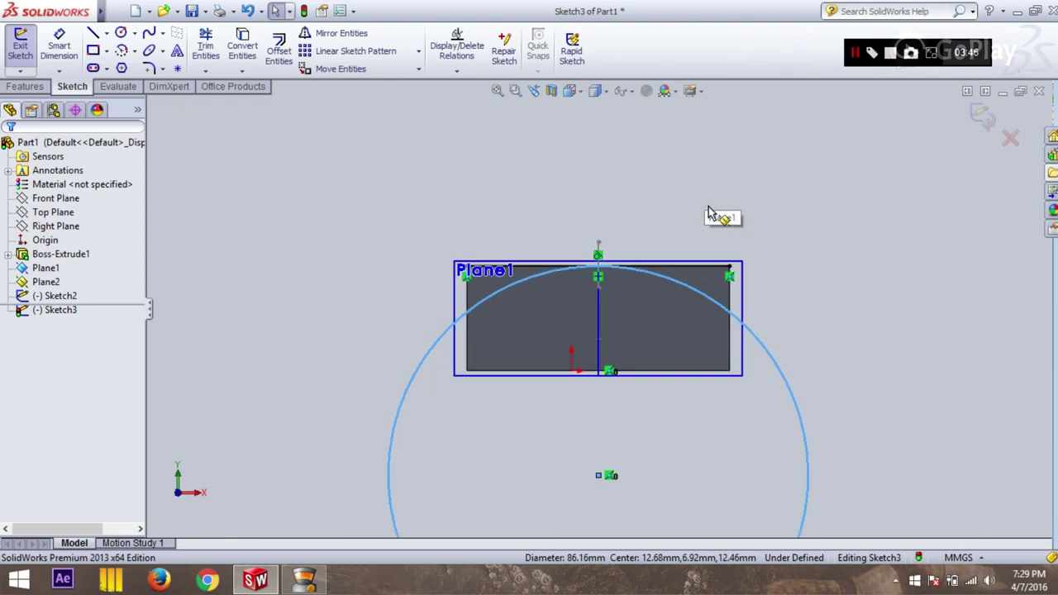
key("z")
key("z")
scroll(736, 356, "down", 1)
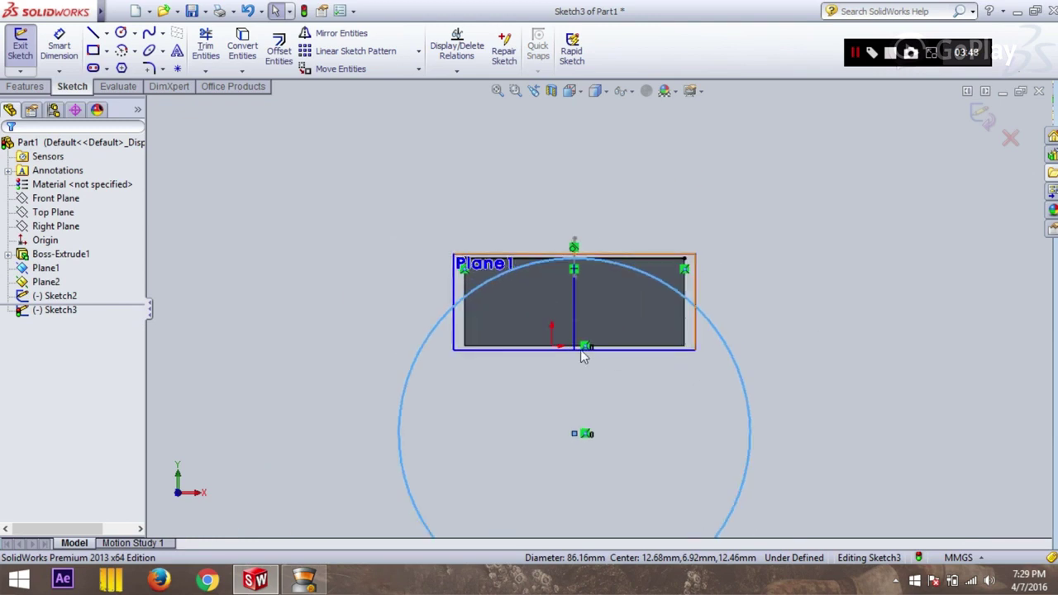
scroll(563, 355, "down", 1)
left_click(93, 33)
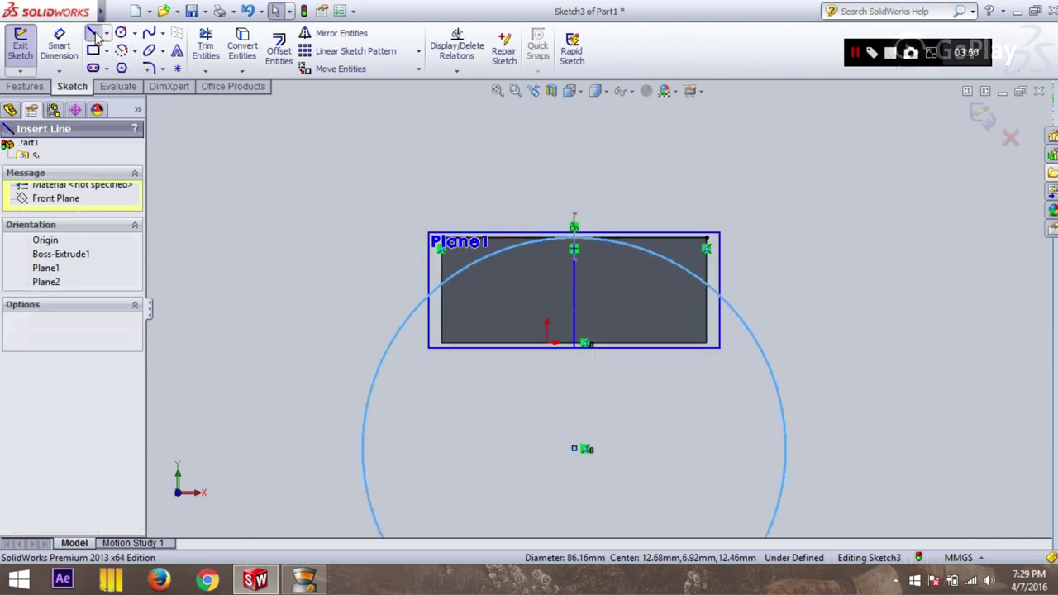
left_click(362, 449)
left_click(786, 449)
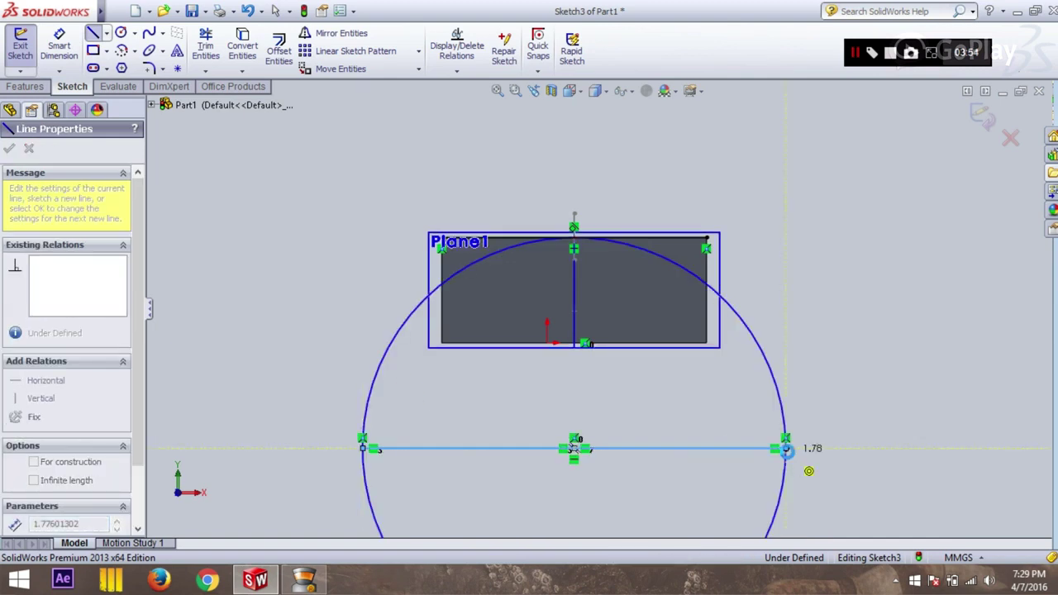
key("Escape")
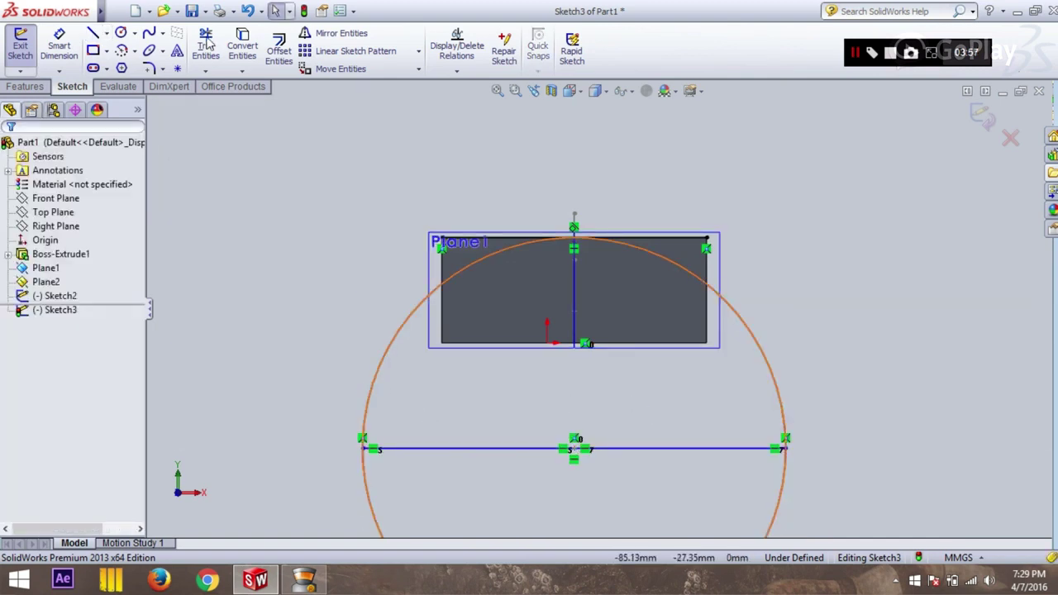
Step: Trim away the lower half of the circle, leaving a semicircular arch
left_click(206, 46)
left_click(367, 485)
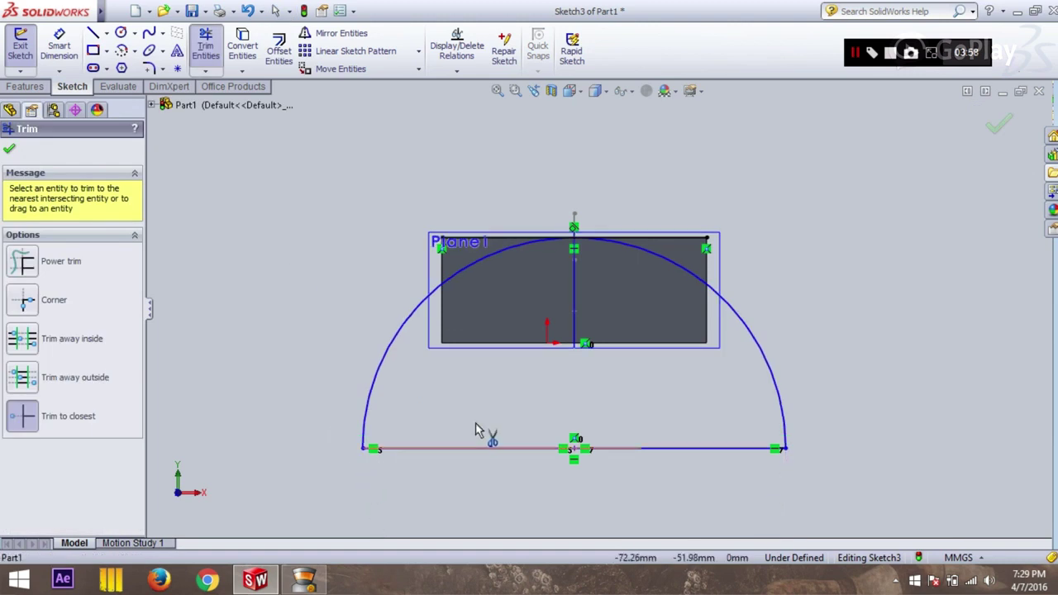
key("Escape")
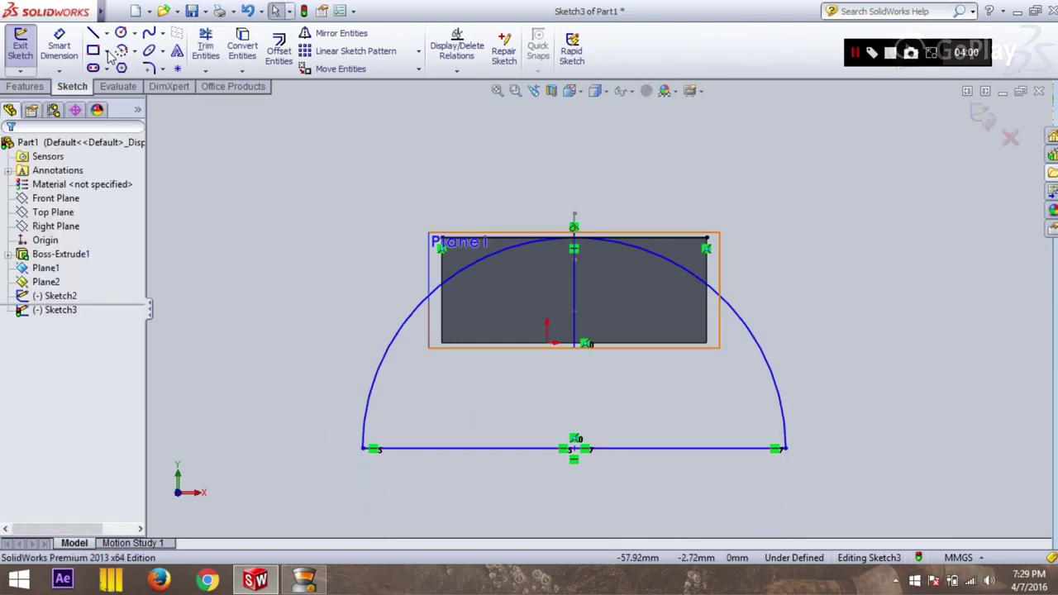
left_click(93, 33)
Step: Draw trial lines above the arch, then remove the extra vertical and top lines
left_click(445, 278)
key("Escape")
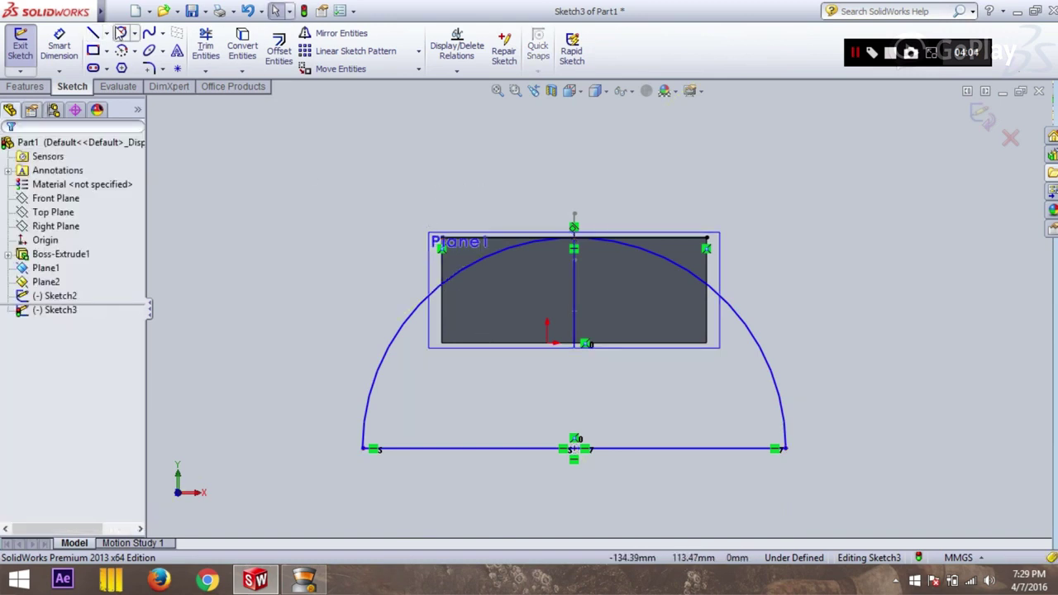
left_click(93, 33)
left_click(410, 315)
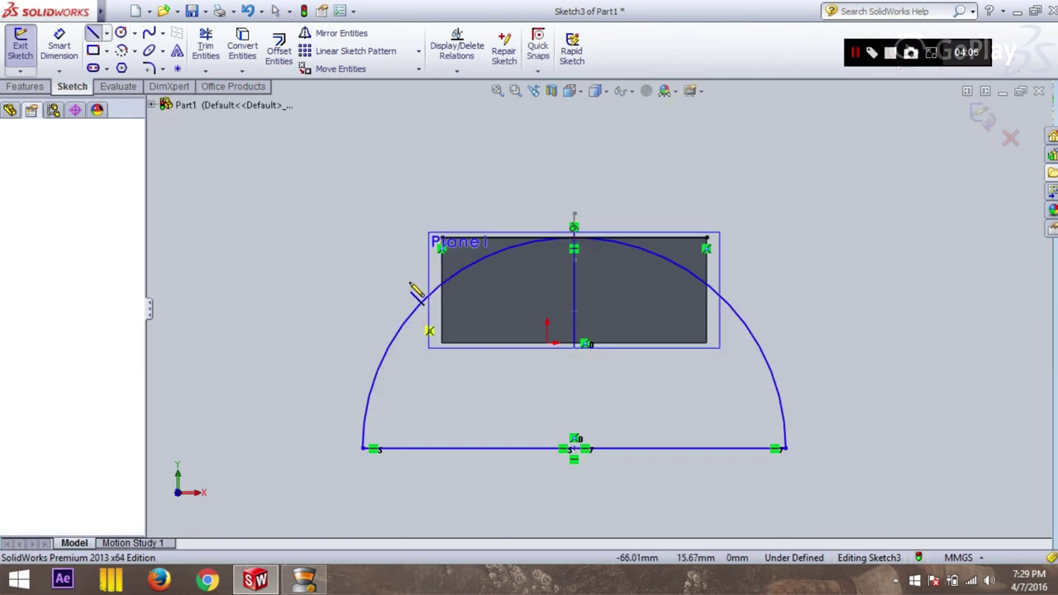
left_click(411, 190)
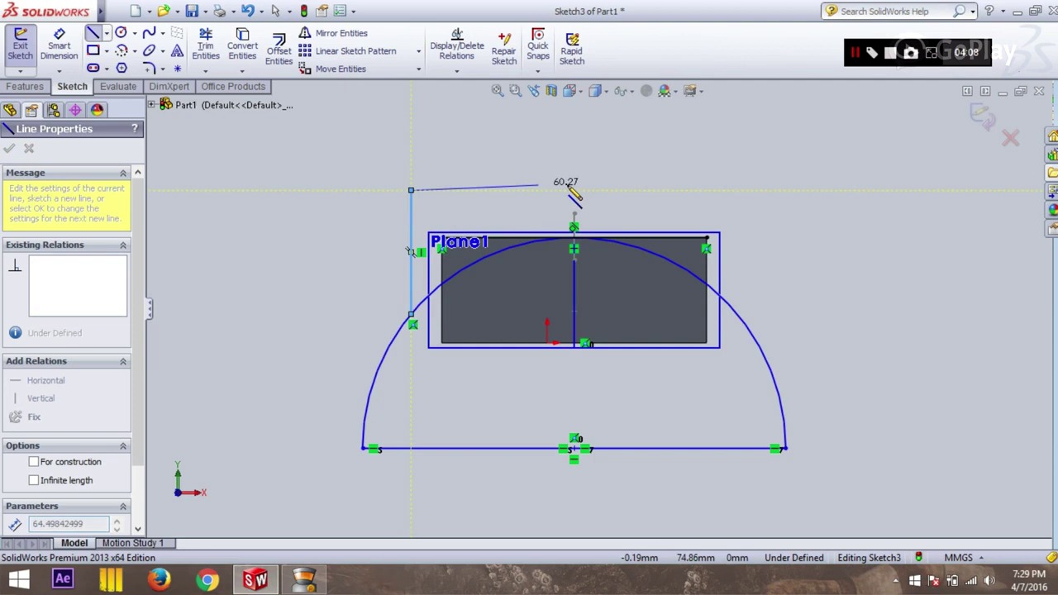
left_click(749, 191)
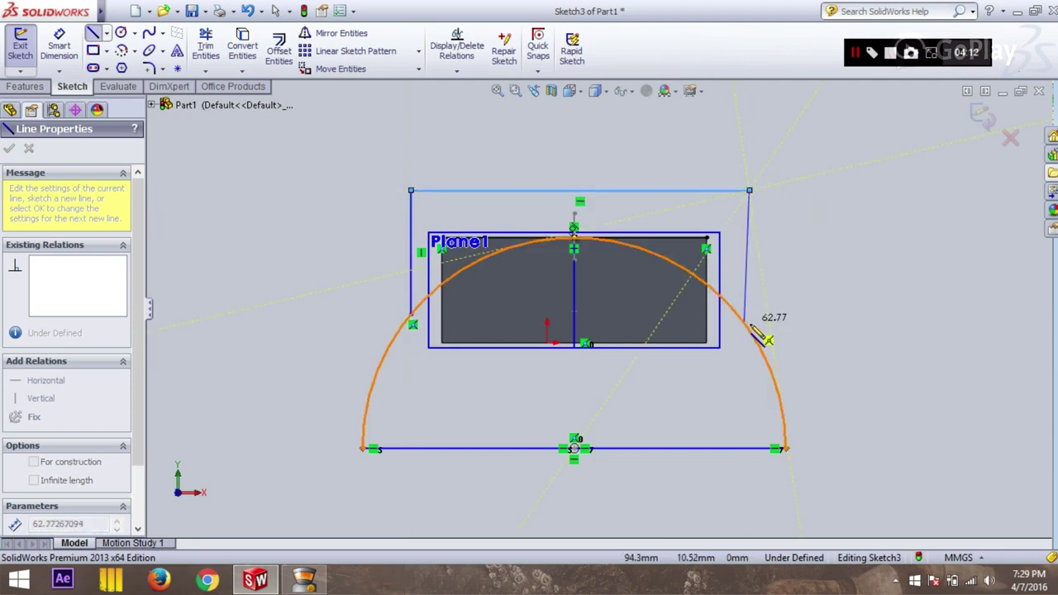
key("Escape")
left_click(727, 191)
key("Escape")
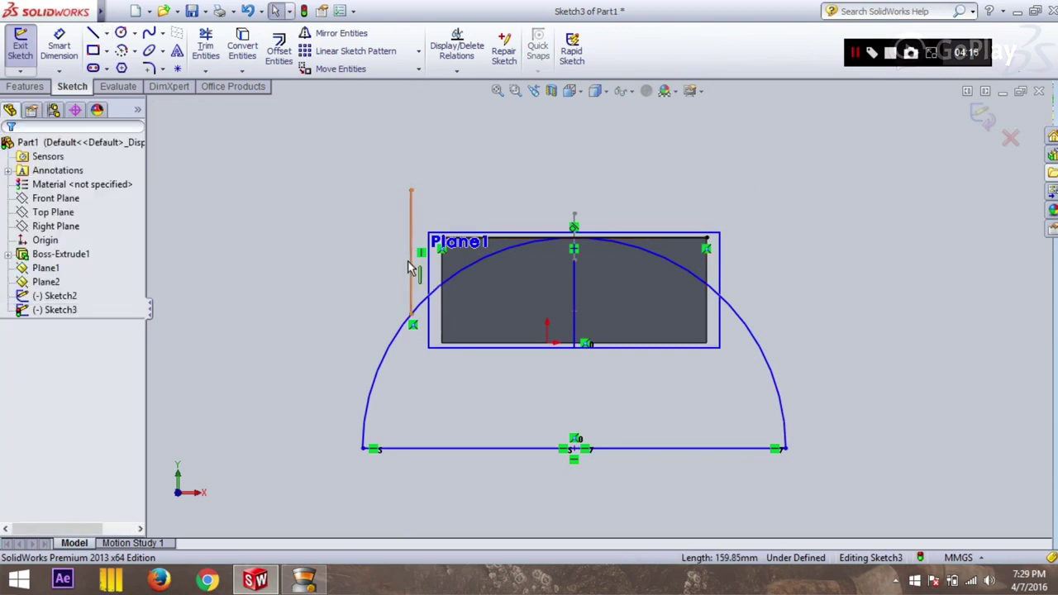
left_click(409, 267)
key("Delete")
Step: Begin converting the block's side edges into Sketch3, picking the left edge first
left_click(95, 37)
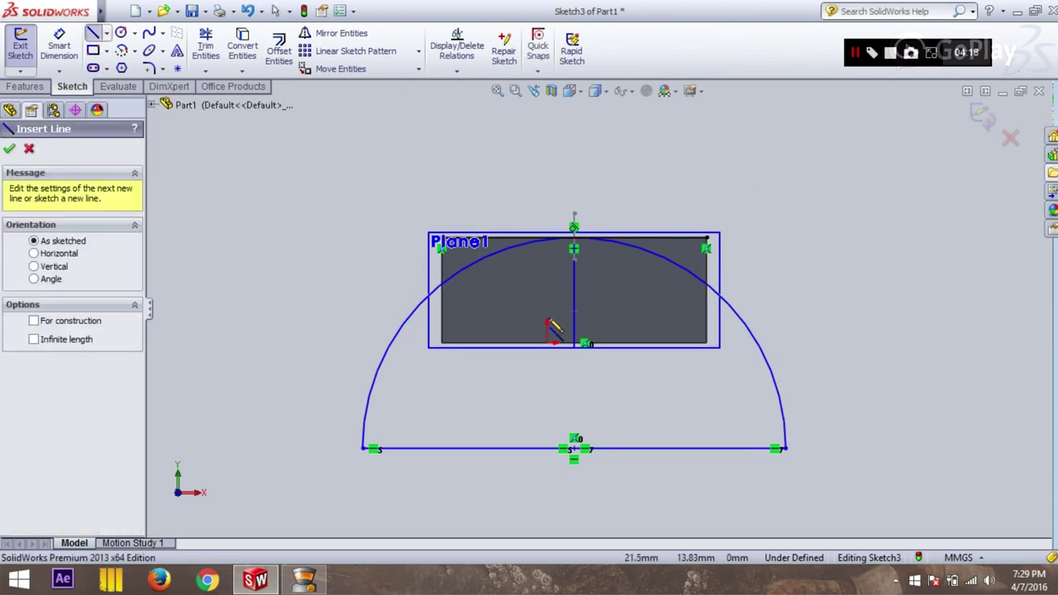
scroll(525, 248, "down", 3)
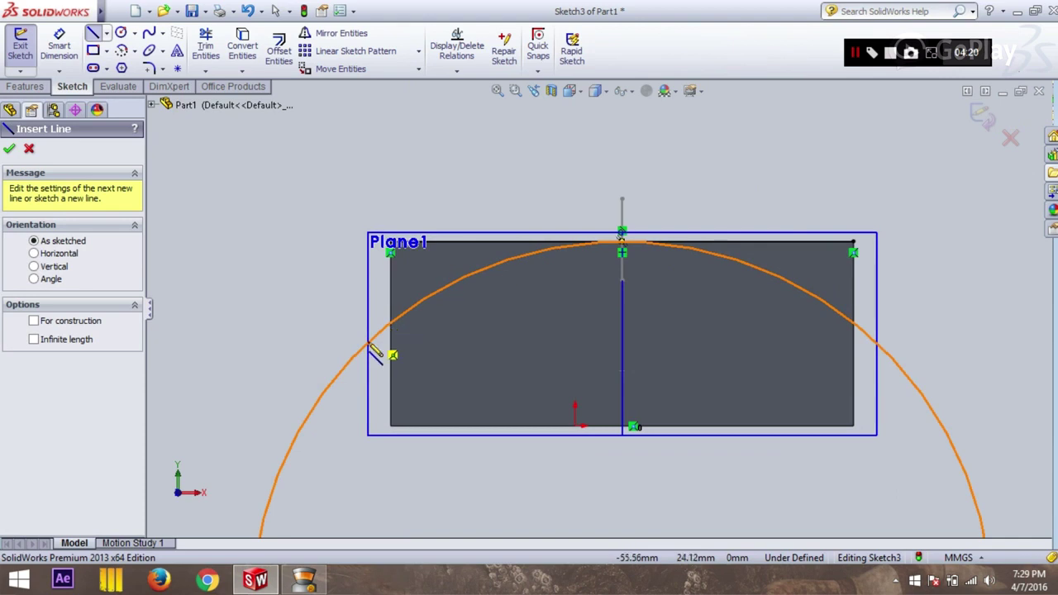
scroll(406, 343, "up", 3)
left_click(242, 45)
left_click(454, 299)
Step: Convert the block's right edge, then trim the excess arc ends, bottom line and top edge
left_click(775, 281)
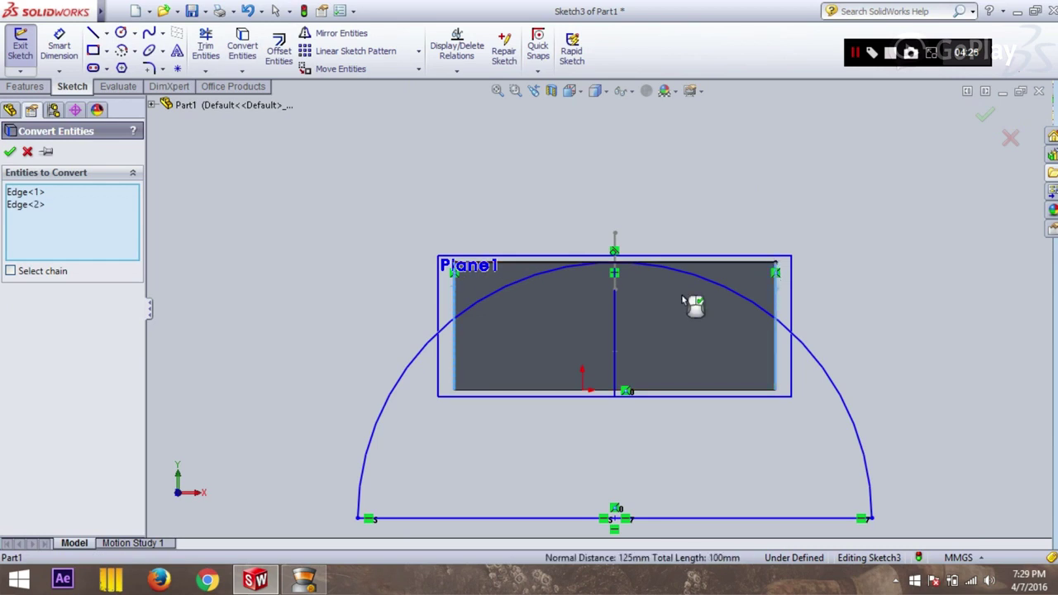
left_click(10, 152)
left_click(205, 46)
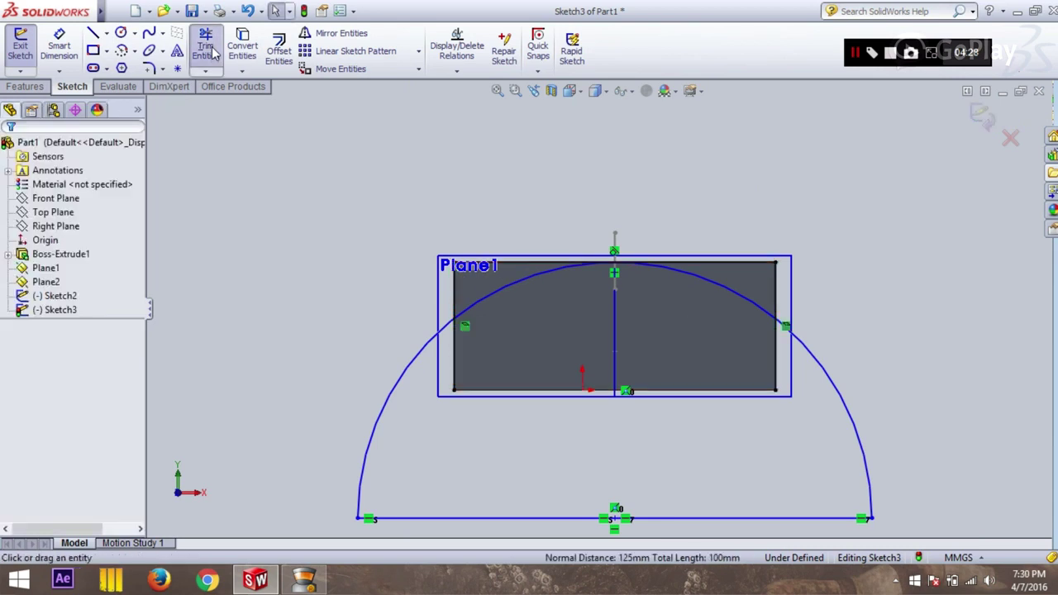
left_click(407, 397)
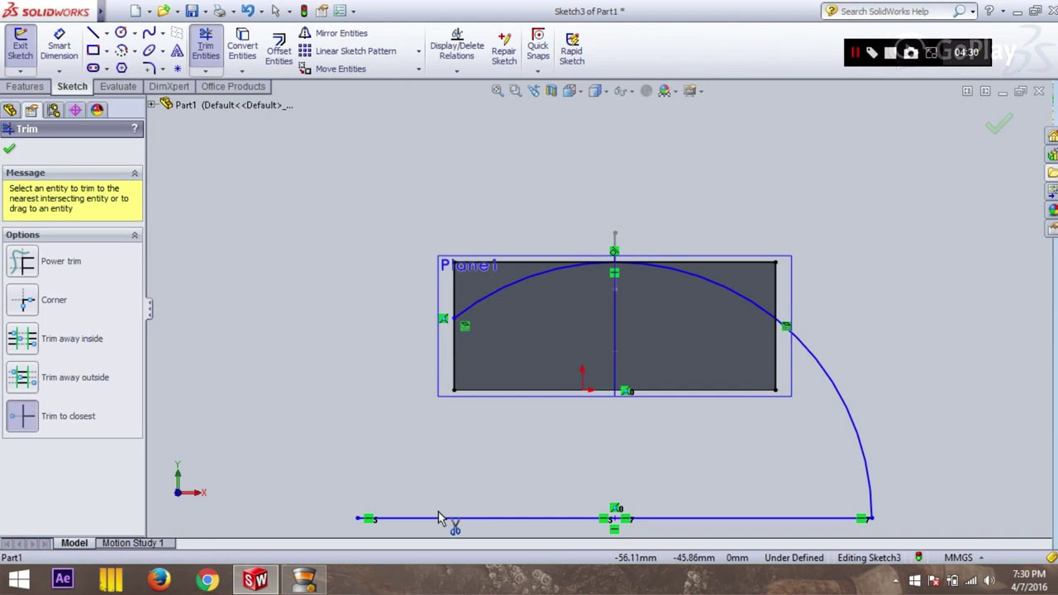
left_click(444, 521)
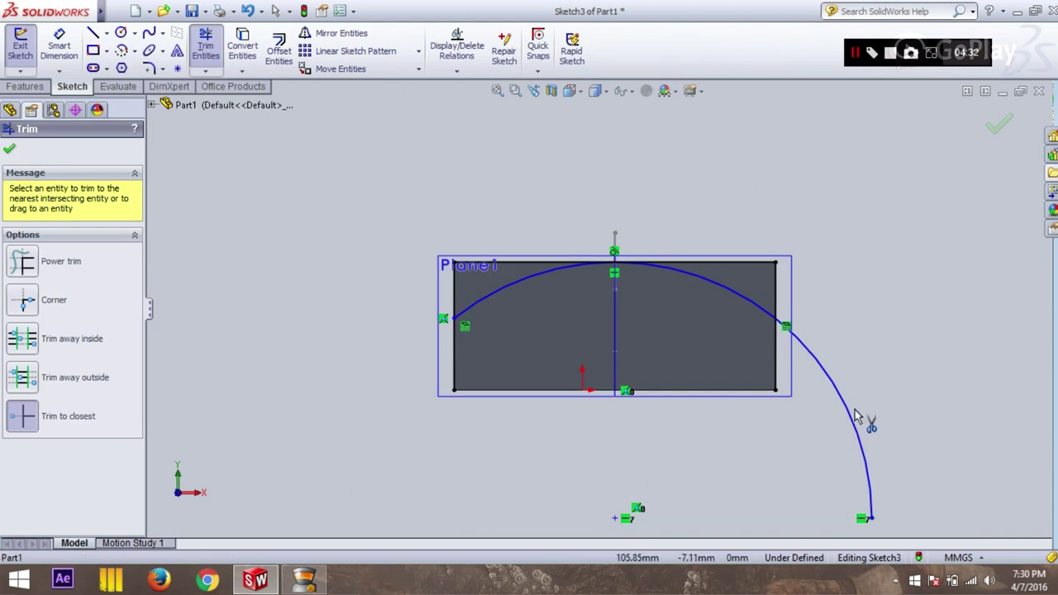
left_click(837, 419)
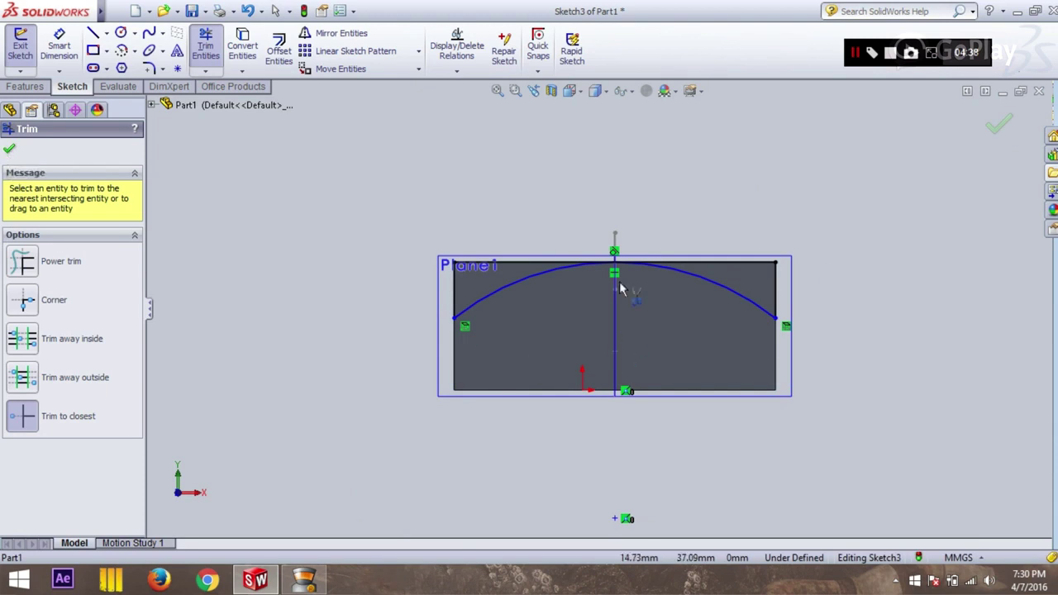
left_click(499, 276)
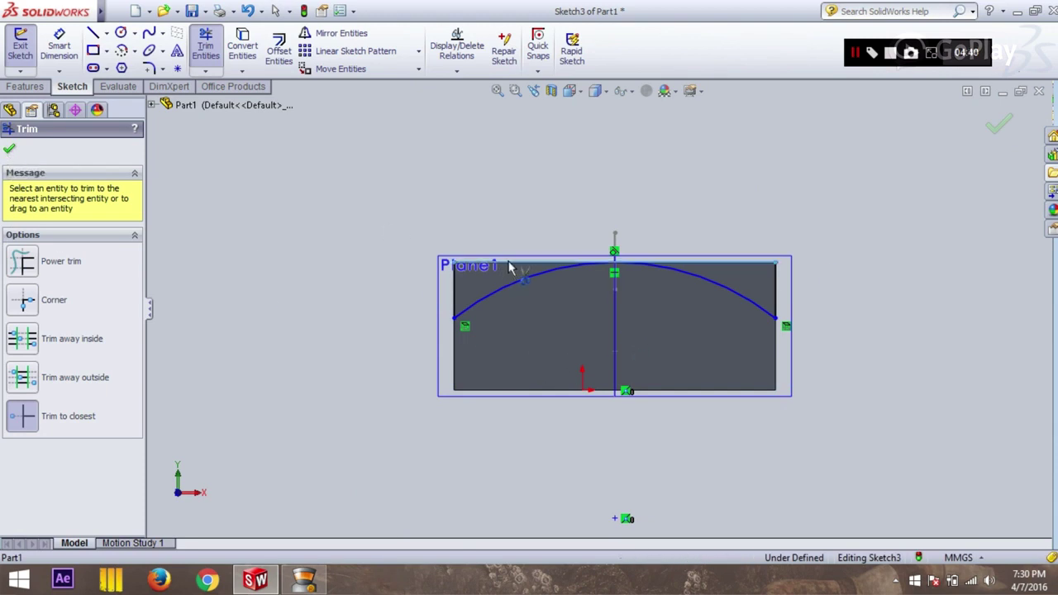
left_click(691, 264)
Step: Box the arc with three lines above the block and exit Sketch3
left_click(93, 33)
left_click(454, 265)
left_click(454, 208)
left_click(776, 208)
left_click(776, 263)
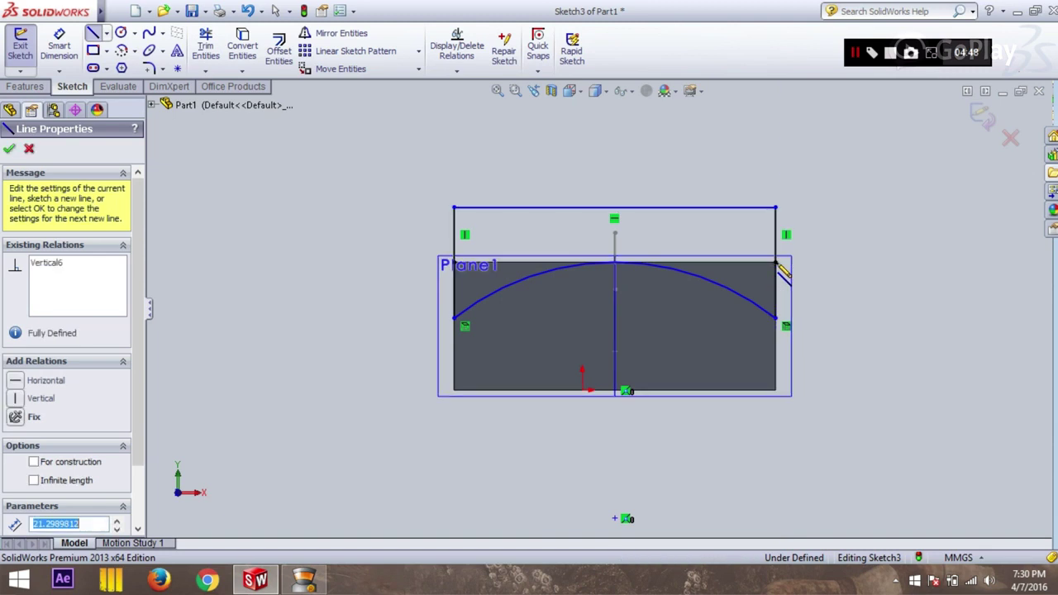
key("Escape")
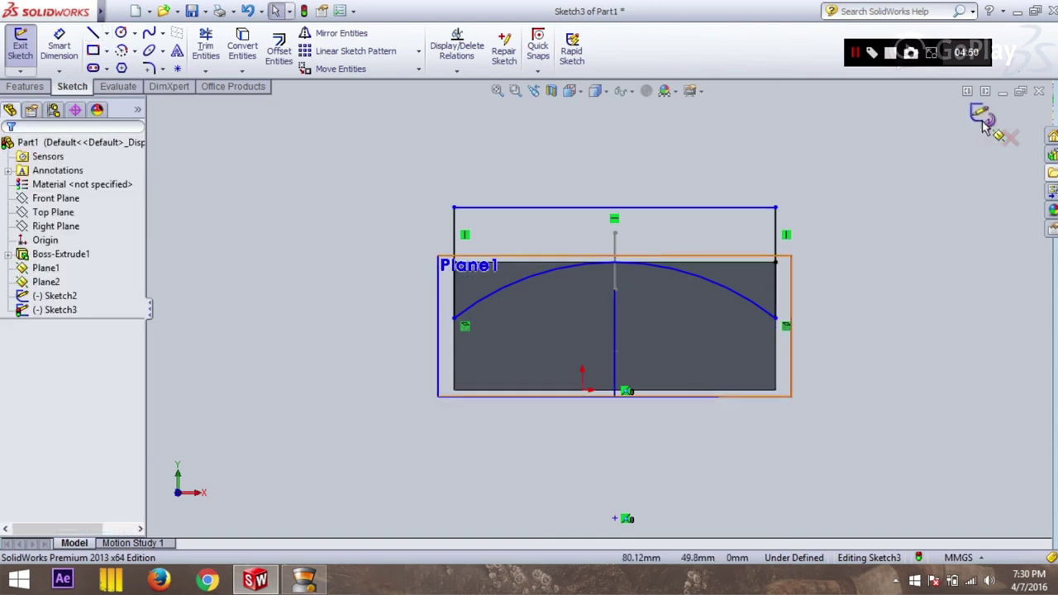
key("ctrl+b")
mouse_move(857, 172)
middle_mouse_down()
mouse_move(865, 232)
mouse_move(884, 241)
mouse_move(879, 273)
middle_mouse_up()
left_click(879, 275)
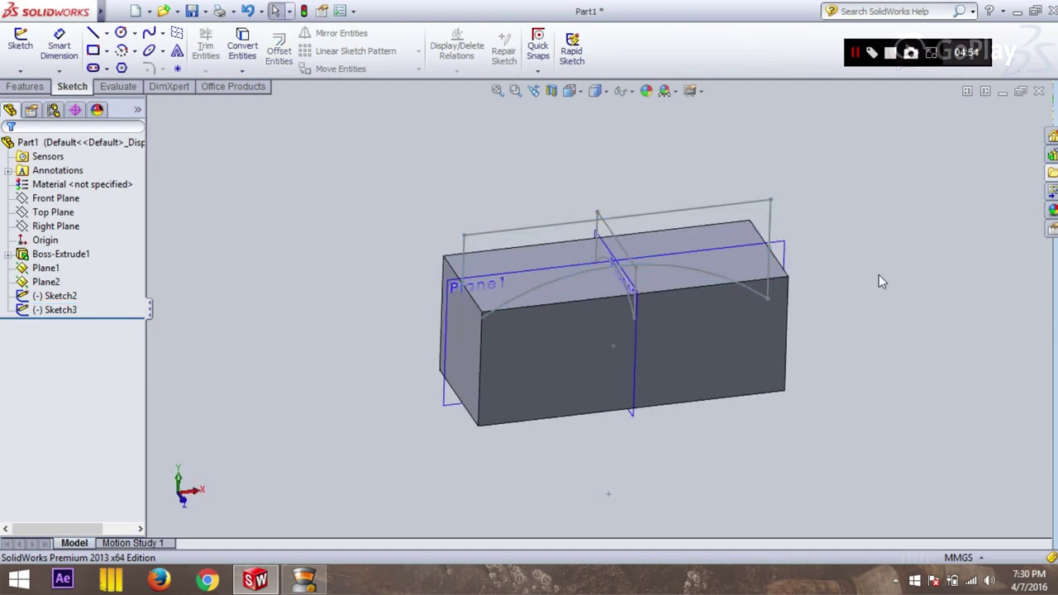
Step: Extrude-cut Sketch3 blind 50 mm in both directions, giving the block an arched top
left_click(25, 86)
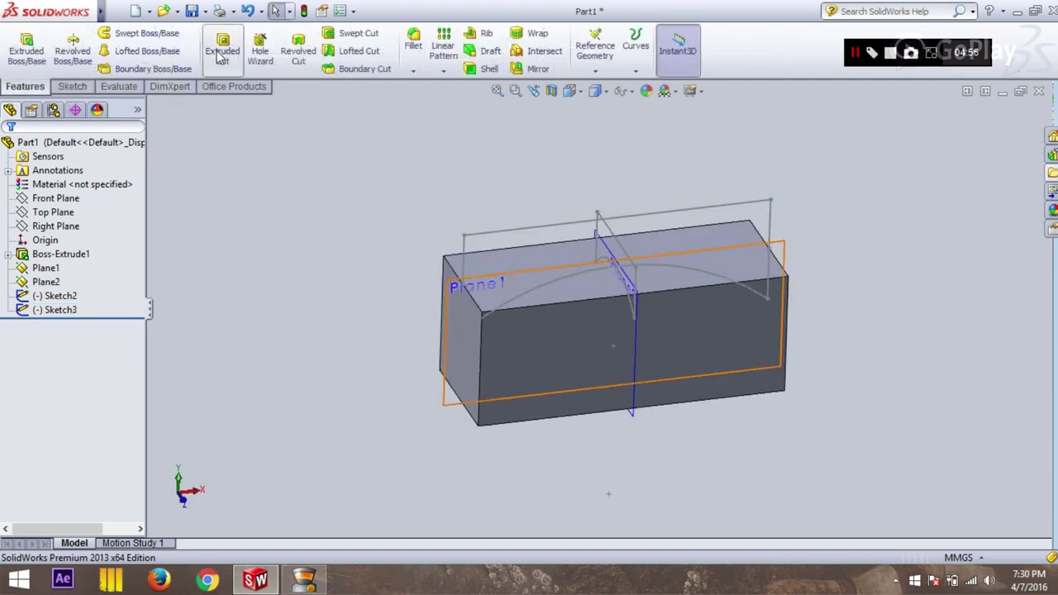
left_click(224, 50)
left_click(527, 231)
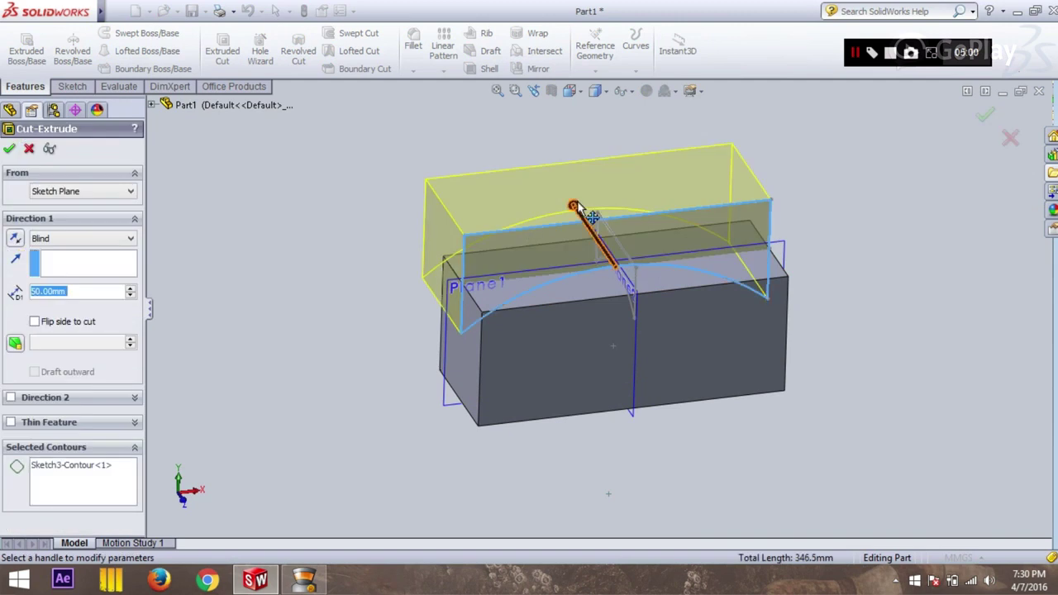
left_click(11, 398)
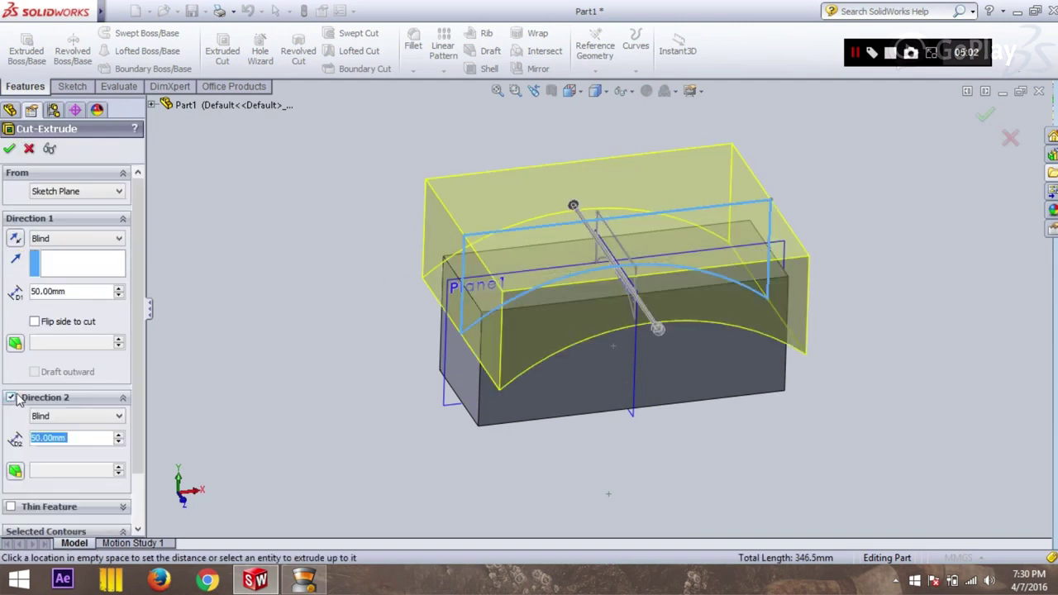
left_click(9, 149)
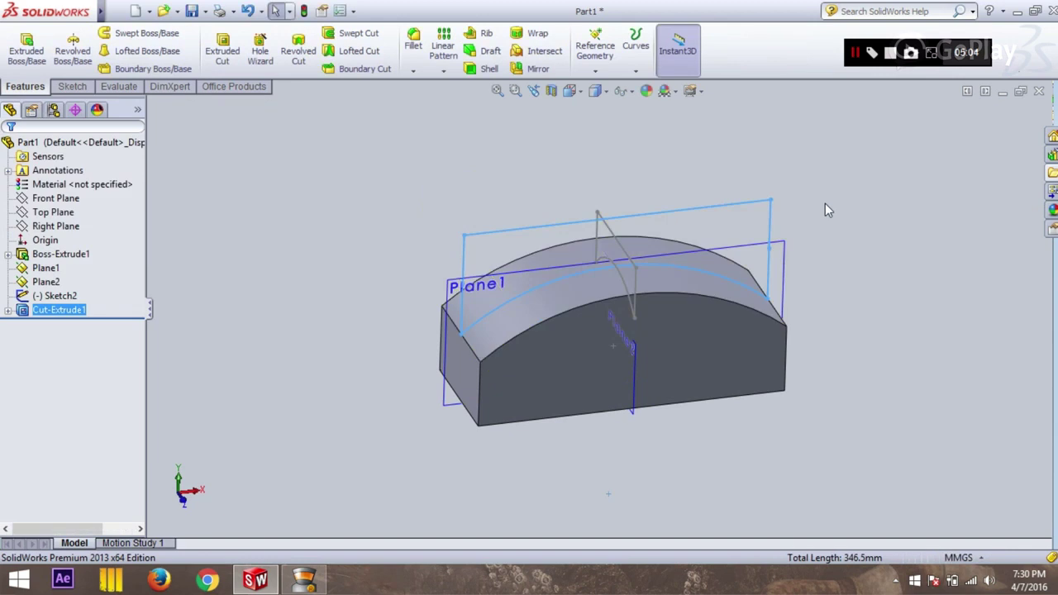
mouse_move(861, 241)
middle_mouse_down()
mouse_move(848, 204)
mouse_move(810, 238)
middle_mouse_up()
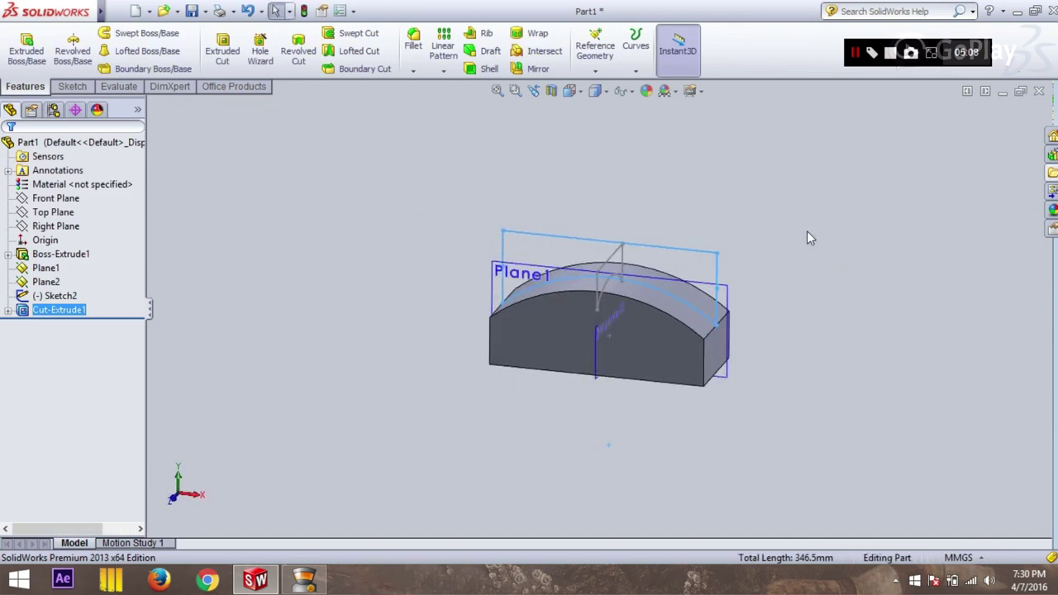
left_click(805, 231)
left_click(72, 86)
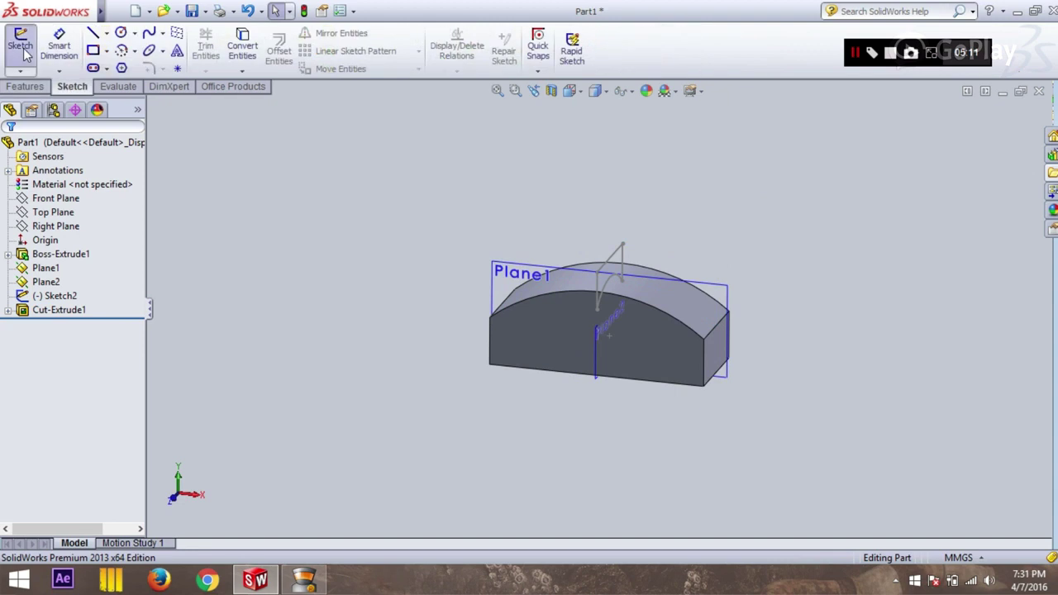
Step: Start Sketch4 on Plane1 viewed normal to it, abandoning an attempted edge conversion
left_click(21, 45)
left_click(504, 272)
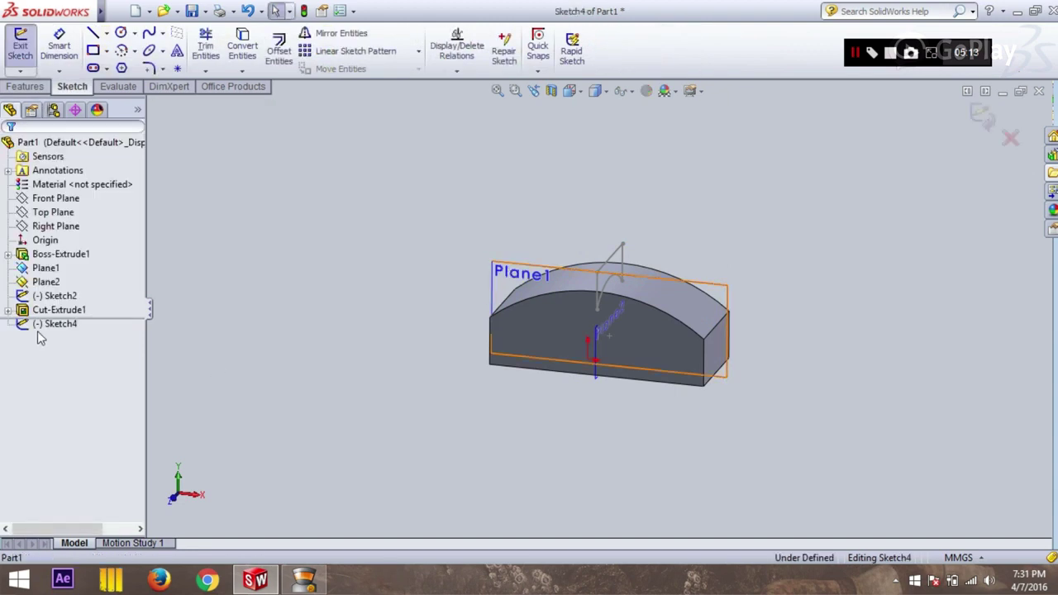
right_click(37, 330)
left_click(73, 308)
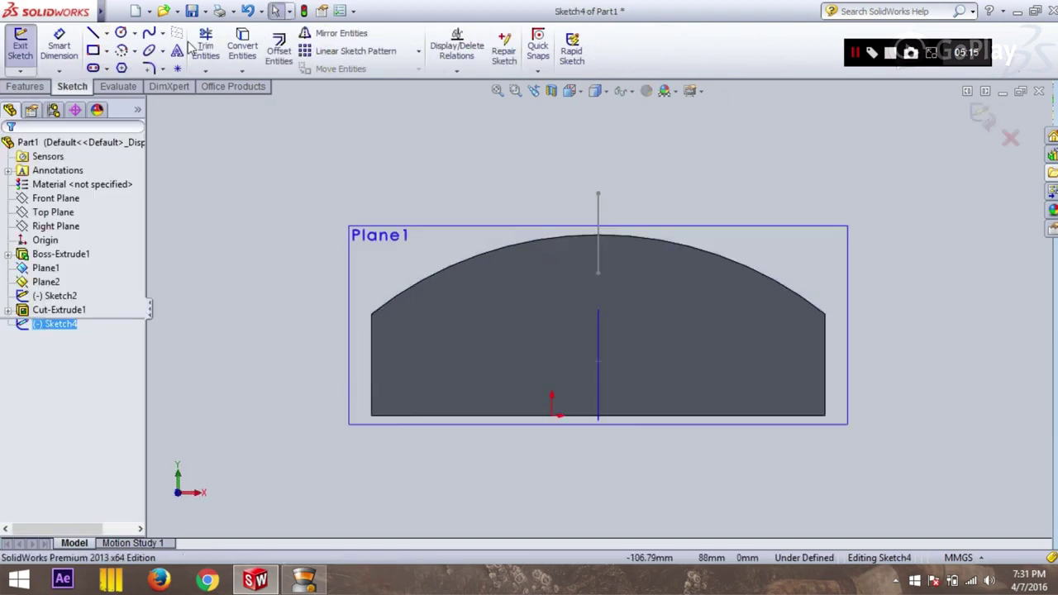
left_click(242, 46)
left_click(492, 253)
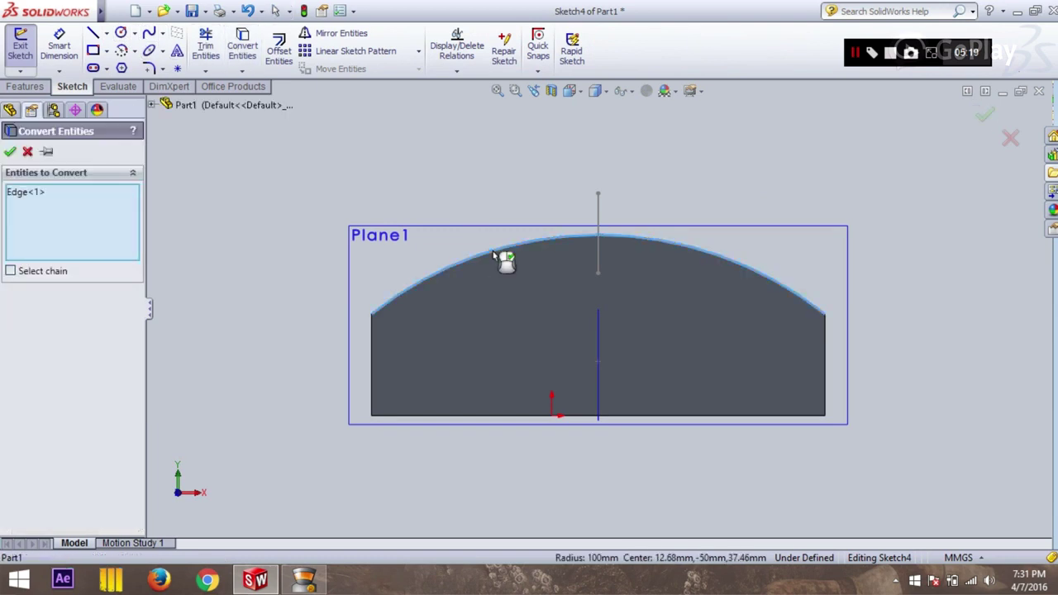
left_click(28, 153)
Step: Draw an R100 perimeter circle matching the block's arched top
left_click(122, 33)
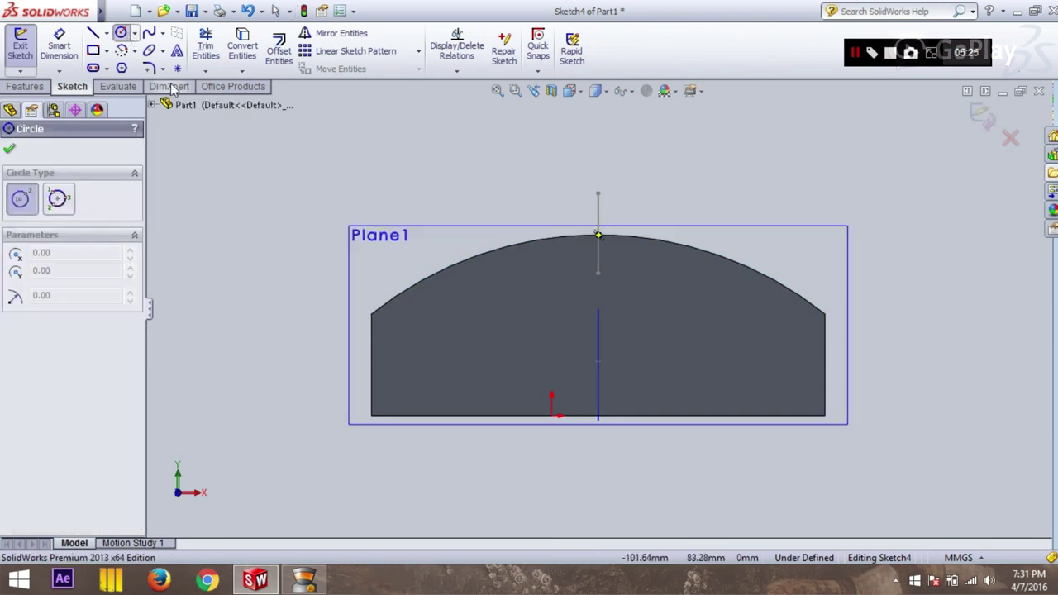
left_click(135, 33)
left_click(165, 61)
left_click(373, 315)
left_click(825, 315)
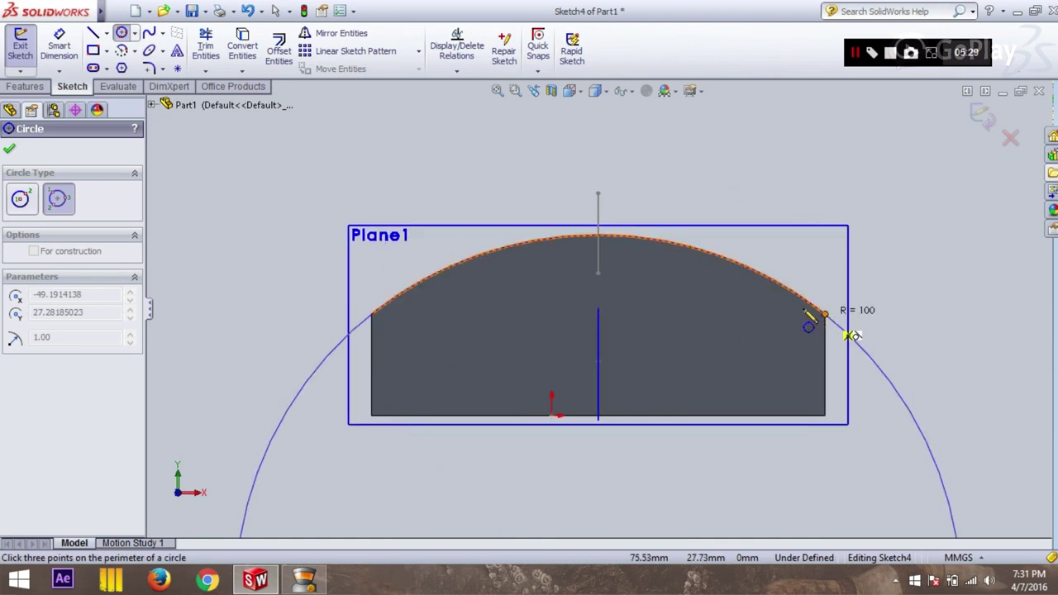
left_click(823, 319)
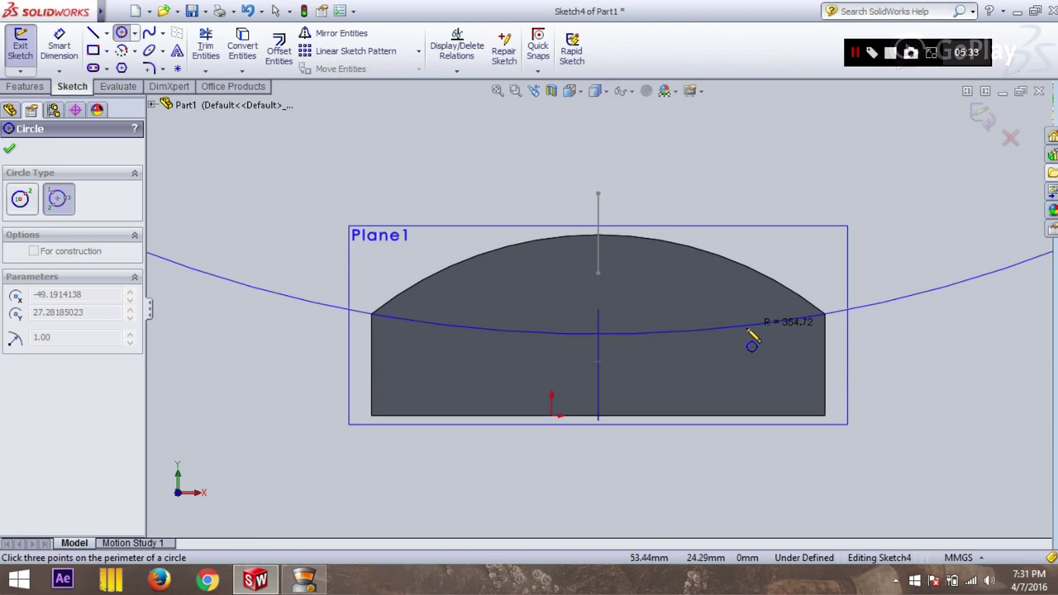
left_click(507, 248)
key("Escape")
scroll(567, 329, "up", 2)
scroll(779, 425, "down", 1)
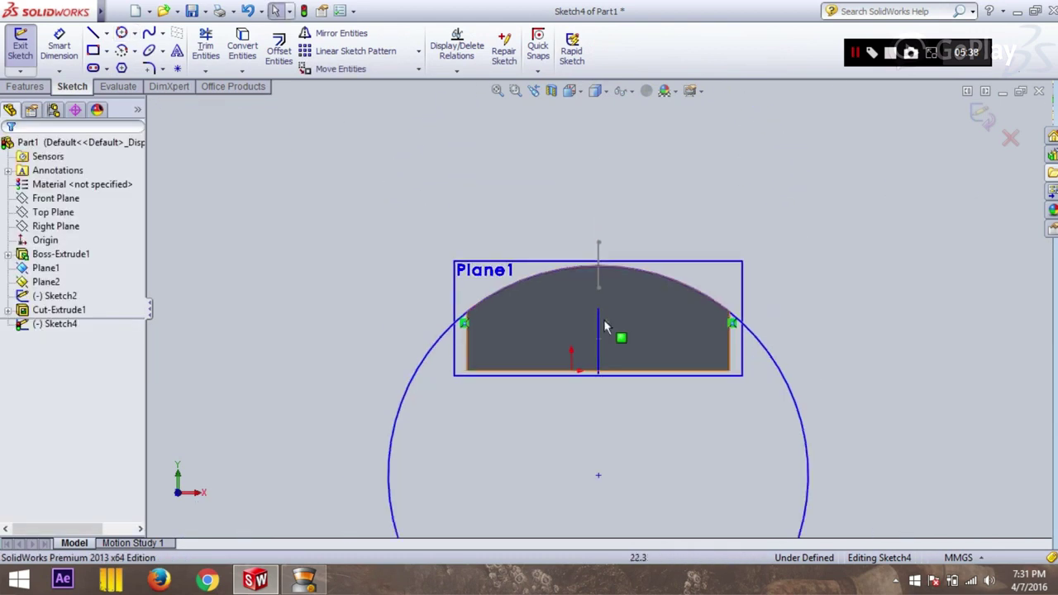
scroll(508, 297, "up", 1)
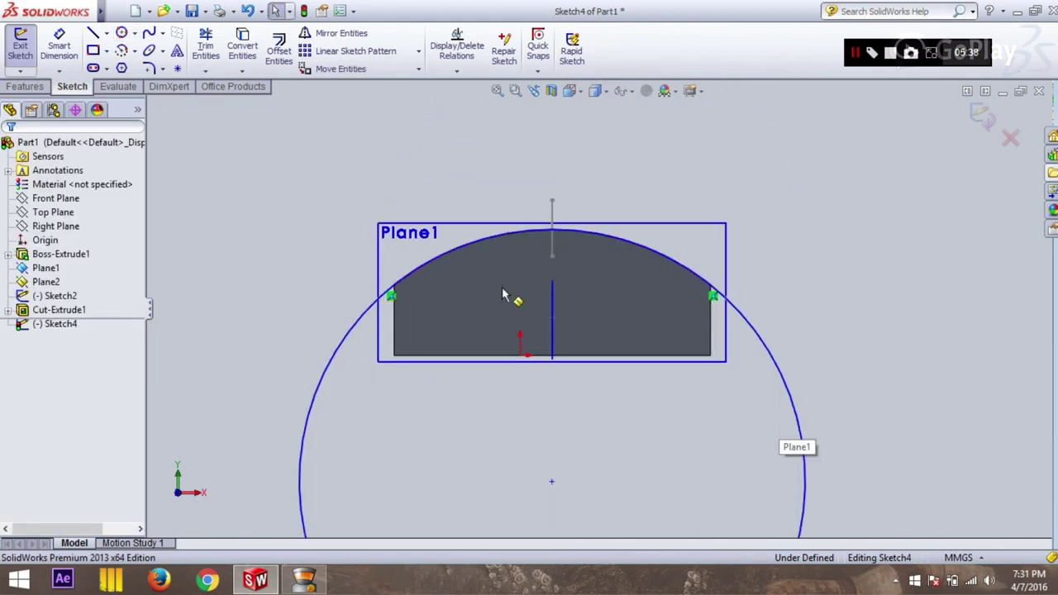
Step: Add helper lines to the centre, trim down to a left quarter arc, and exit Sketch4
left_click(93, 33)
left_click(307, 425)
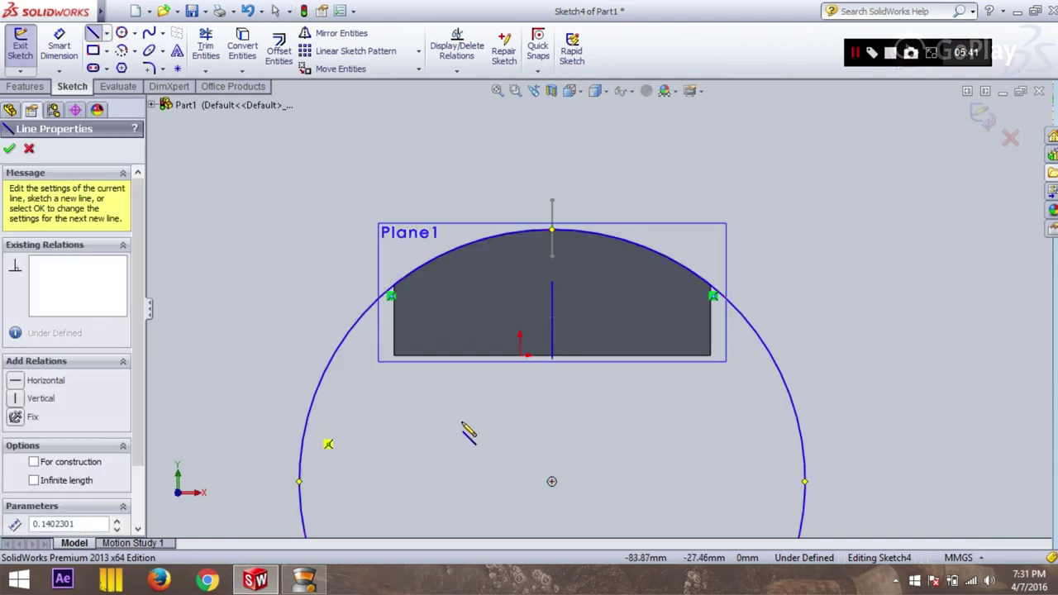
left_click(553, 425)
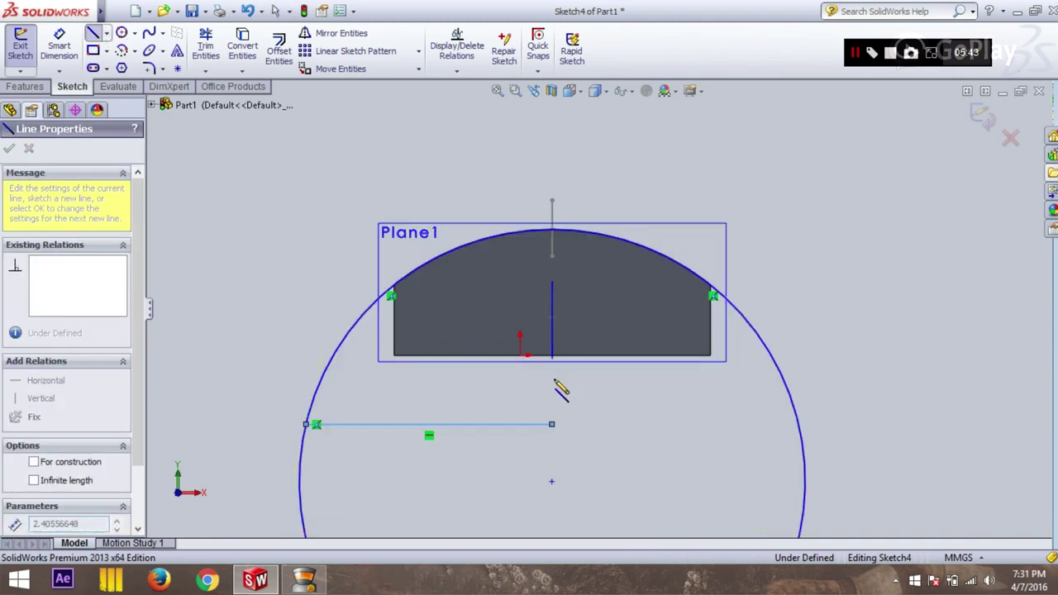
left_click(552, 230)
key("Escape")
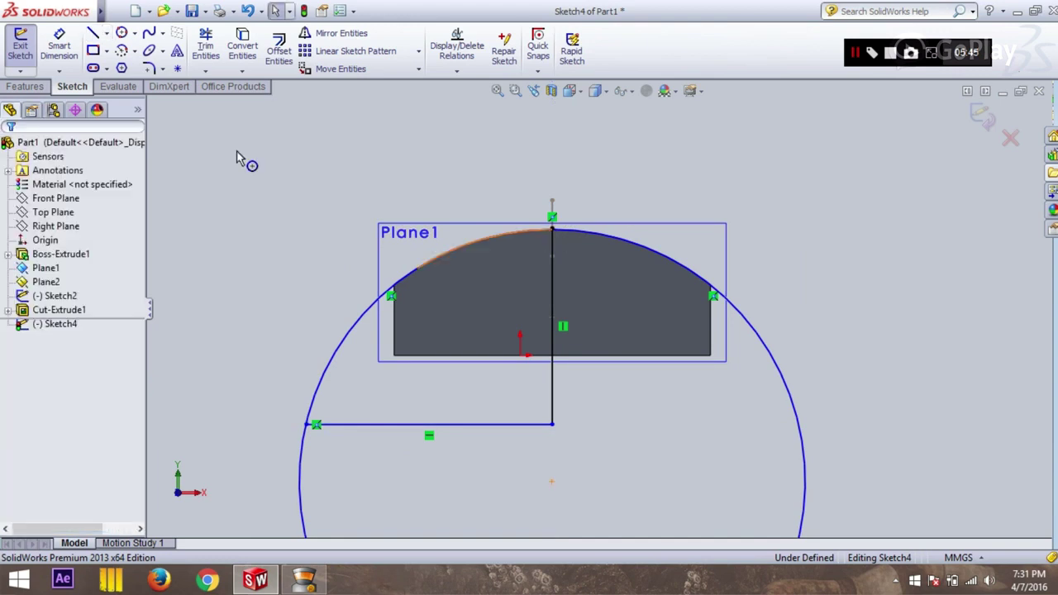
left_click(209, 50)
left_click(301, 472)
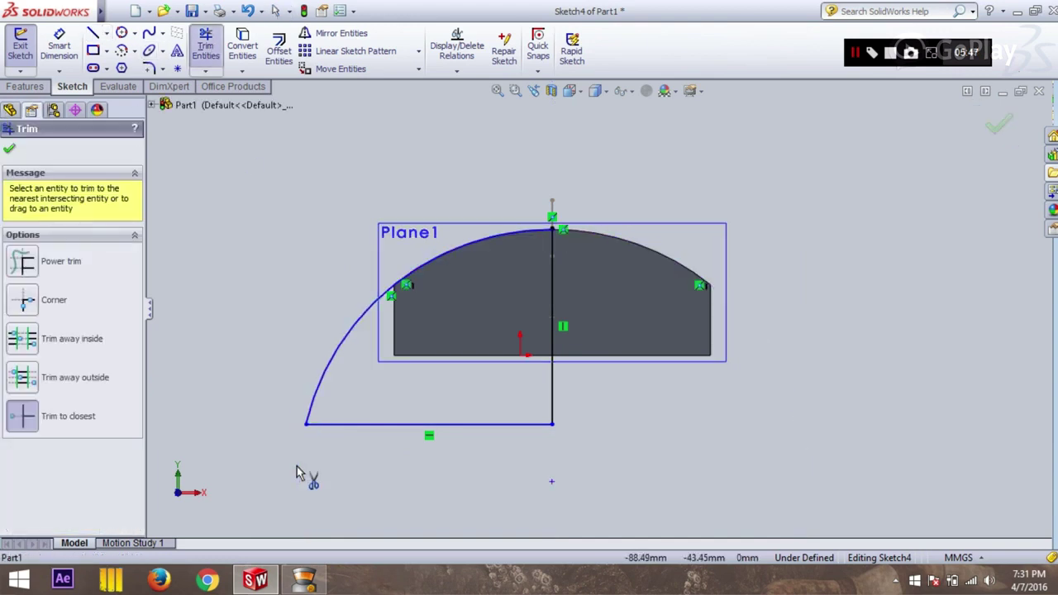
left_click(552, 341)
left_click(514, 427)
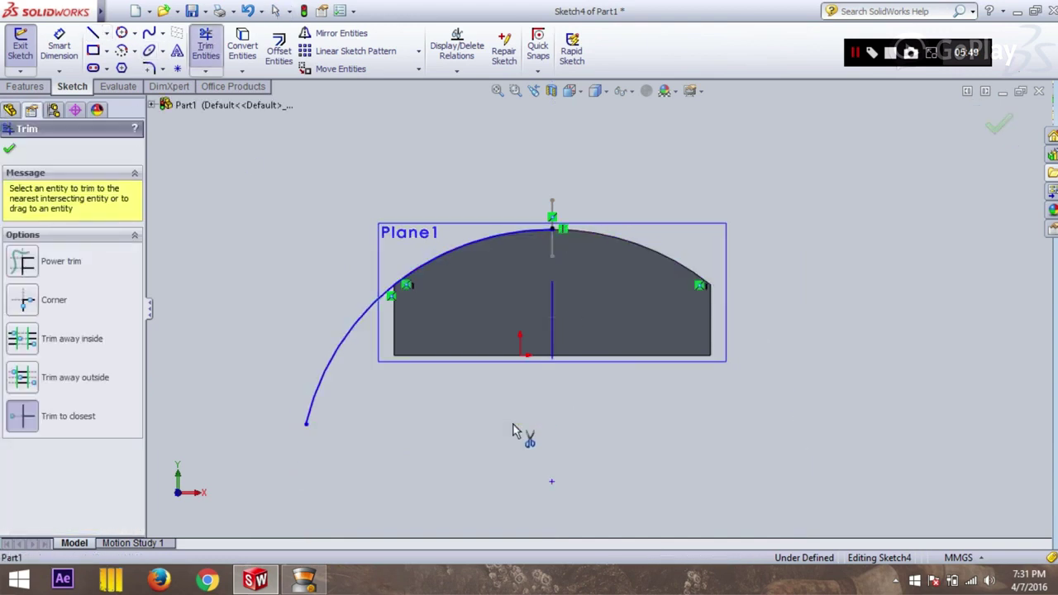
left_click(9, 150)
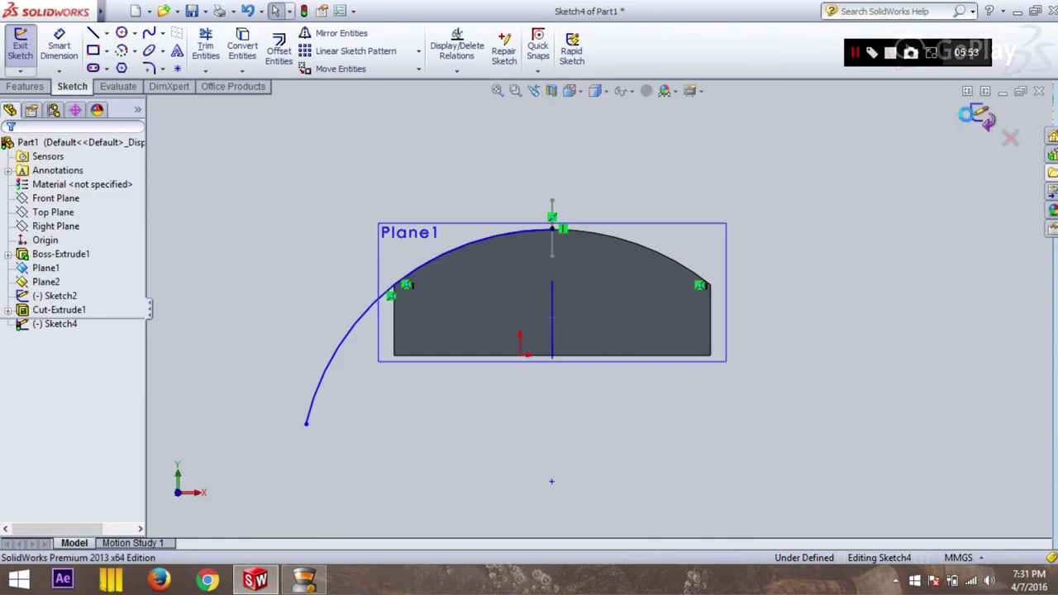
left_click(984, 116)
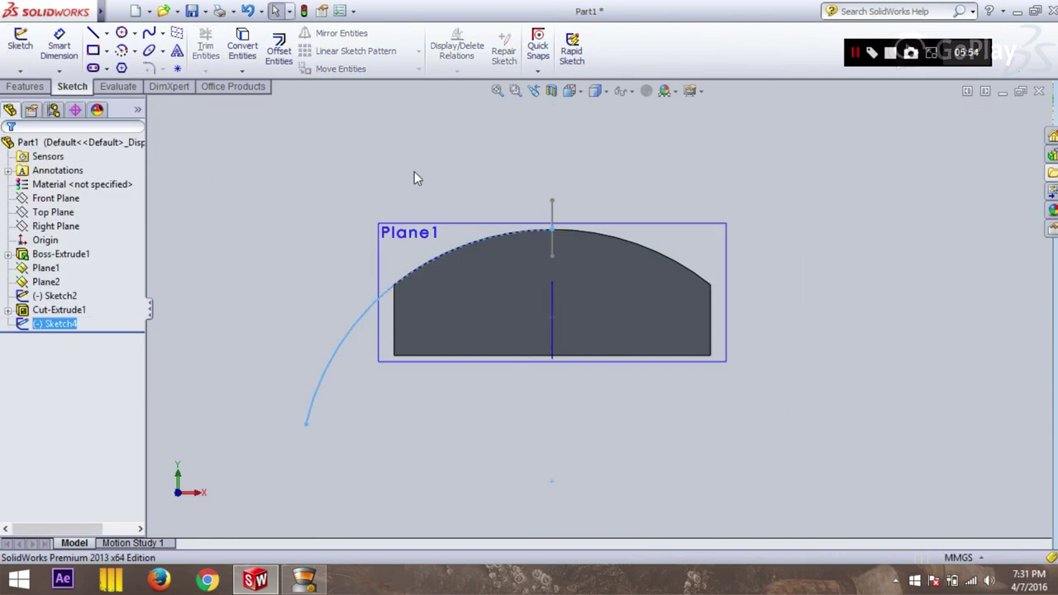
Step: Start Sketch5 on Plane1 and view it normal to the plane
left_click(20, 43)
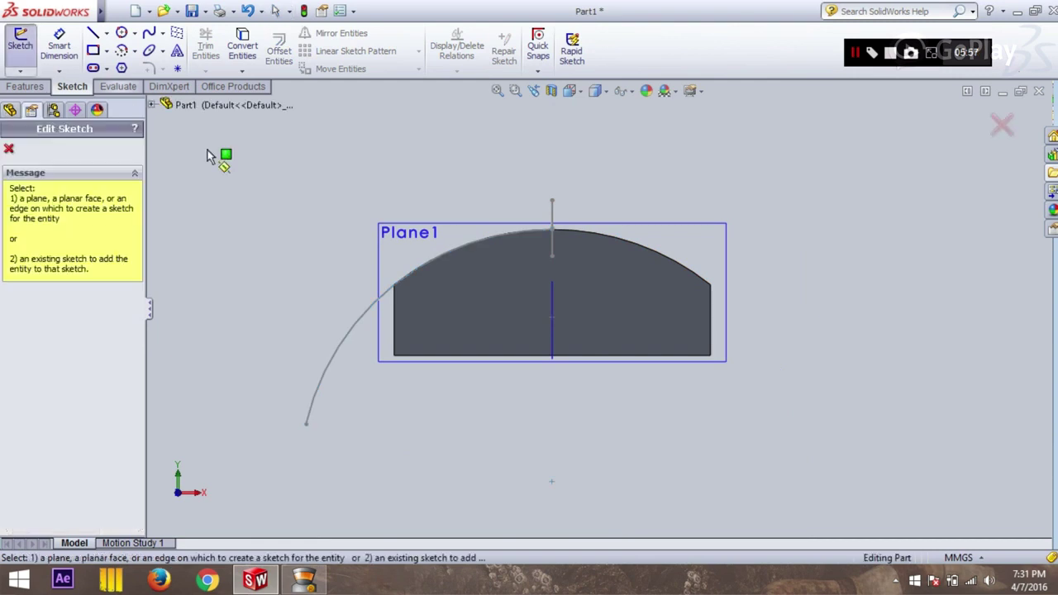
left_click(436, 236)
right_click(54, 337)
left_click(96, 317)
right_click(66, 341)
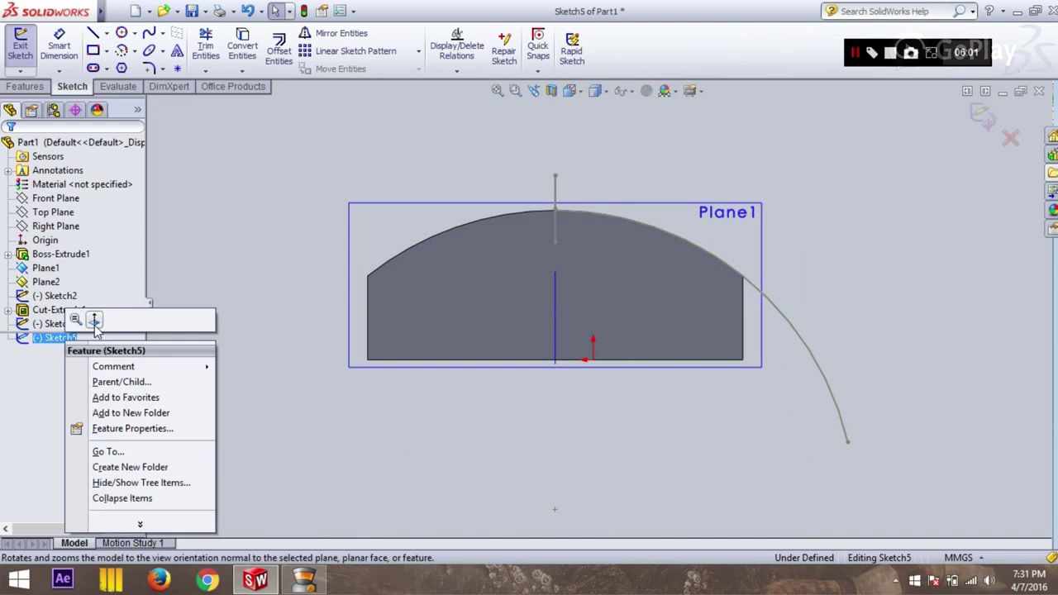
left_click(96, 317)
Step: Draw a three-point circle through both arc endpoints and the arc's top
left_click(121, 33)
left_click(830, 276)
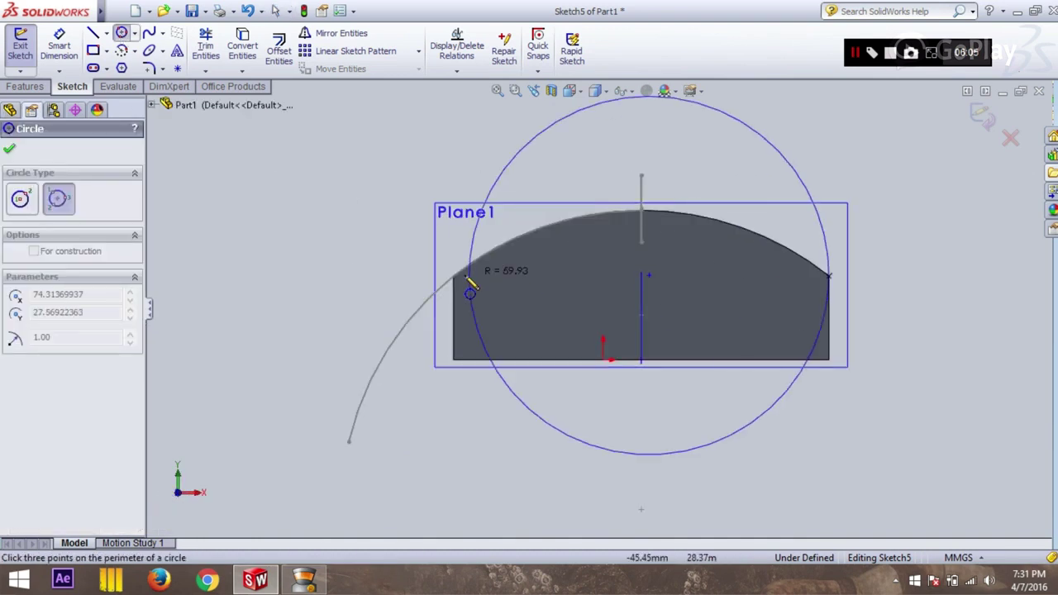
left_click(454, 275)
left_click(642, 212)
key("Escape")
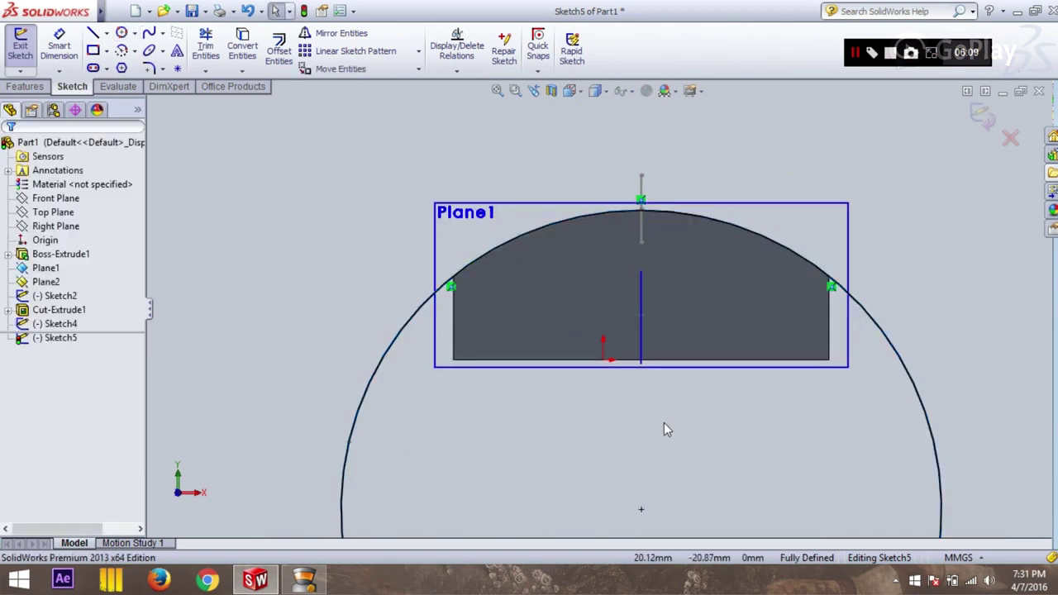
scroll(661, 420, "up", 3)
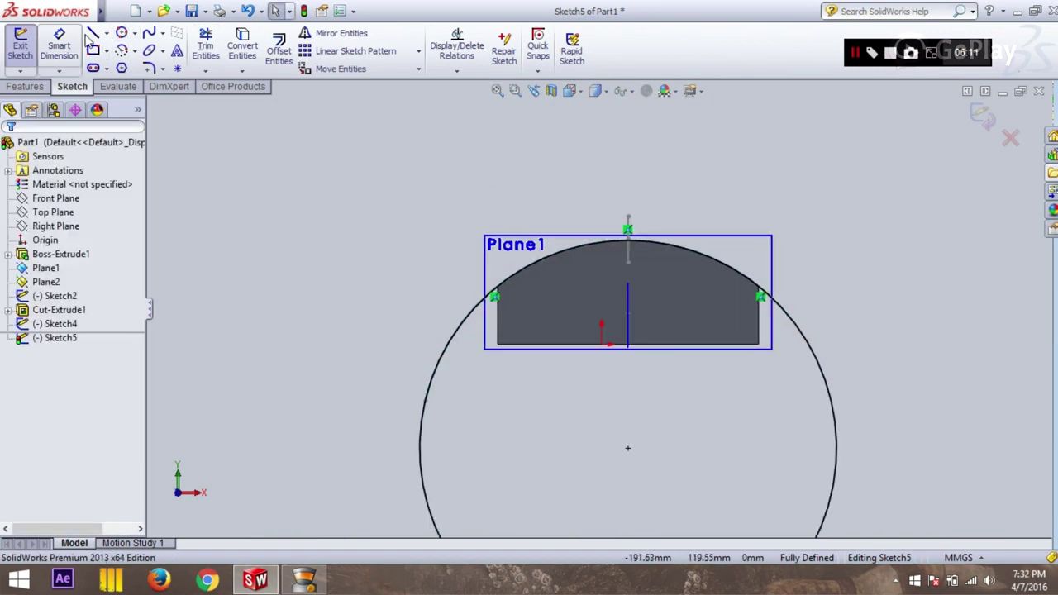
Step: Add a horizontal line across the circle and a vertical line from its midpoint
left_click(93, 33)
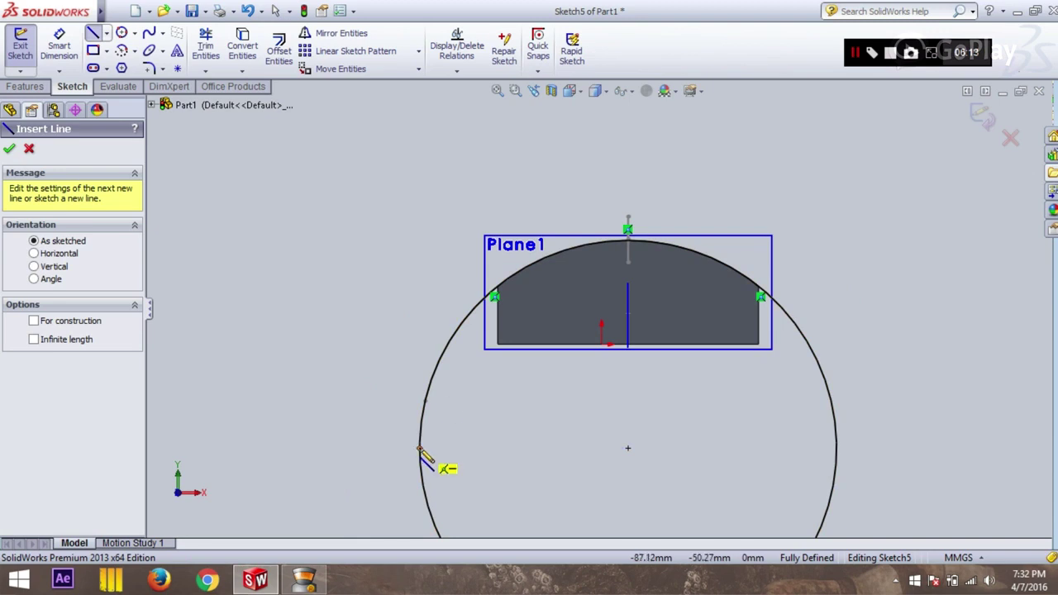
left_click(420, 448)
left_click(835, 448)
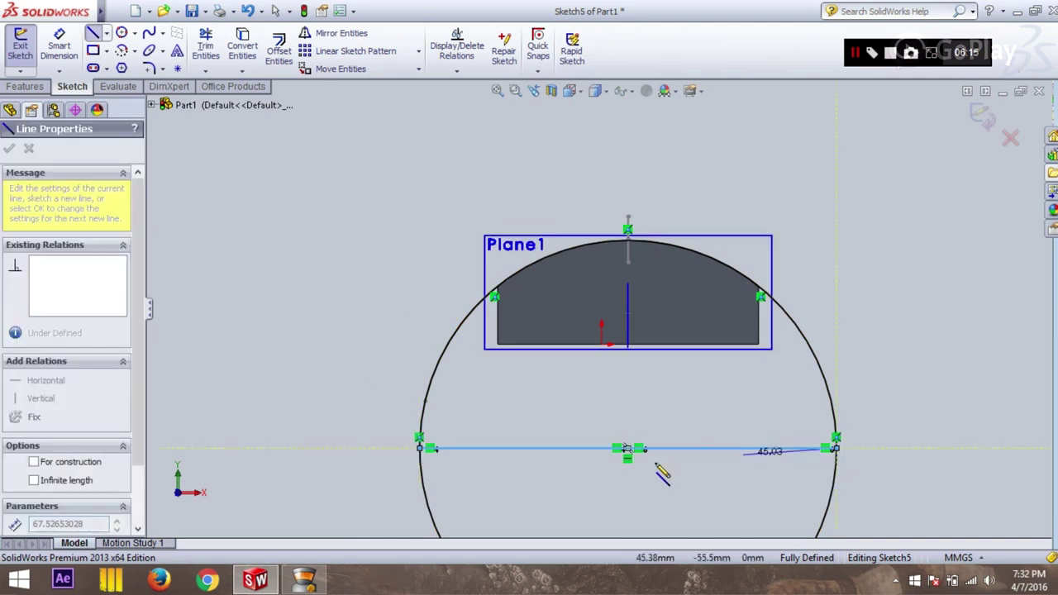
key("Escape")
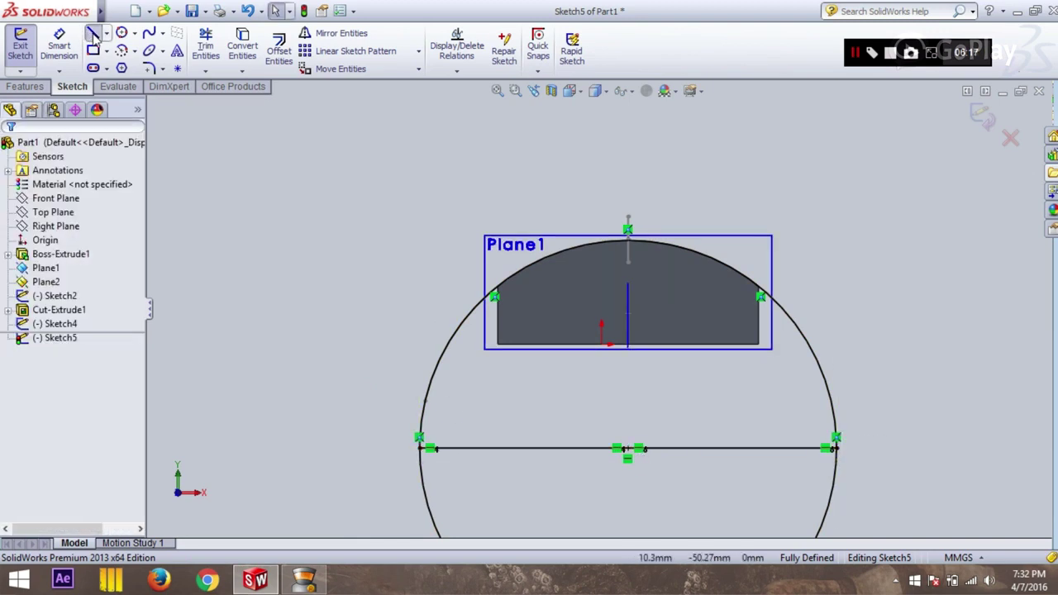
left_click(94, 33)
left_click(629, 449)
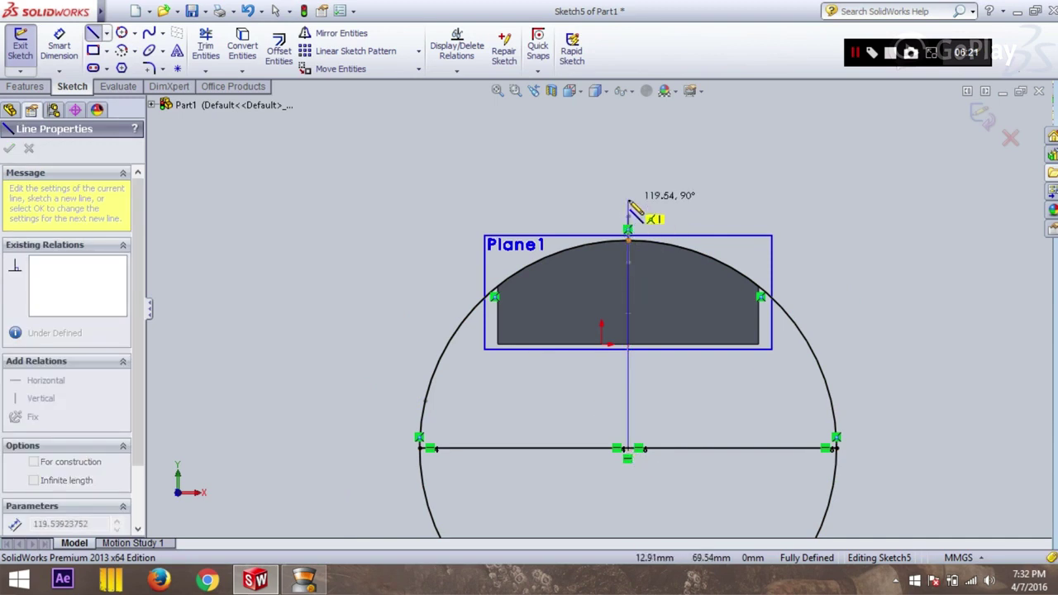
left_click(629, 201)
key("Escape")
Step: Trim the circle to its right quarter arc and exit Sketch5
left_click(199, 48)
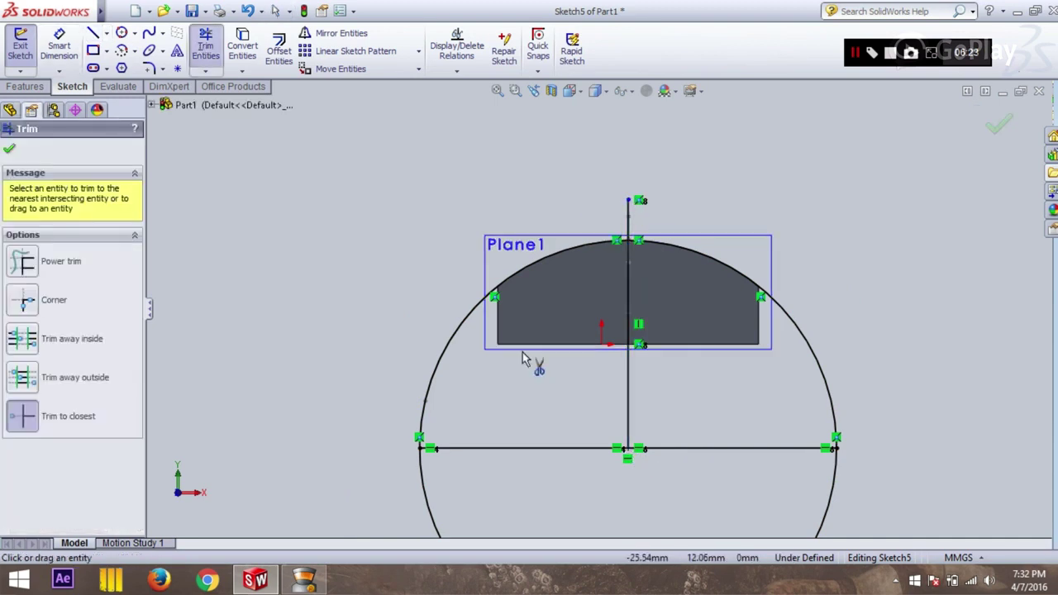
left_click_drag(429, 402, 487, 305)
mouse_move(640, 245)
left_mouse_down()
mouse_move(621, 358)
mouse_move(681, 454)
left_mouse_up()
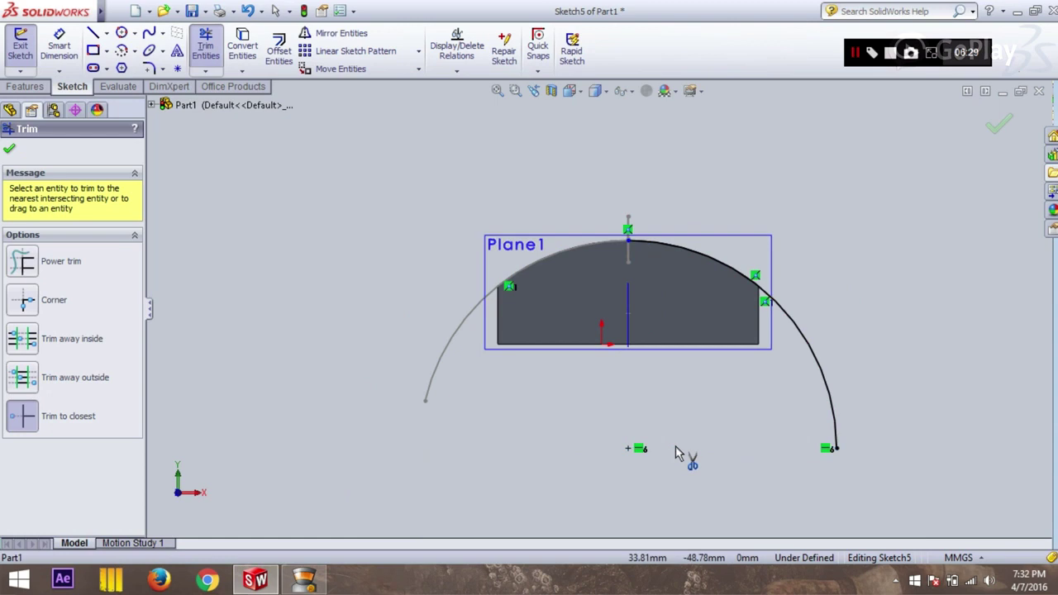
left_click(999, 125)
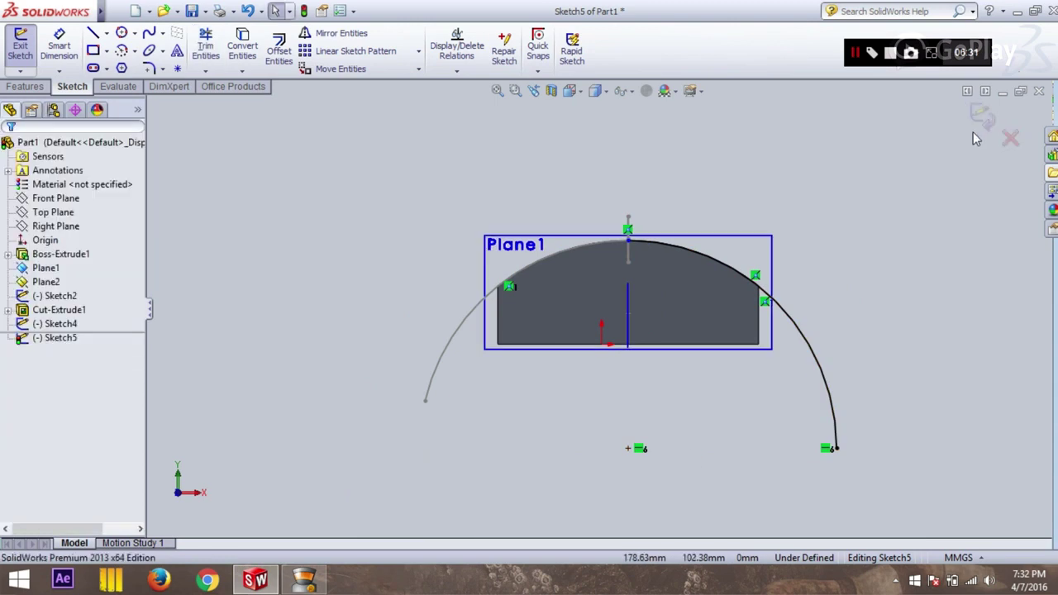
left_click(981, 119)
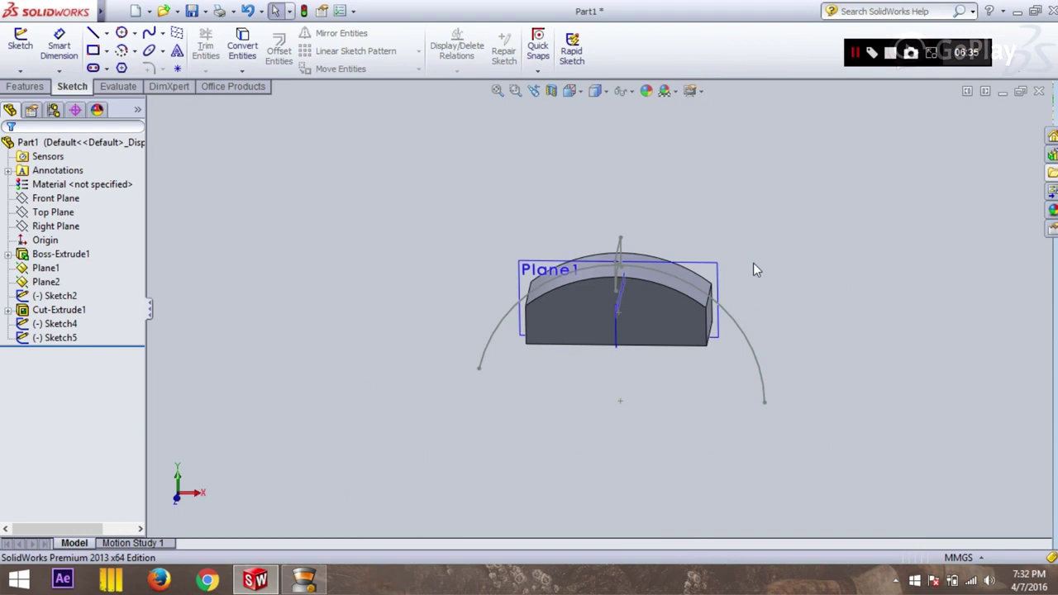
Step: Convert Sketch2's lines and arc into Sketch6 on Plane2 and exit it
mouse_move(754, 269)
middle_mouse_down()
mouse_move(768, 253)
mouse_move(797, 253)
middle_mouse_up()
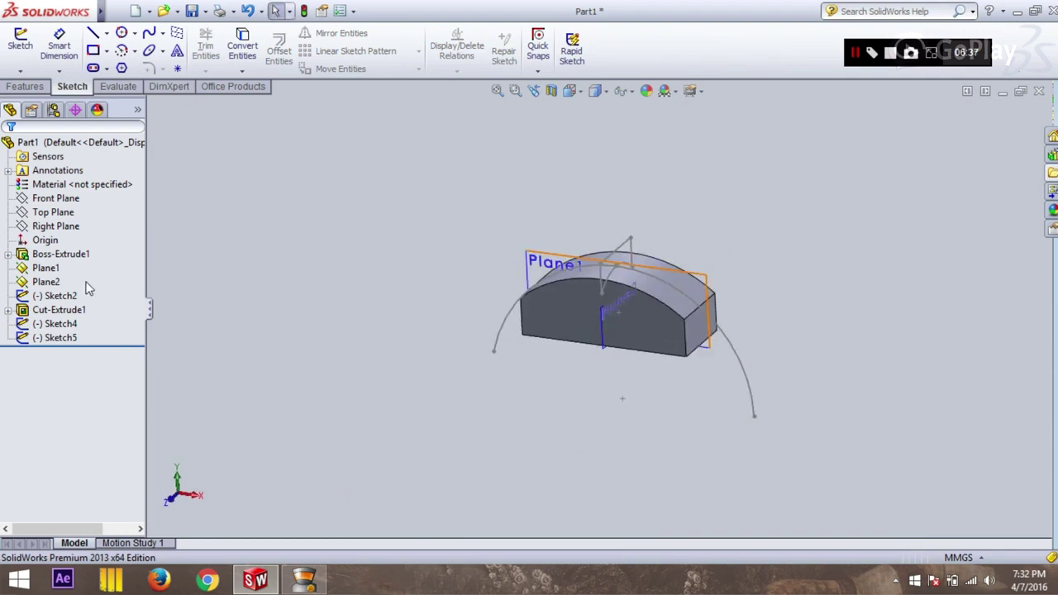
left_click(20, 41)
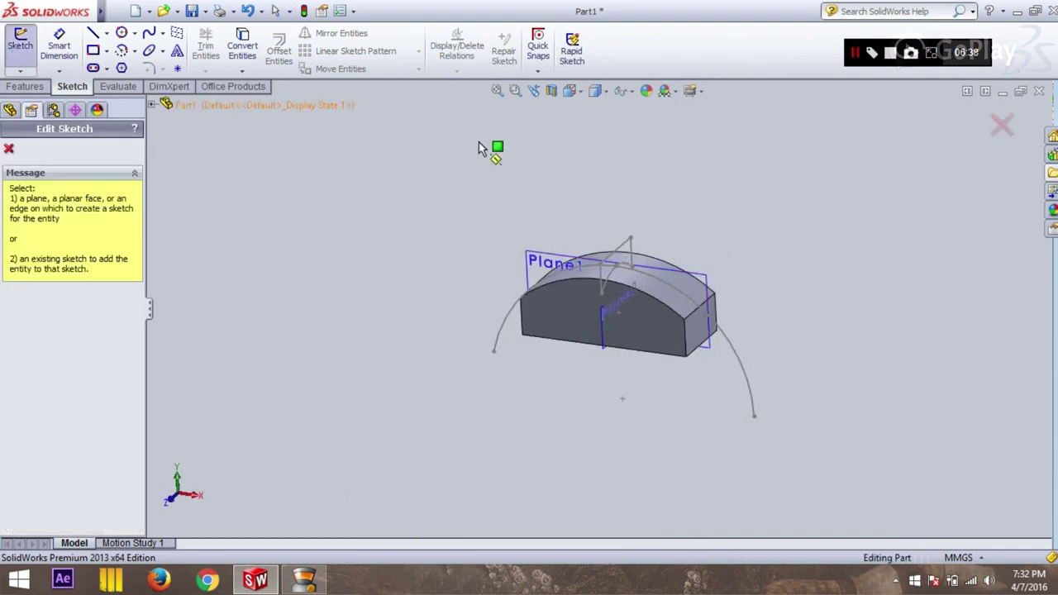
left_click(608, 343)
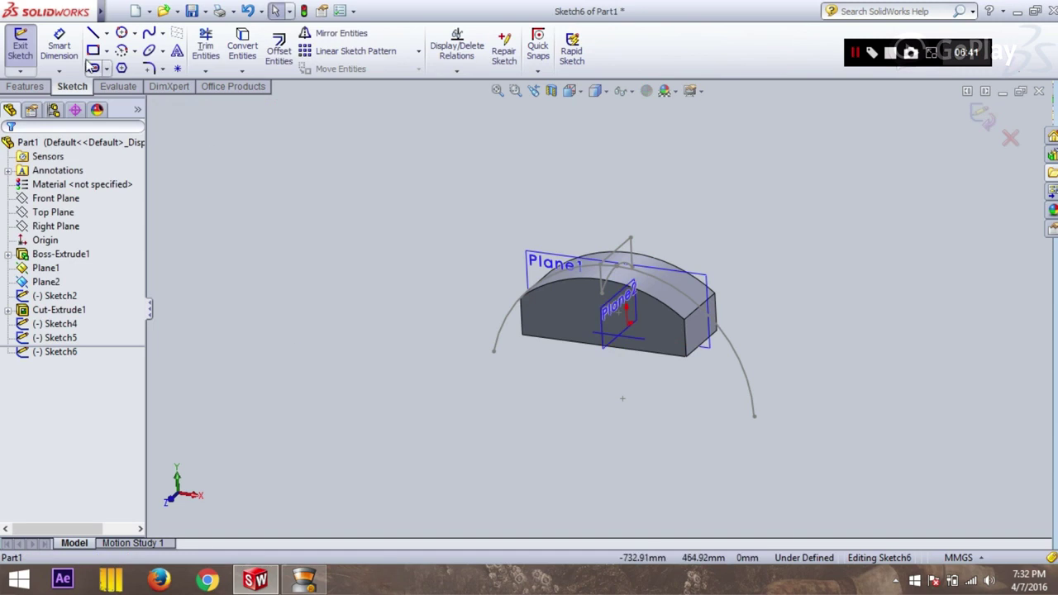
left_click(243, 45)
scroll(643, 288, "down", 3)
left_click(616, 307)
left_click(587, 369)
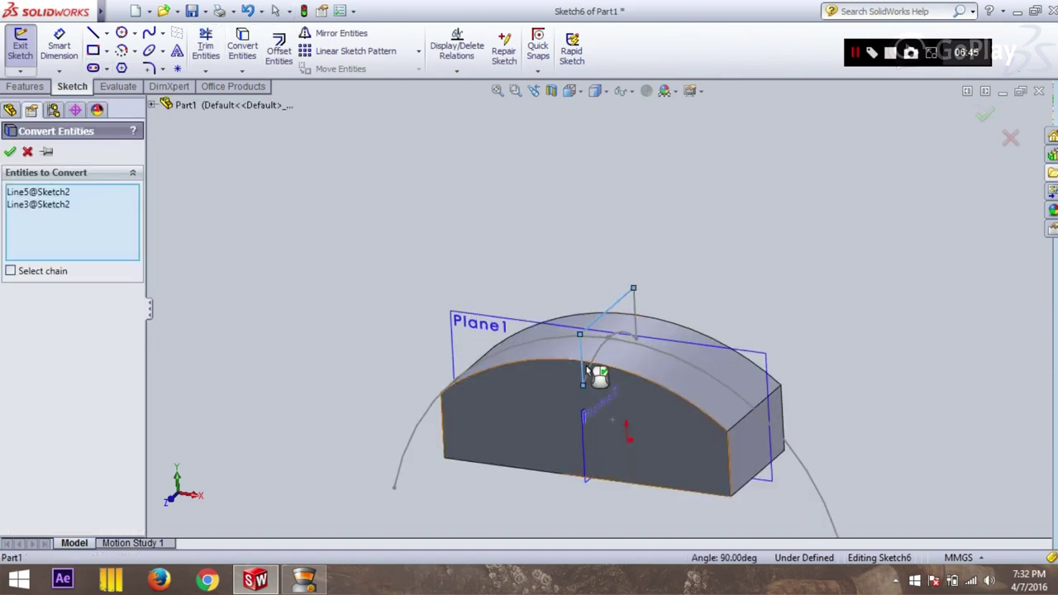
left_click(601, 369)
left_click(636, 317)
left_click(10, 152)
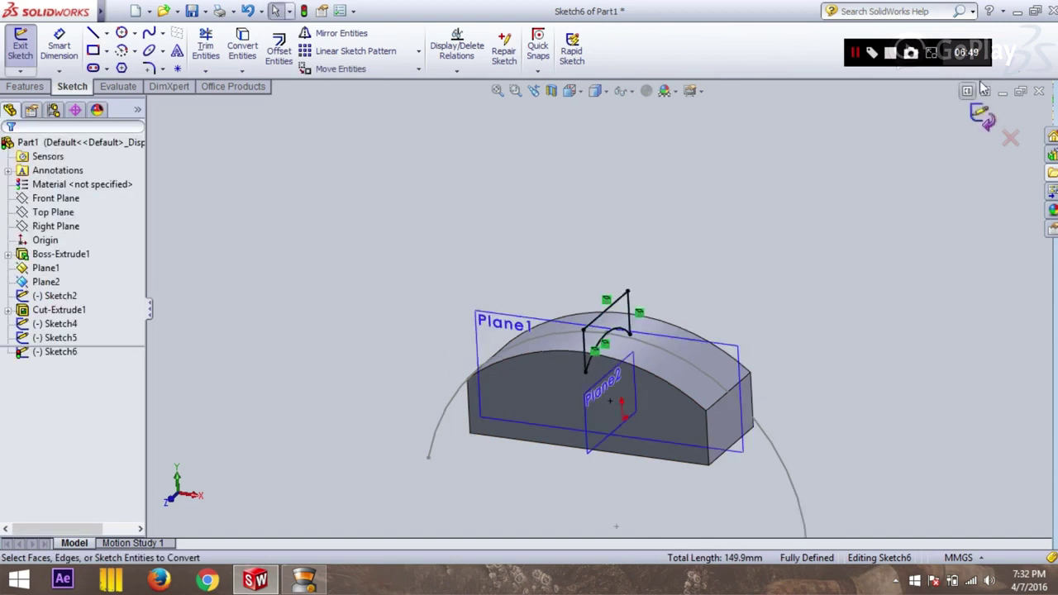
left_click(984, 116)
middle_click_drag(686, 191, 704, 203)
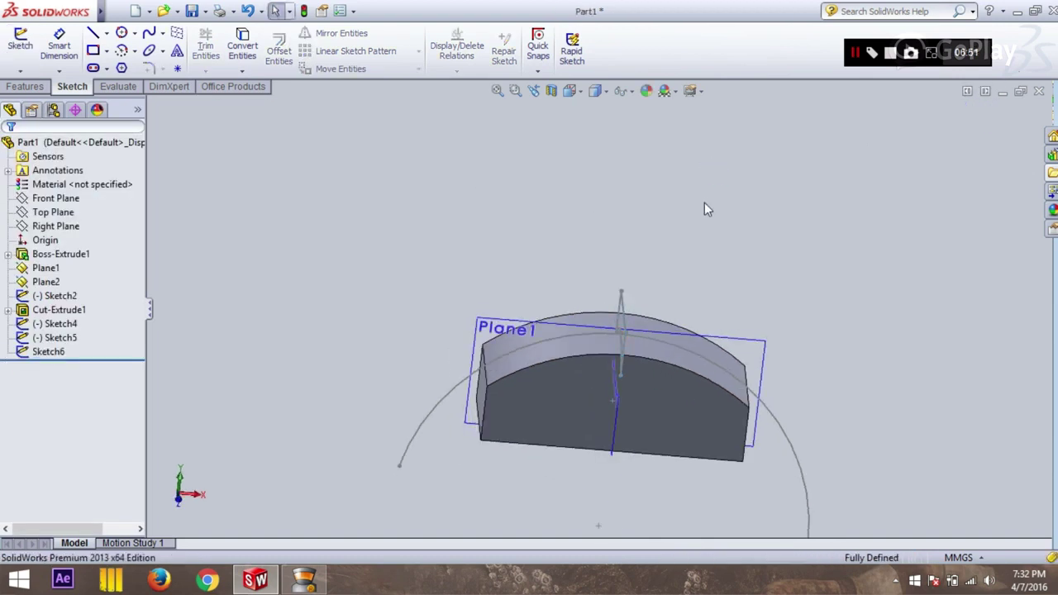
left_click(25, 86)
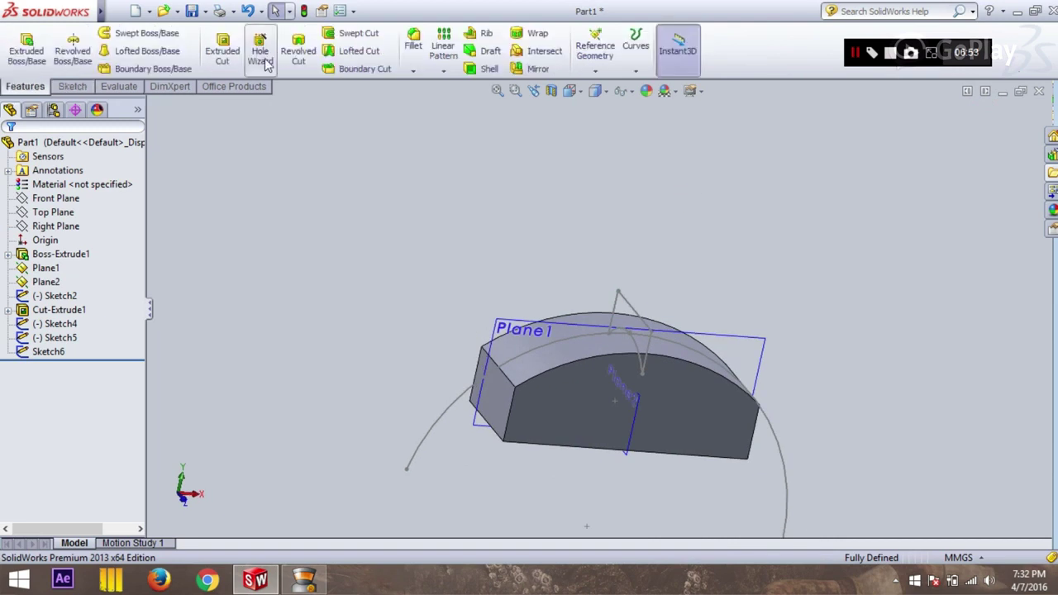
Step: Sweep-cut the Sketch2 profile along the Sketch4 arc path
left_click(358, 33)
middle_click_drag(526, 150, 619, 308)
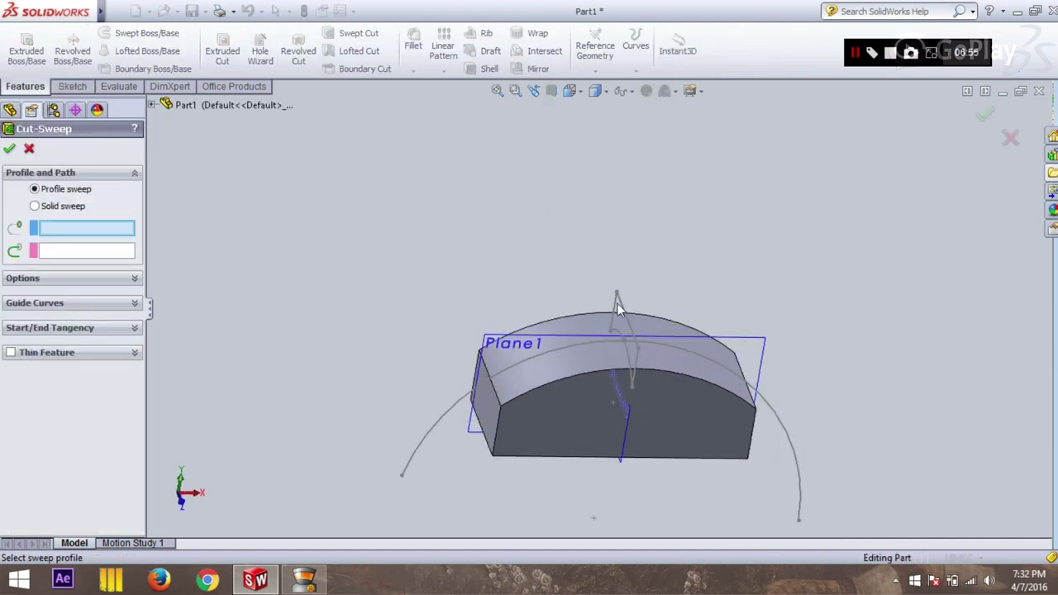
left_click(626, 315)
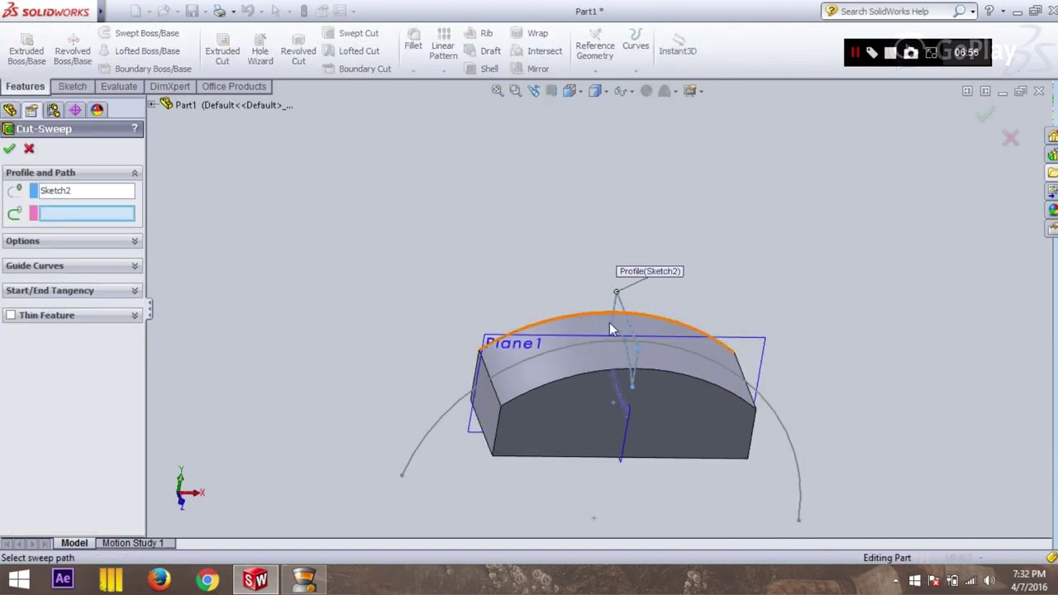
left_click(514, 365)
left_click(10, 149)
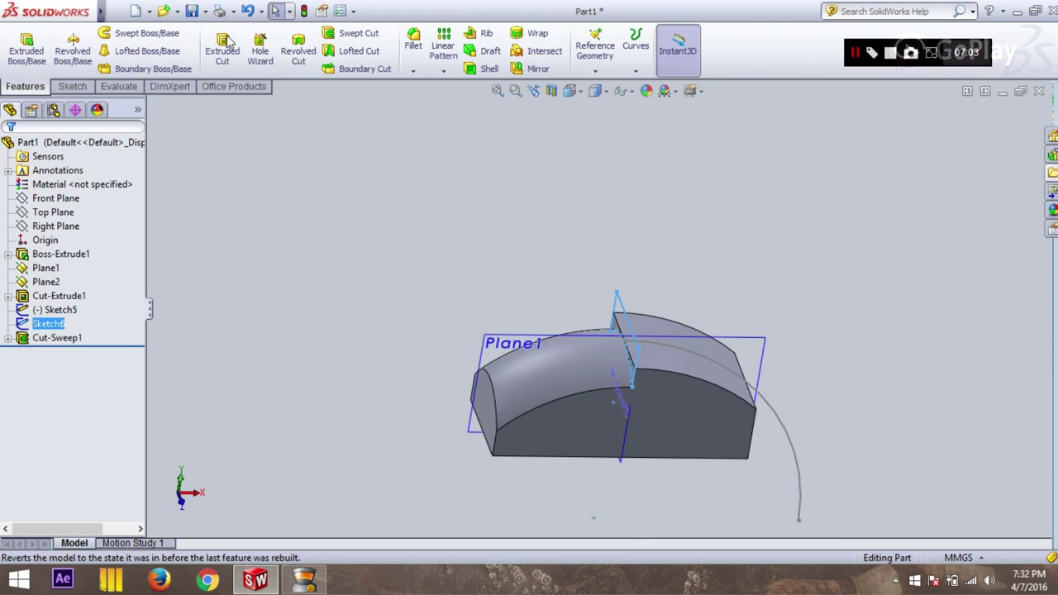
Step: Sweep-cut the Sketch6 profile along the Sketch5 path after clearing a sweep error
left_click(352, 33)
left_click(715, 366)
left_click(9, 148)
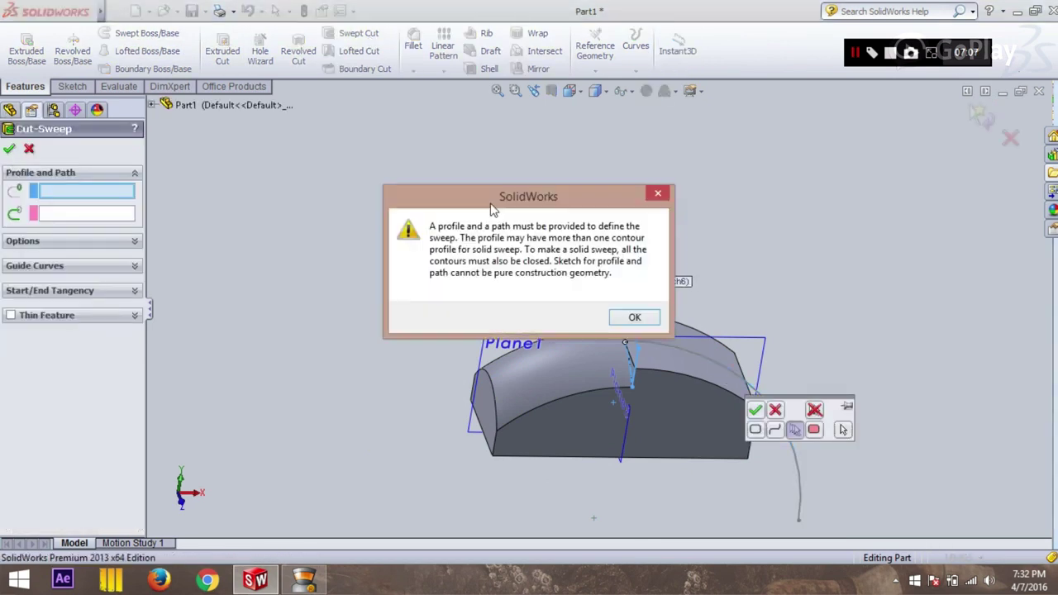
left_click(630, 319)
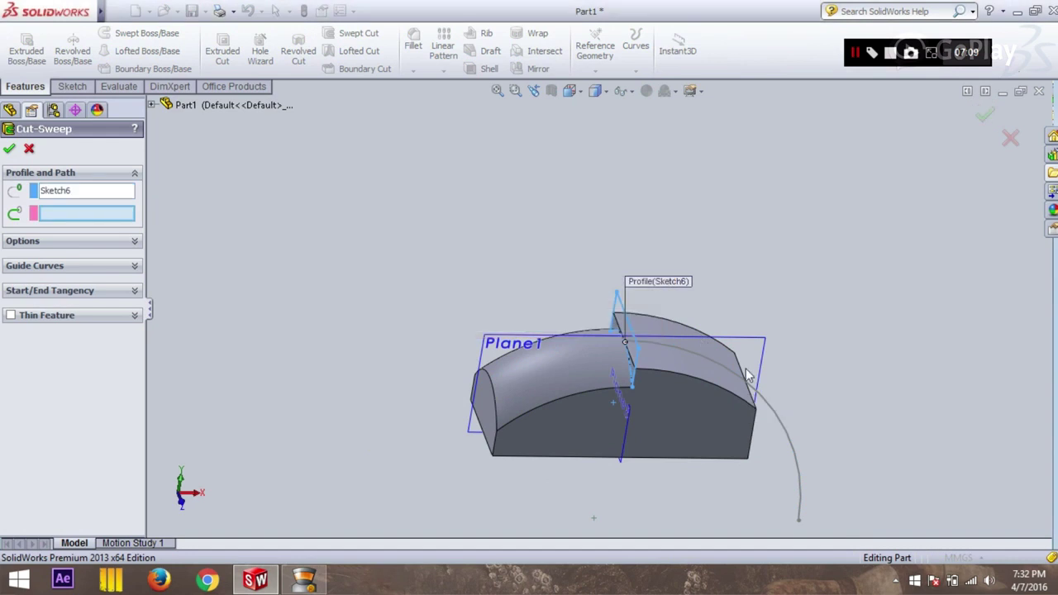
middle_click_drag(702, 267, 704, 220)
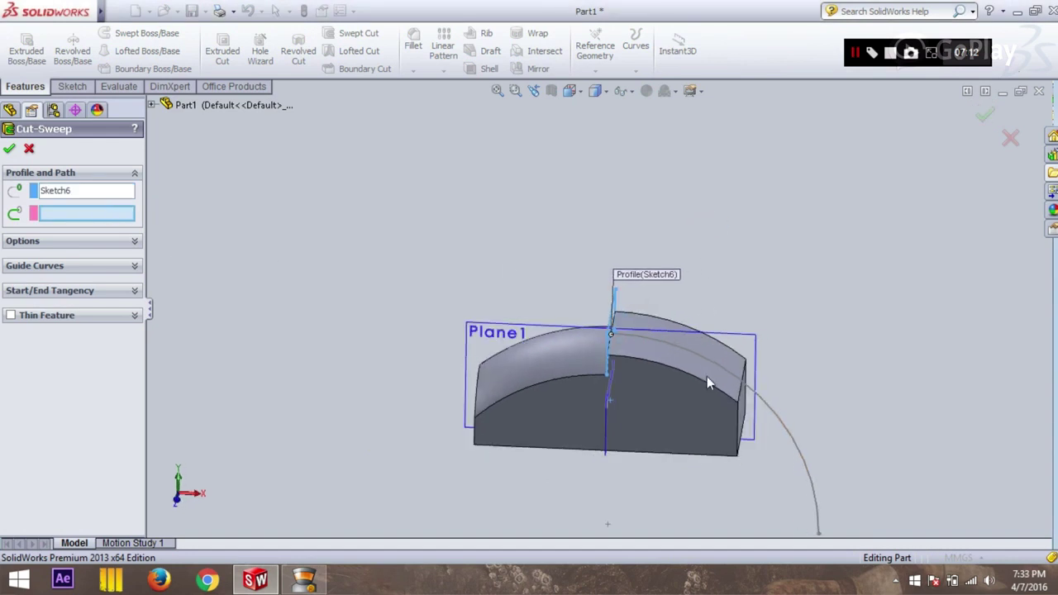
left_click(778, 418)
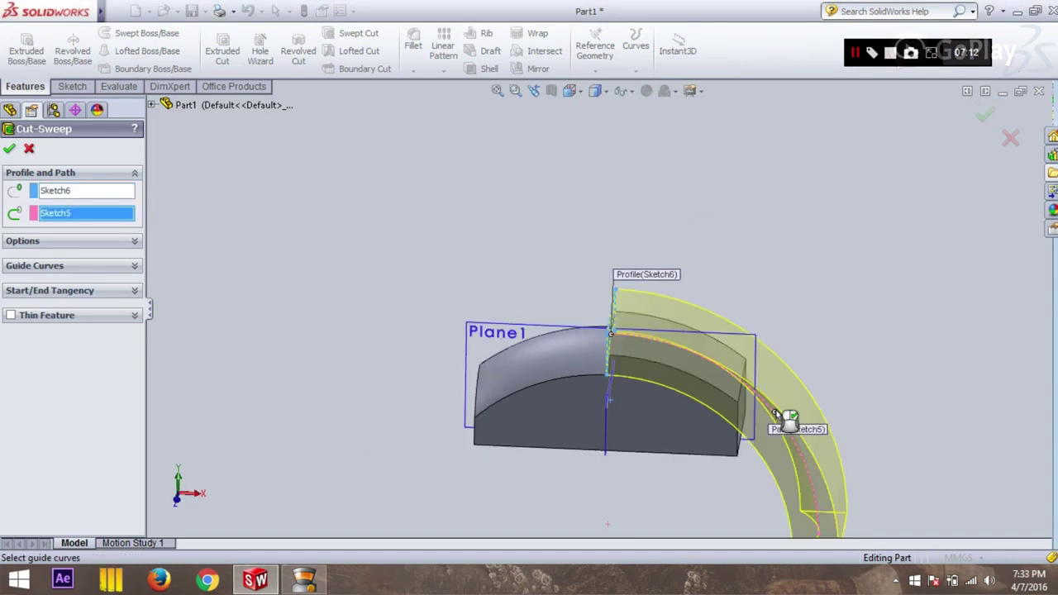
left_click(10, 152)
mouse_move(685, 232)
middle_mouse_down()
mouse_move(716, 289)
mouse_move(722, 256)
mouse_move(708, 296)
middle_mouse_up()
Step: Begin a new reference plane and expand the feature tree to choose its reference
left_click(595, 48)
left_click(607, 83)
mouse_move(718, 208)
middle_mouse_down()
mouse_move(733, 115)
mouse_move(766, 295)
middle_mouse_up()
scroll(645, 428, "down", 2)
scroll(588, 401, "down", 2)
middle_click_drag(588, 401, 621, 366)
middle_click_drag(517, 369, 502, 385)
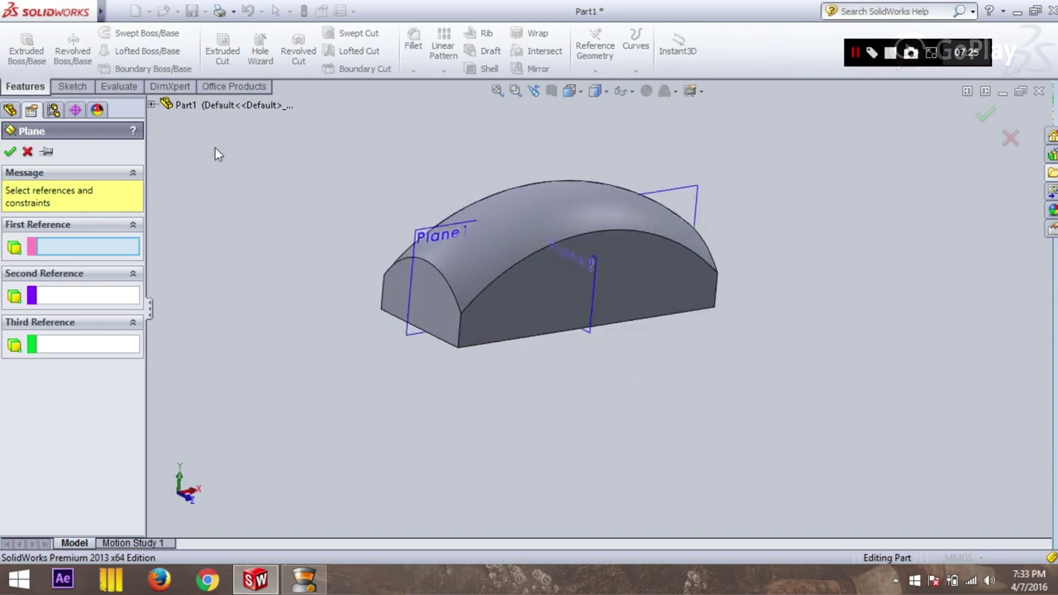
left_click(162, 108)
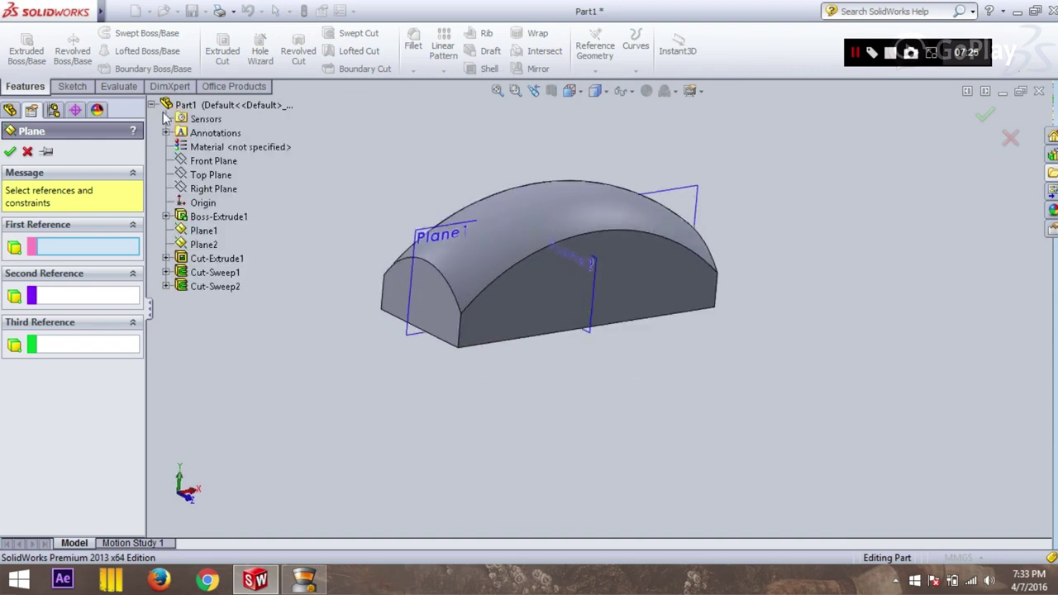
Step: Create Plane3 offset 5.00 mm from the Top Plane
left_click(208, 176)
left_click_drag(75, 347, 25, 341)
key("BackSpace")
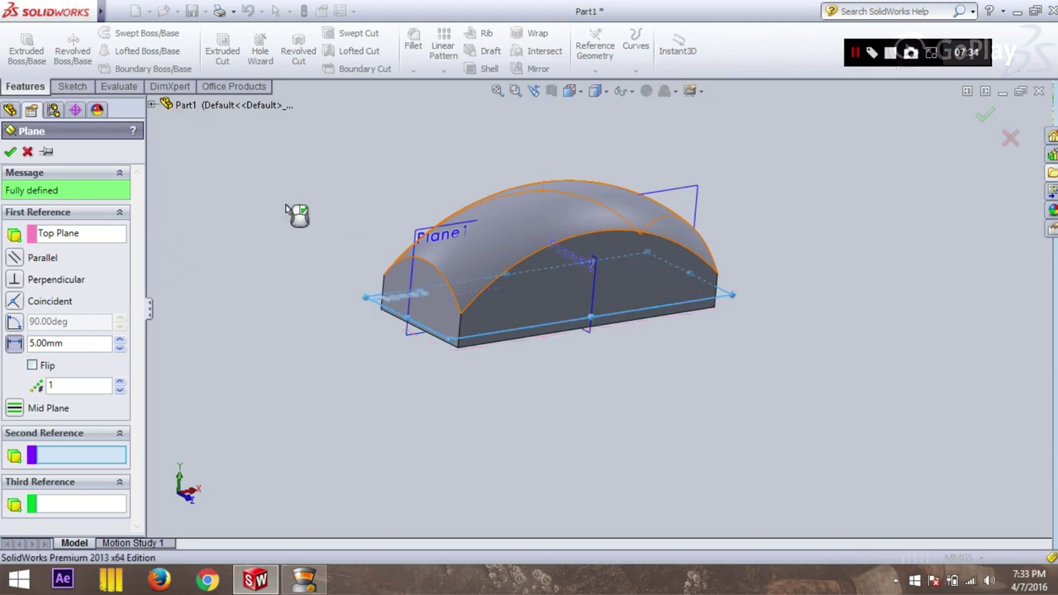
key("Return")
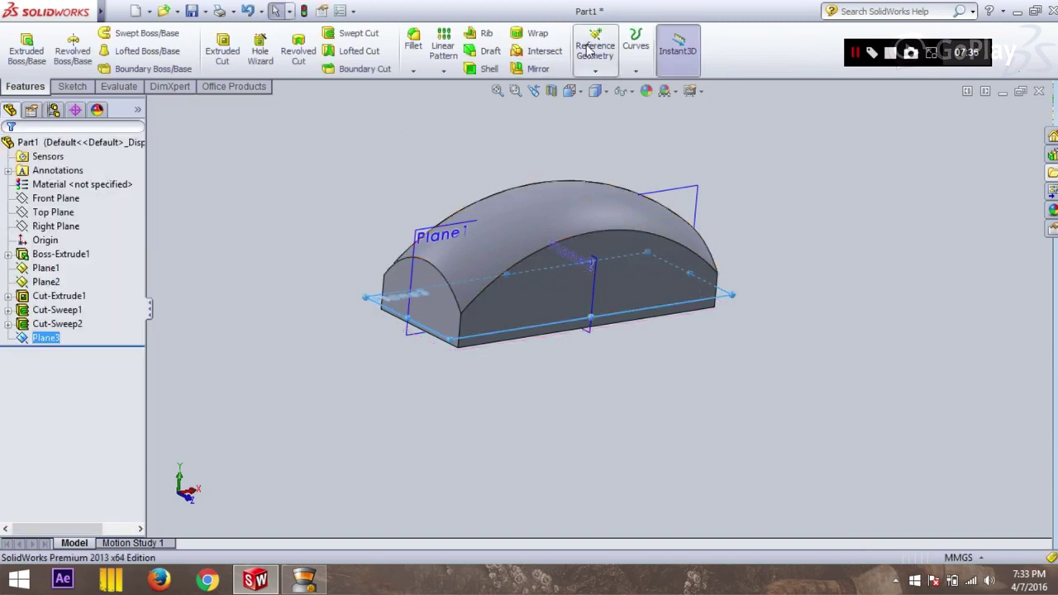
left_click(596, 50)
Step: Try starting a plane offset from Plane3 in front view, then cancel it
left_click(602, 89)
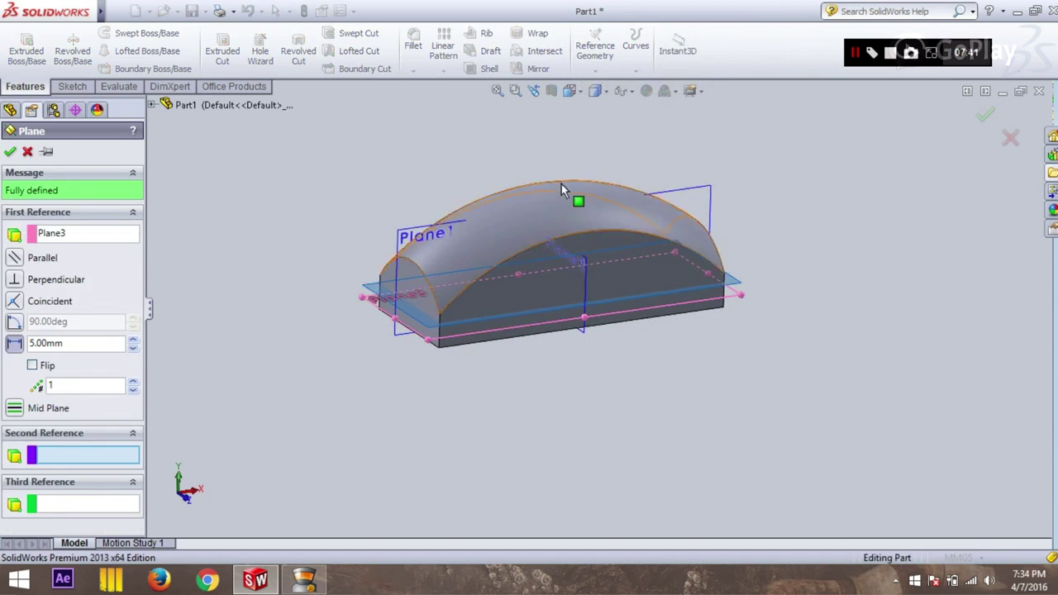
left_click(571, 91)
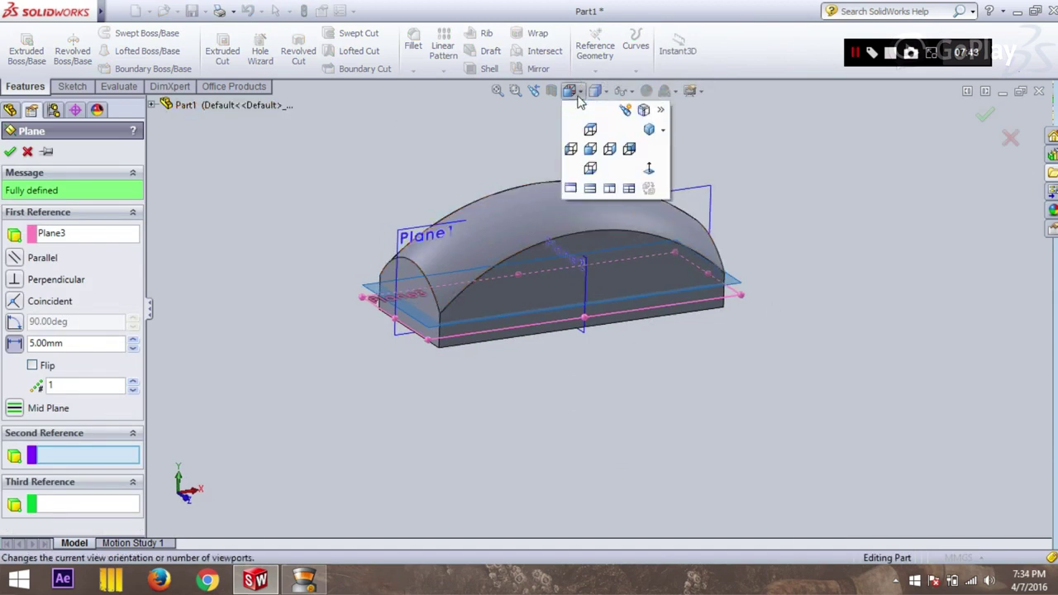
left_click(590, 150)
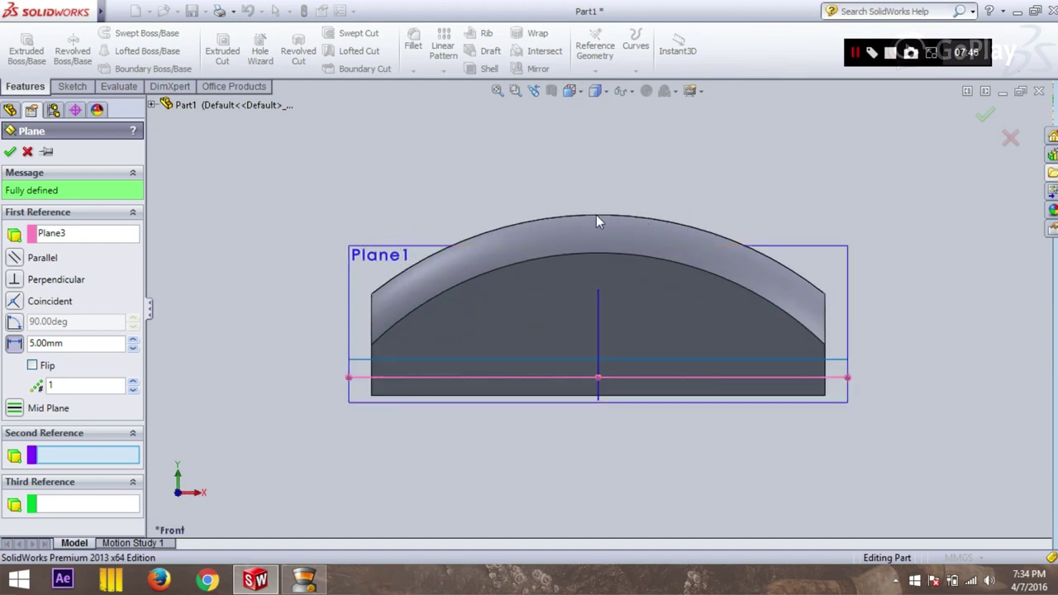
left_click(10, 151)
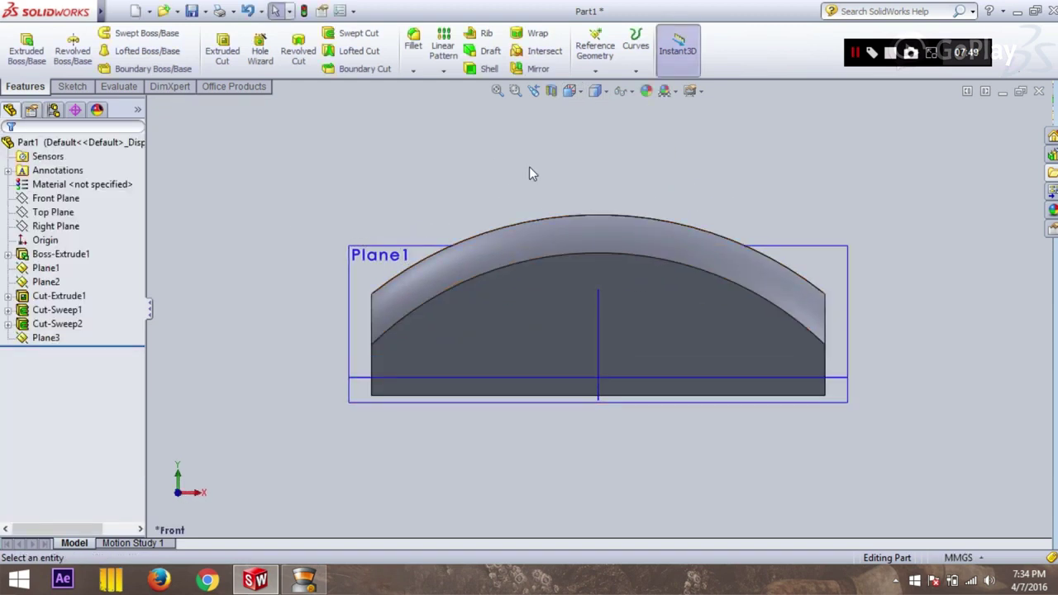
scroll(792, 276, "down", 1)
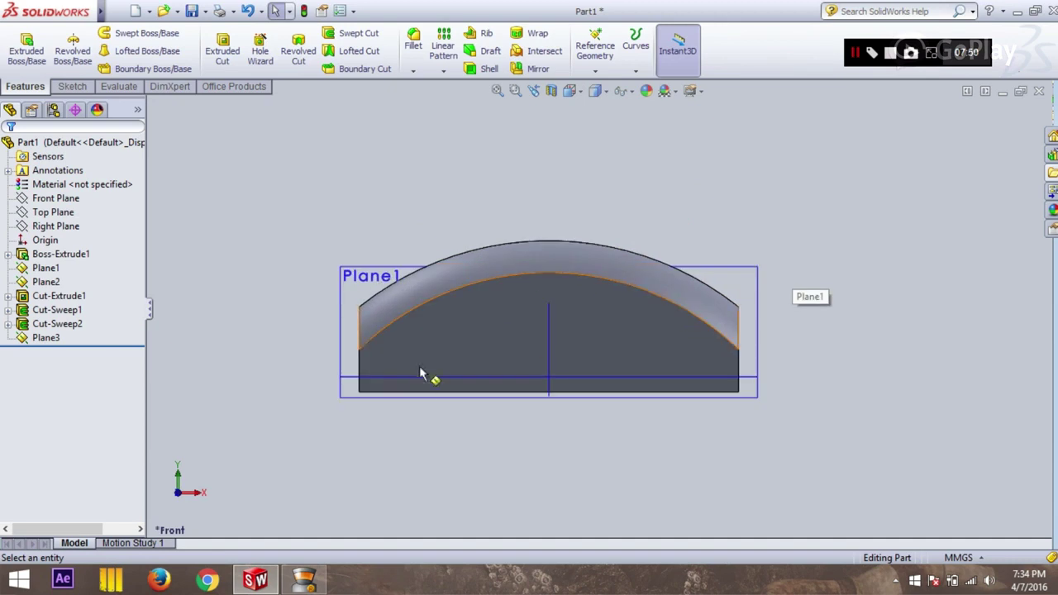
left_click(370, 378)
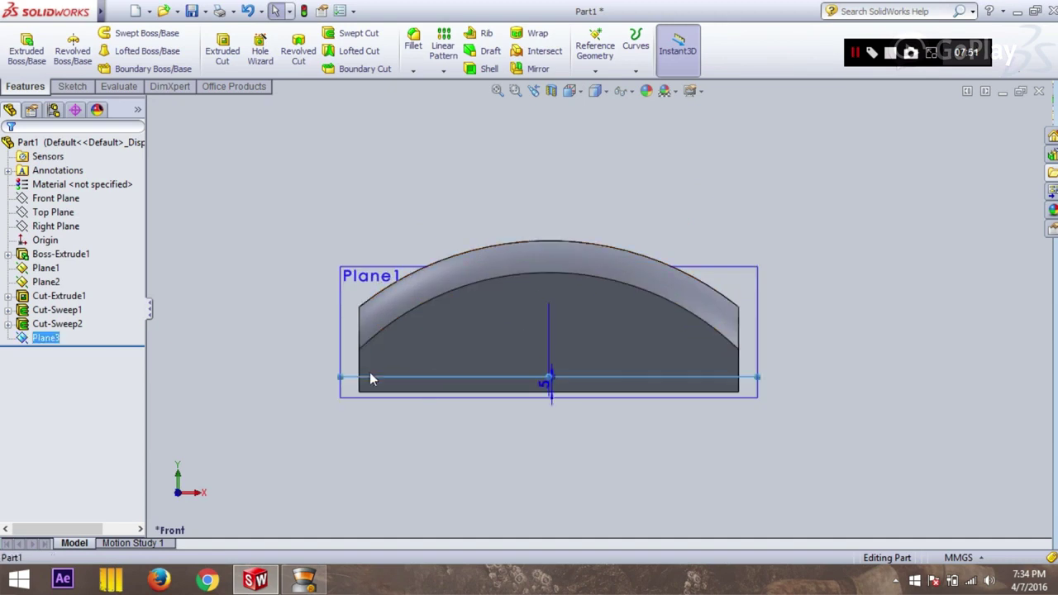
left_click(594, 49)
left_click(613, 90)
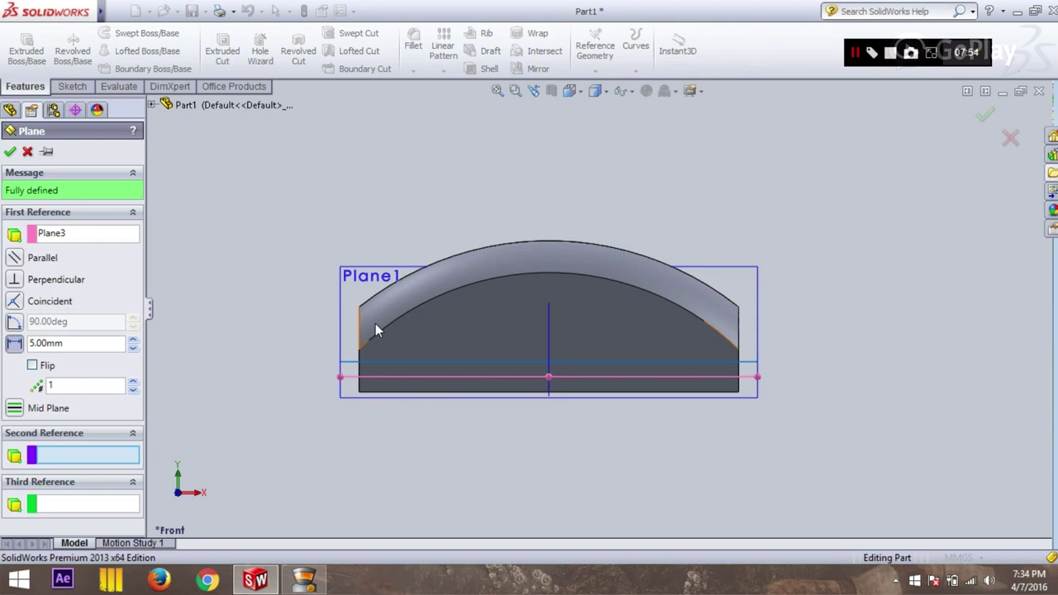
left_click(27, 151)
Step: Create Plane4 from the block's bottom face, flipped and offset 50 mm
left_click(594, 71)
left_click(613, 86)
mouse_move(835, 395)
middle_mouse_down()
mouse_move(702, 425)
mouse_move(717, 337)
mouse_move(479, 373)
middle_mouse_up()
left_click(479, 372)
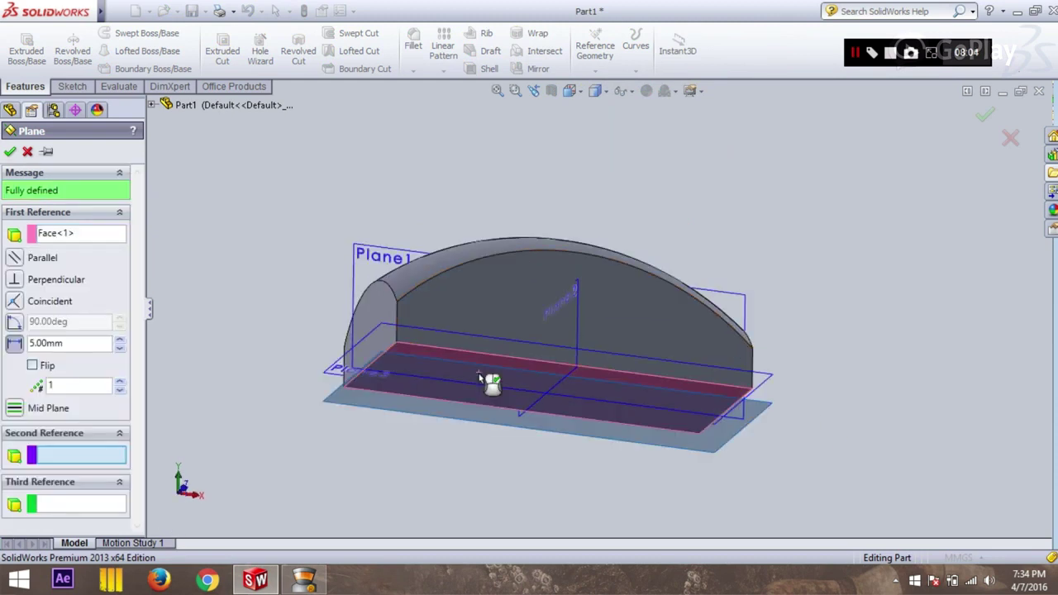
middle_click_drag(574, 208, 548, 319)
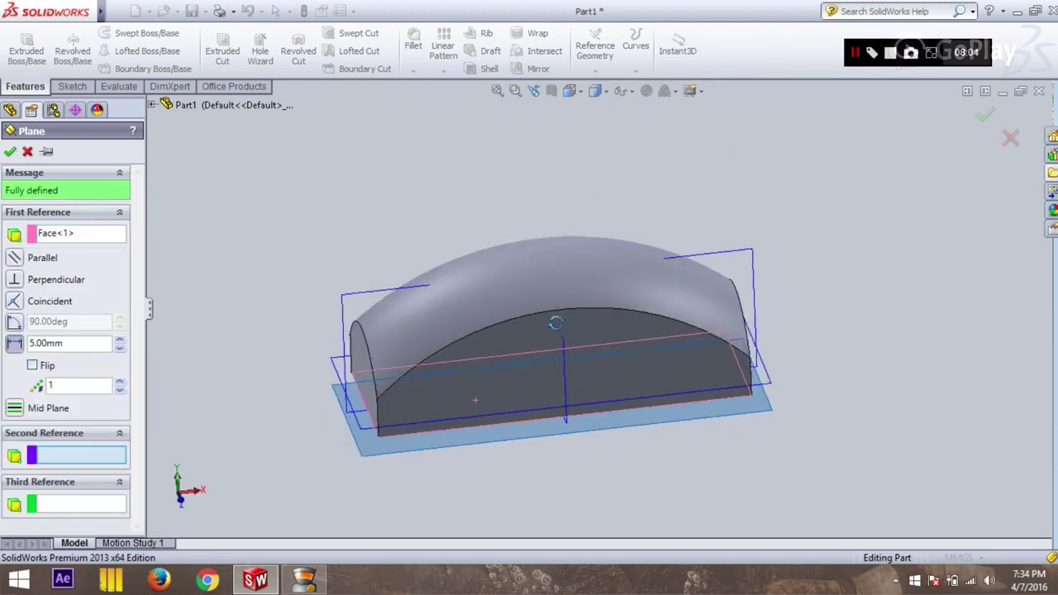
left_click(32, 366)
double_click(35, 343)
type("50")
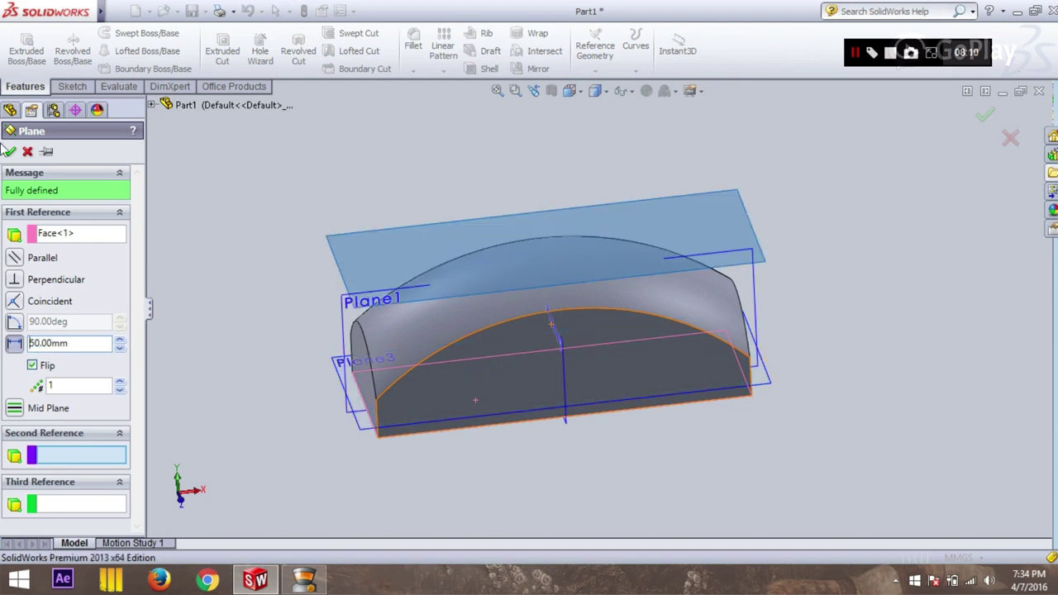
left_click(9, 151)
right_click(878, 248)
middle_click_drag(855, 248, 836, 298)
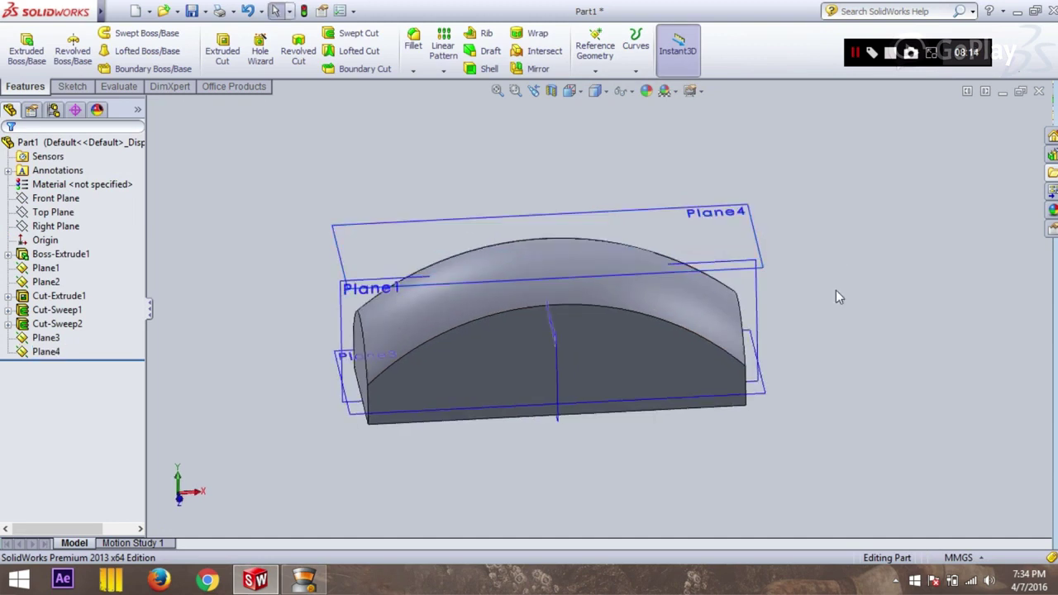
left_click(71, 86)
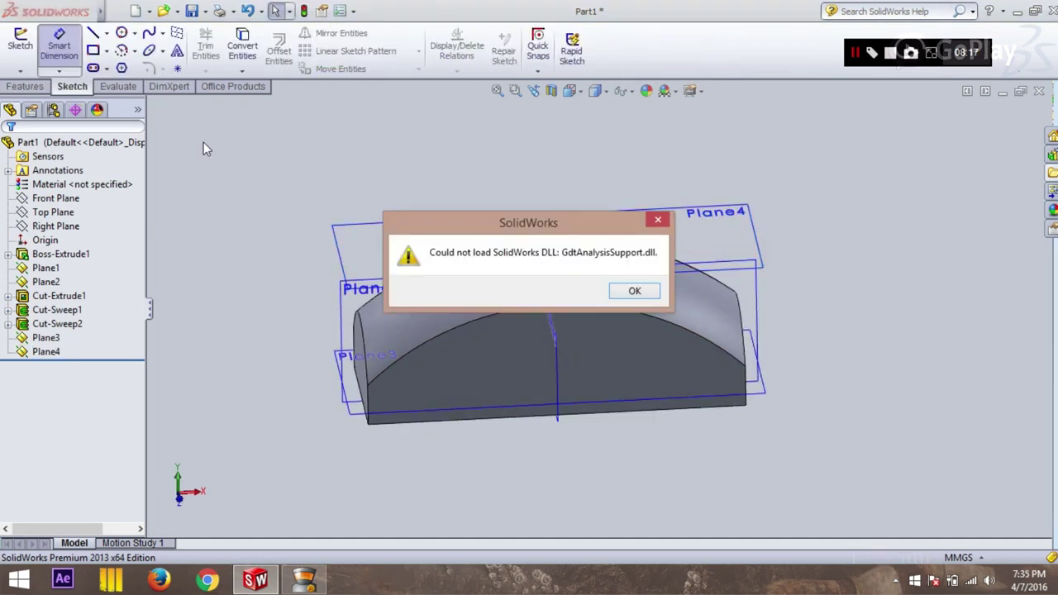
Step: Dismiss the DLL error and start Sketch7 on Plane4, viewed Normal To
left_click(629, 291)
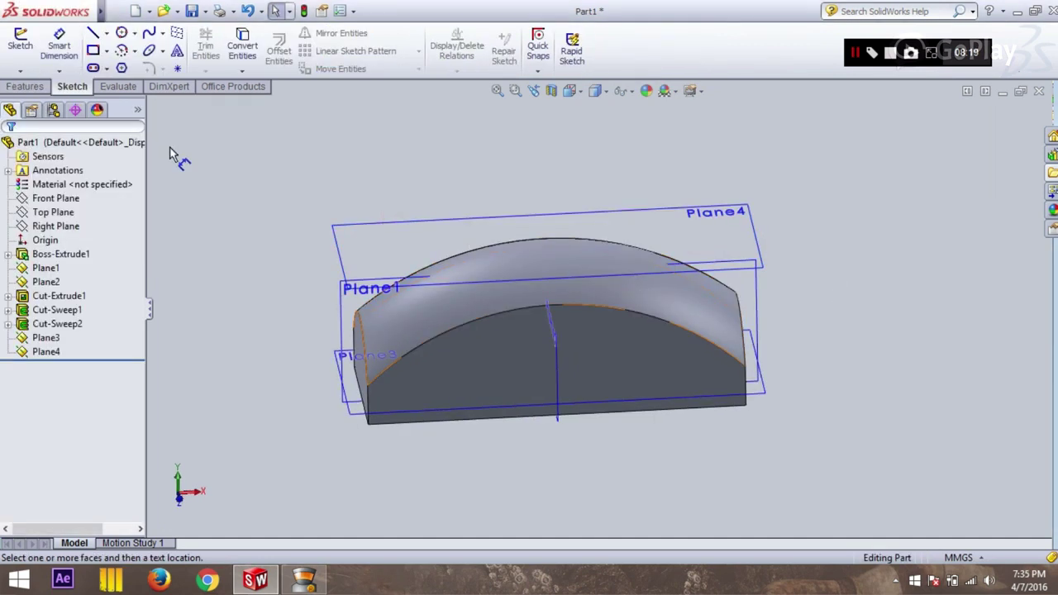
key("Escape")
left_click(20, 42)
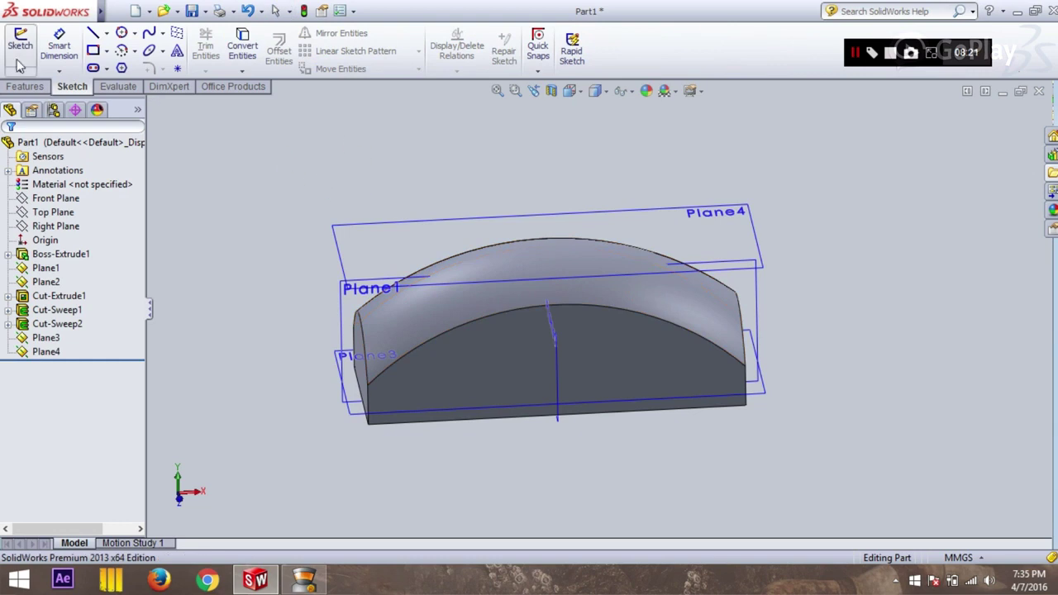
left_click(514, 213)
right_click(71, 366)
left_click(45, 352)
right_click(55, 366)
left_click(71, 351)
scroll(854, 275, "down", 2)
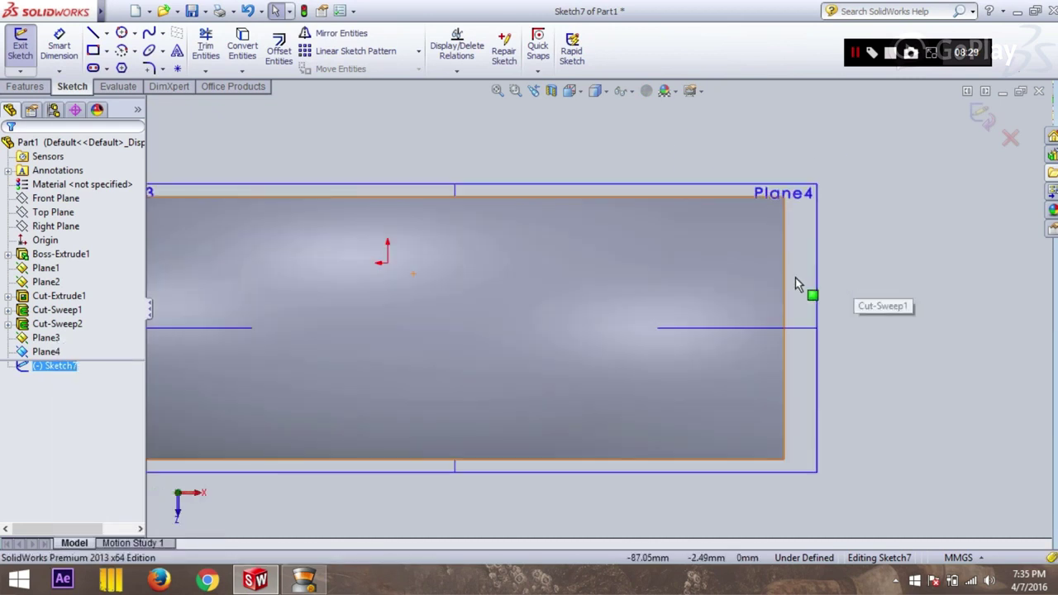
Step: Draw a vertical line between Plane4's top and bottom corners at the right end
left_click(151, 51)
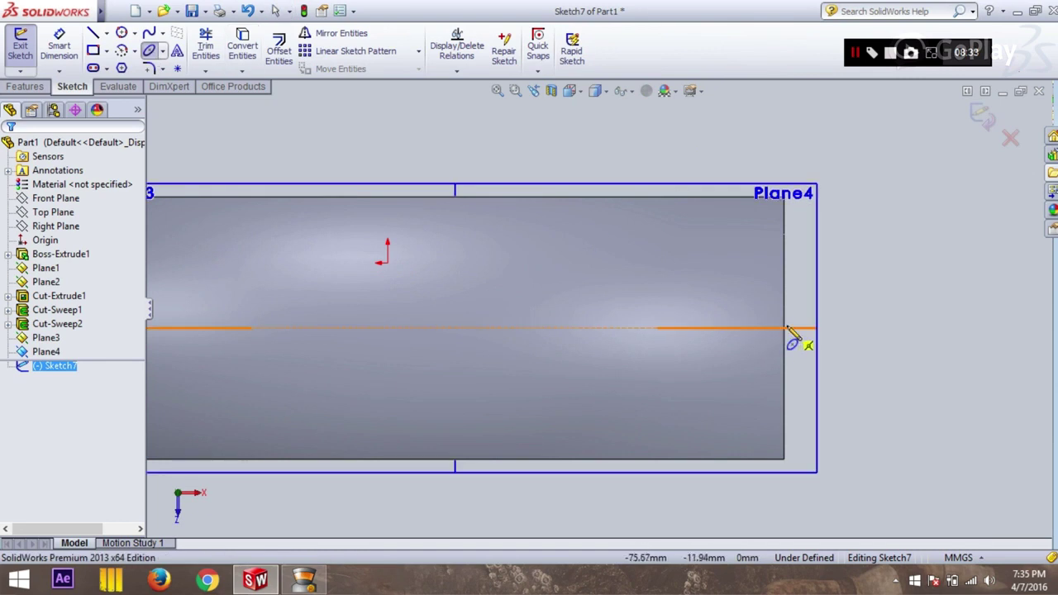
left_click(93, 33)
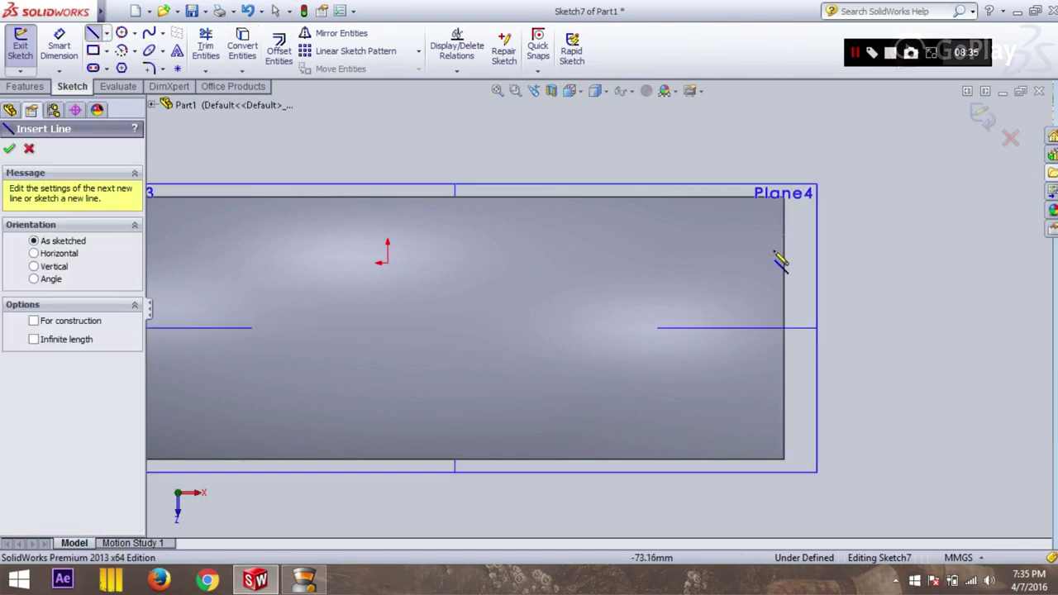
left_click(785, 205)
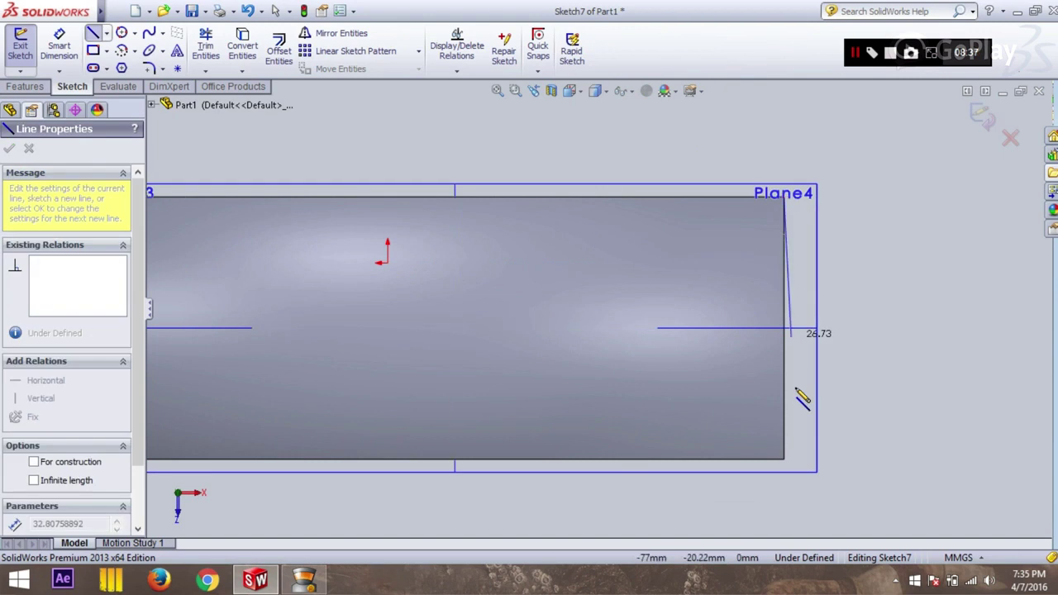
left_click(784, 459)
key("Escape")
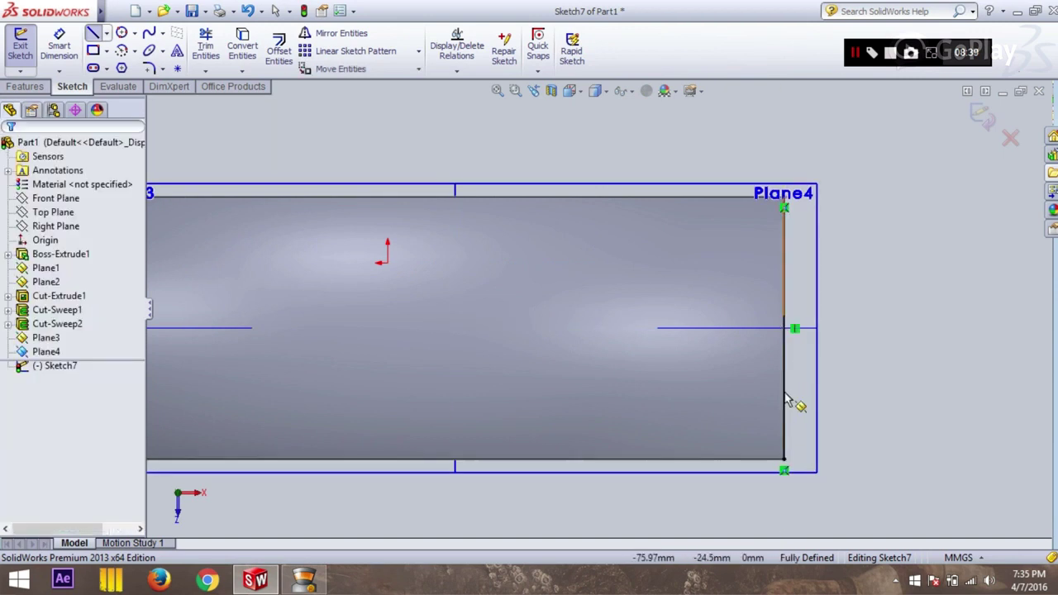
left_click(785, 397)
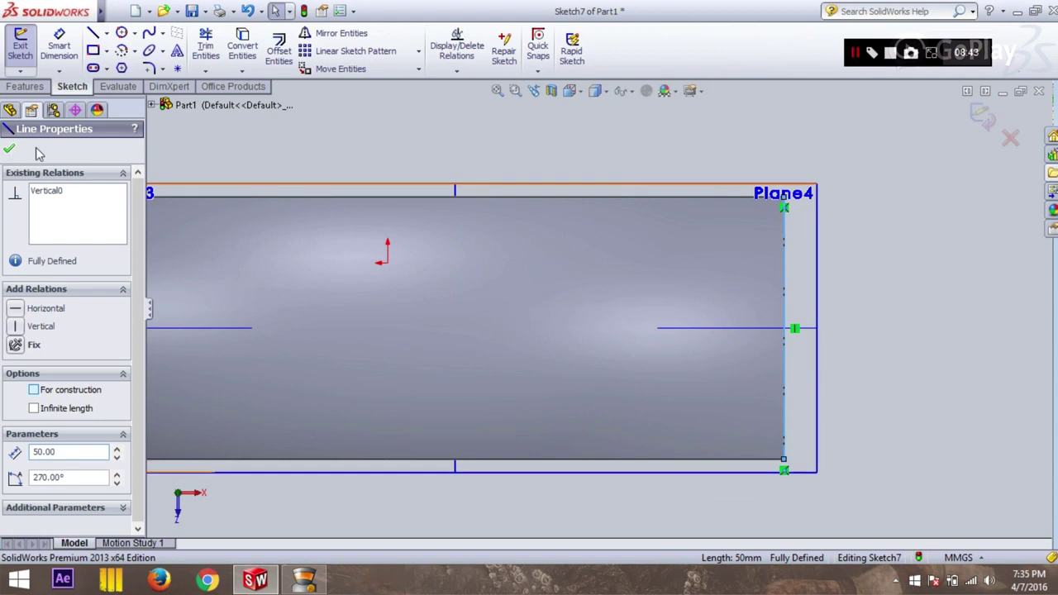
Step: Draw an ellipse centred on the line's midpoint with semi-axes 24 and 16
key("Escape")
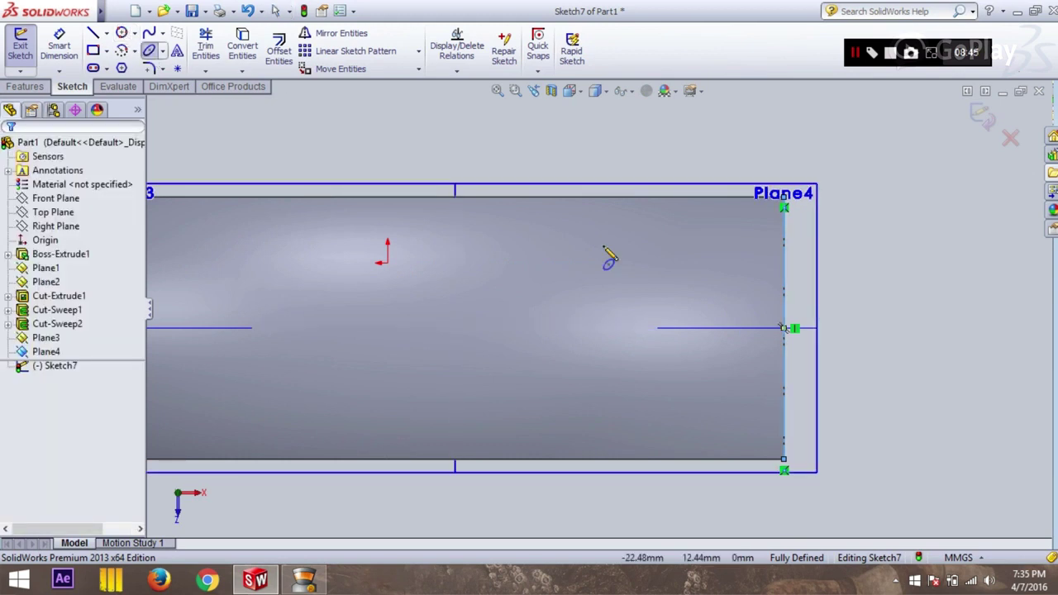
left_click(784, 328)
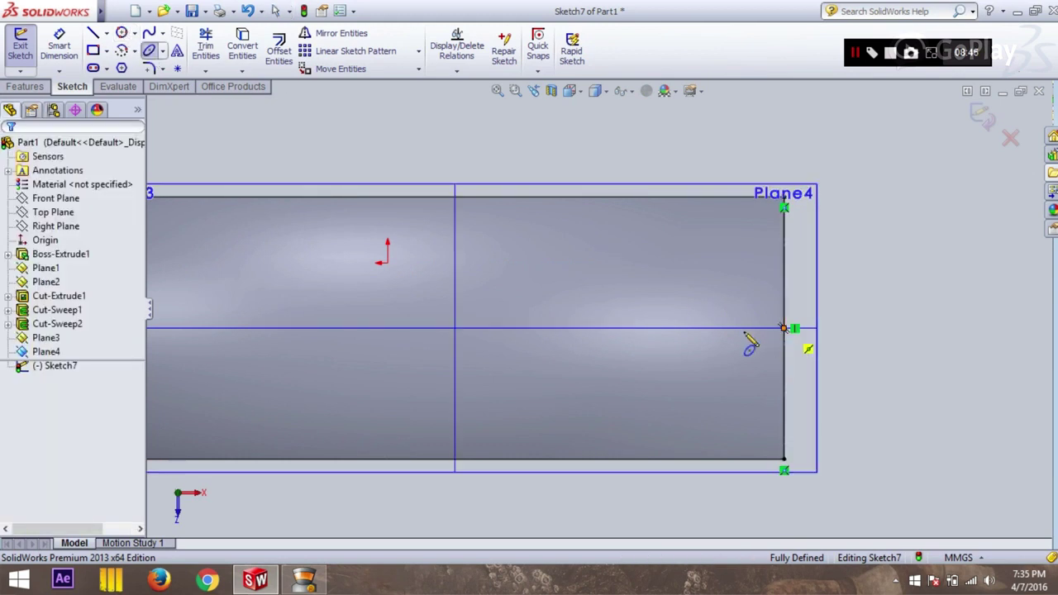
left_click(663, 339)
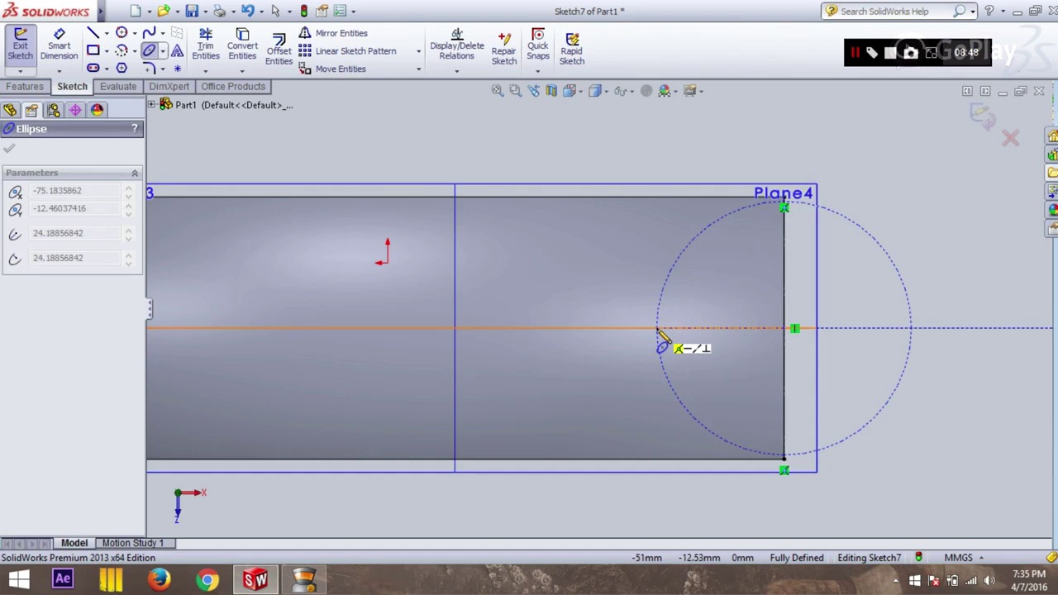
left_click(692, 377)
type("16")
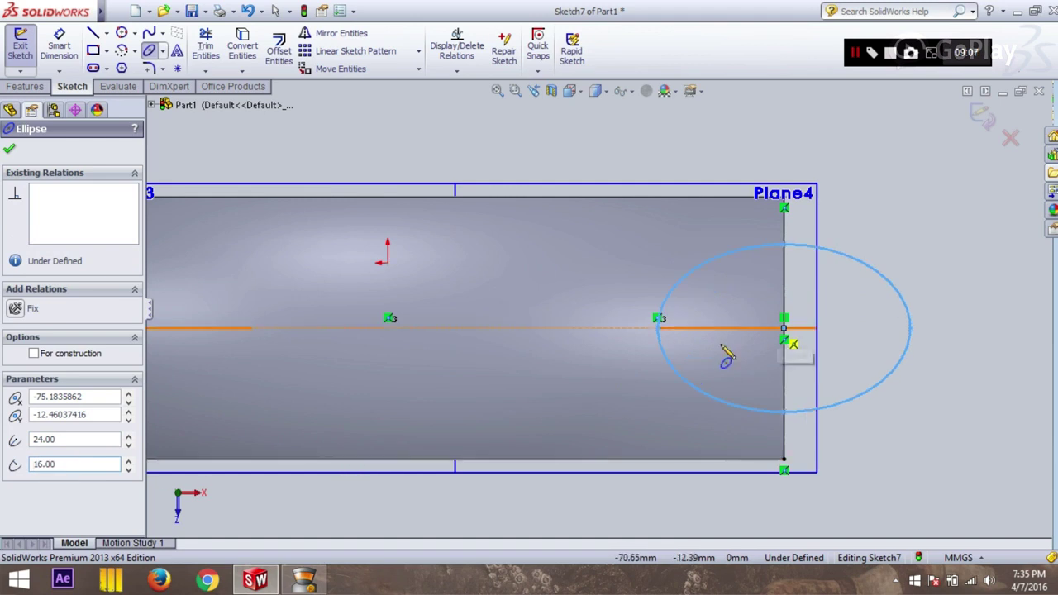
left_click(10, 150)
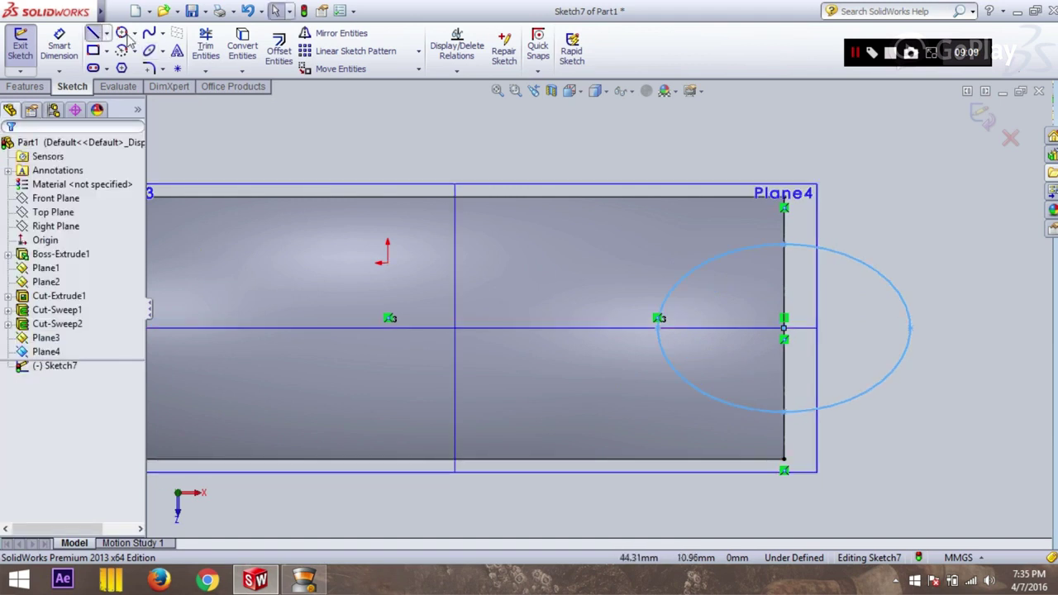
Step: Add a vertical closing line, trim the outer ellipse half, and exit Sketch7
left_click(93, 33)
left_click(784, 246)
left_click(784, 413)
key("Escape")
left_click(205, 46)
left_click_drag(397, 364, 686, 219)
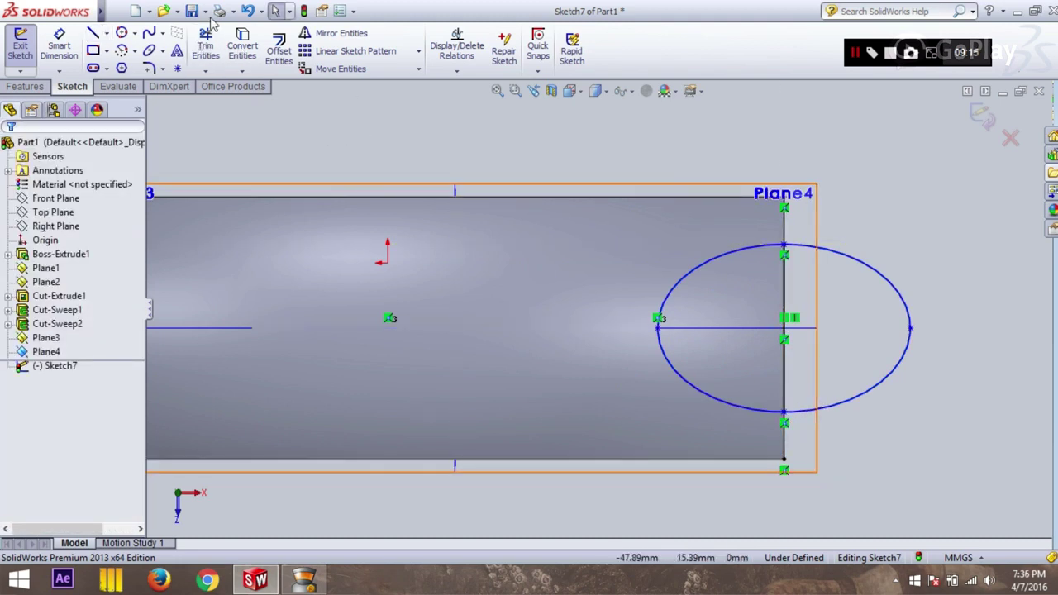
left_click(206, 45)
left_click(883, 287)
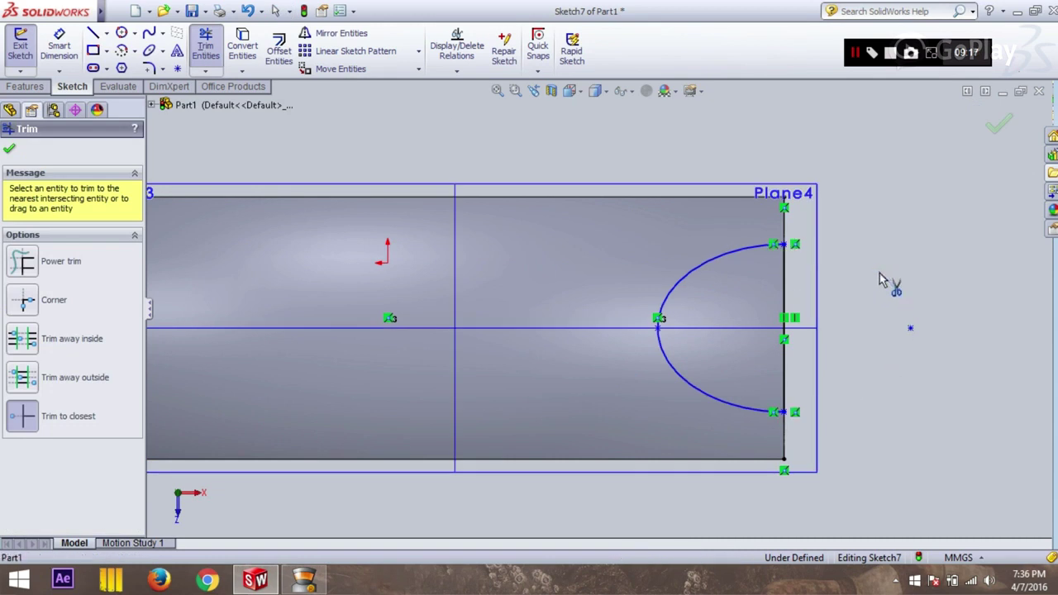
left_click(994, 129)
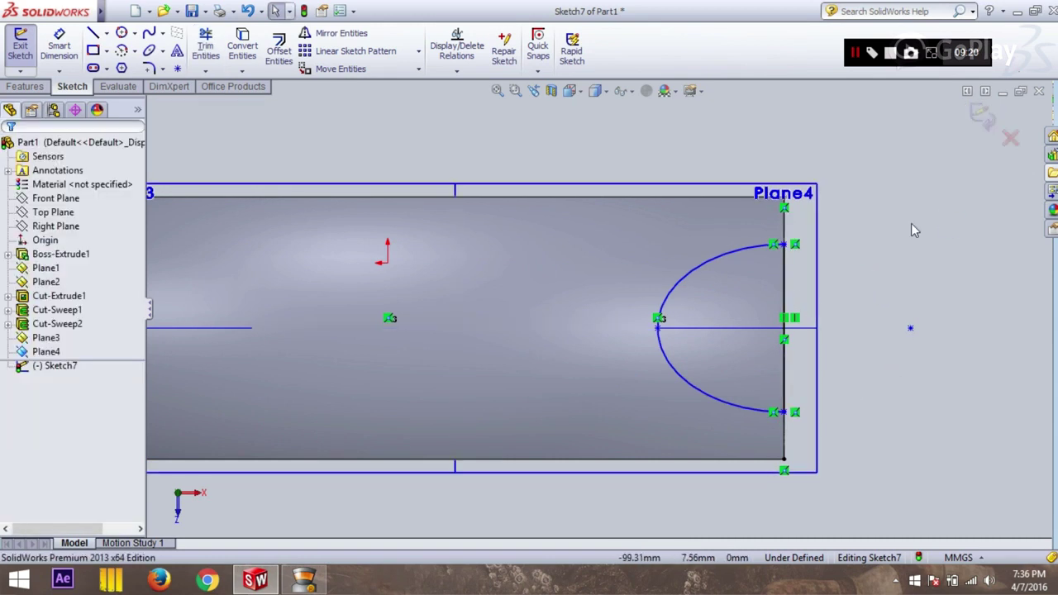
left_click(982, 116)
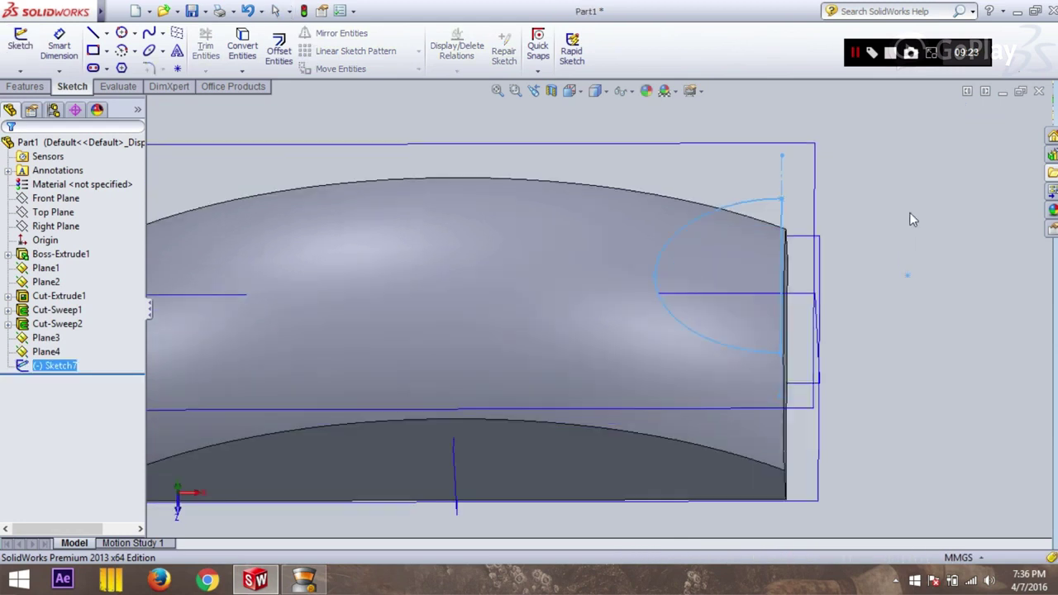
Step: Start Sketch8 on Plane3 facing it Normal To, then leave it empty
scroll(910, 219, "up", 5)
mouse_move(905, 250)
middle_mouse_down()
mouse_move(827, 218)
mouse_move(809, 342)
middle_mouse_up()
left_click(21, 46)
left_click(977, 117)
left_click(21, 46)
left_click(690, 387)
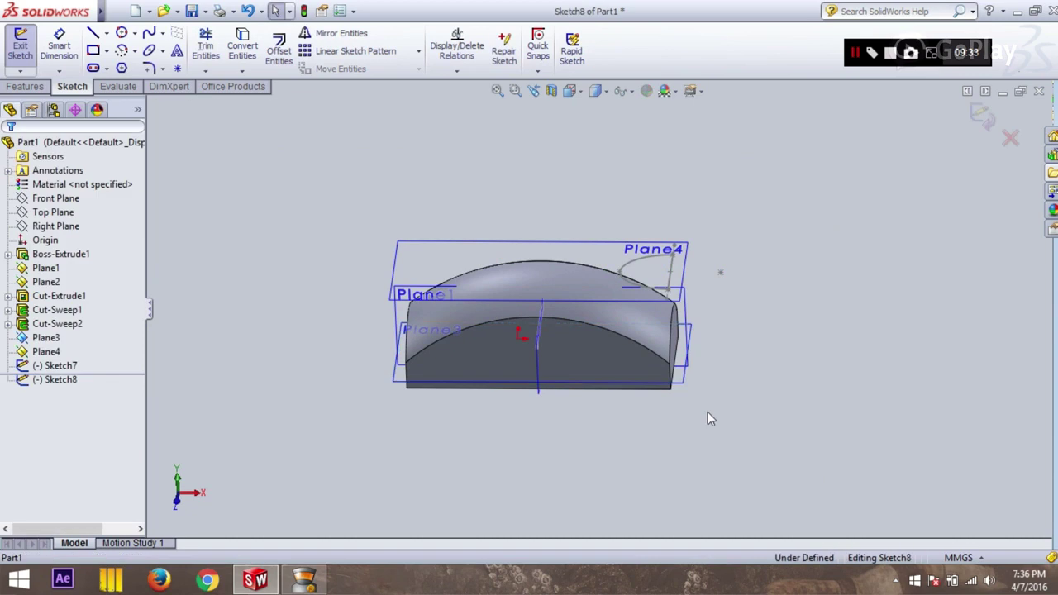
right_click(48, 382)
left_click(75, 359)
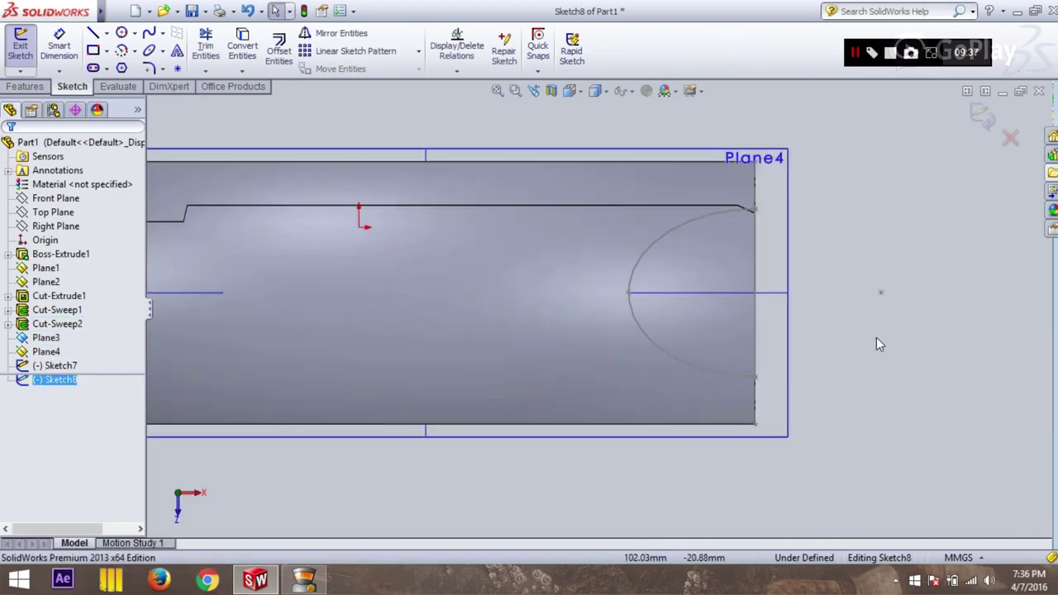
left_click(303, 11)
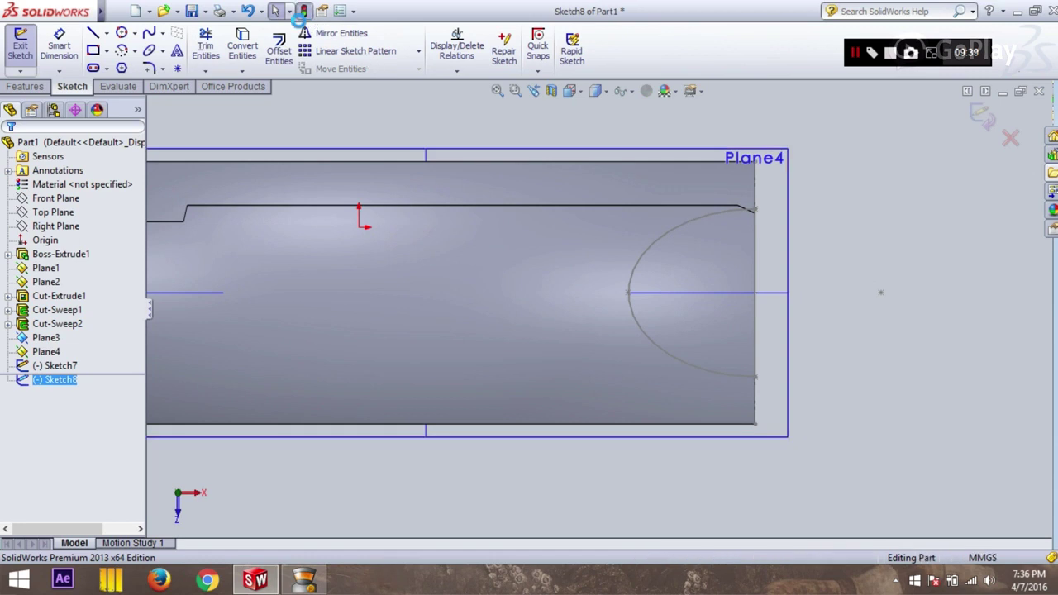
Step: Start Sketch9 on the lower plane and view it Normal To
left_click(150, 51)
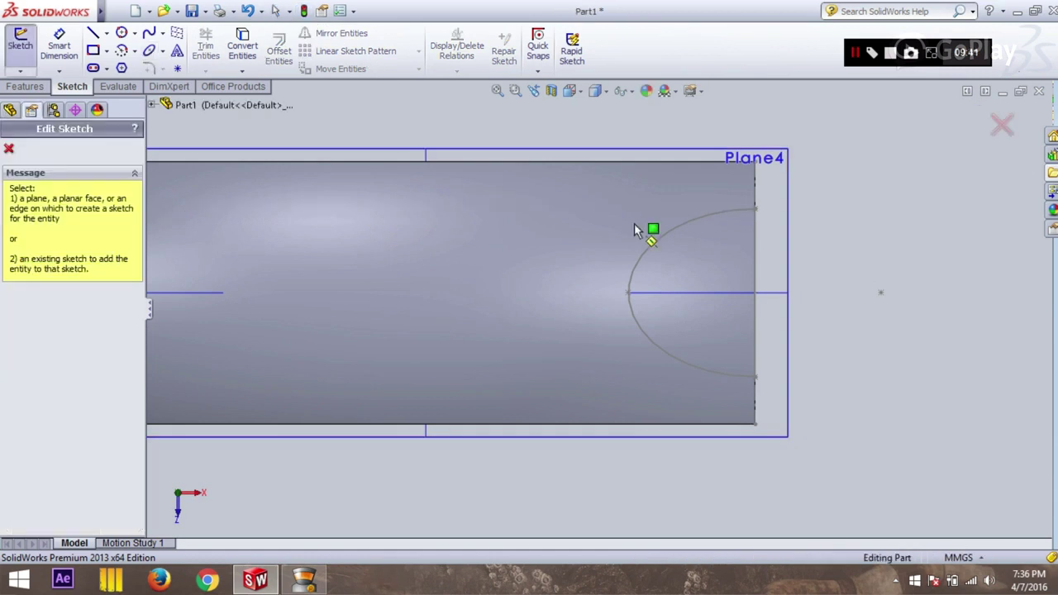
mouse_move(815, 234)
middle_mouse_down()
mouse_move(882, 298)
mouse_move(809, 428)
middle_mouse_up()
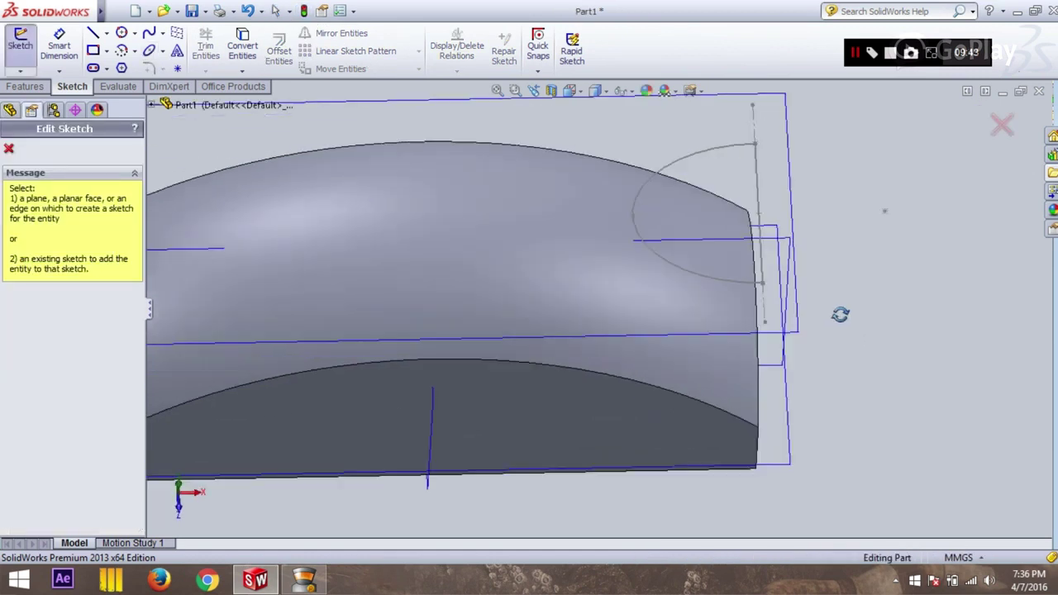
left_click(786, 451)
right_click(70, 382)
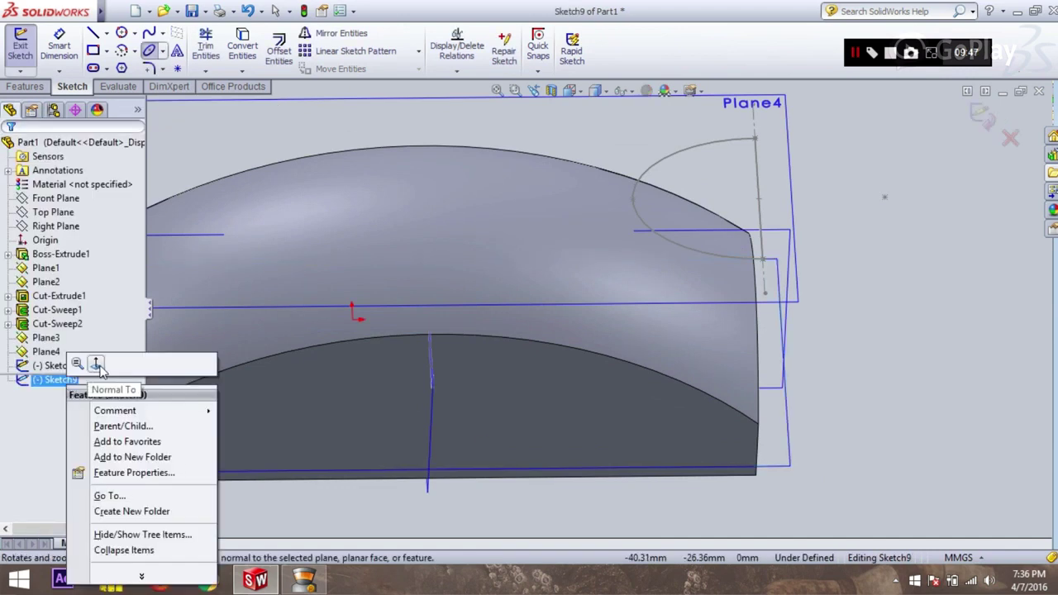
left_click(96, 364)
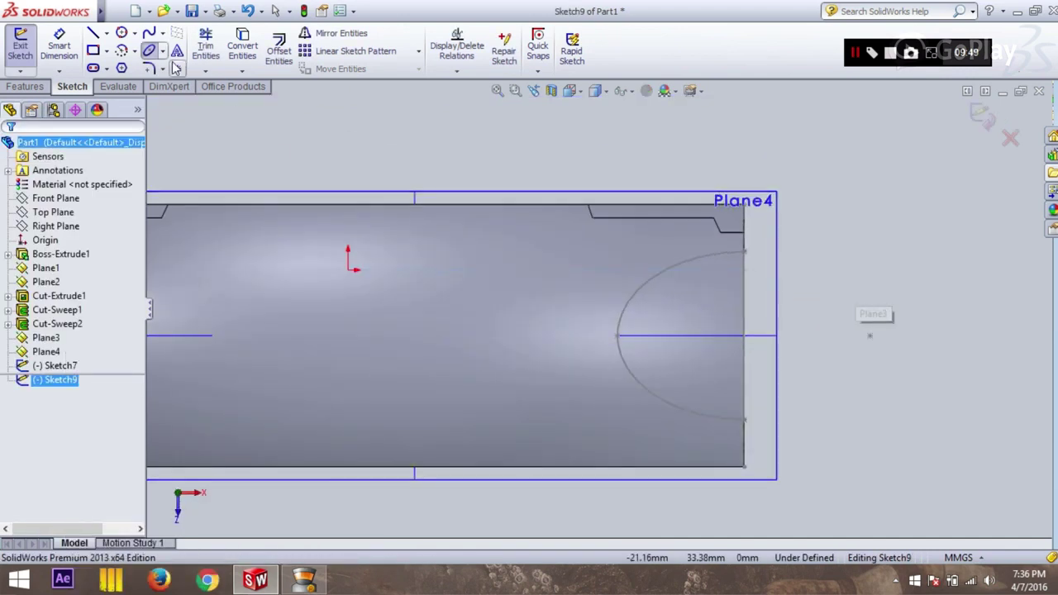
Step: Draw an ellipse on the centre line with semi-axes 12 and 8
left_click(745, 336)
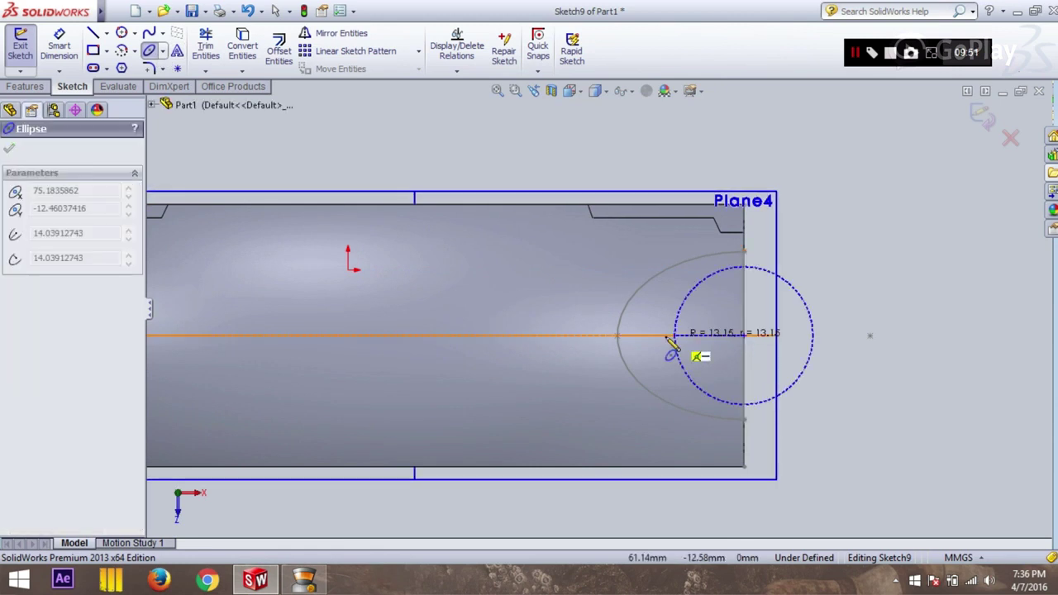
left_click(588, 335)
left_click(654, 300)
type("12")
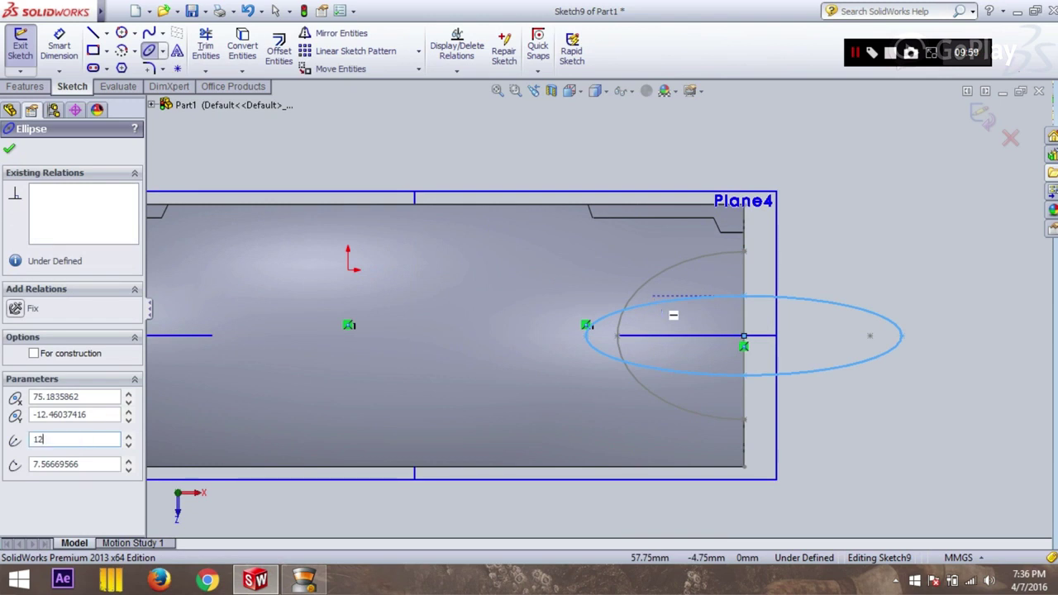
key("Return")
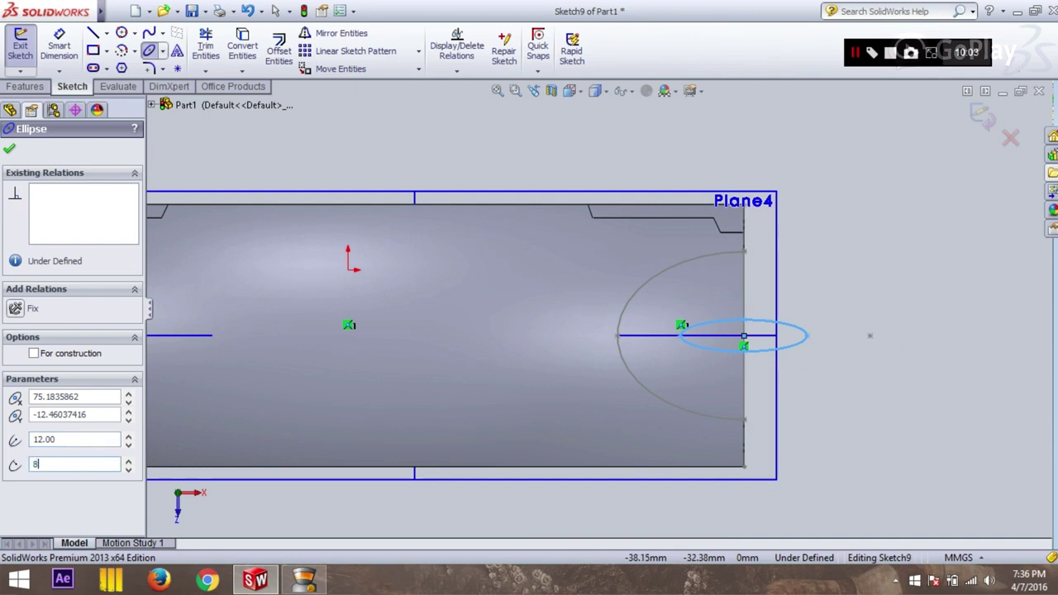
left_click(9, 150)
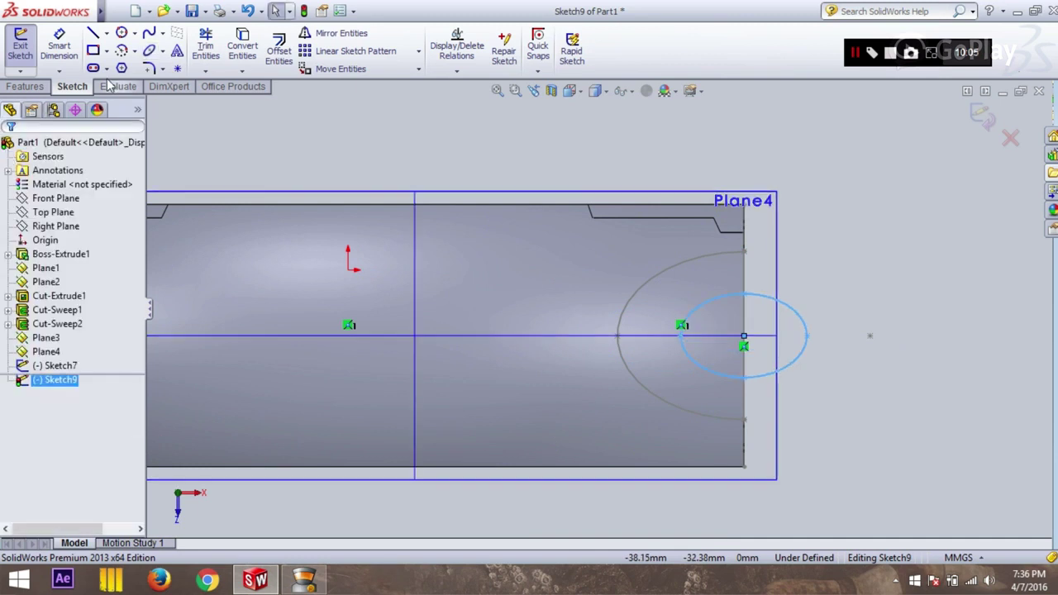
Step: Add a vertical closing line, trim the ellipse's right half, and exit Sketch9
left_click(93, 33)
left_click(744, 295)
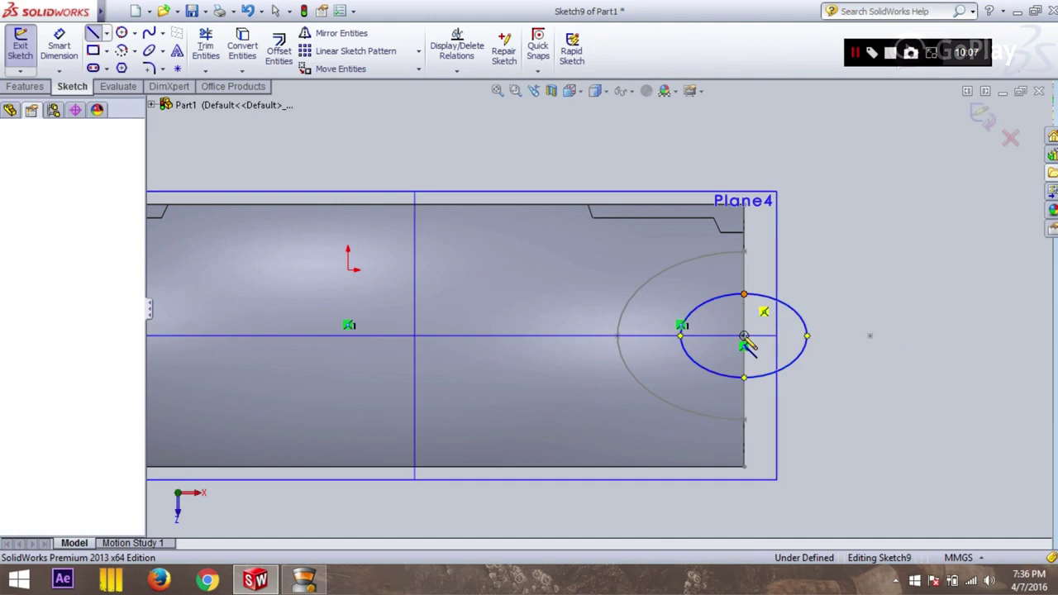
left_click(745, 378)
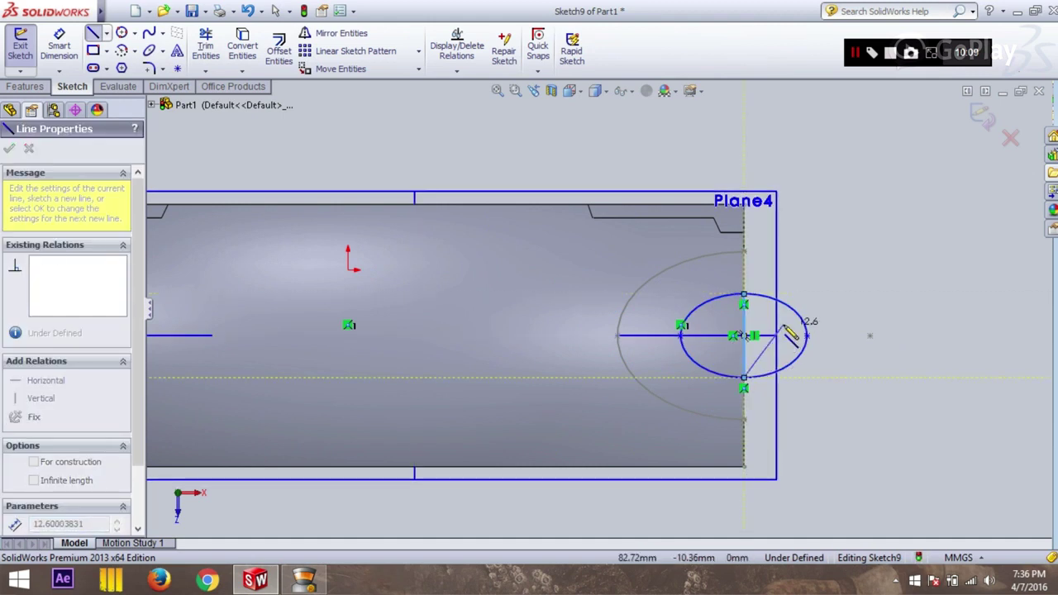
key("Escape")
left_click(205, 45)
left_click(806, 346)
left_click(999, 126)
left_click(1005, 137)
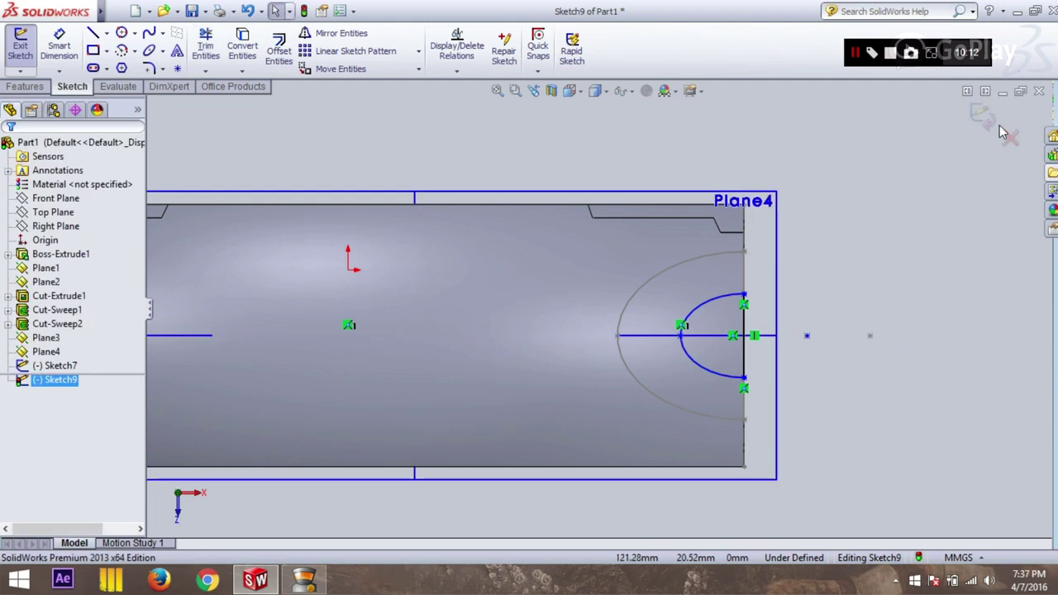
Step: Start Sketch10 on the block's lower right face
mouse_move(831, 452)
middle_mouse_down()
mouse_move(783, 341)
mouse_move(786, 351)
middle_mouse_up()
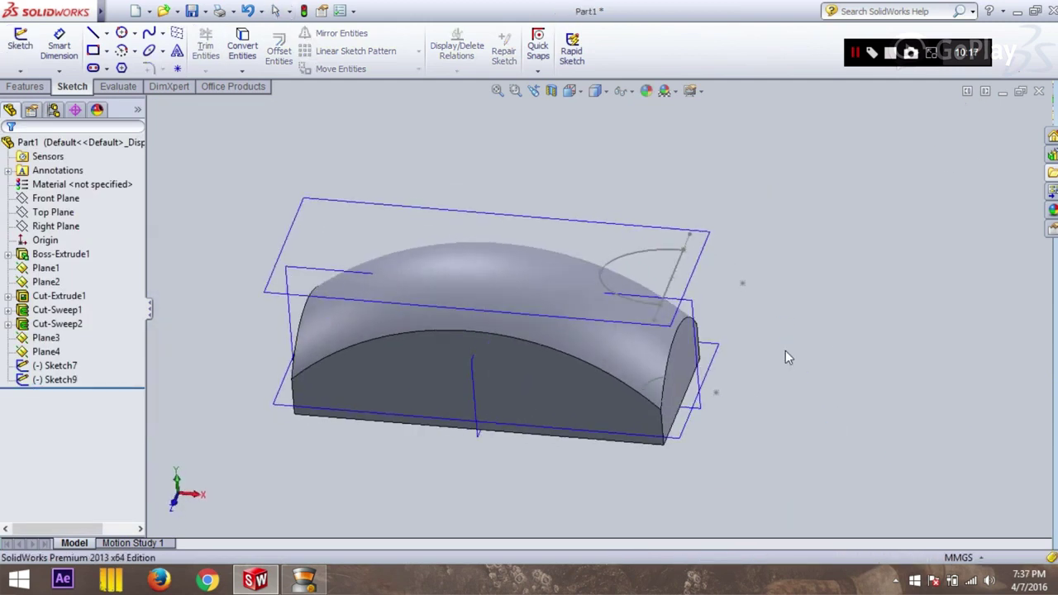
mouse_move(579, 302)
middle_mouse_down()
mouse_move(966, 302)
mouse_move(966, 246)
mouse_move(968, 268)
mouse_move(775, 354)
mouse_move(780, 291)
middle_mouse_up()
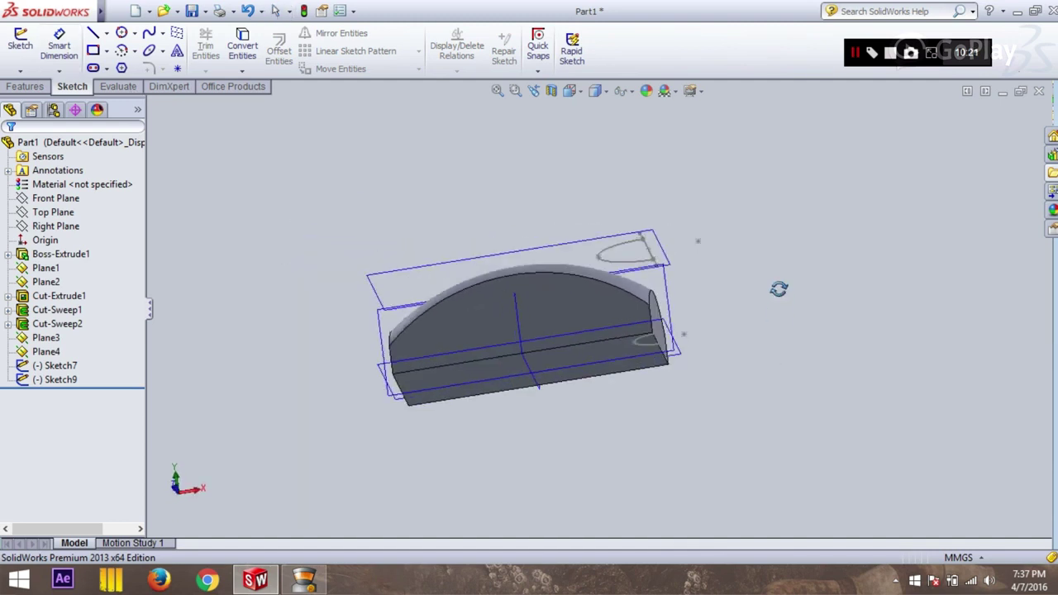
left_click(20, 42)
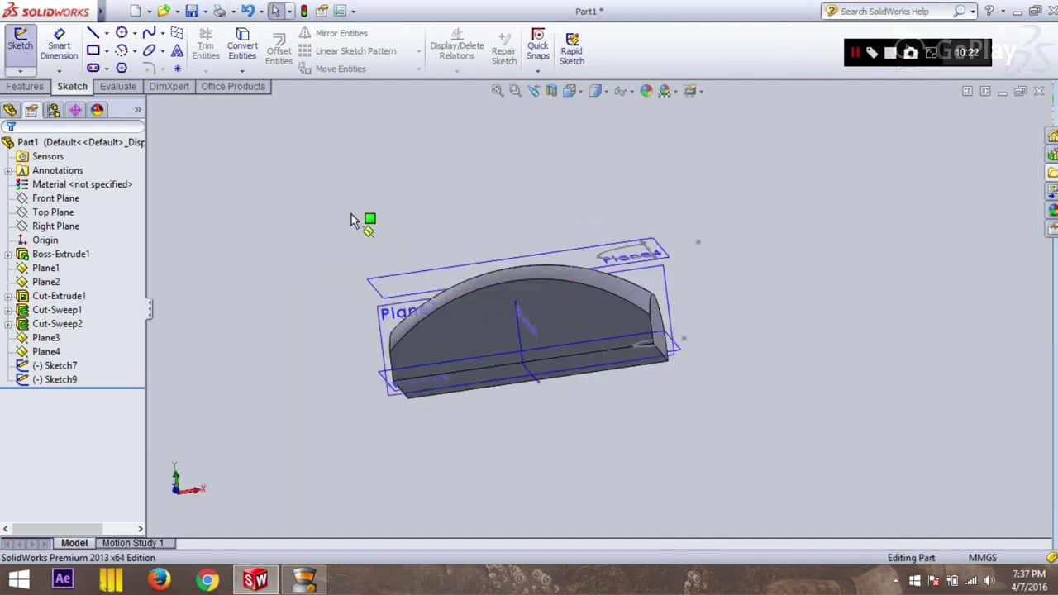
left_click(612, 361)
mouse_move(701, 349)
middle_mouse_down()
mouse_move(775, 343)
mouse_move(775, 402)
mouse_move(761, 374)
mouse_move(419, 247)
middle_mouse_up()
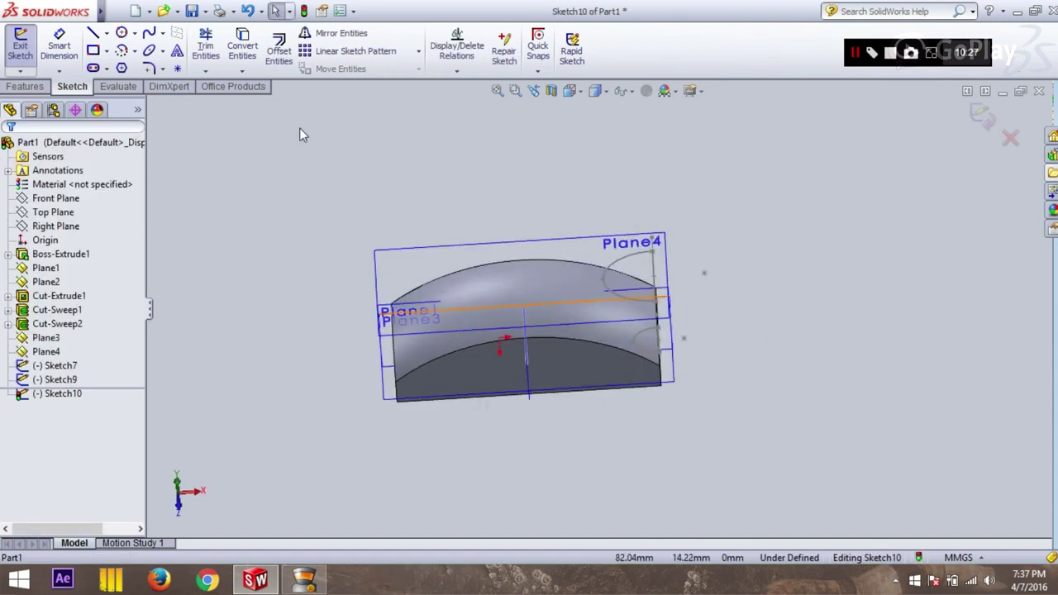
Step: Convert Sketch9's half-ellipse and closing line into Sketch10 and exit the sketch
left_click(242, 46)
scroll(704, 298, "down", 3)
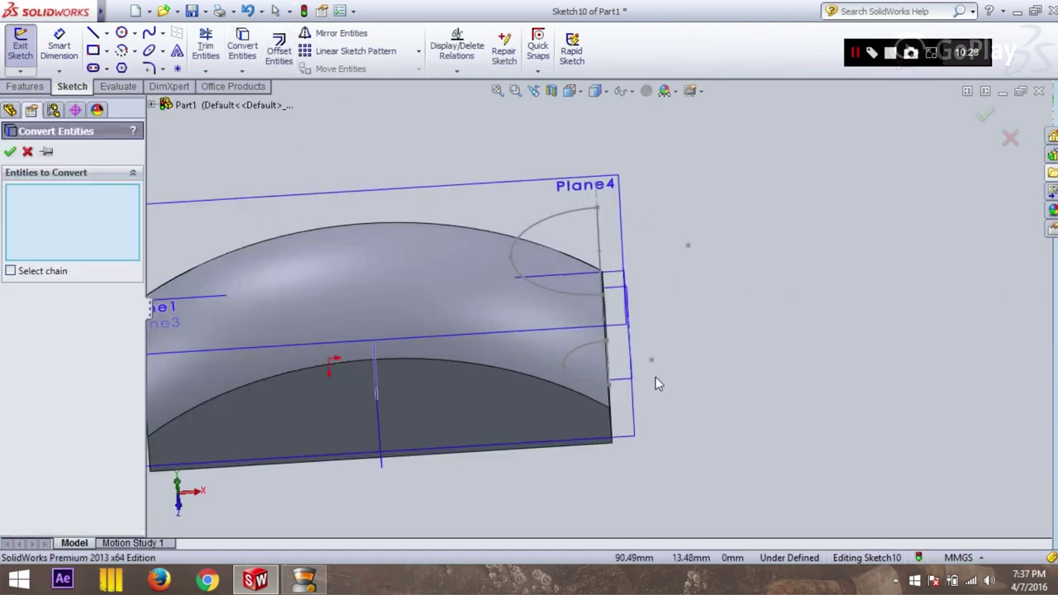
left_click(589, 380)
left_click(609, 359)
left_click(10, 151)
scroll(835, 353, "up", 3)
left_click(984, 116)
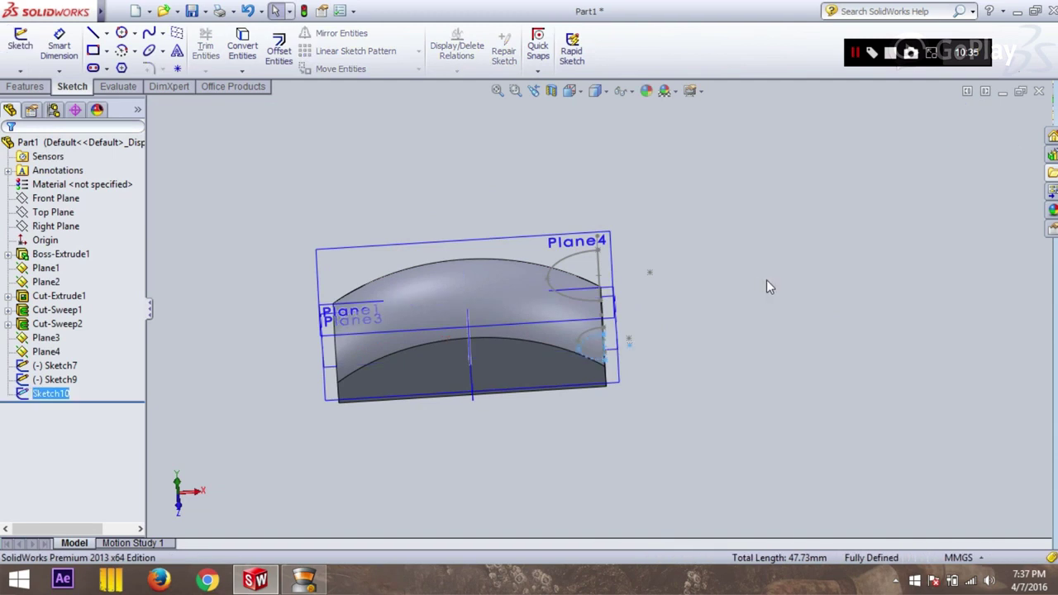
middle_click_drag(746, 357, 515, 370)
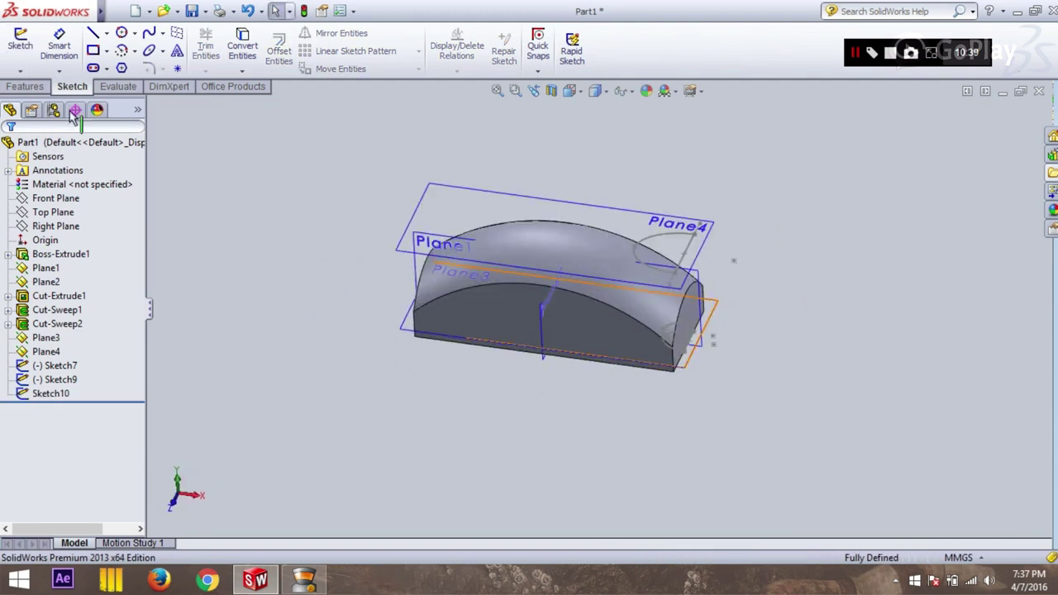
left_click(35, 88)
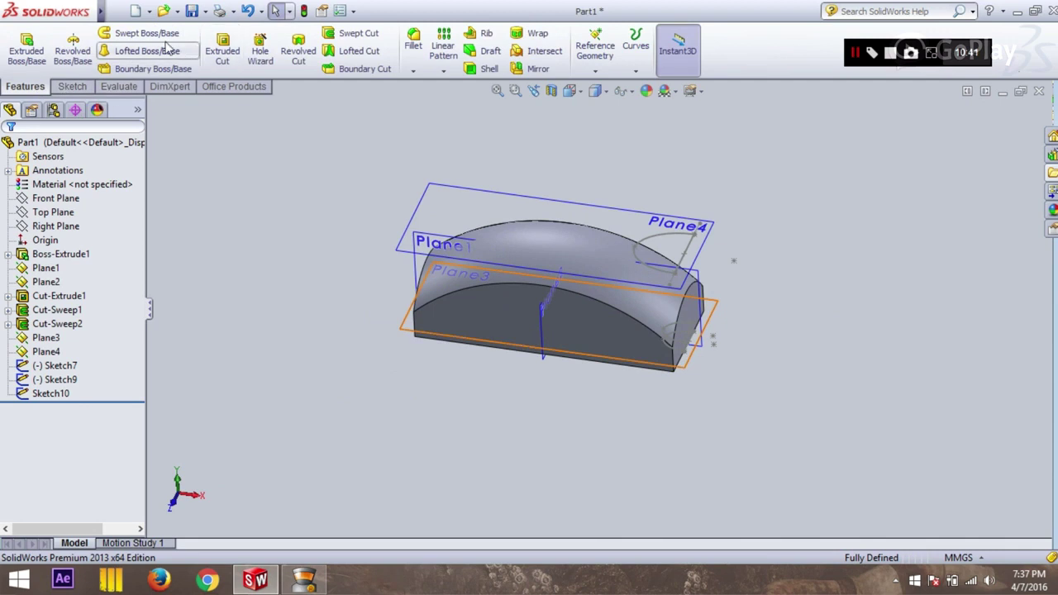
Step: Create a lofted cut through Sketch7, Sketch9 and Sketch10 at the right end
left_click(122, 52)
left_click(31, 148)
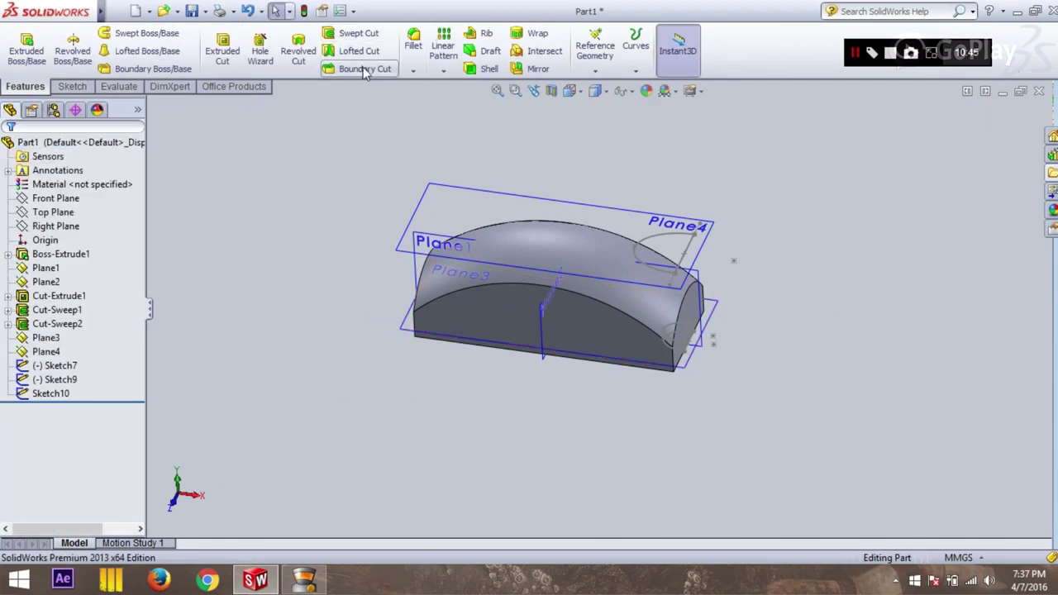
left_click(343, 51)
scroll(626, 288, "down", 3)
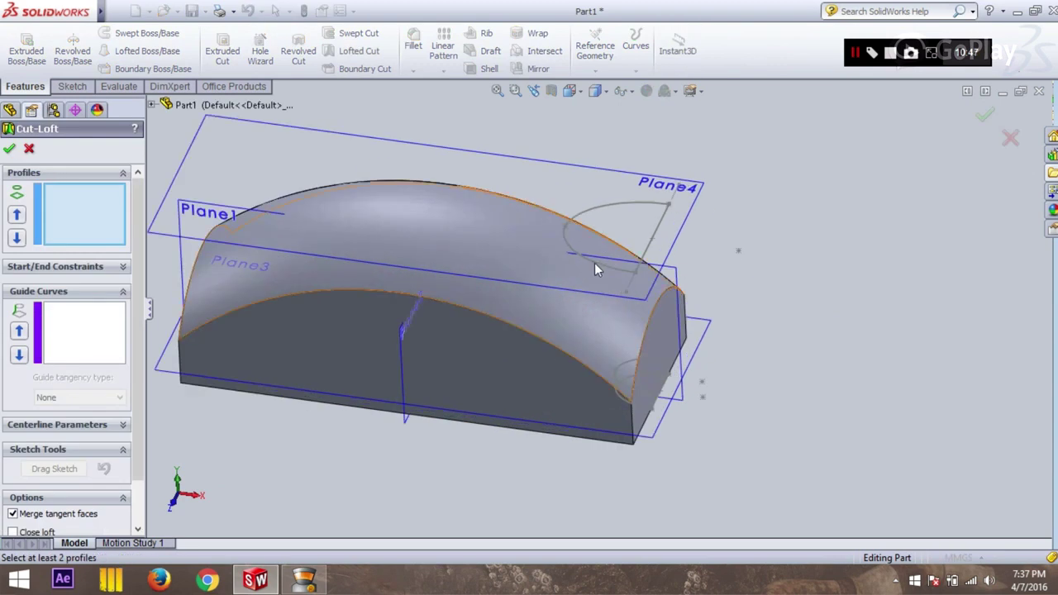
left_click(636, 275)
mouse_move(773, 341)
middle_mouse_down()
mouse_move(684, 401)
mouse_move(655, 399)
mouse_move(777, 333)
mouse_move(777, 389)
mouse_move(779, 333)
mouse_move(845, 351)
middle_mouse_up()
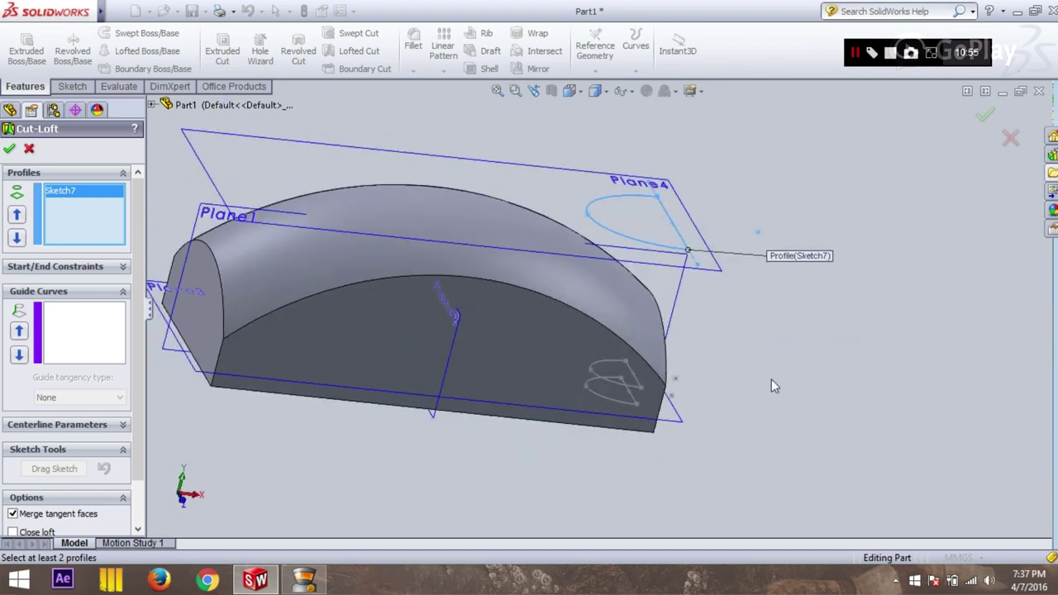
left_click(642, 397)
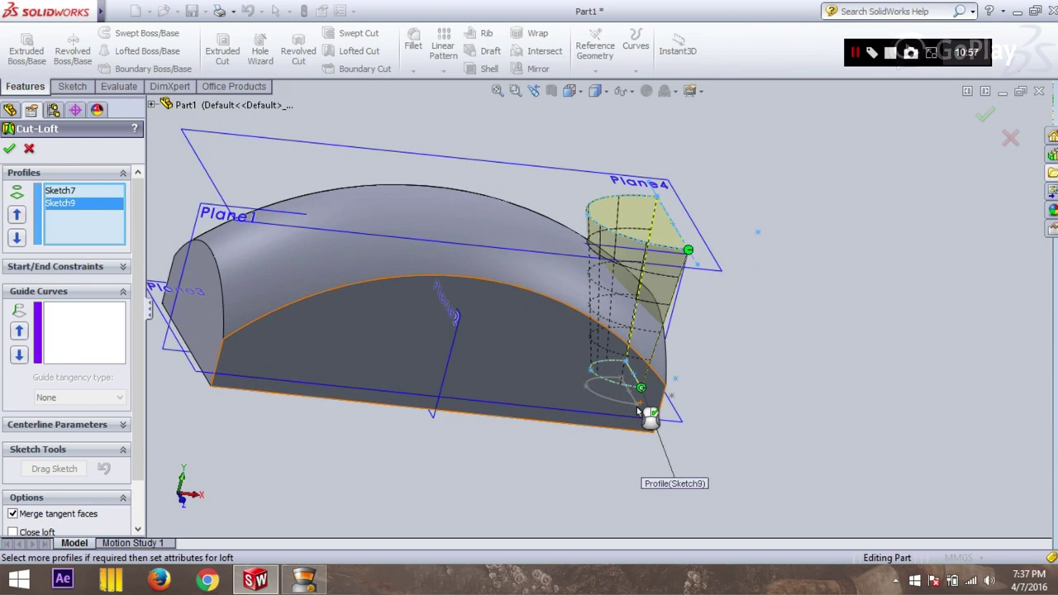
left_click(626, 415)
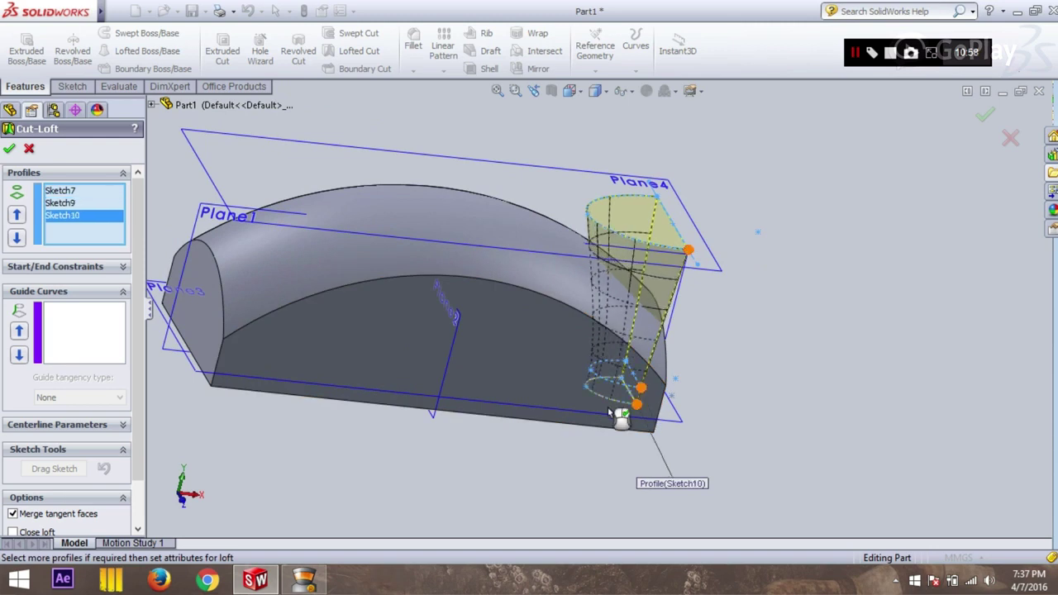
left_click(9, 148)
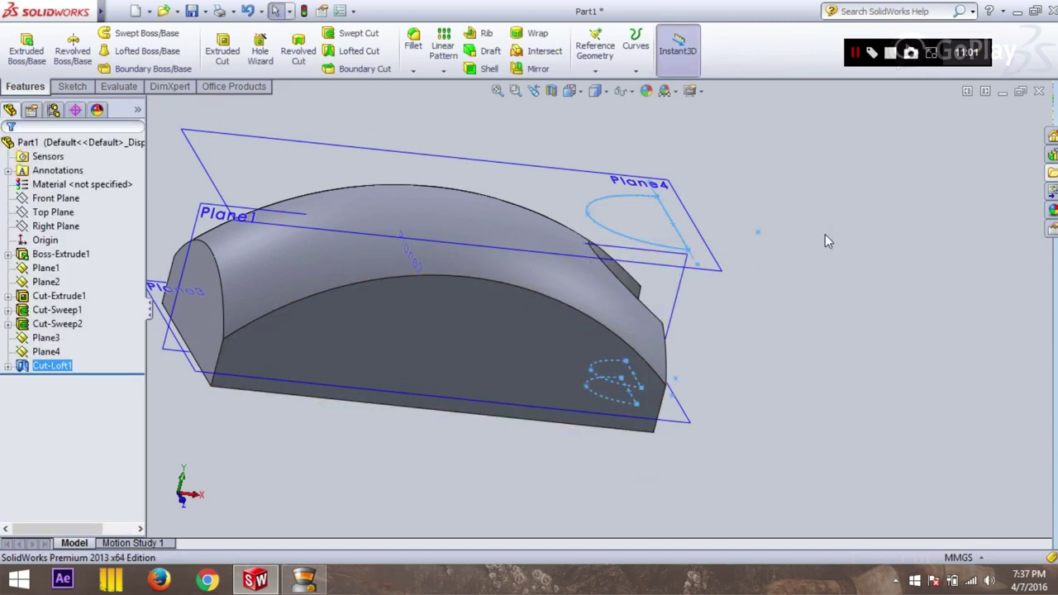
Step: Orbit and zoom to inspect the new tapered notch from front and top
middle_click_drag(811, 231, 668, 312)
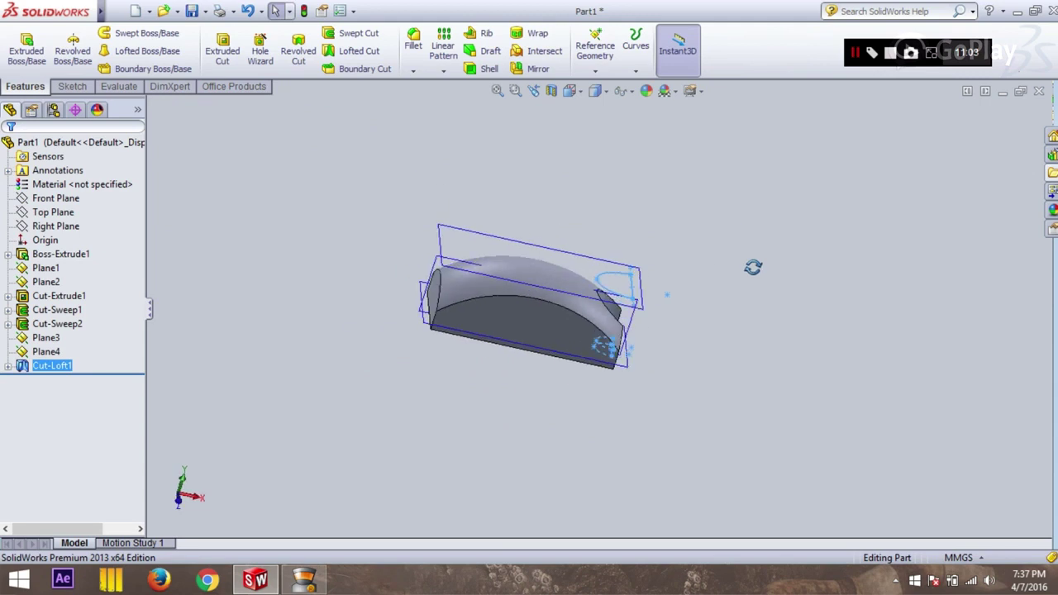
scroll(664, 306, "up", 3)
left_click(674, 278)
scroll(686, 278, "down", 2)
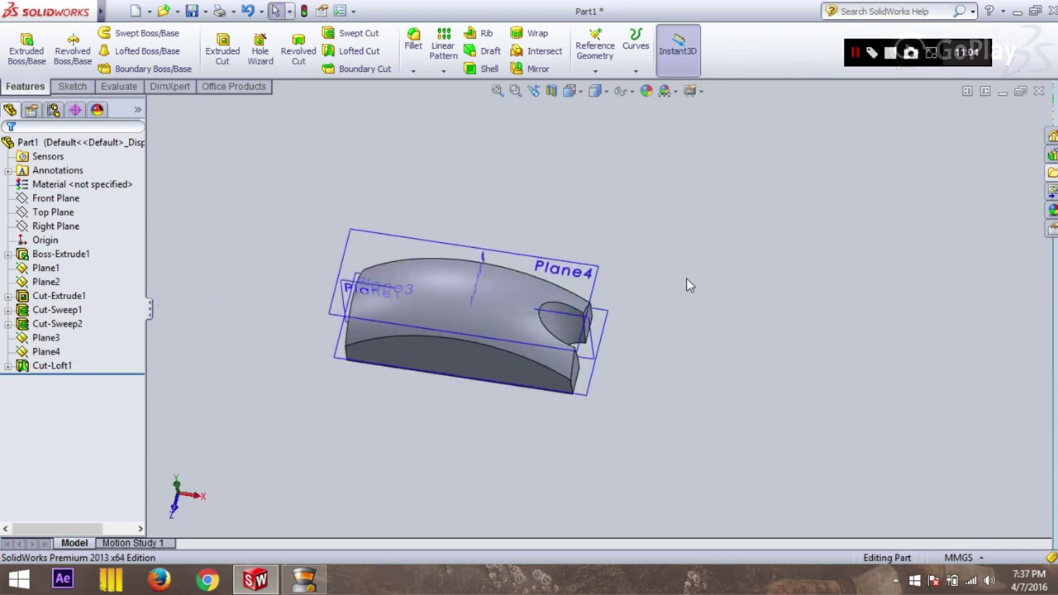
middle_click_drag(693, 285, 695, 236)
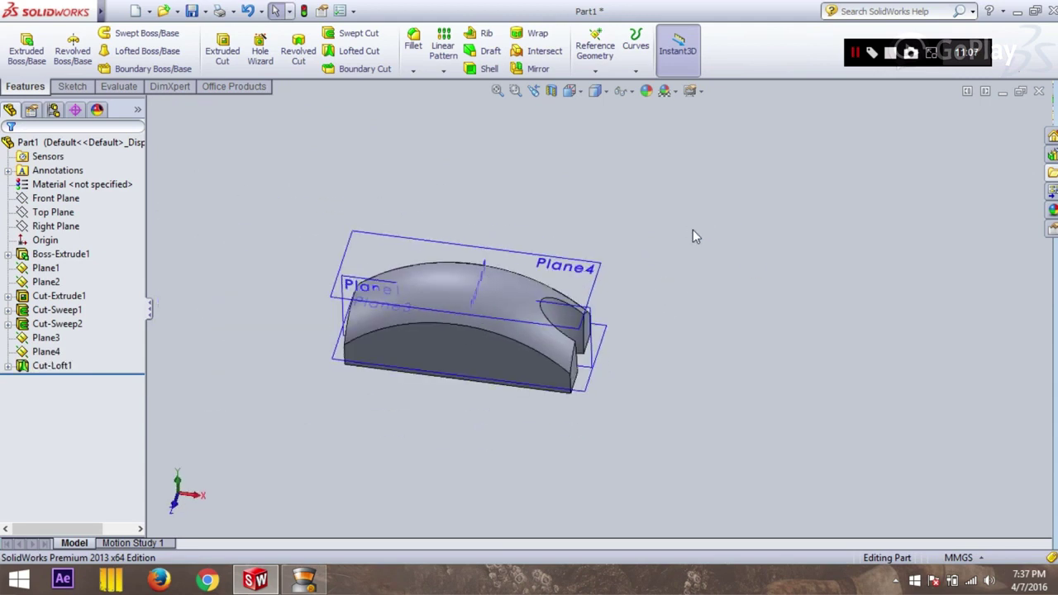
Step: Mirror Cut-Loft1 across Plane2 to notch the block's opposite end
left_click(45, 351)
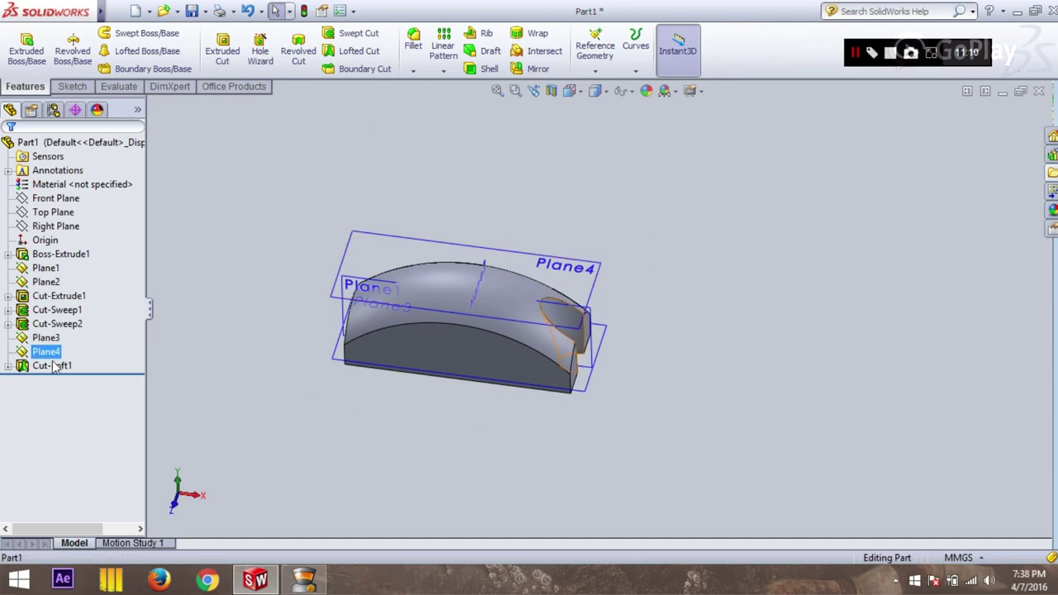
left_click(52, 366)
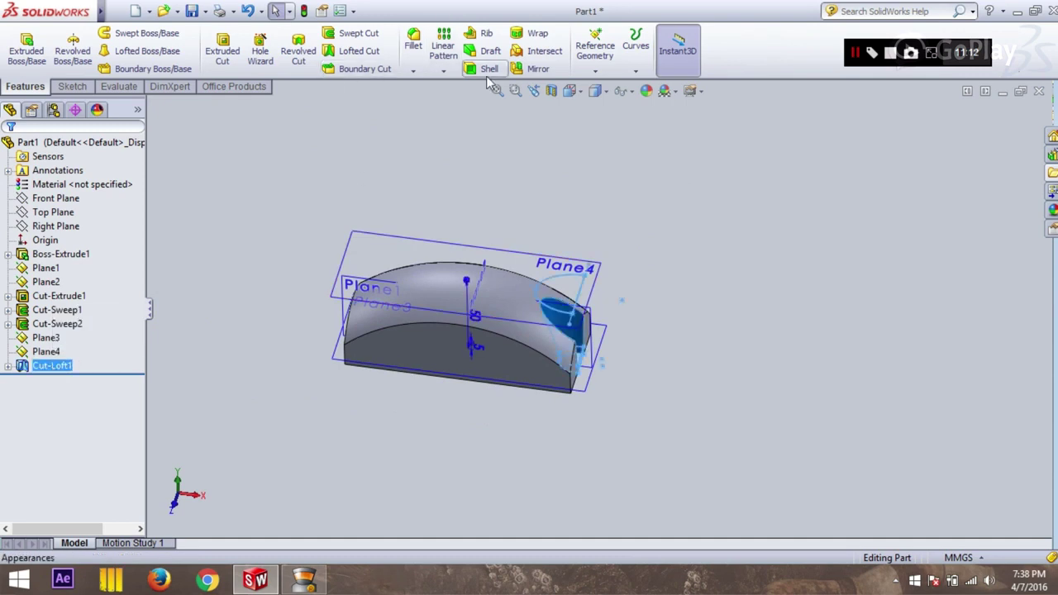
left_click(517, 70)
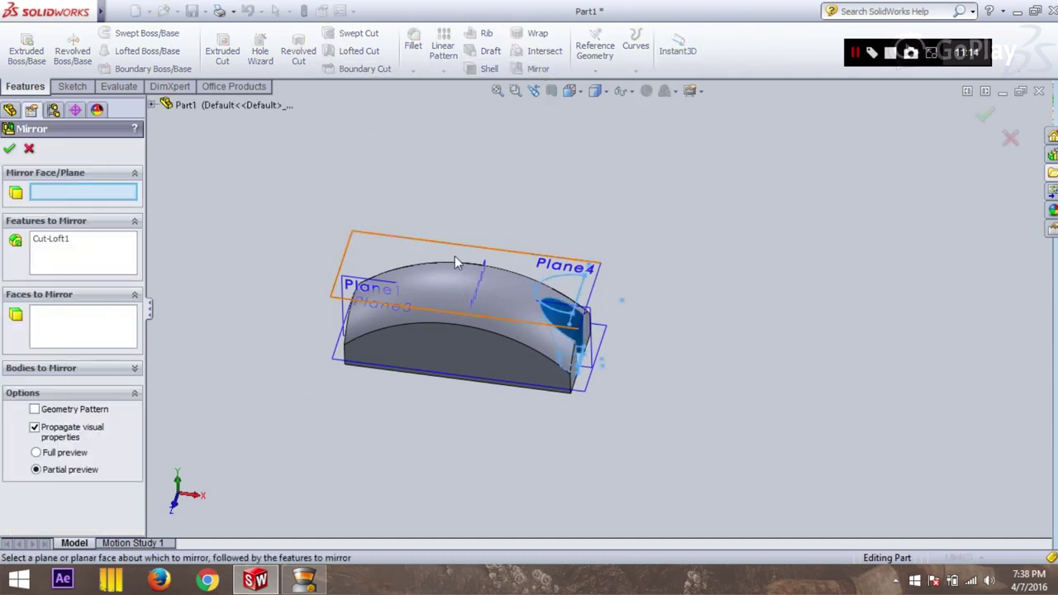
mouse_move(443, 260)
middle_mouse_down()
mouse_move(524, 176)
mouse_move(790, 296)
mouse_move(721, 274)
mouse_move(733, 274)
middle_mouse_up()
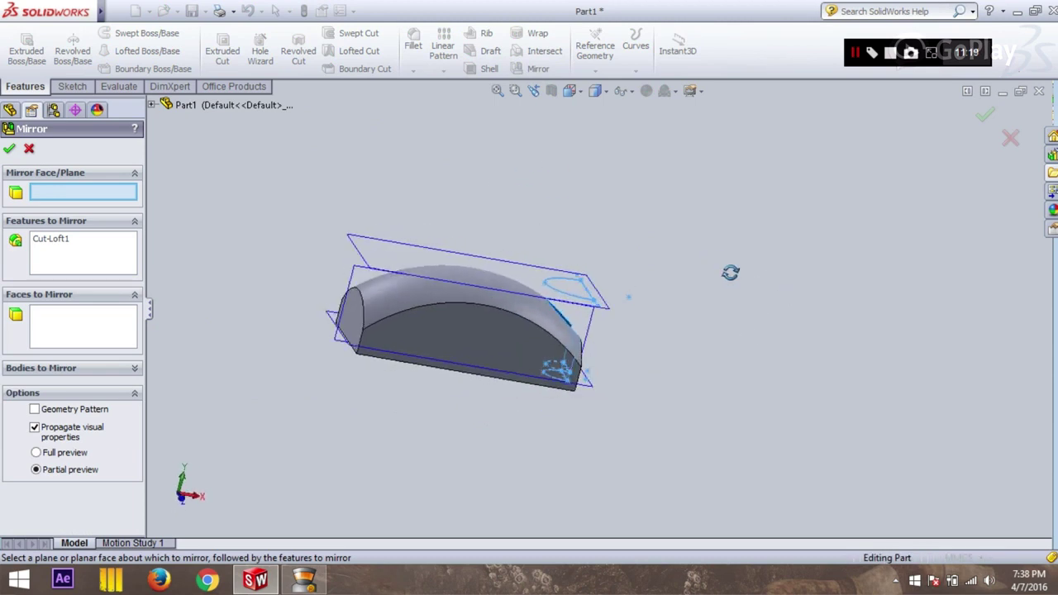
left_click(152, 106)
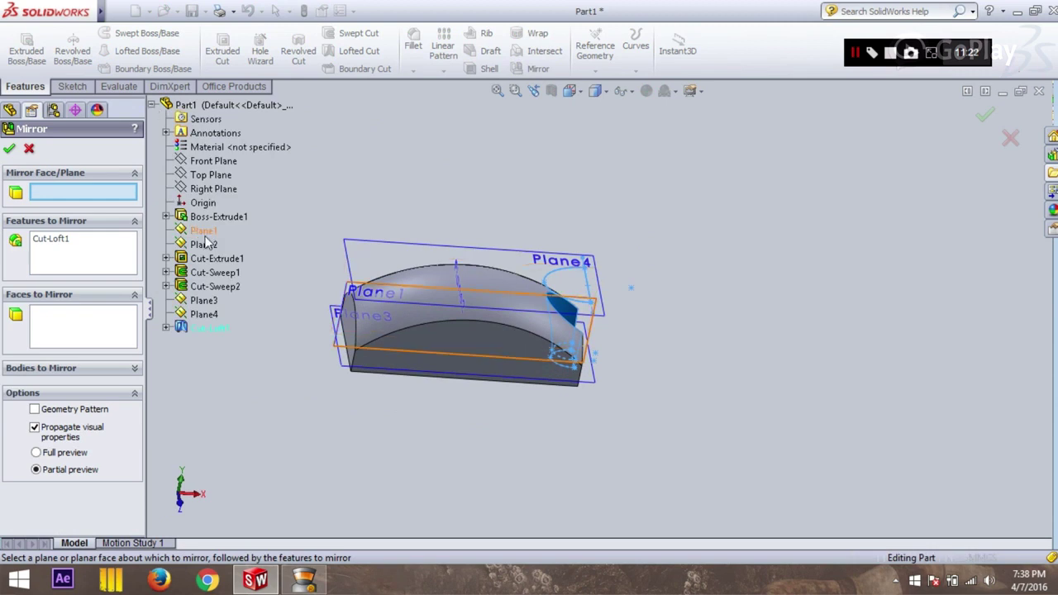
left_click(207, 246)
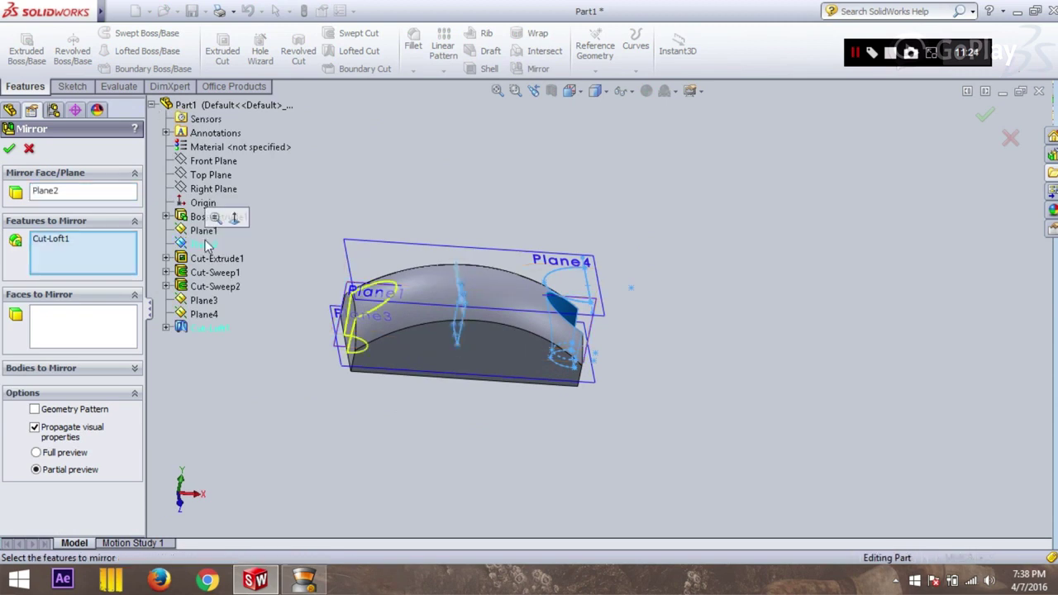
left_click(9, 149)
middle_click_drag(725, 248, 707, 306)
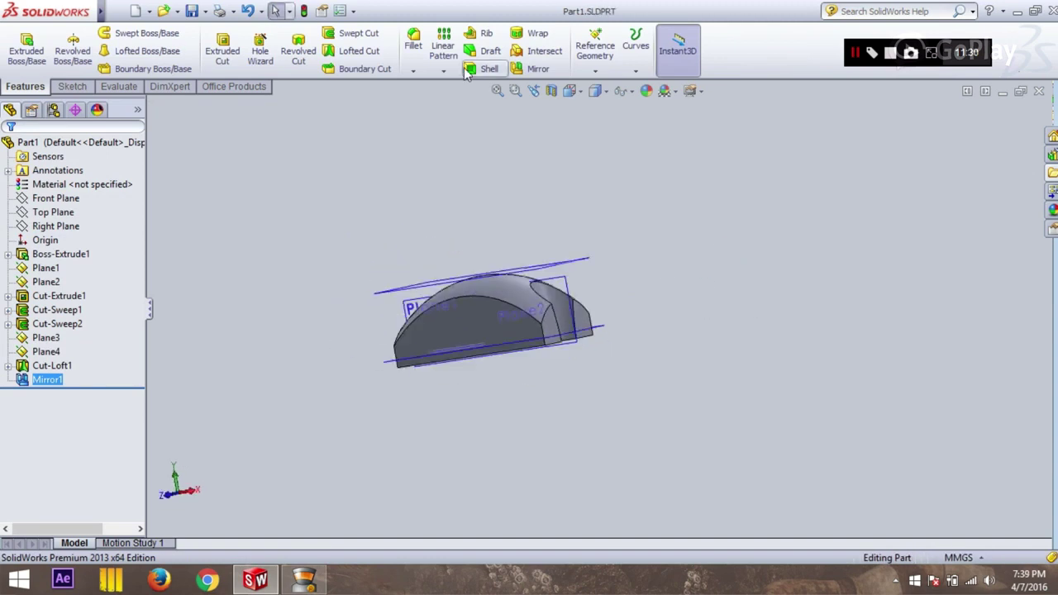
left_click(468, 71)
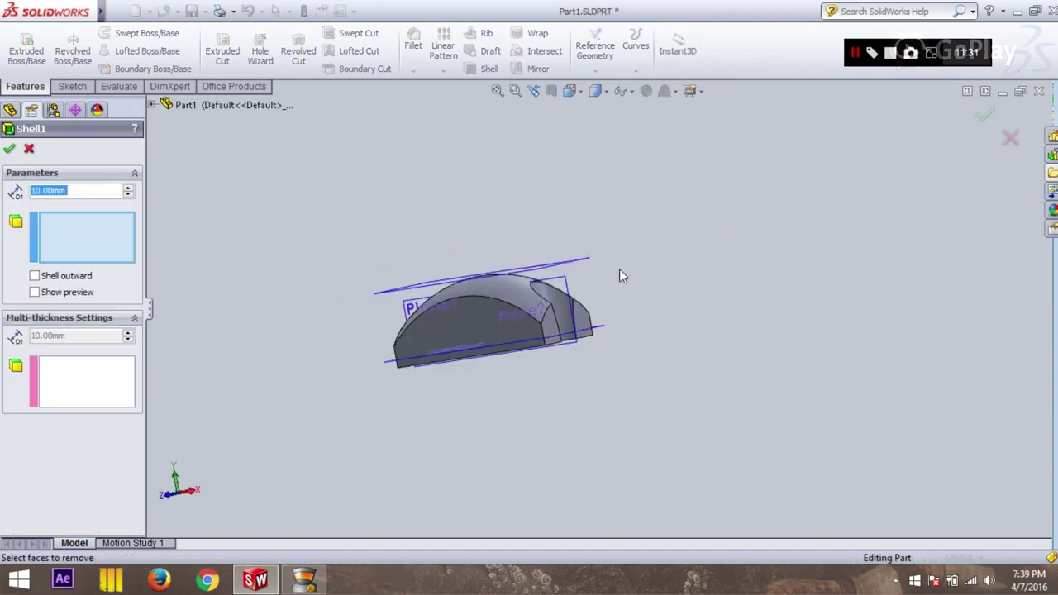
Step: Shell the block to 2 mm thickness, removing the flat underside face
middle_click_drag(654, 253, 543, 323)
left_click(543, 323)
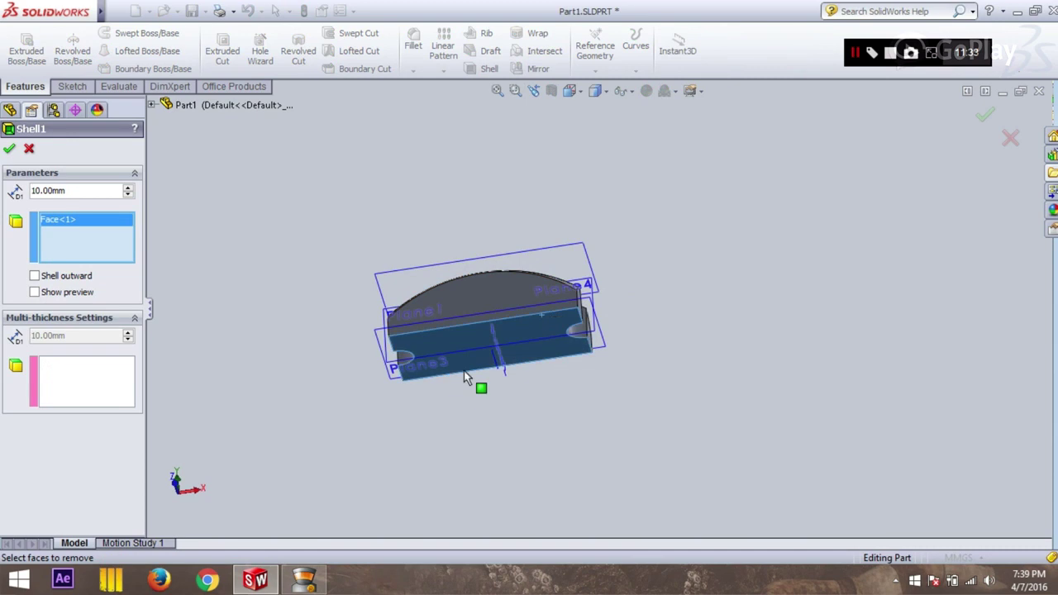
type("2A")
type(".")
mouse_move(81, 206)
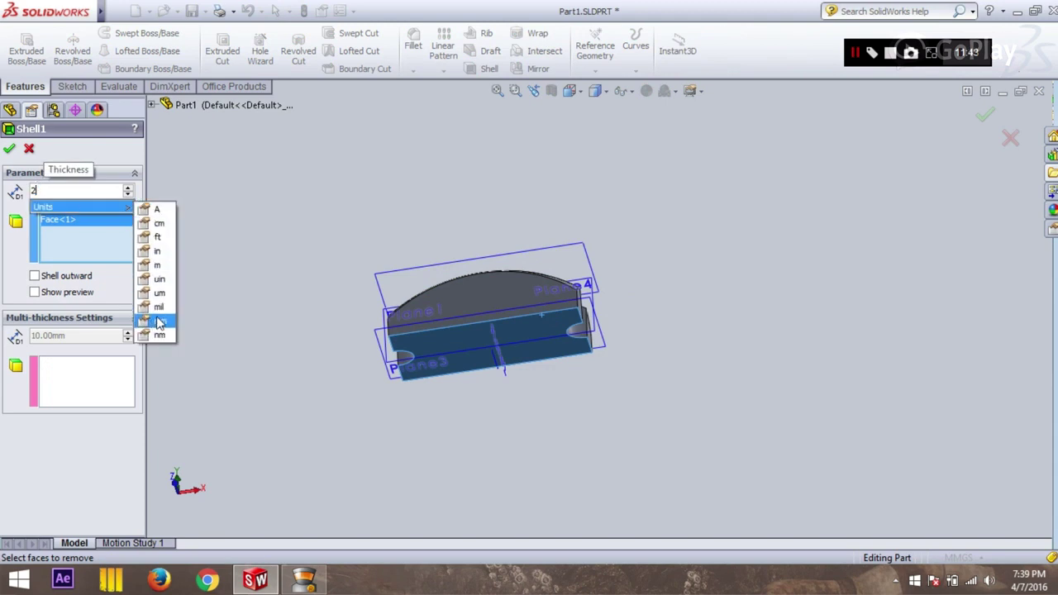
left_click(159, 321)
key("Return")
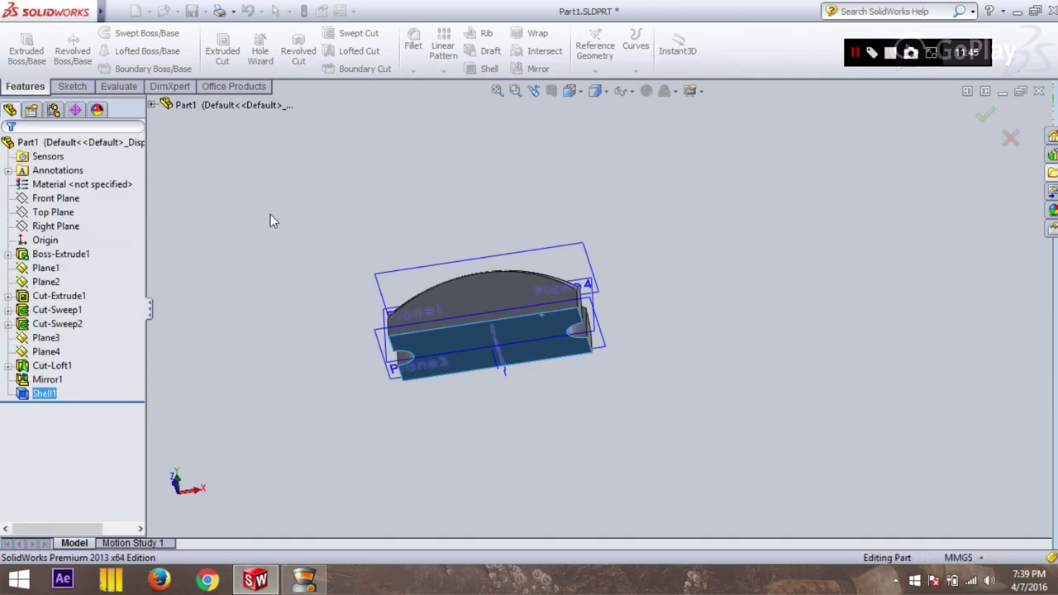
mouse_move(335, 215)
middle_mouse_down()
mouse_move(354, 383)
mouse_move(266, 304)
middle_mouse_up()
Step: Deselect the shell, then start and cancel a new reference plane
scroll(266, 305, "down", 3)
scroll(891, 416, "down", 2)
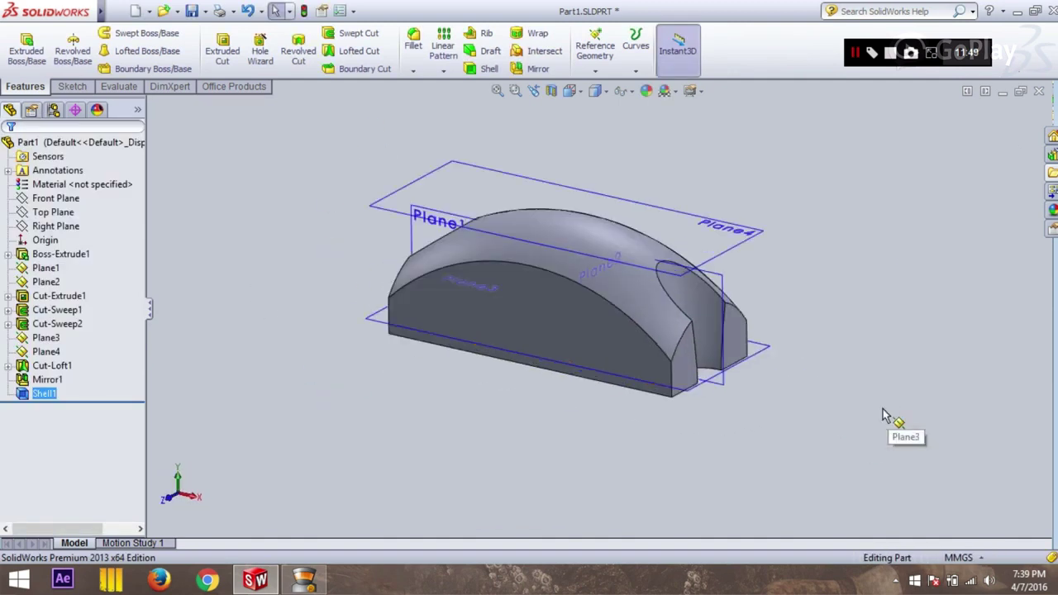
scroll(745, 227, "up", 2)
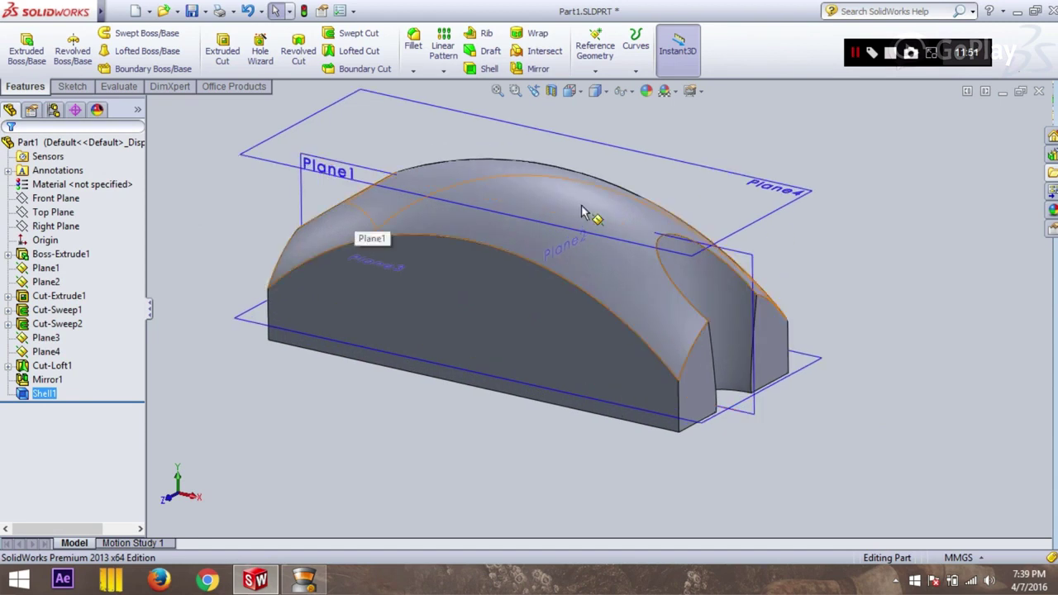
left_click(848, 150)
left_click(591, 45)
left_click(622, 86)
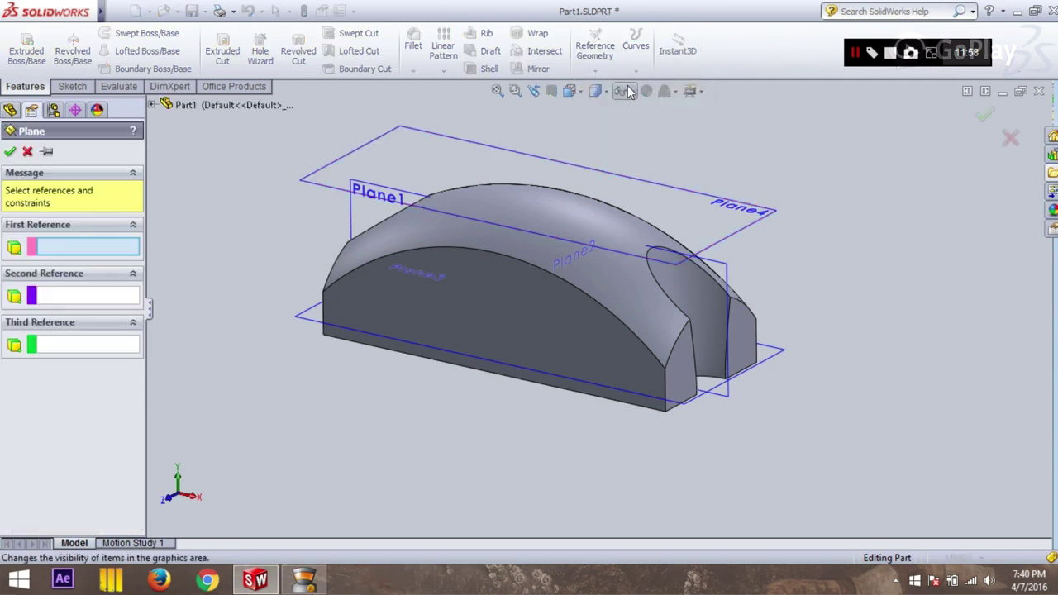
left_click(27, 153)
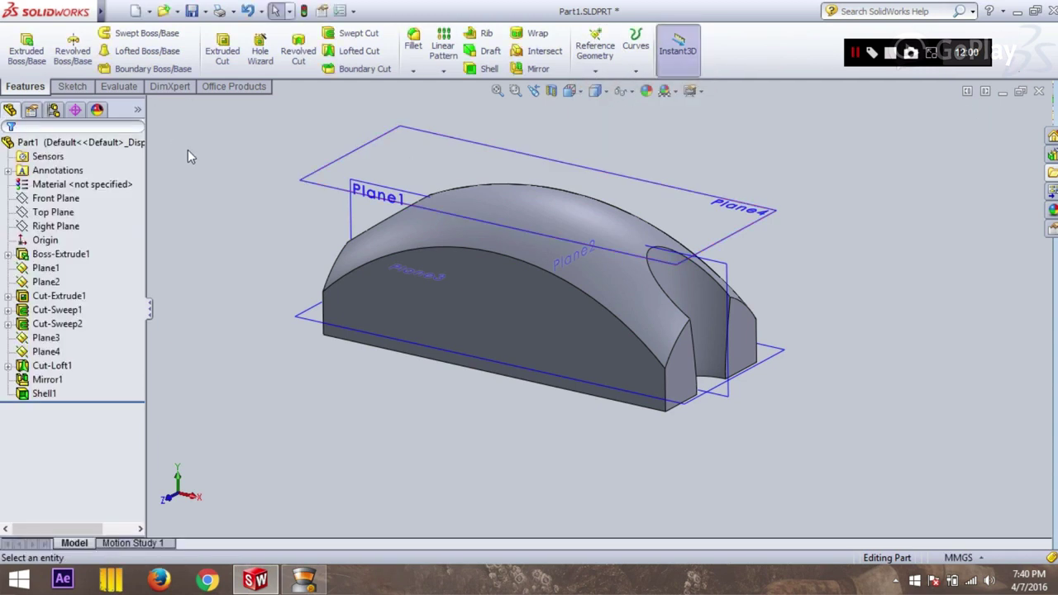
Step: Start Sketch11 on the Top Plane and view it Normal To from the underside
left_click(83, 87)
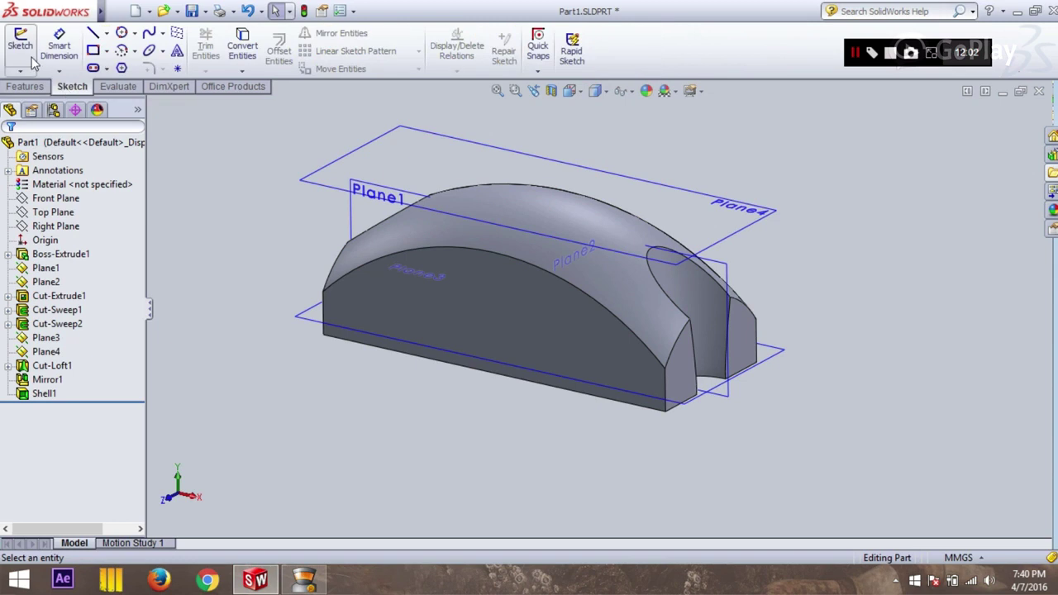
left_click(20, 46)
left_click(152, 105)
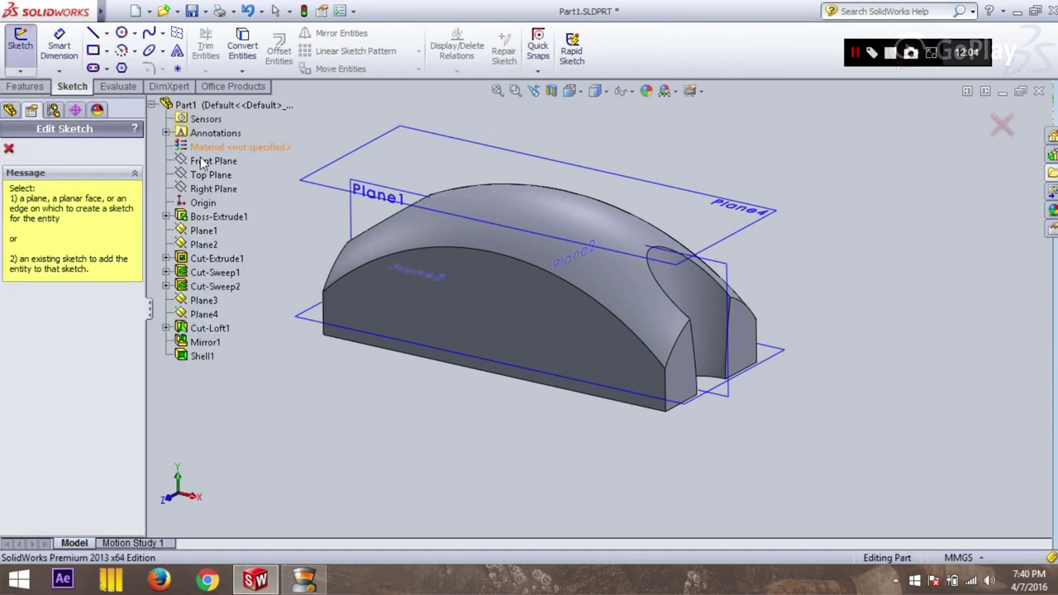
left_click(206, 178)
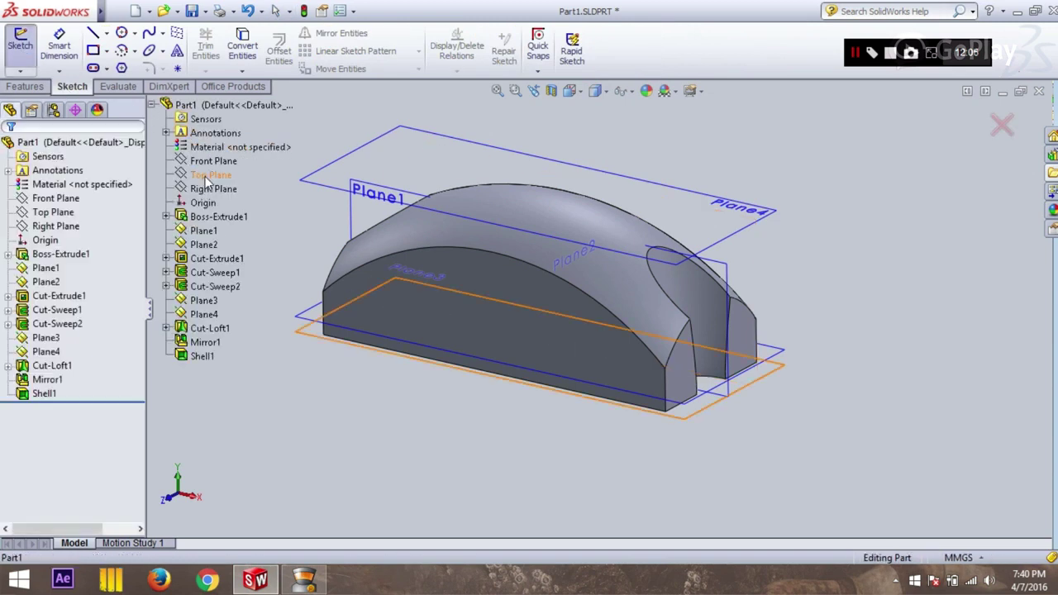
right_click(77, 407)
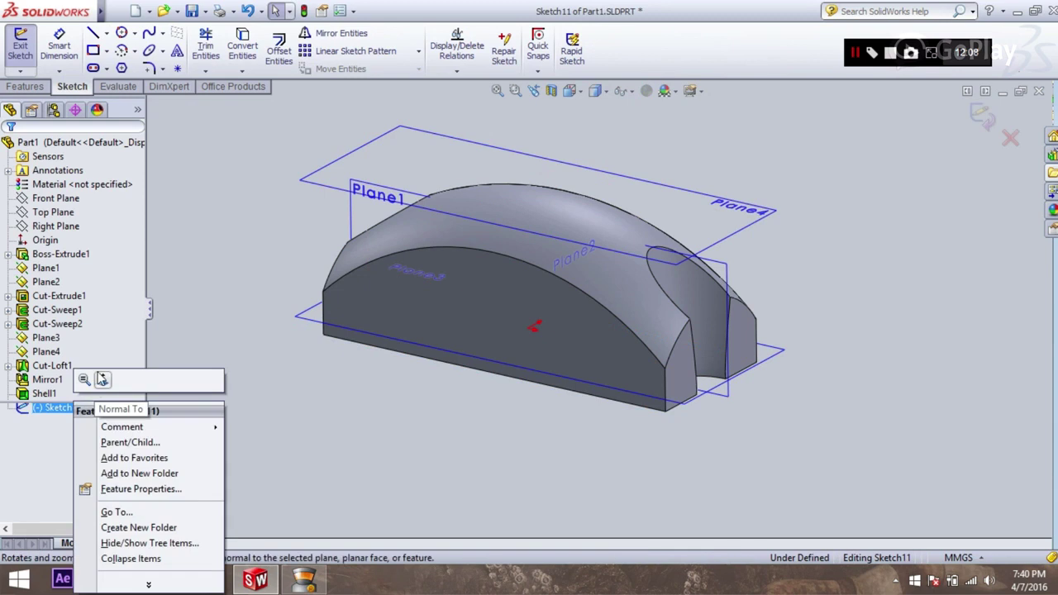
left_click(102, 378)
right_click(77, 405)
left_click(97, 378)
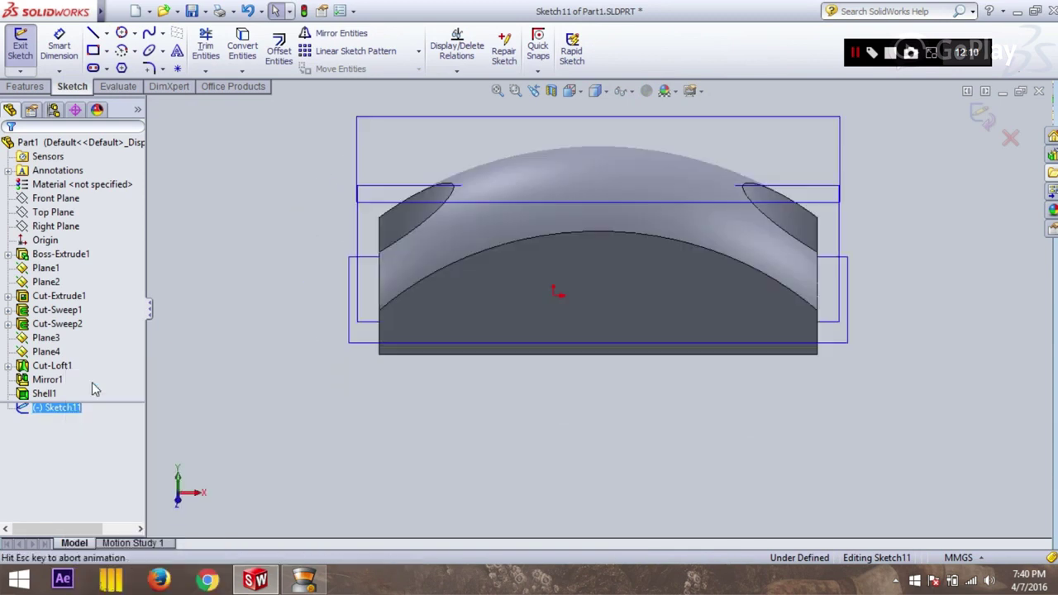
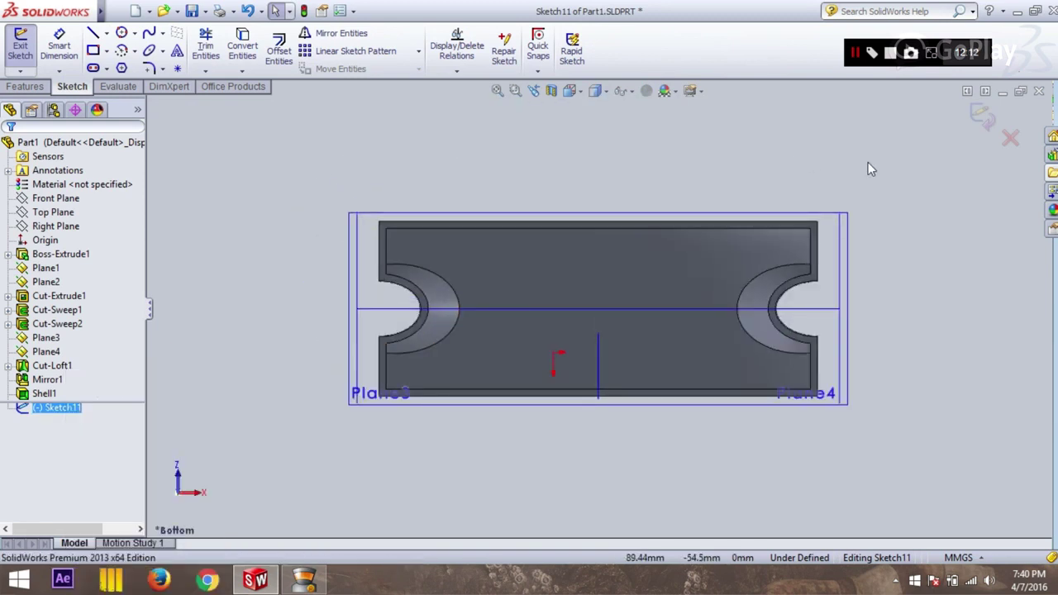
Step: Draw a 4 mm horizontal line along the part's top edge at the right corner
scroll(843, 273, "down", 2)
left_click(93, 33)
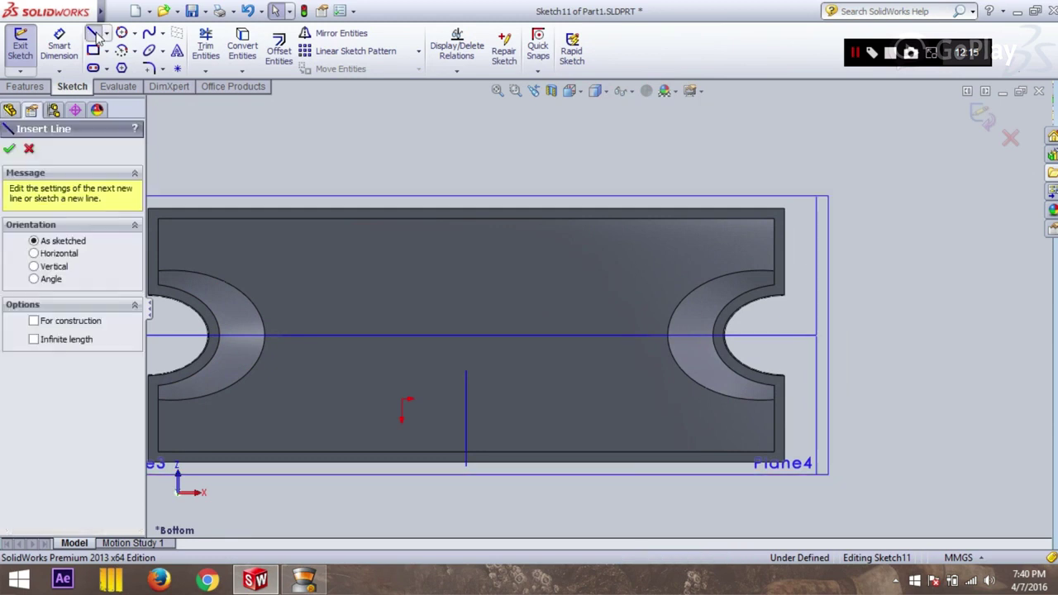
left_click(783, 211)
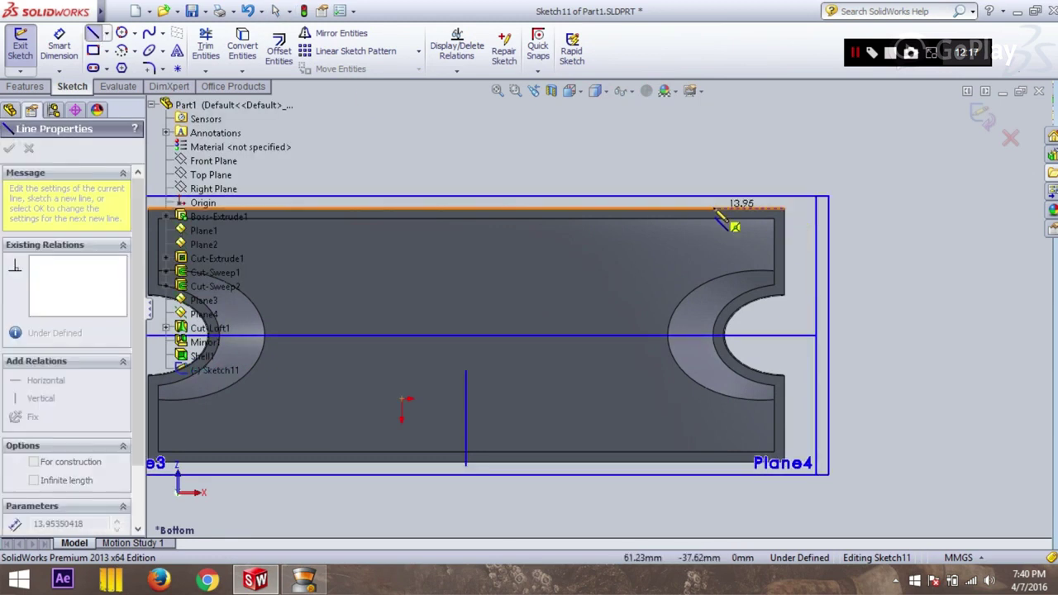
left_click(714, 208)
key("Escape")
left_click(750, 213)
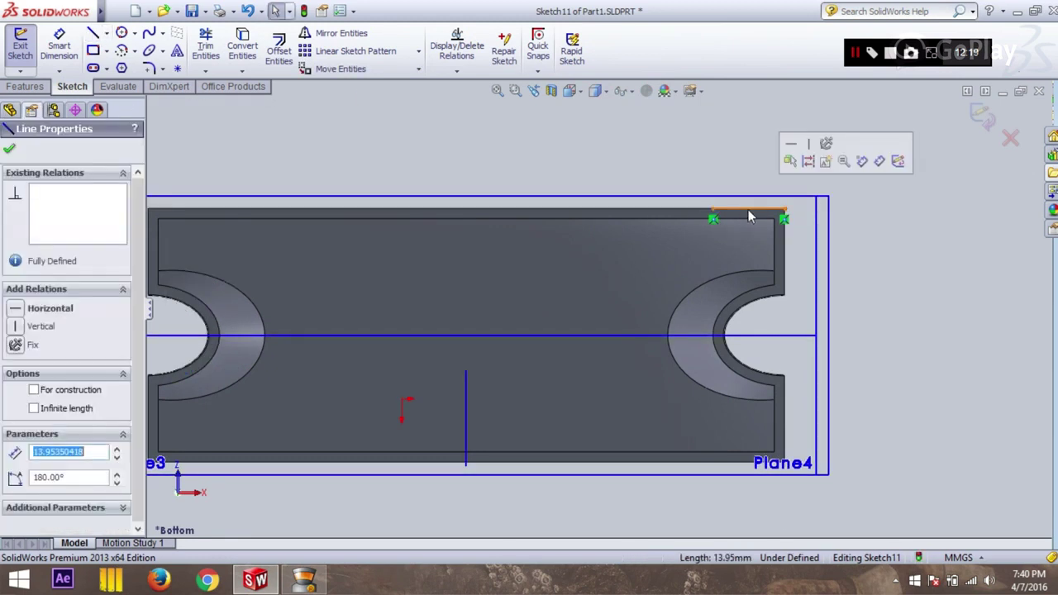
left_click(69, 453)
type("4")
key("Return")
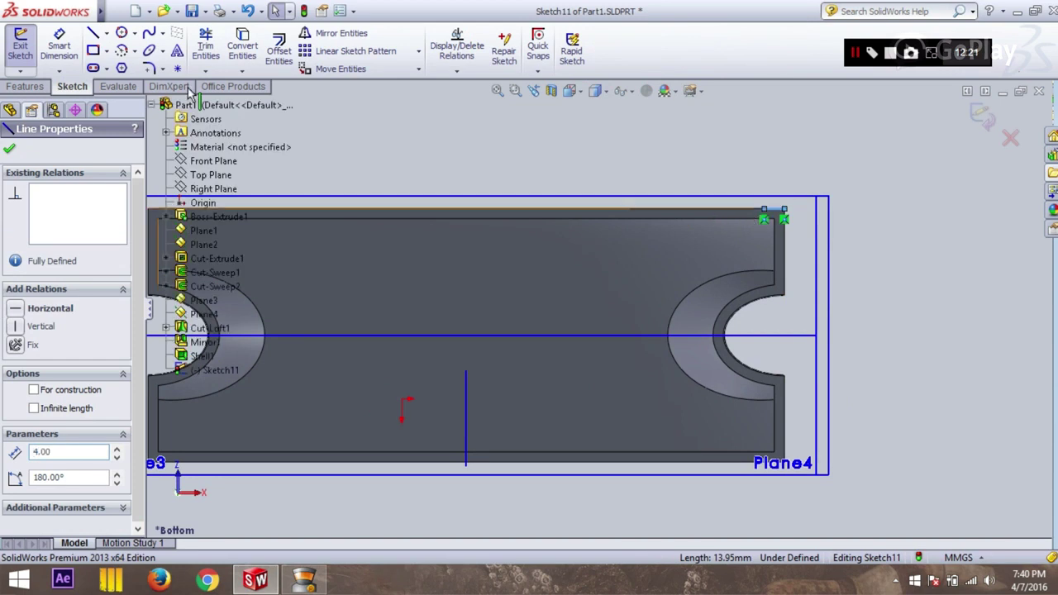
Step: Draw a short vertical line hanging down from the 4 mm line's end
left_click(95, 33)
scroll(803, 220, "down", 2)
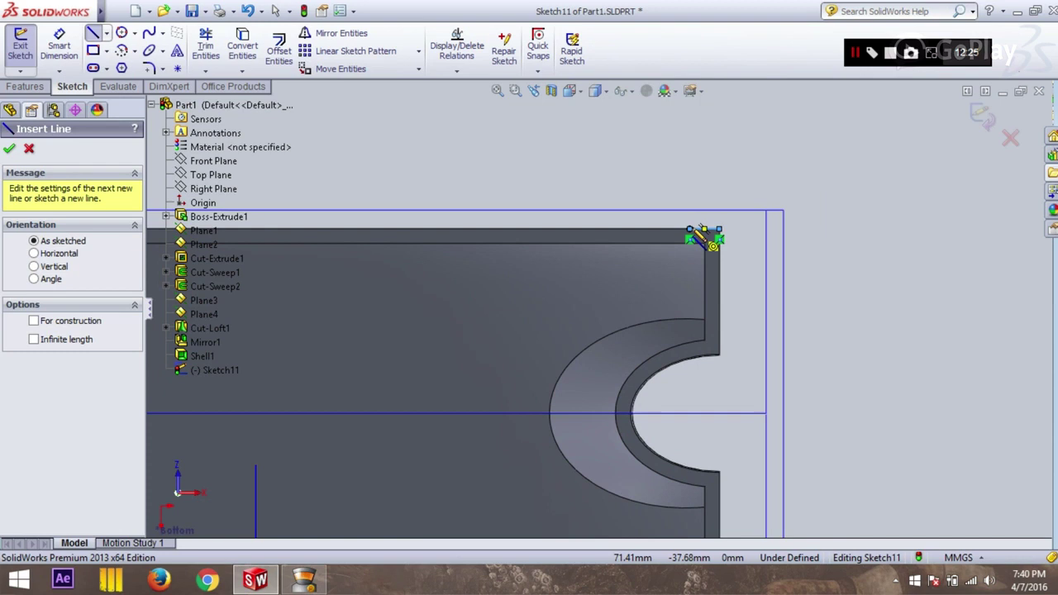
left_click_drag(690, 229, 689, 288)
key("Escape")
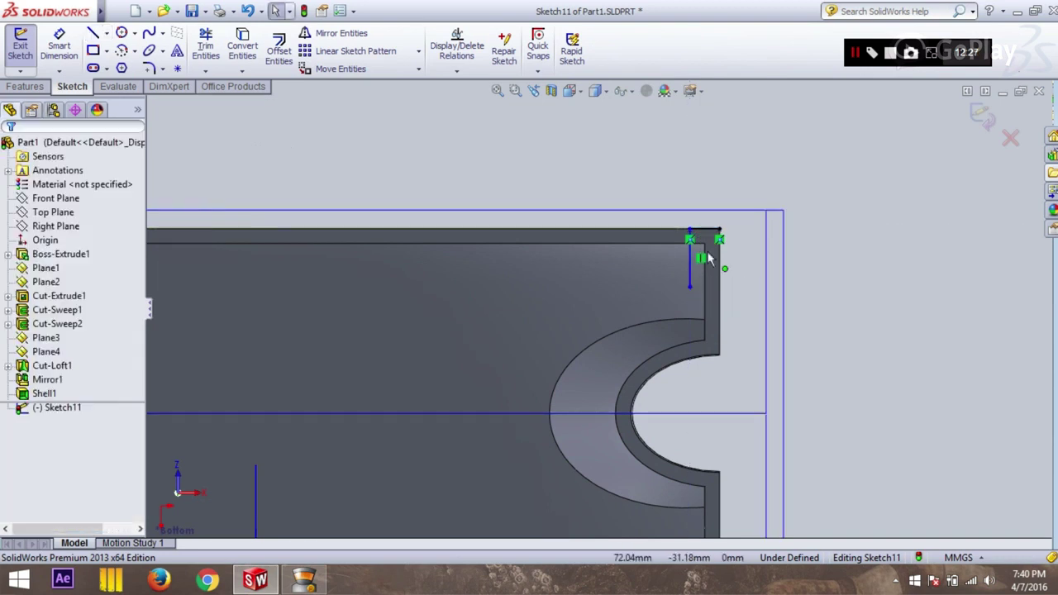
left_click(711, 230)
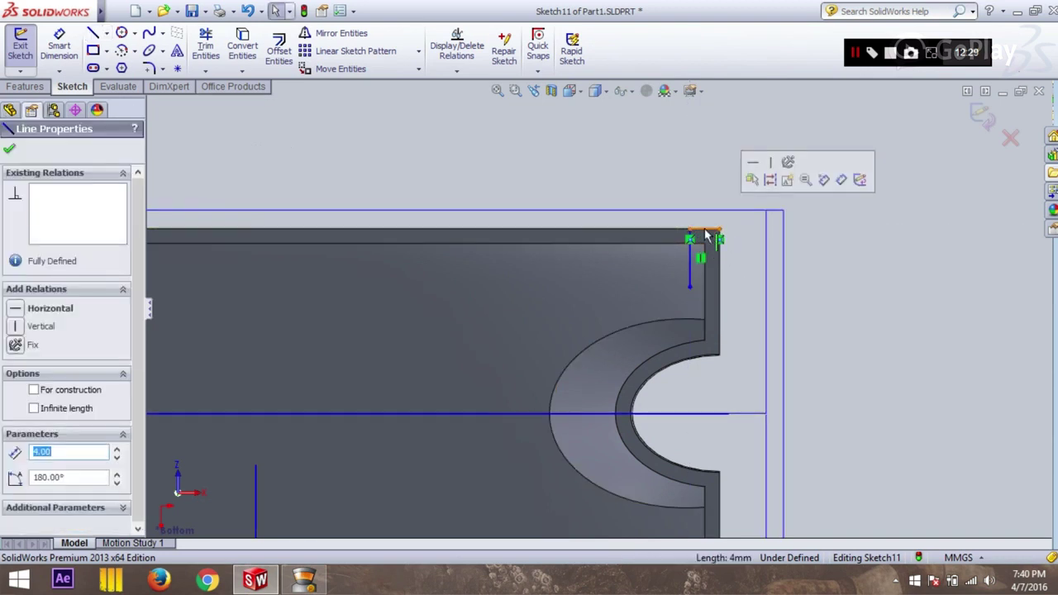
left_click(121, 34)
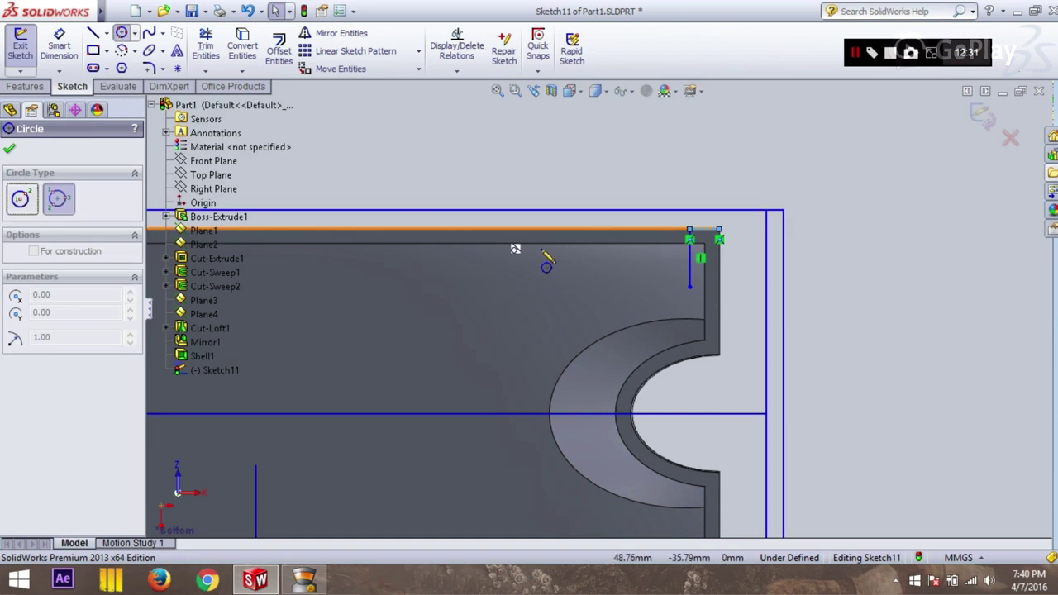
Step: Place a 1 mm-radius centre-point circle at the vertical line's lower endpoint
left_click(134, 34)
left_click(144, 47)
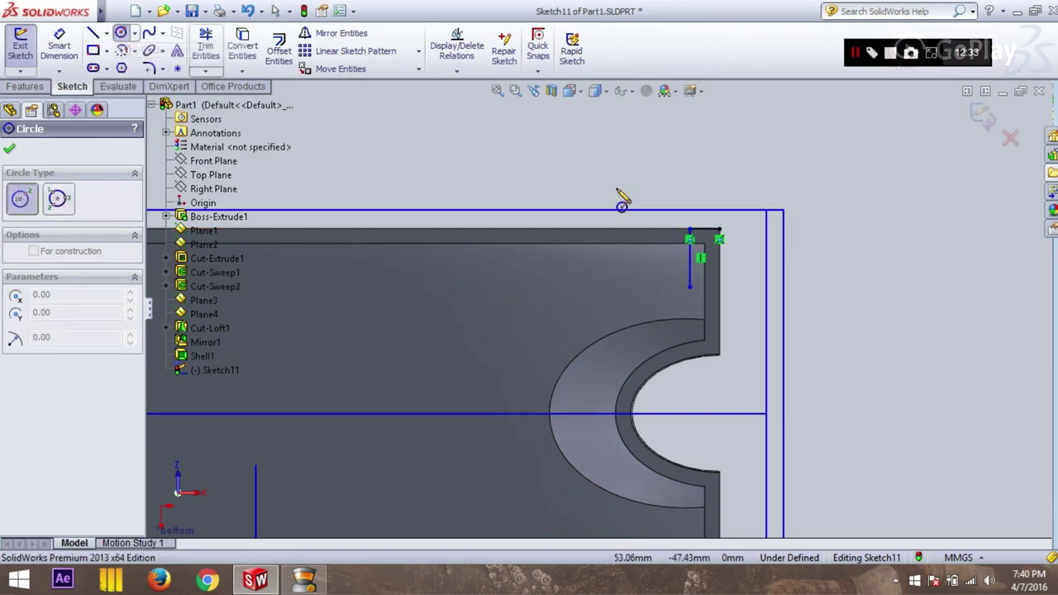
left_click(691, 288)
left_click(696, 313)
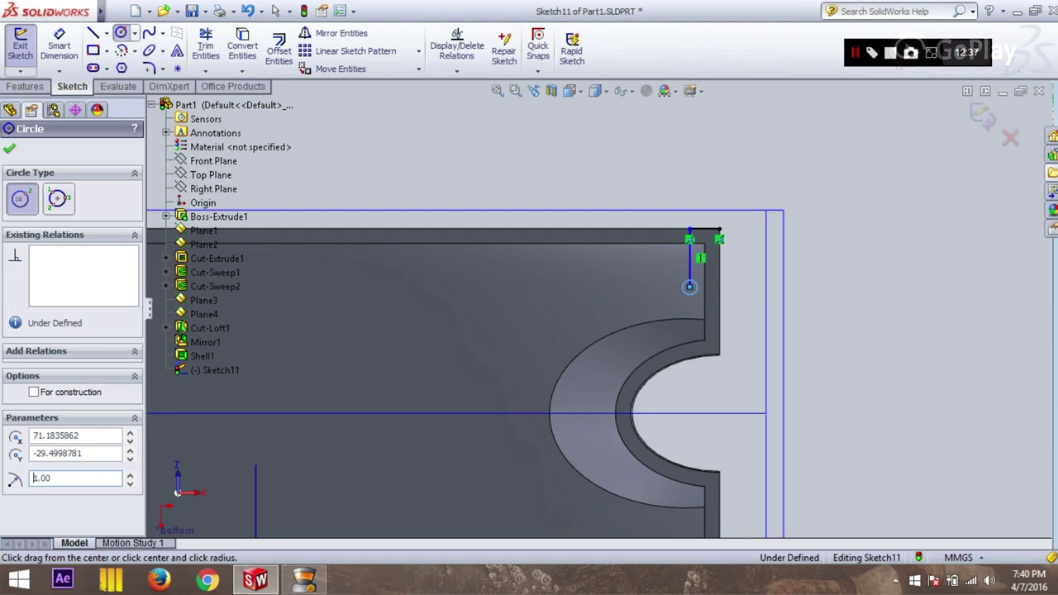
left_click(12, 150)
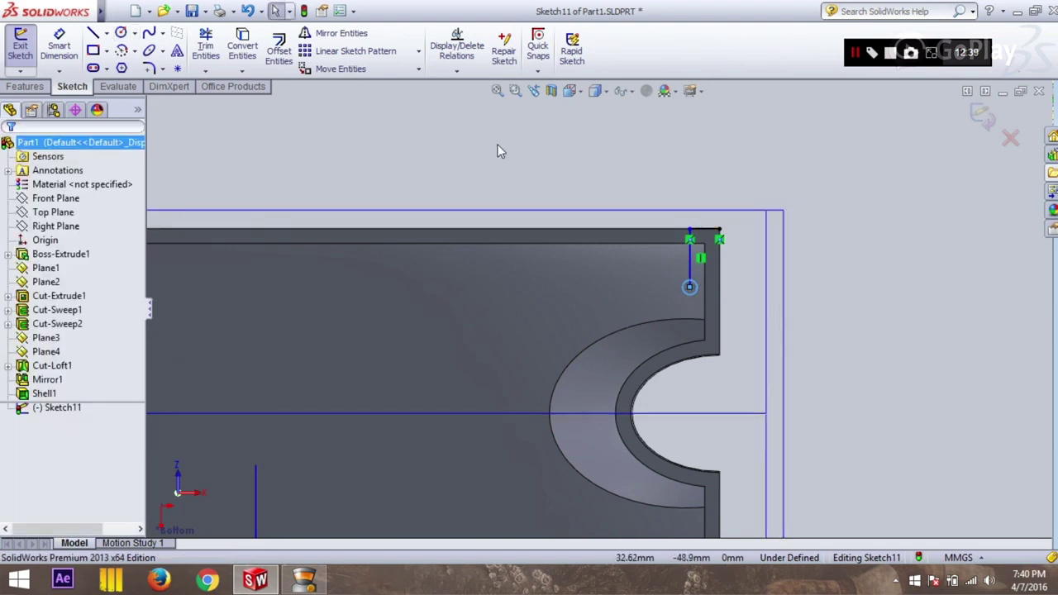
Step: Delete the vertical helper line
left_click(691, 262)
key("Delete")
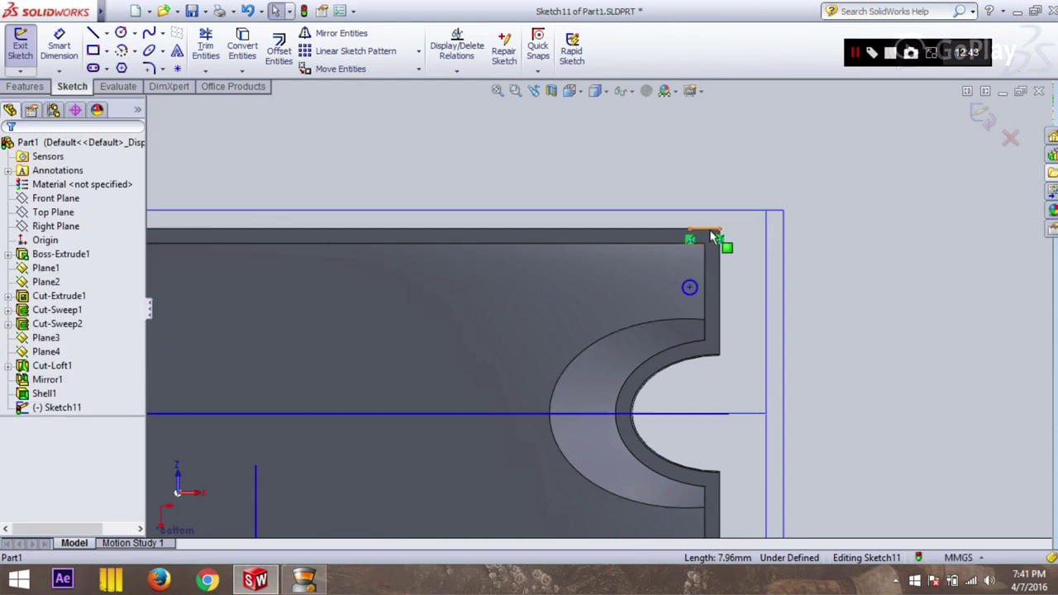
scroll(816, 239, "up", 2)
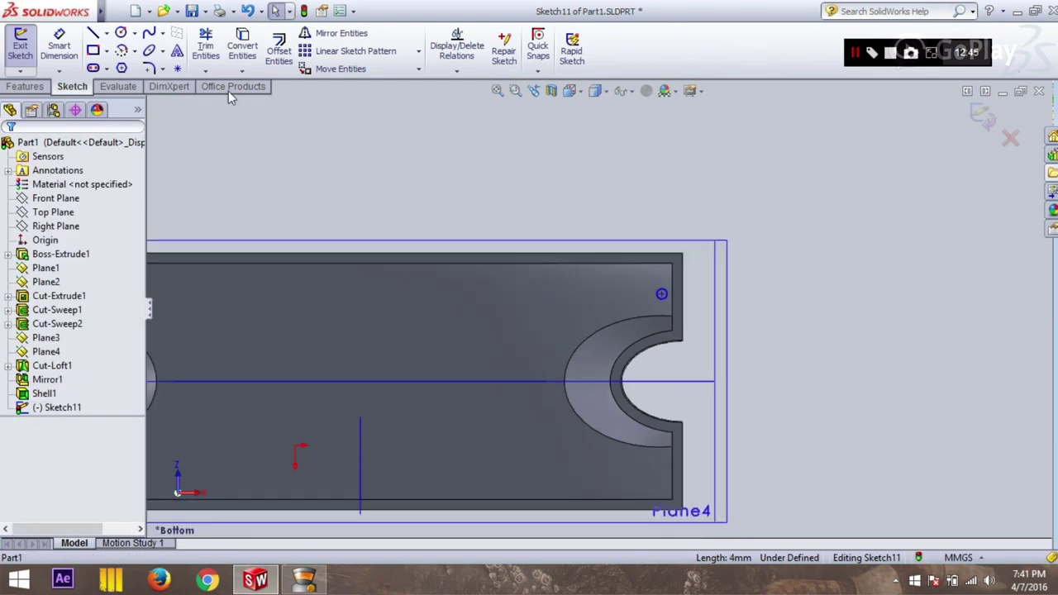
left_click(103, 33)
Step: Draw a horizontal centerline through the middle of the part
left_click(124, 64)
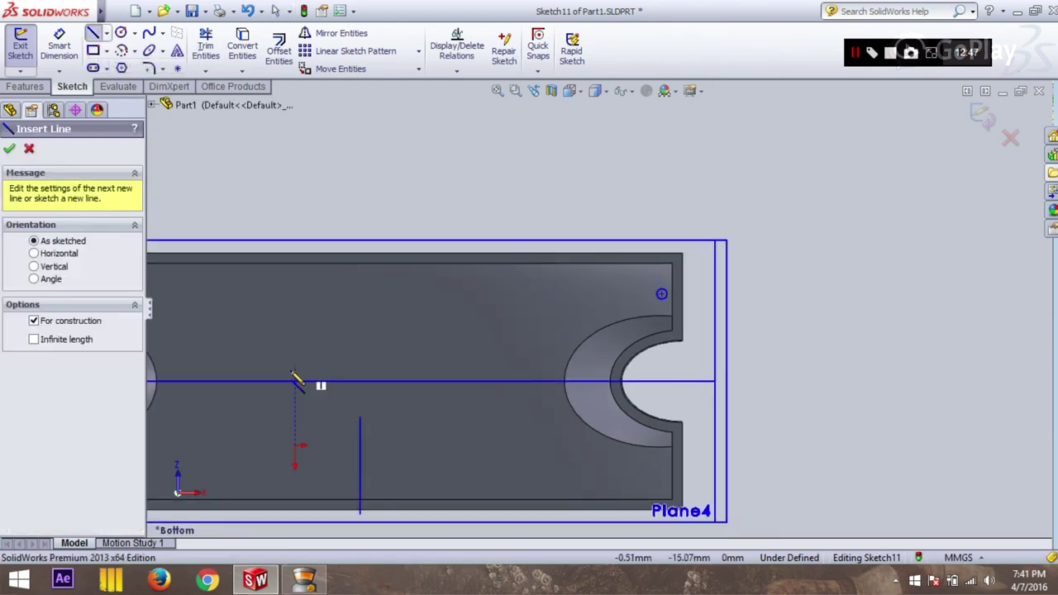
left_click_drag(283, 383, 745, 382)
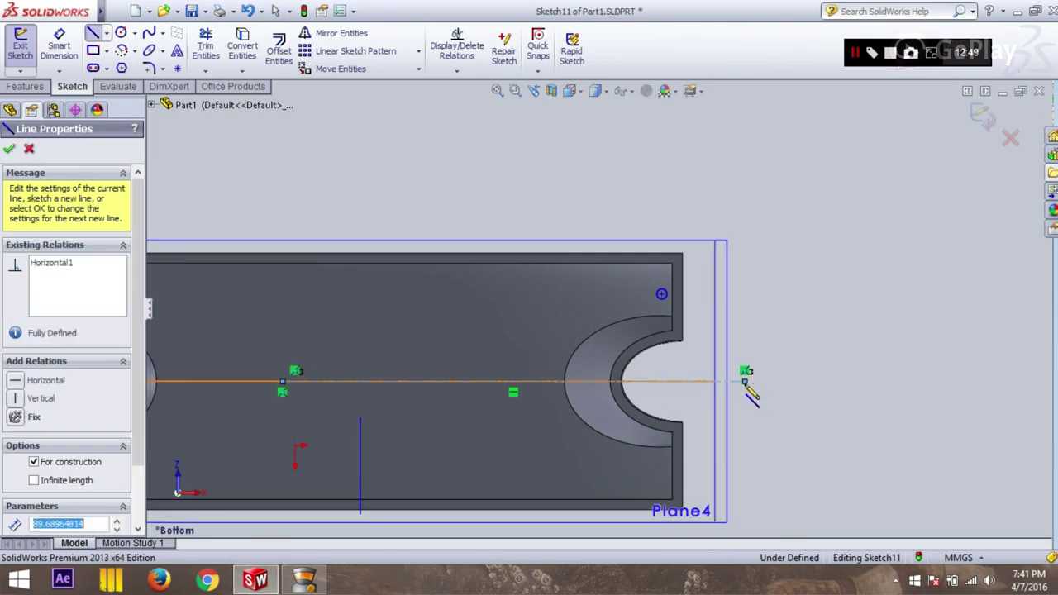
key("Escape")
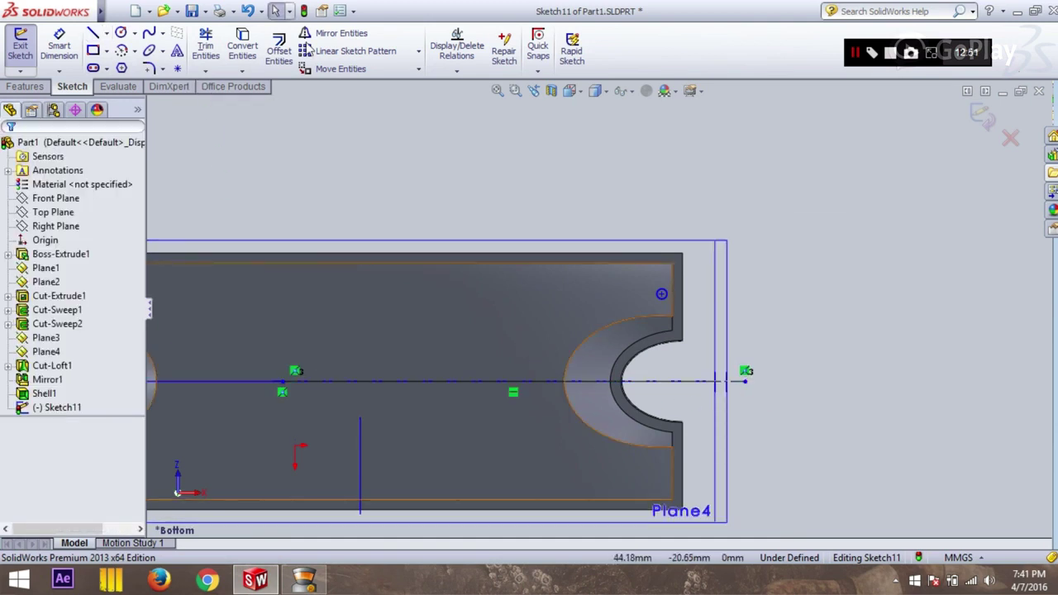
Step: Mirror the small circle about the centerline to the bottom-right corner
left_click(354, 41)
left_click(703, 313)
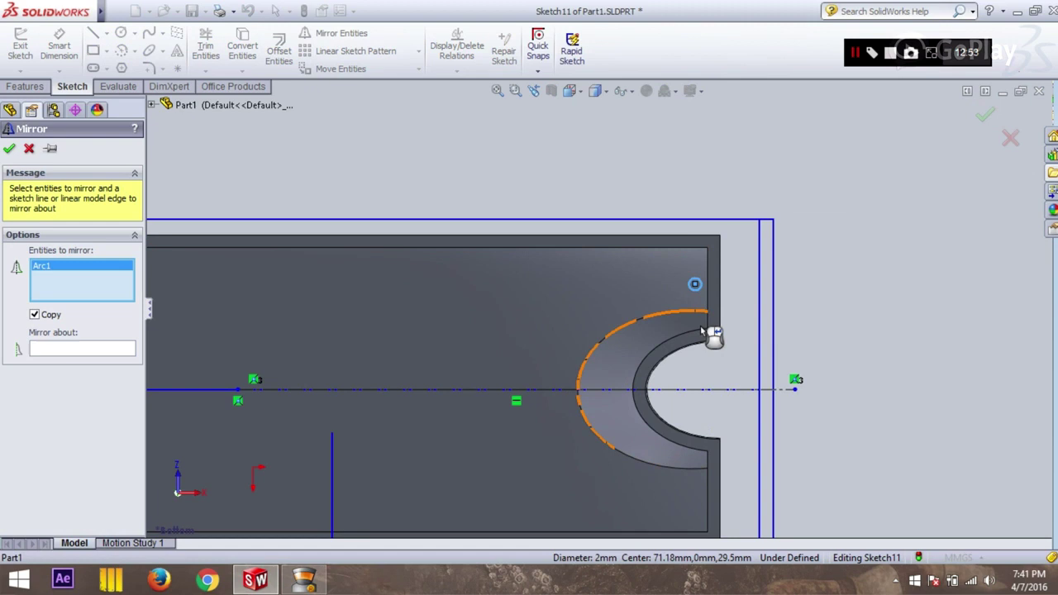
left_click(105, 355)
left_click(596, 392)
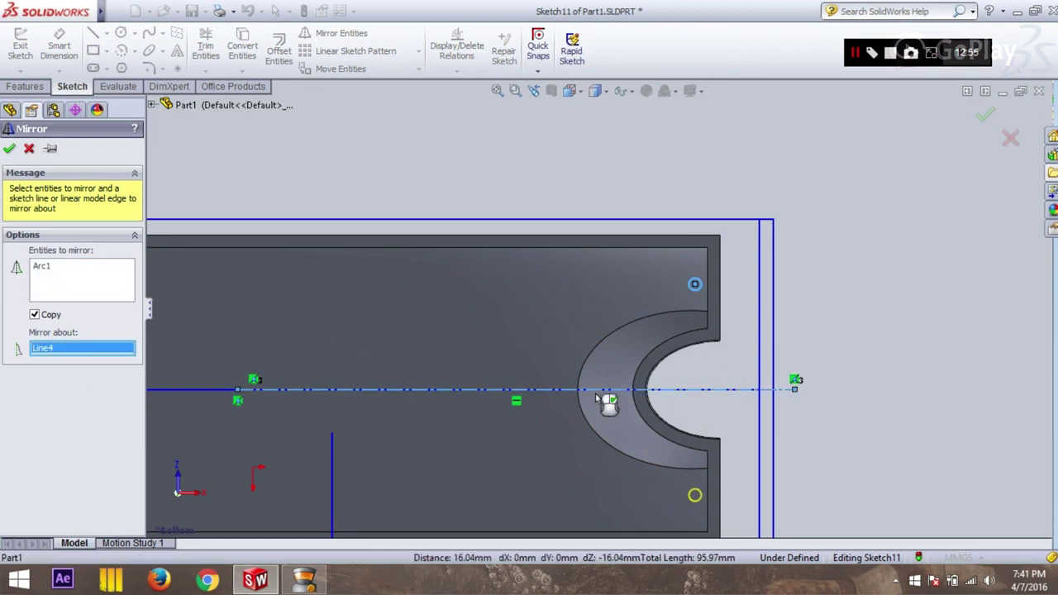
left_click(11, 147)
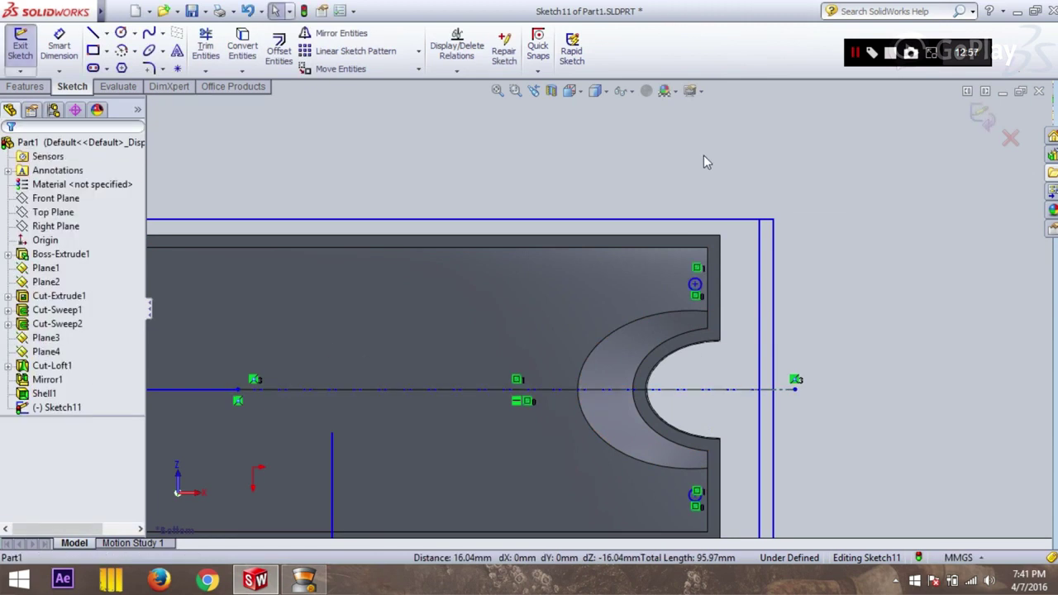
Step: Fit the part in view and close Sketch11
key("f")
scroll(886, 189, "up", 2)
scroll(361, 243, "up", 2)
scroll(643, 508, "down", 1)
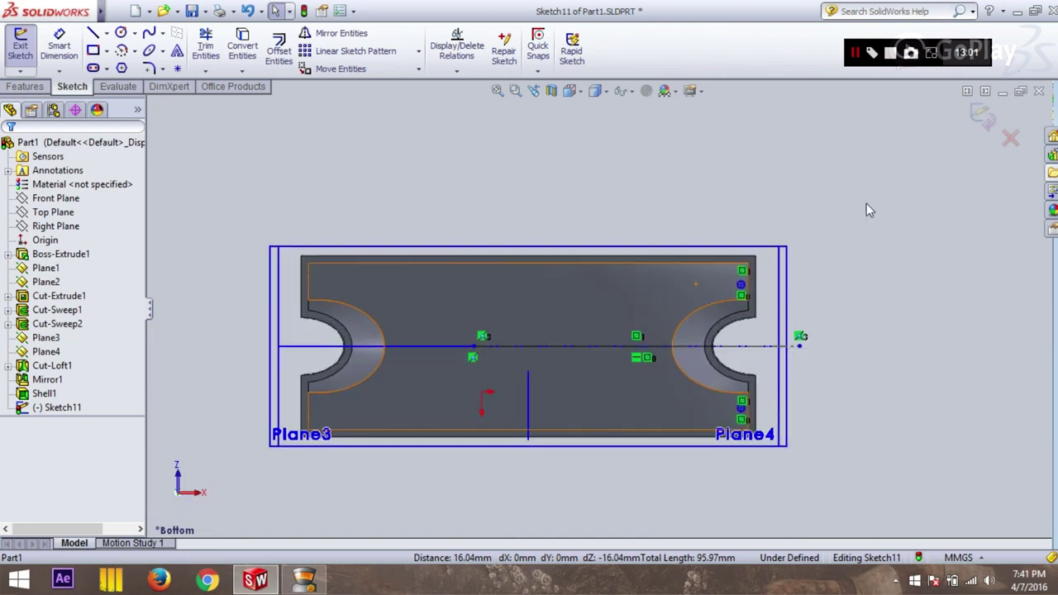
left_click(982, 116)
scroll(858, 231, "up", 1)
left_click(20, 41)
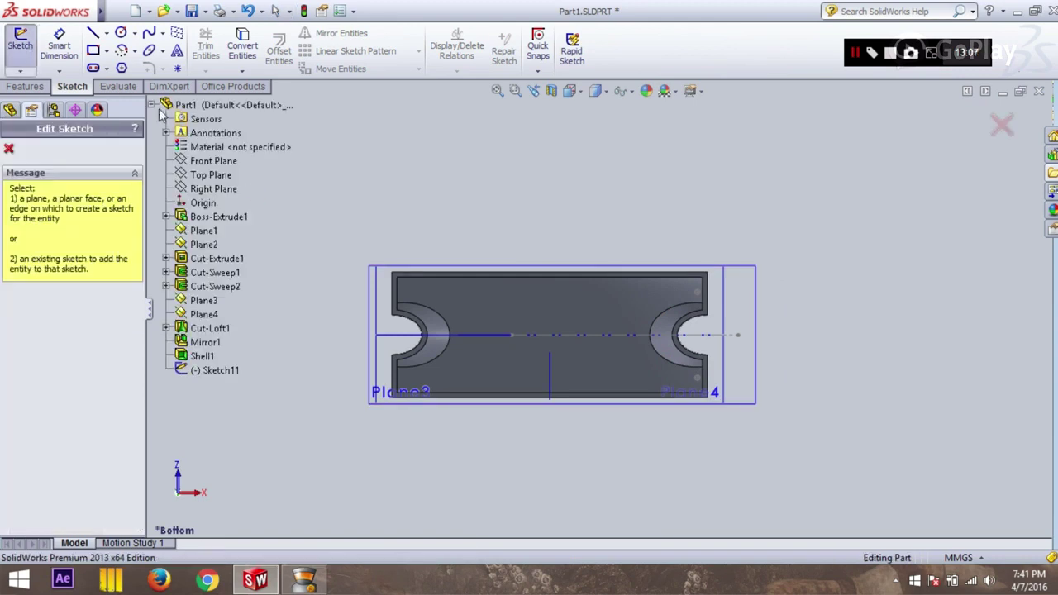
Step: Put Sketch12 on the Right Plane and view it Normal To from the bottom
left_click(217, 188)
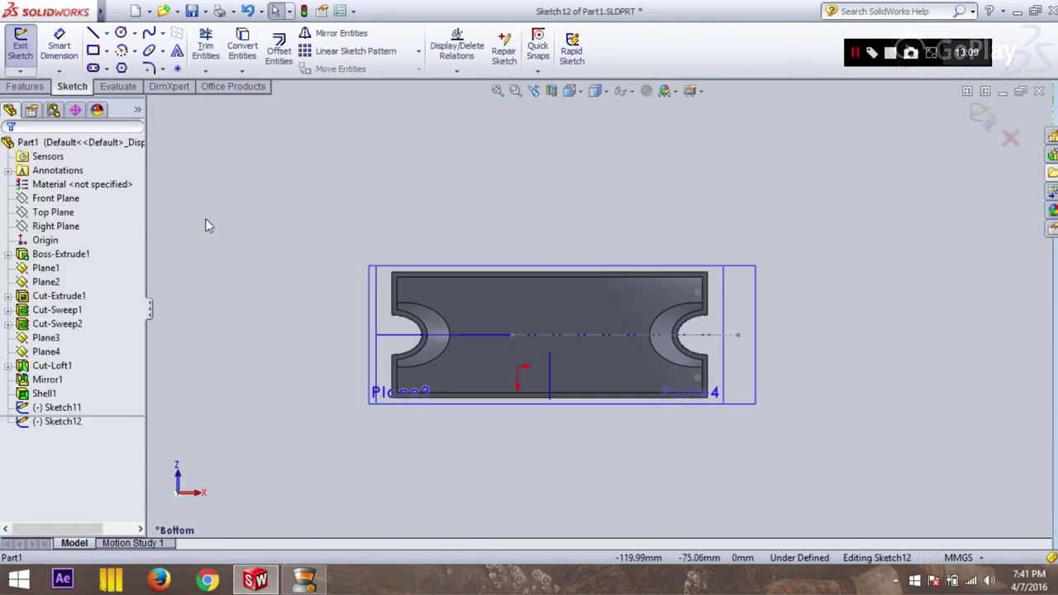
right_click(61, 423)
left_click(82, 379)
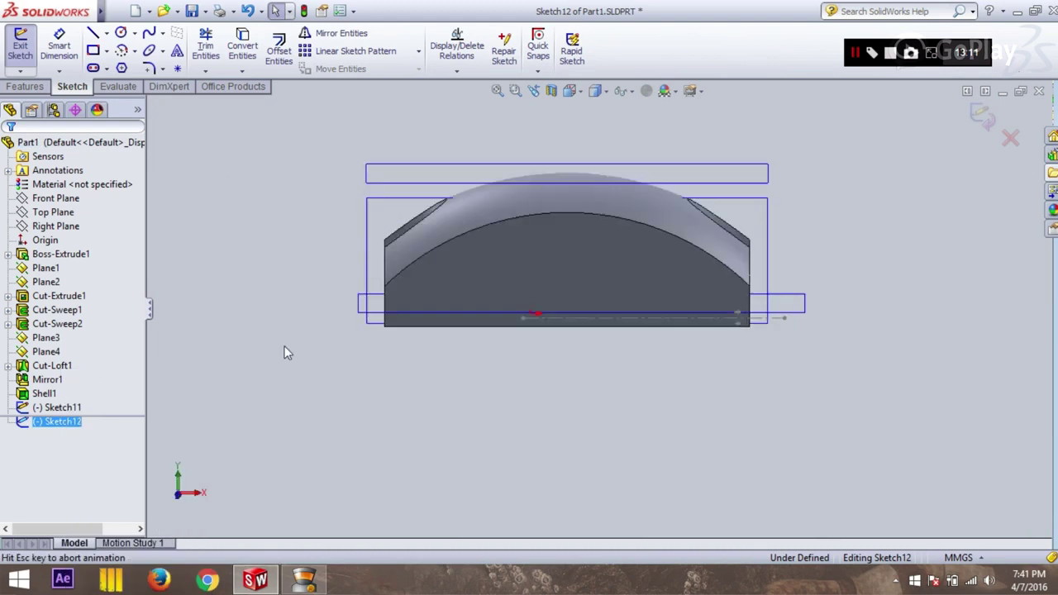
key("Escape")
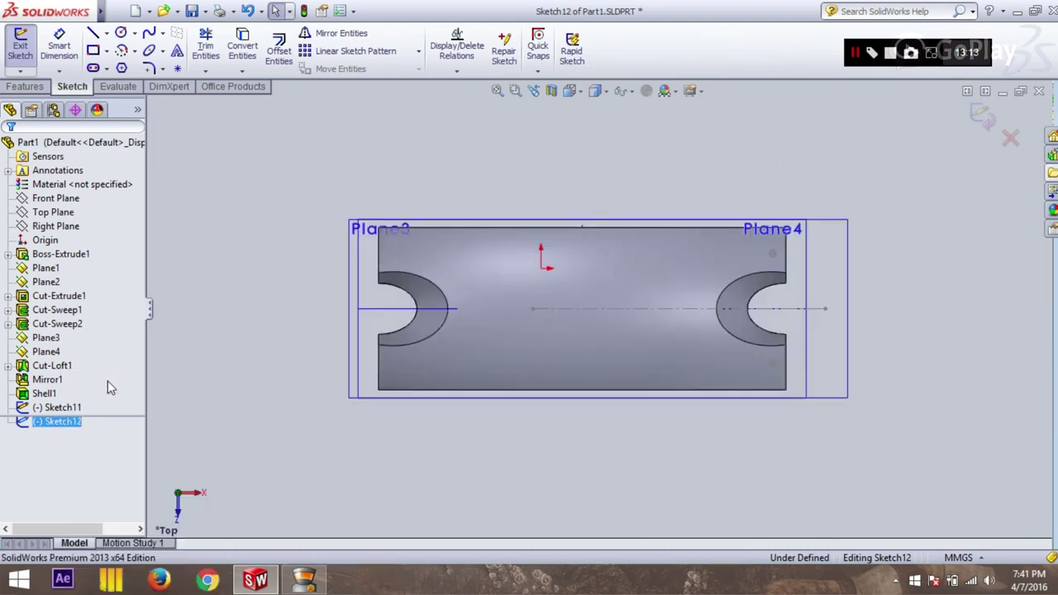
right_click(62, 428)
left_click(74, 378)
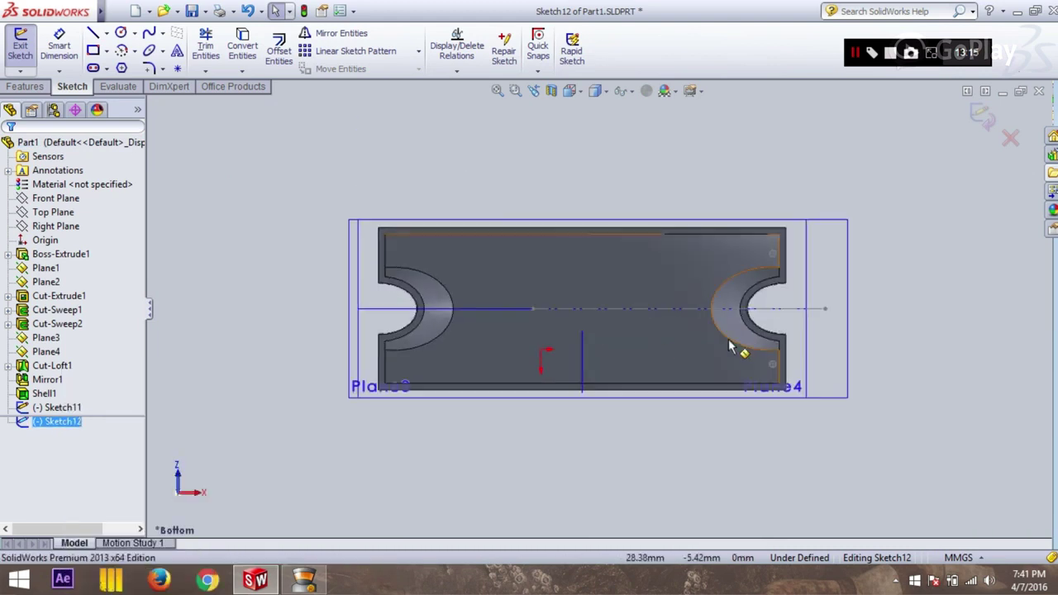
scroll(720, 170, "down", 1)
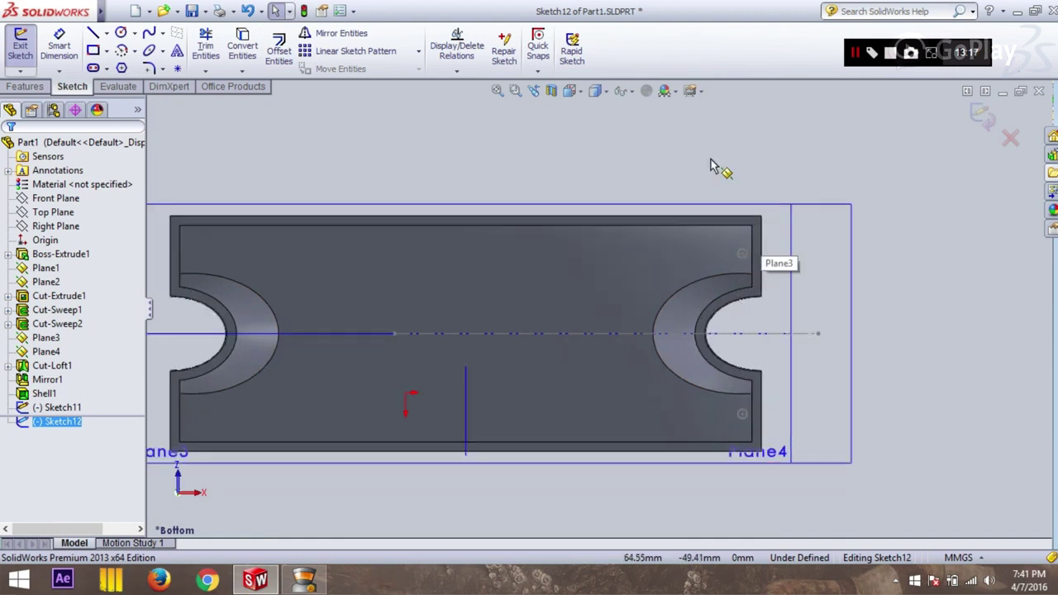
scroll(639, 174, "down", 2)
left_click(121, 32)
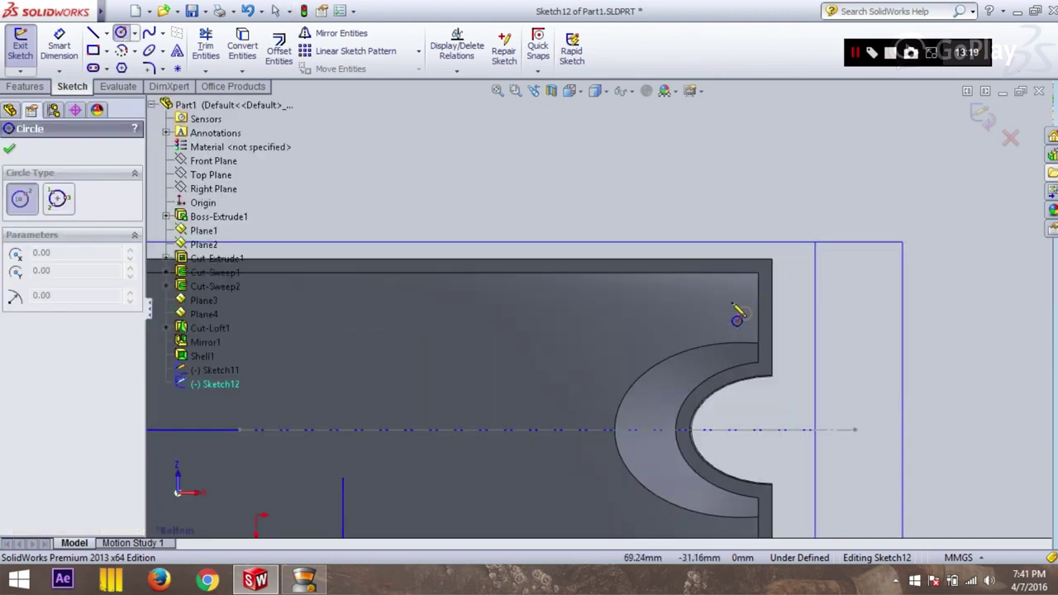
Step: Place a small circle near the top-right corner
left_click(751, 348)
type("2.01")
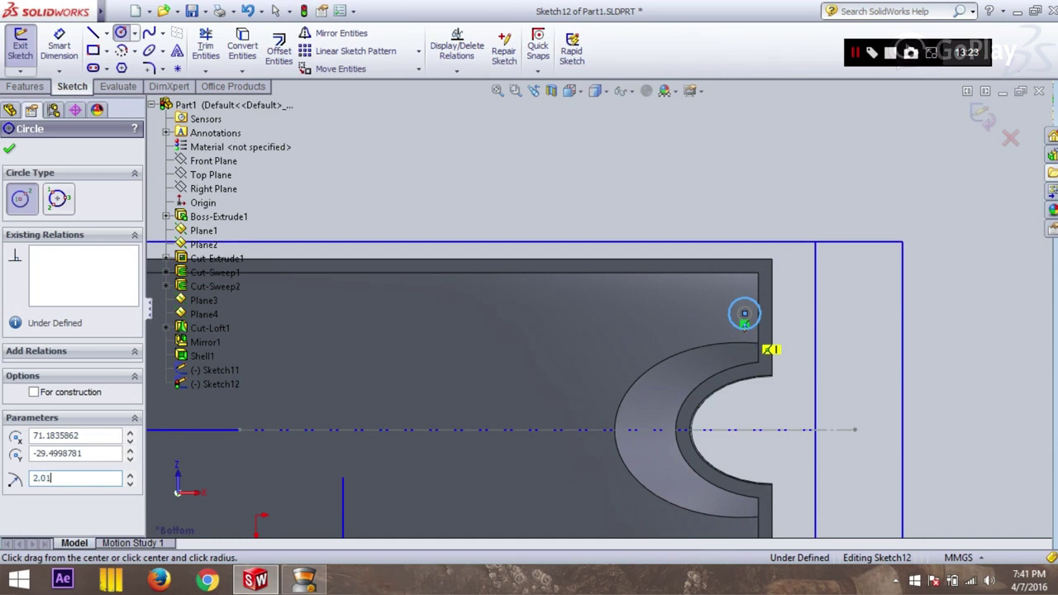
scroll(816, 278, "up", 1)
scroll(755, 341, "up", 2)
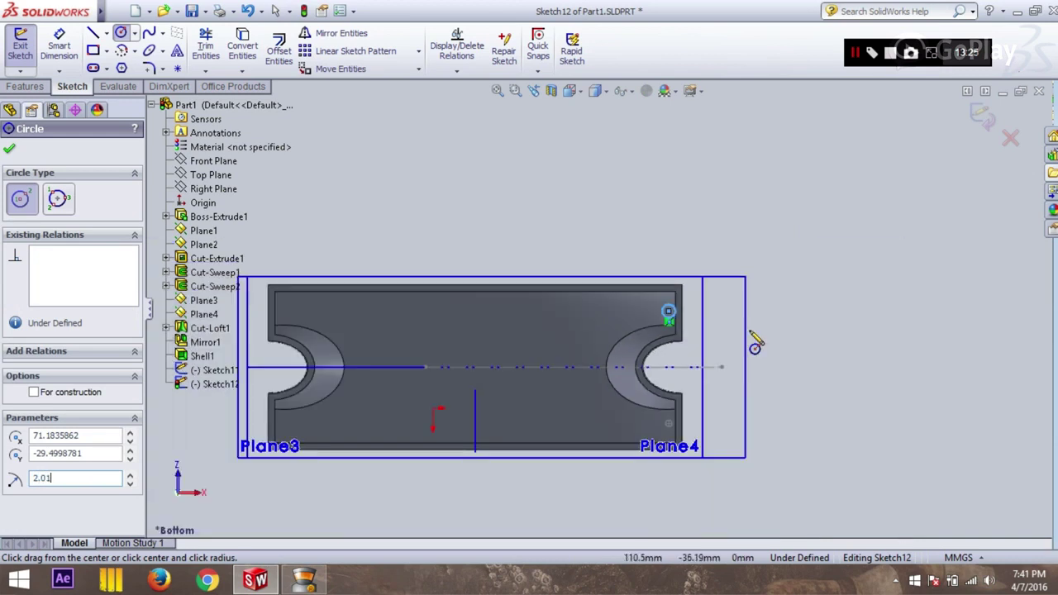
scroll(565, 445, "up", 1)
scroll(432, 402, "down", 1)
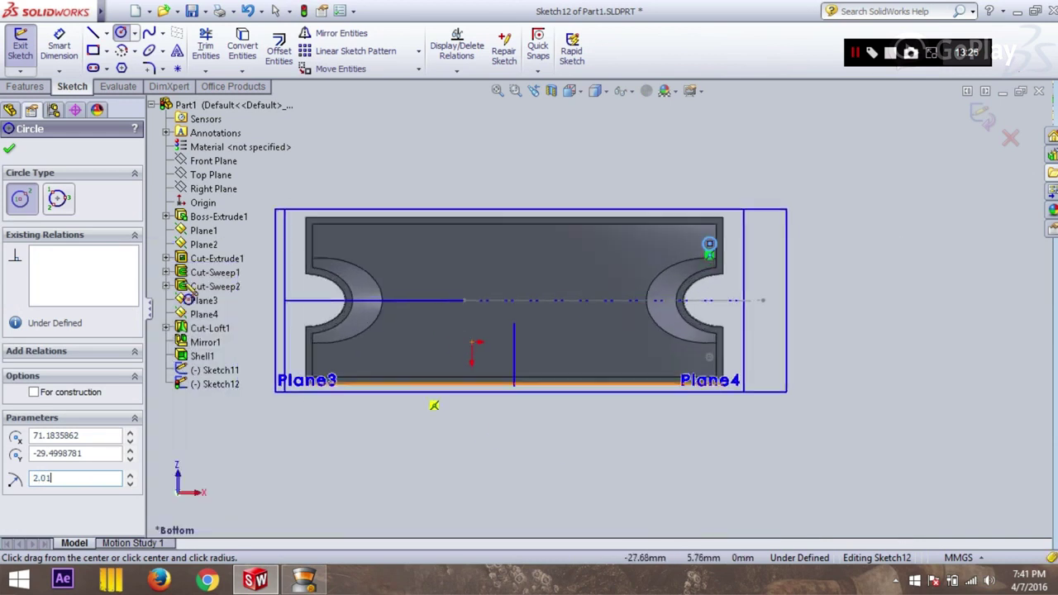
left_click(10, 152)
Step: Add a 2.01 mm-radius circle near the lower-right corner
left_click(107, 34)
left_click(141, 65)
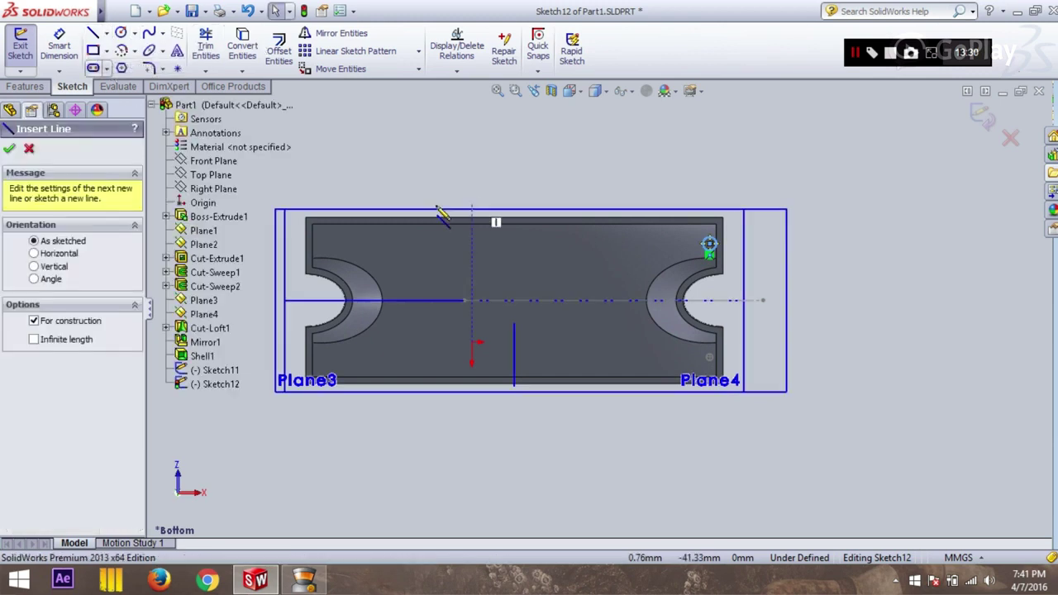
left_click(29, 150)
scroll(749, 373, "down", 5)
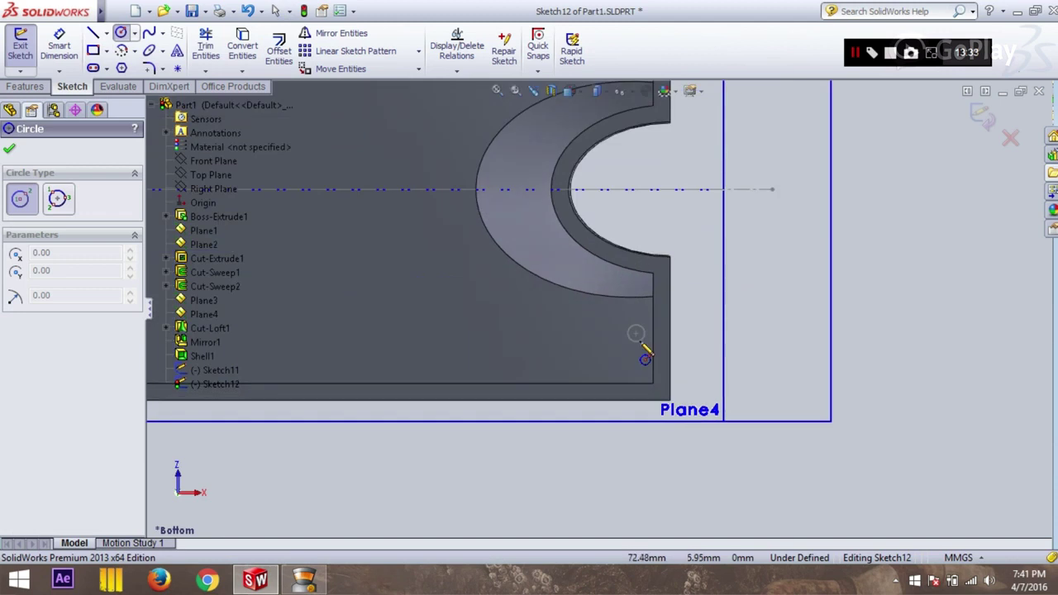
left_click(636, 334)
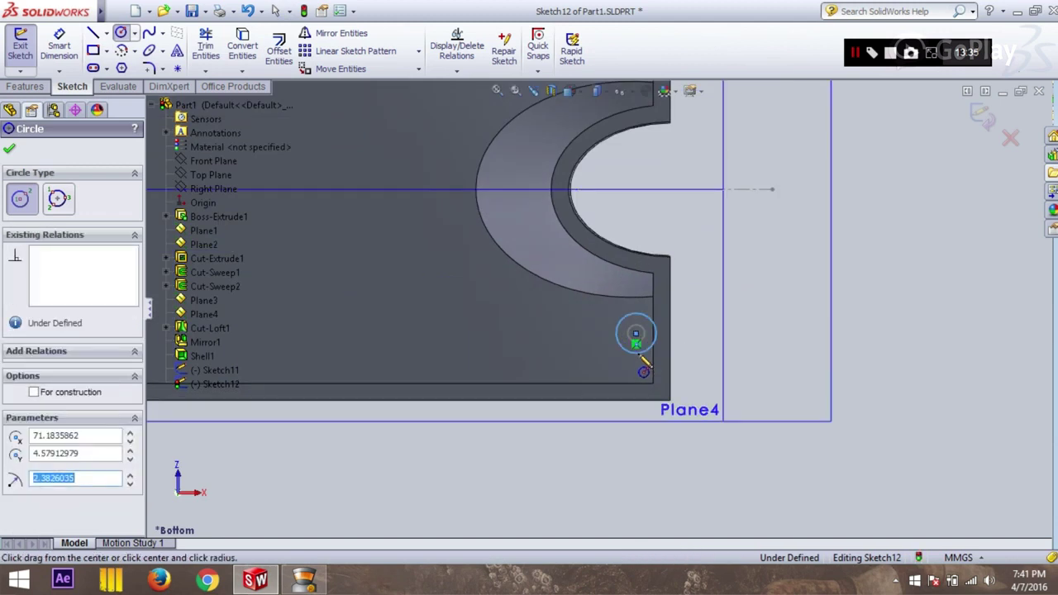
type("2.01")
key("Return")
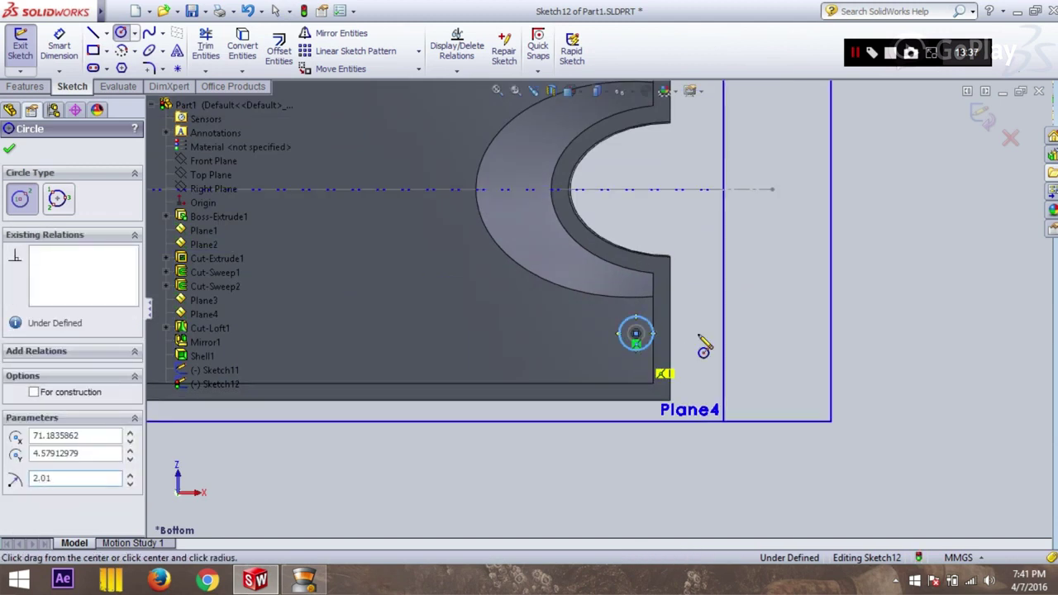
scroll(827, 257, "up", 3)
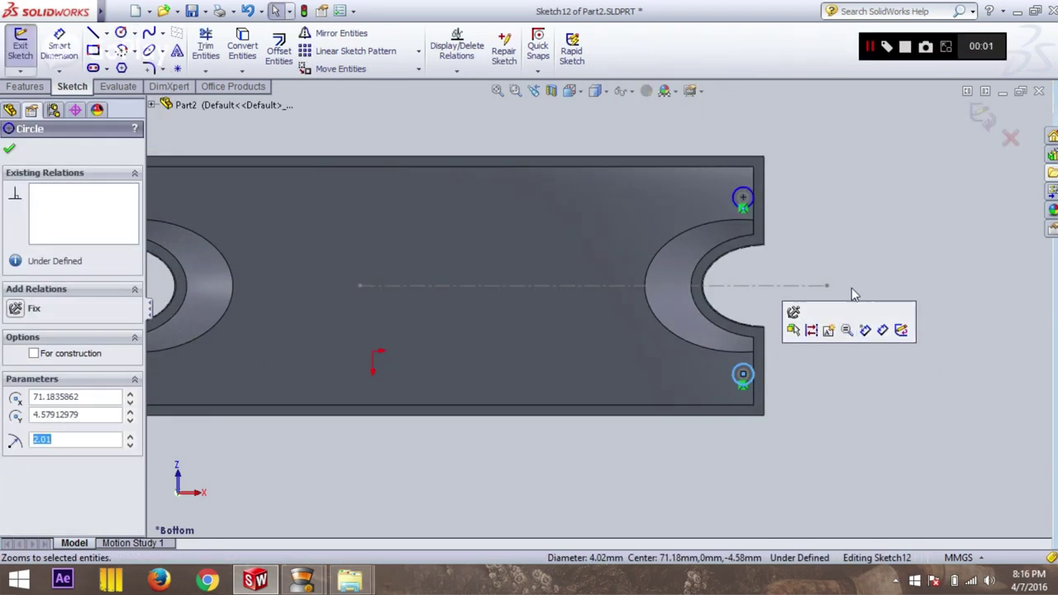
Step: Close Sketch12 and fit the part in view
left_click(984, 118)
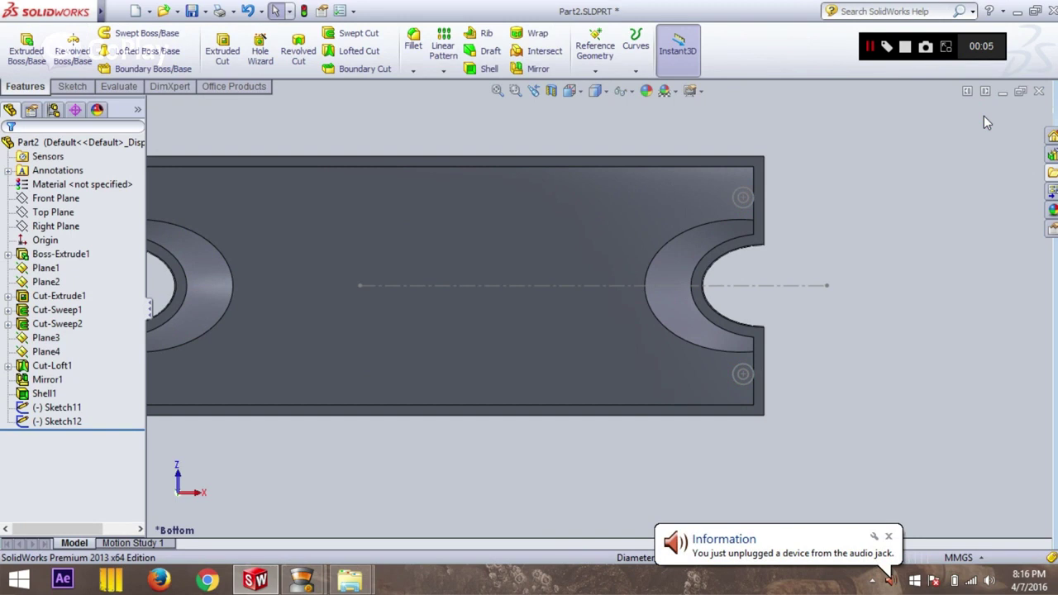
key("f")
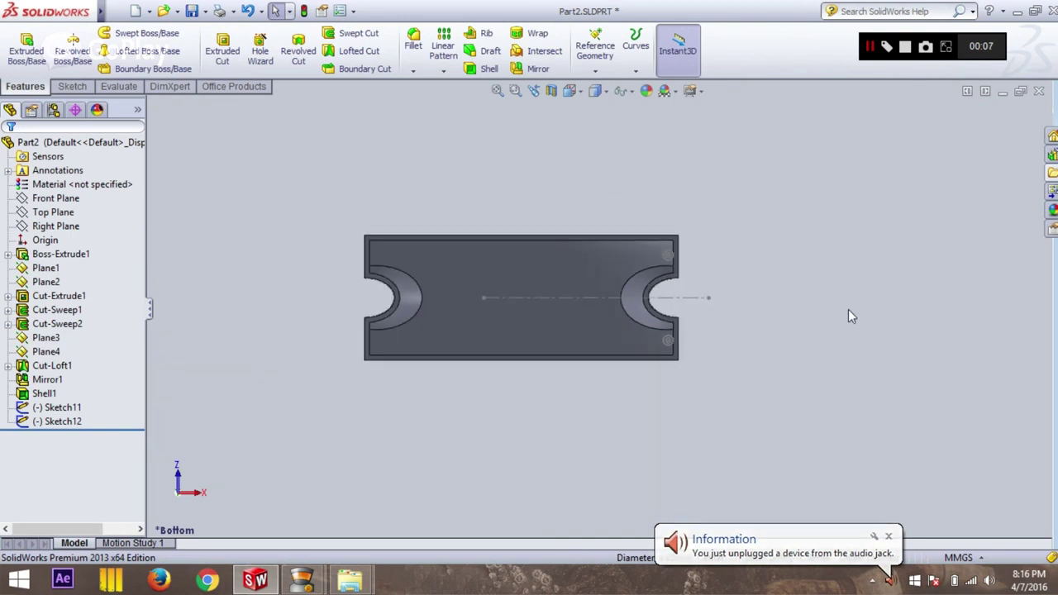
left_click(889, 538)
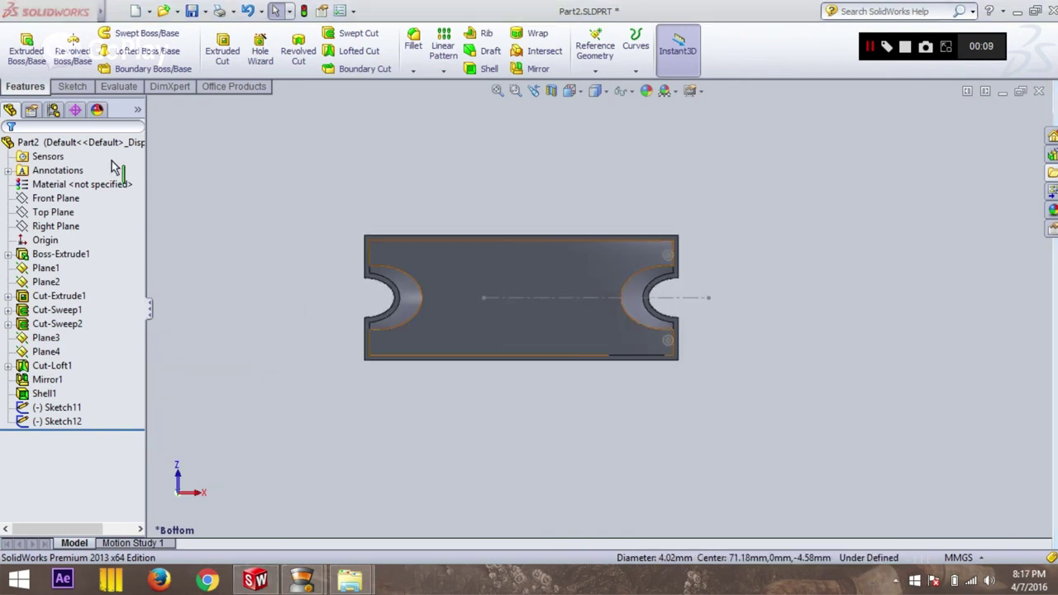
Step: Start Sketch13 on the Top Plane
left_click(70, 87)
left_click(20, 41)
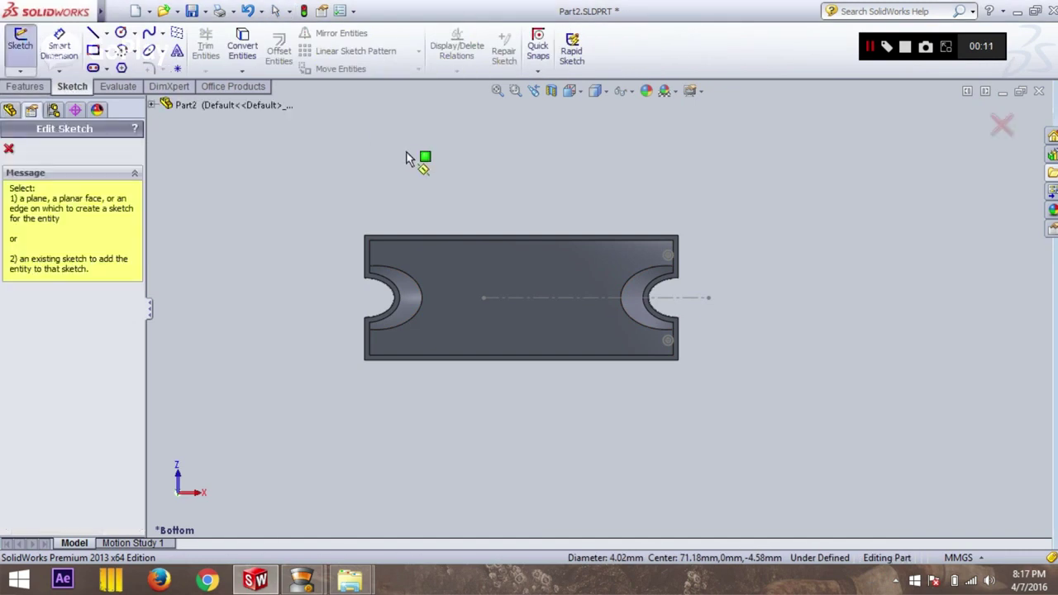
middle_click_drag(418, 158, 296, 188)
left_click(152, 106)
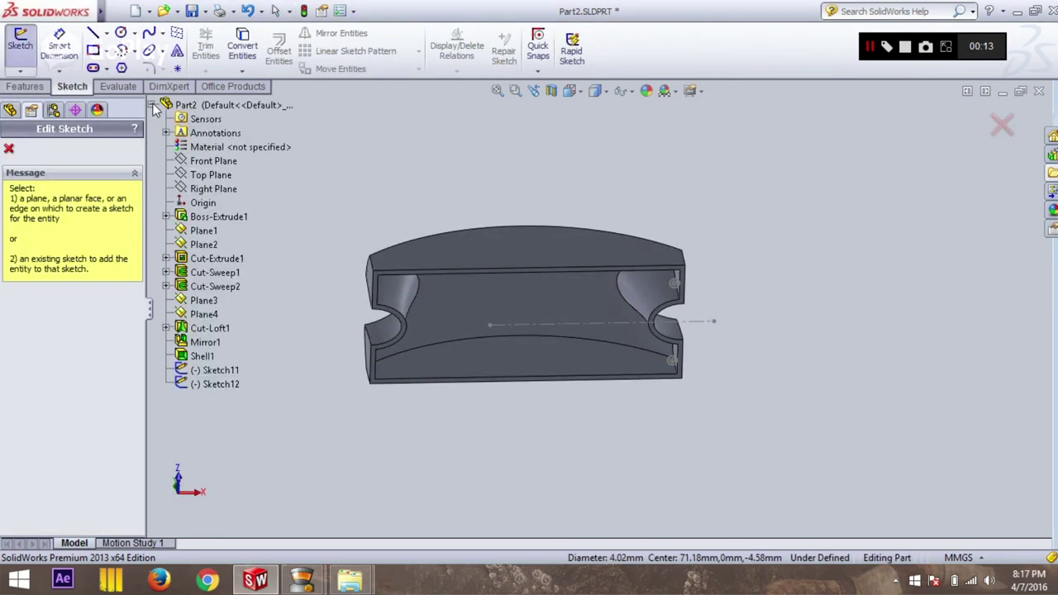
left_click(212, 176)
right_click(77, 438)
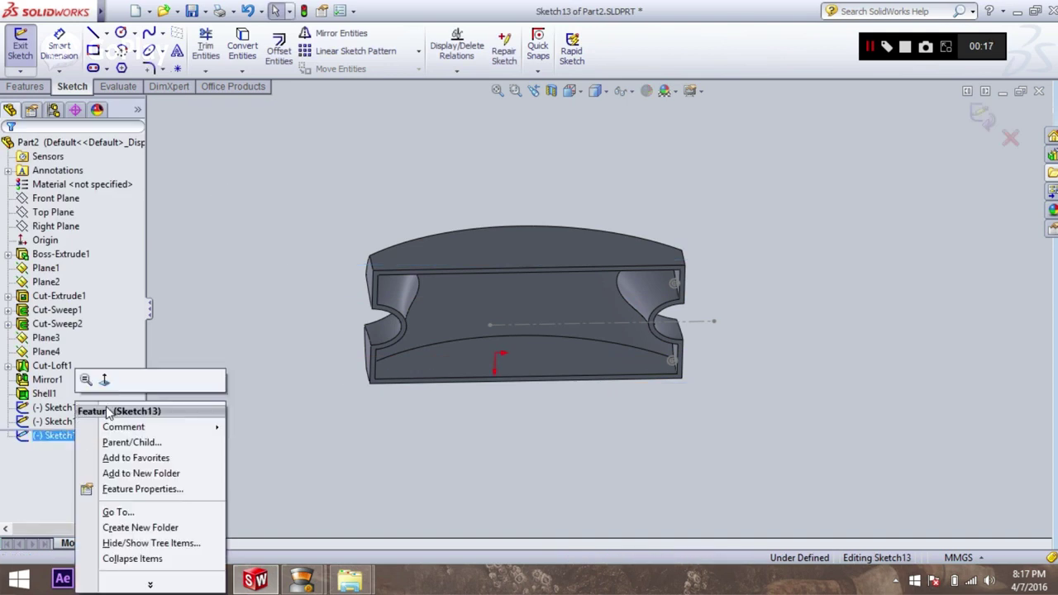
Step: View Sketch13 Normal To from below and show reference planes Plane3 and Plane4
left_click(106, 378)
right_click(85, 439)
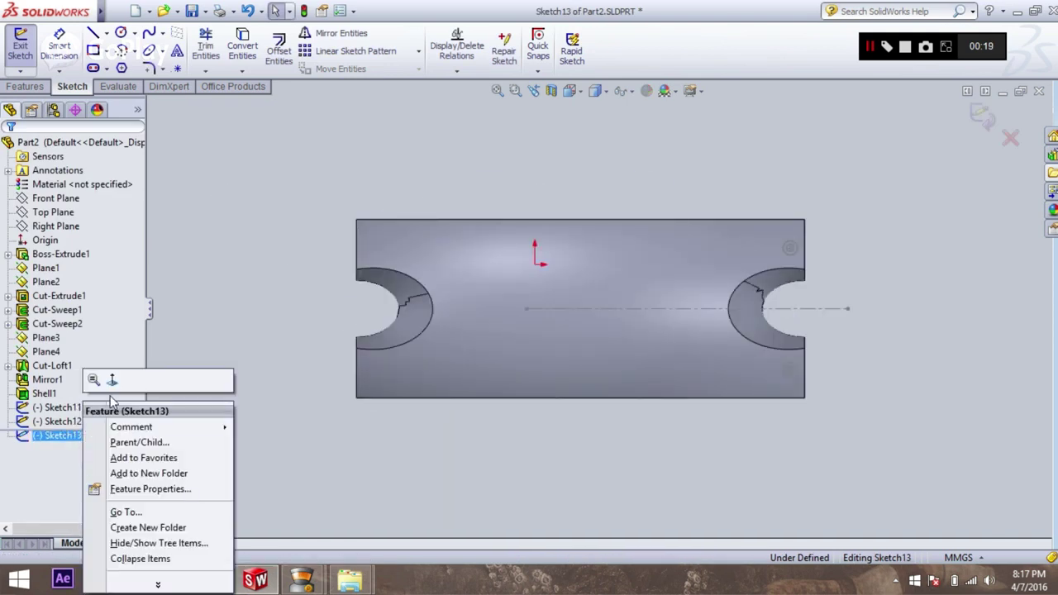
left_click(103, 378)
left_click(625, 90)
left_click(620, 237)
Step: Draw a vertical line from the part's top-left corner to the bottom edge
left_click(93, 36)
left_click(357, 221)
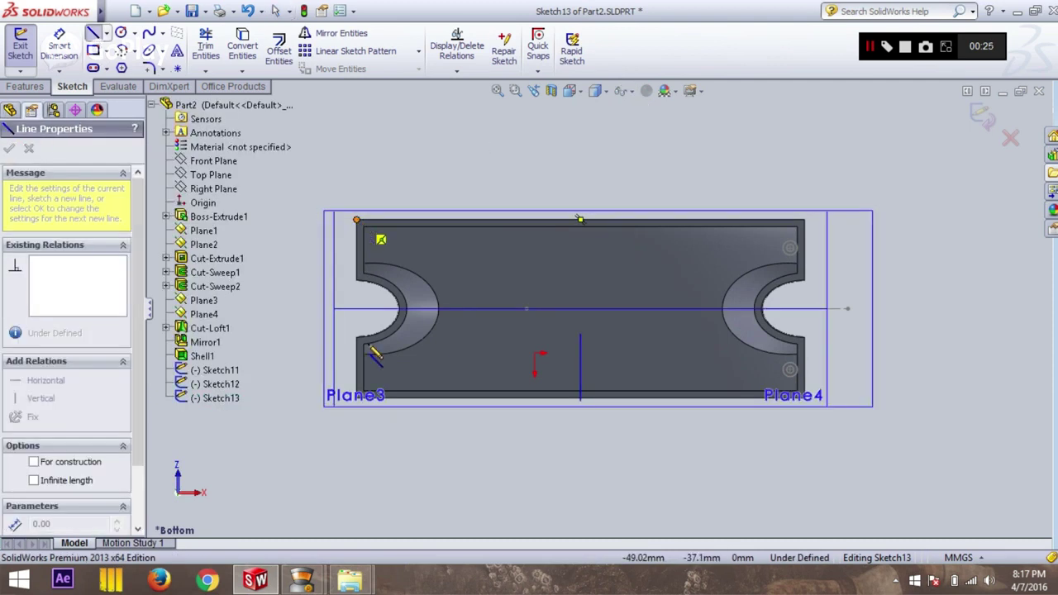
scroll(370, 411, "down", 3)
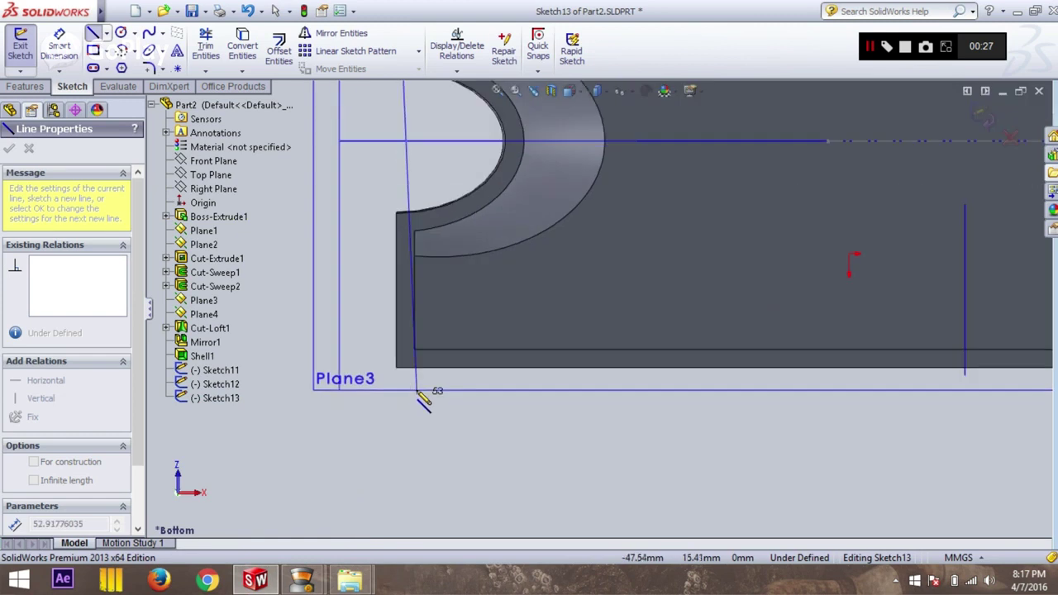
left_click(397, 369)
scroll(502, 247, "up", 3)
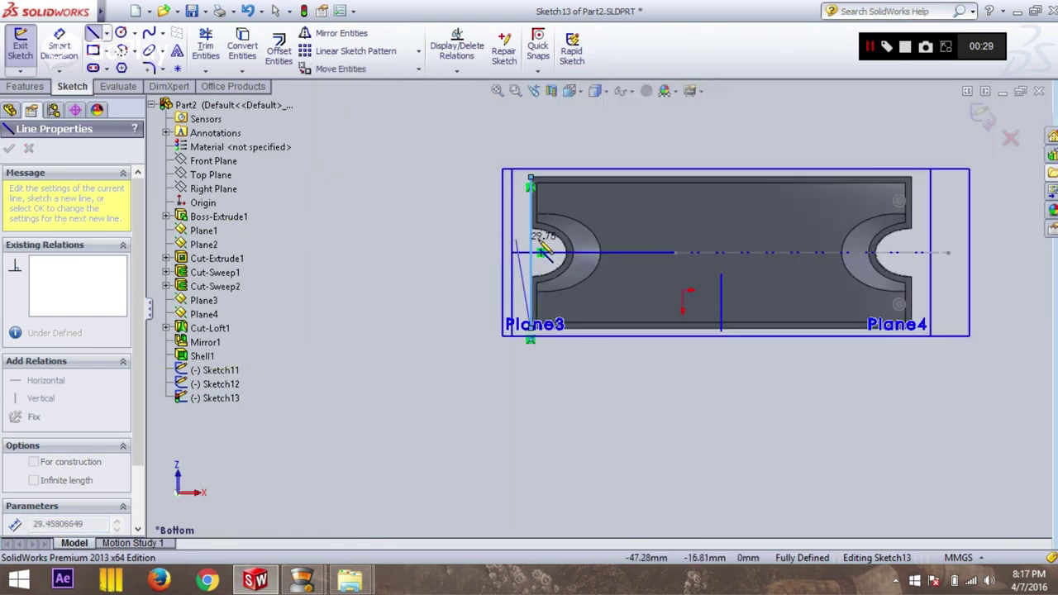
scroll(662, 277, "up", 1)
key("Escape")
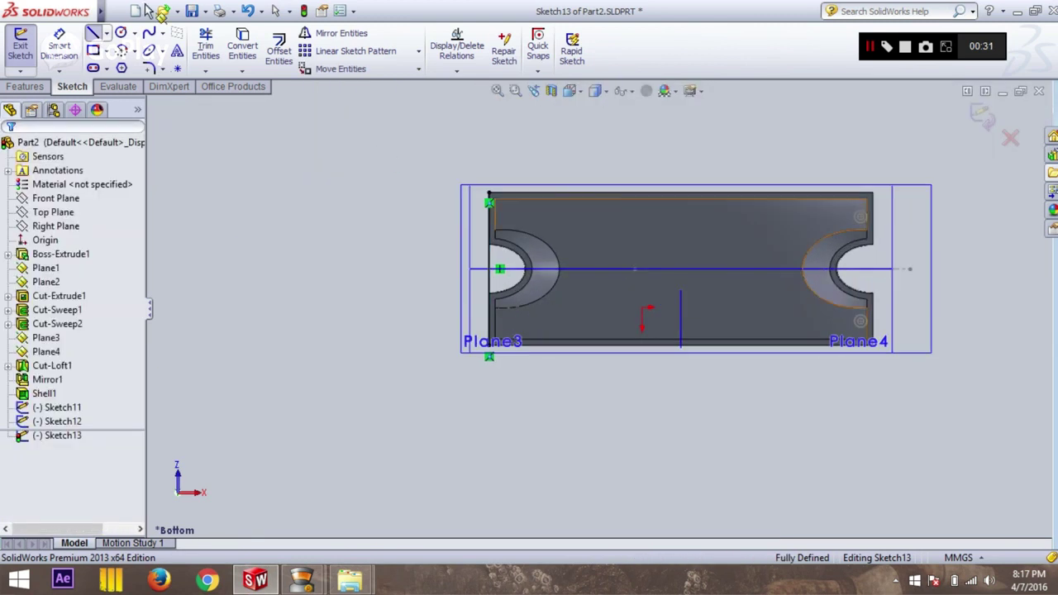
Step: Draw a short horizontal line from the left notch with length 16
left_click(91, 33)
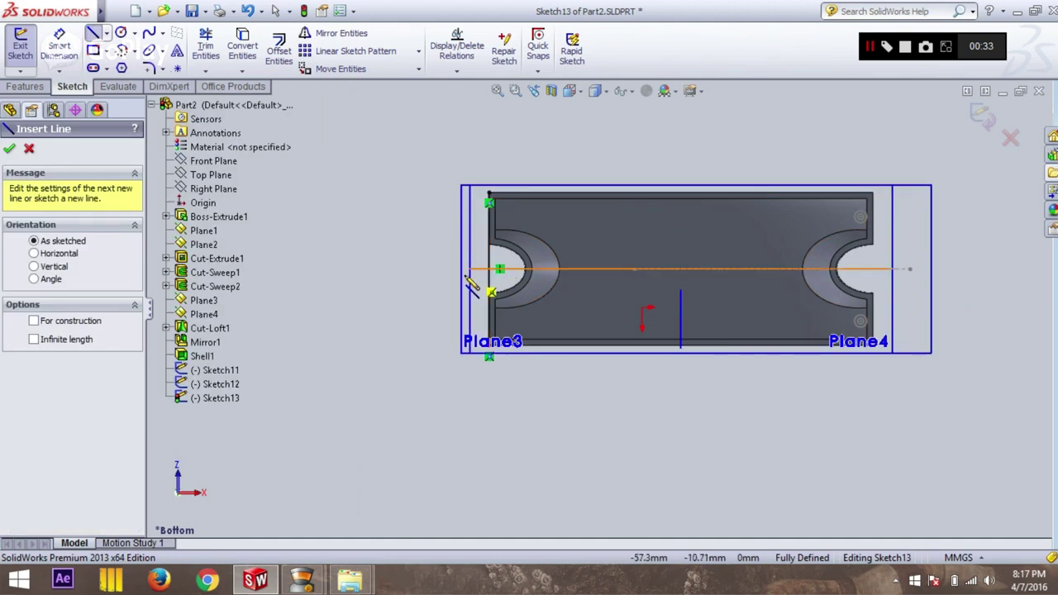
scroll(500, 277, "down", 1)
left_click_drag(475, 273, 579, 273)
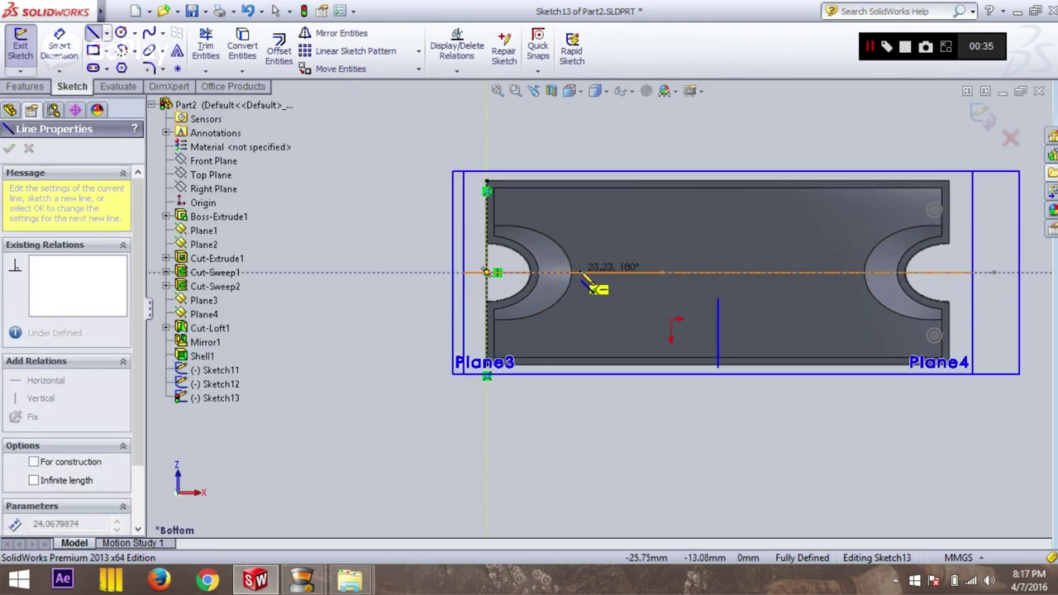
key("Escape")
key("Escape")
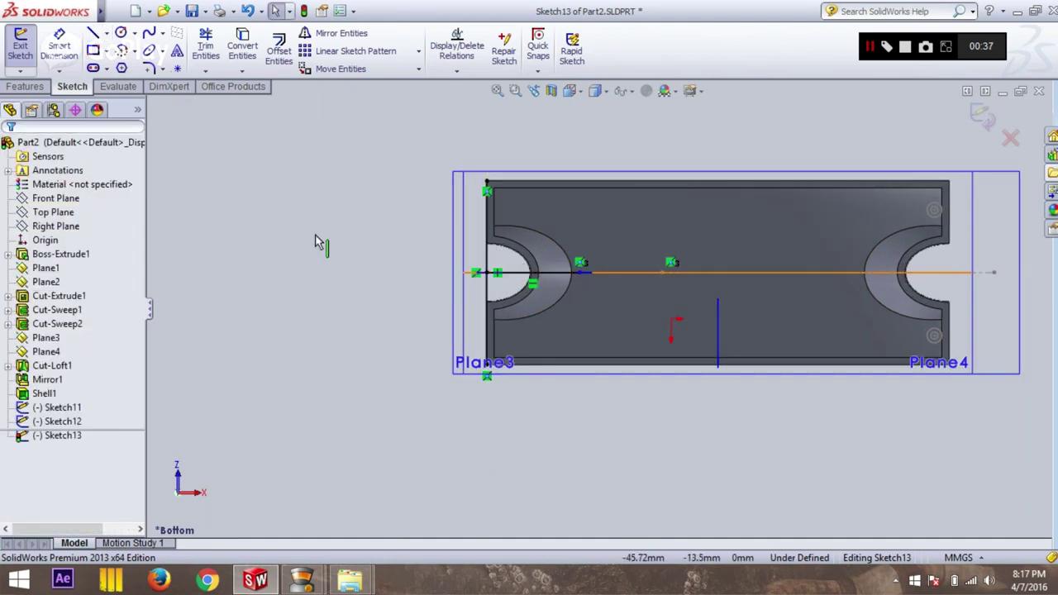
left_click(526, 277)
type("16")
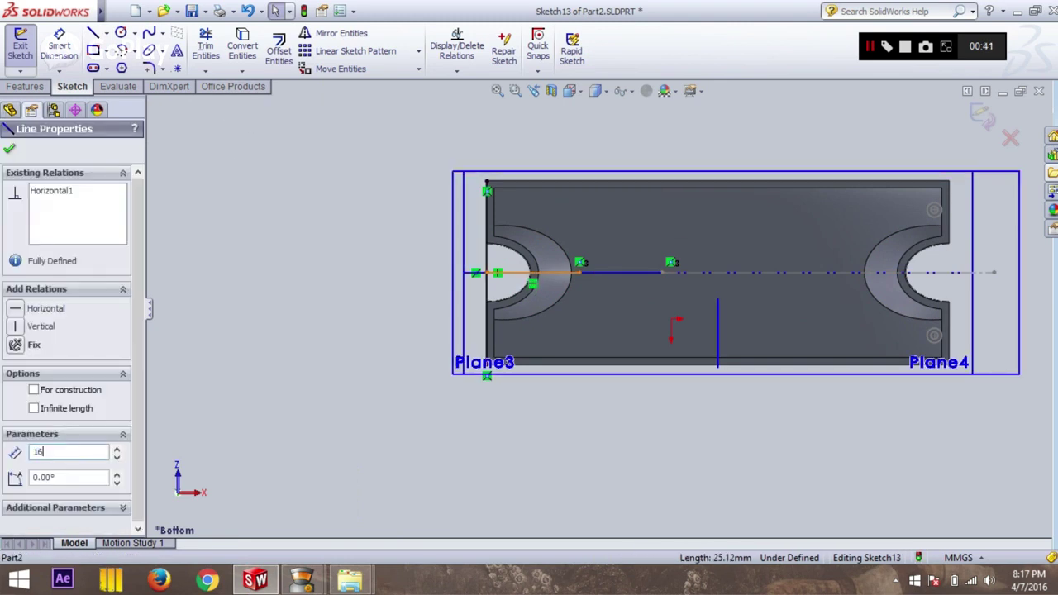
key("Return")
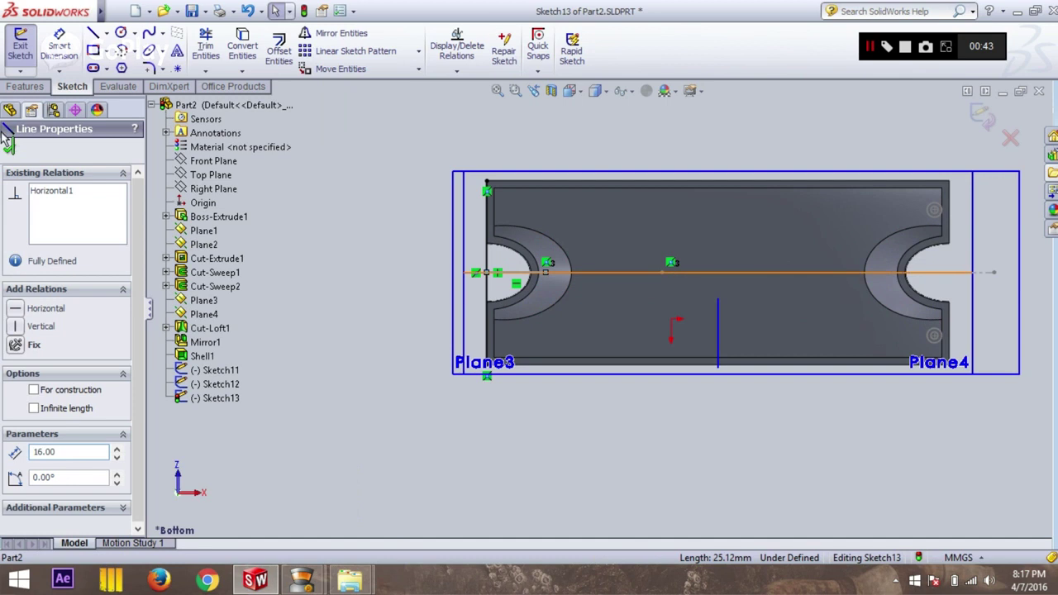
left_click(10, 150)
Step: Add a 1 mm-radius circle at the horizontal line's end point
left_click(120, 35)
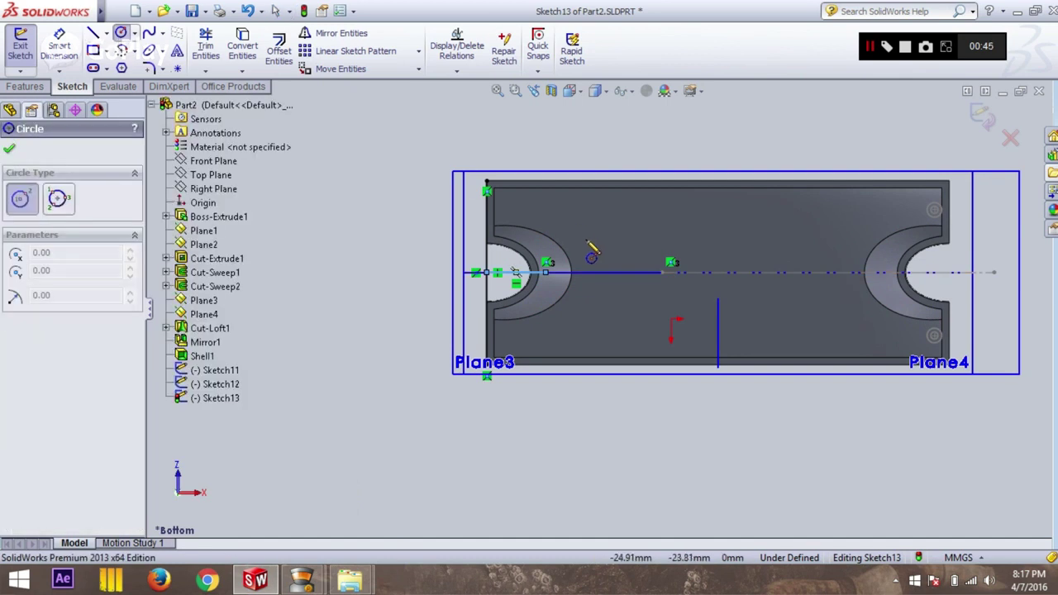
scroll(567, 248, "down", 2)
scroll(530, 297, "down", 2)
left_click(520, 299)
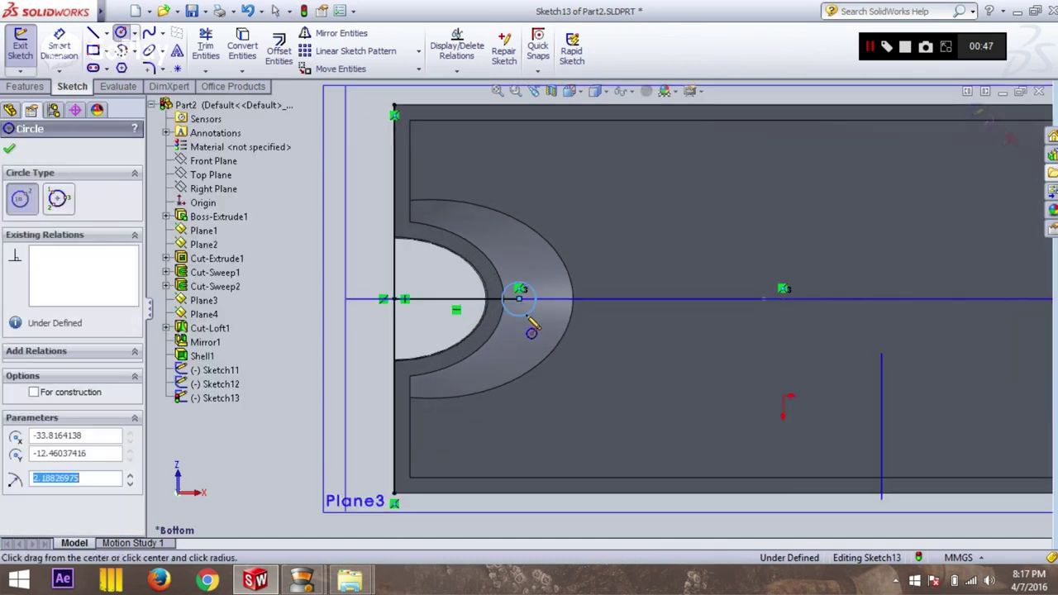
left_click(76, 479)
type("1")
key("Return")
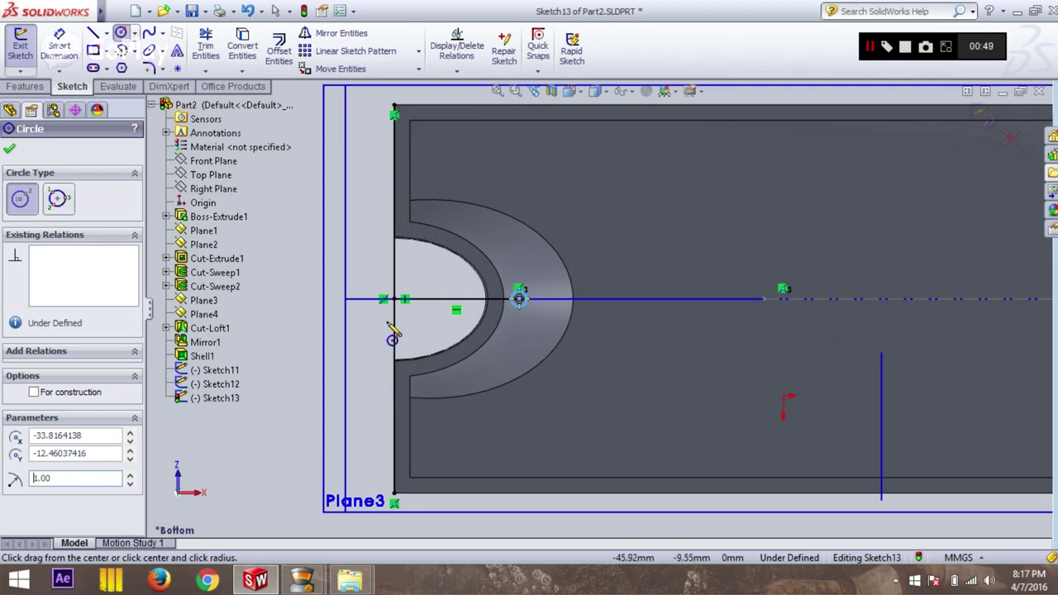
left_click(9, 149)
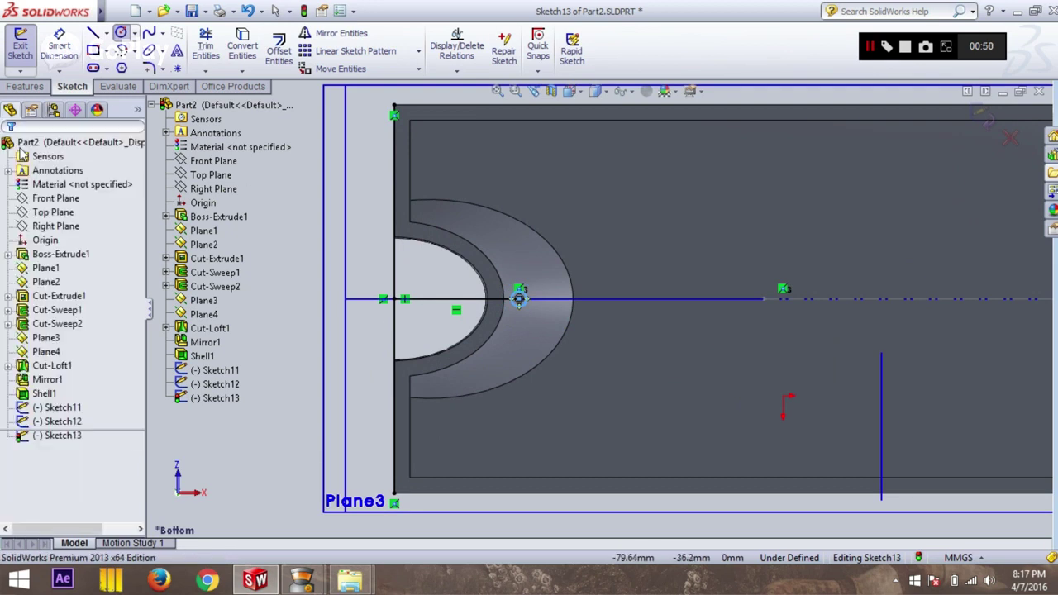
Step: Delete the stray vertical and horizontal lines and close Sketch13
left_click(394, 266)
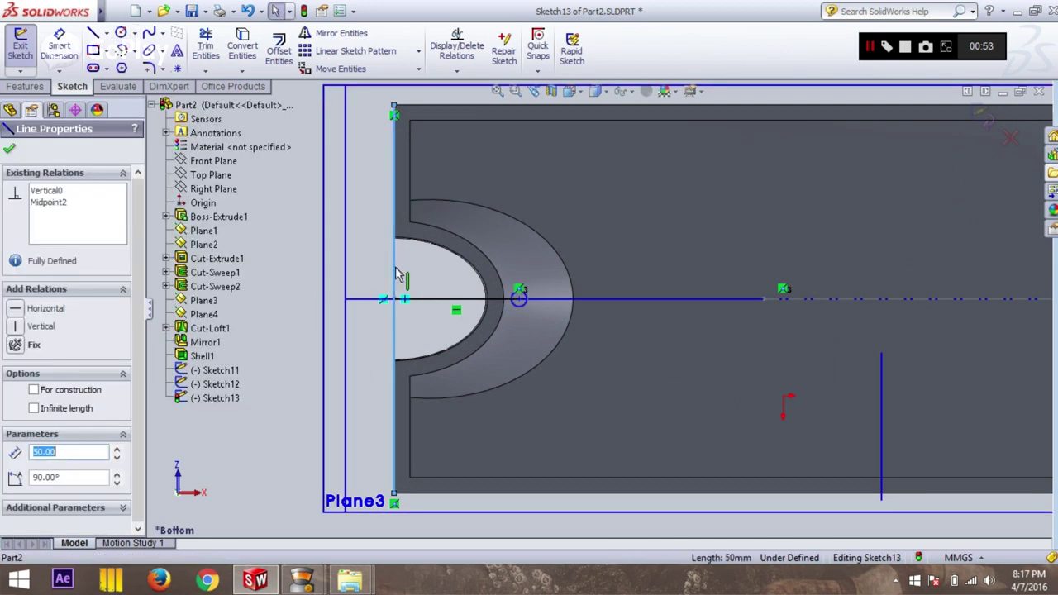
key("Delete")
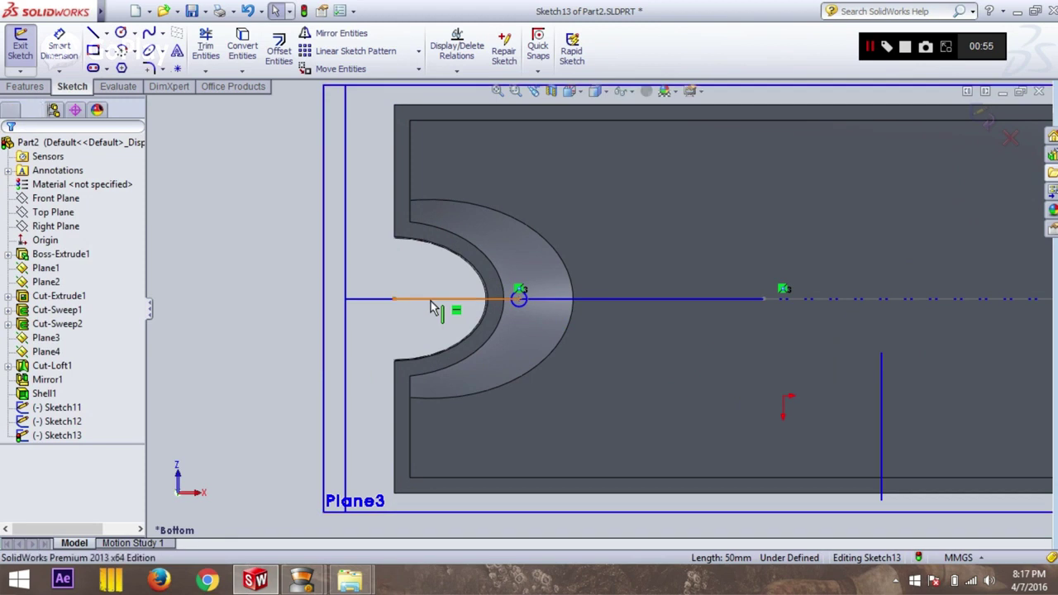
left_click(432, 301)
key("Delete")
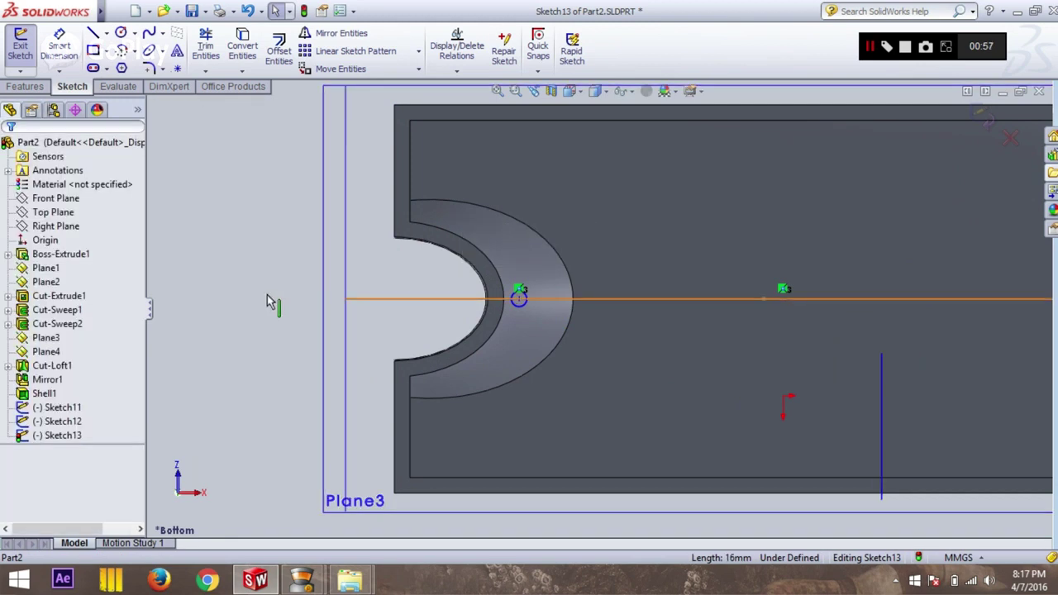
key("f")
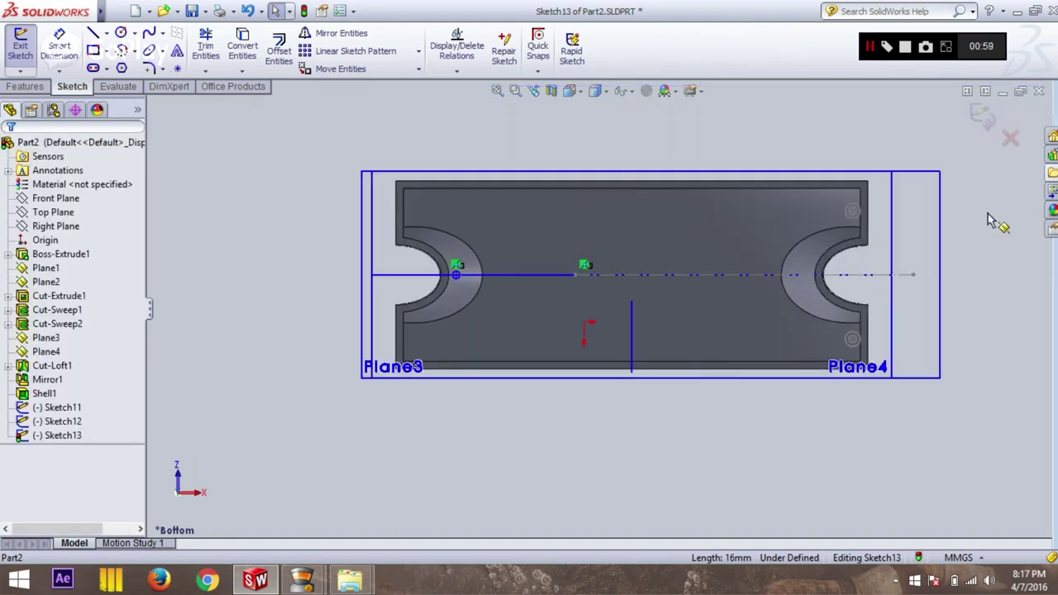
left_click(982, 116)
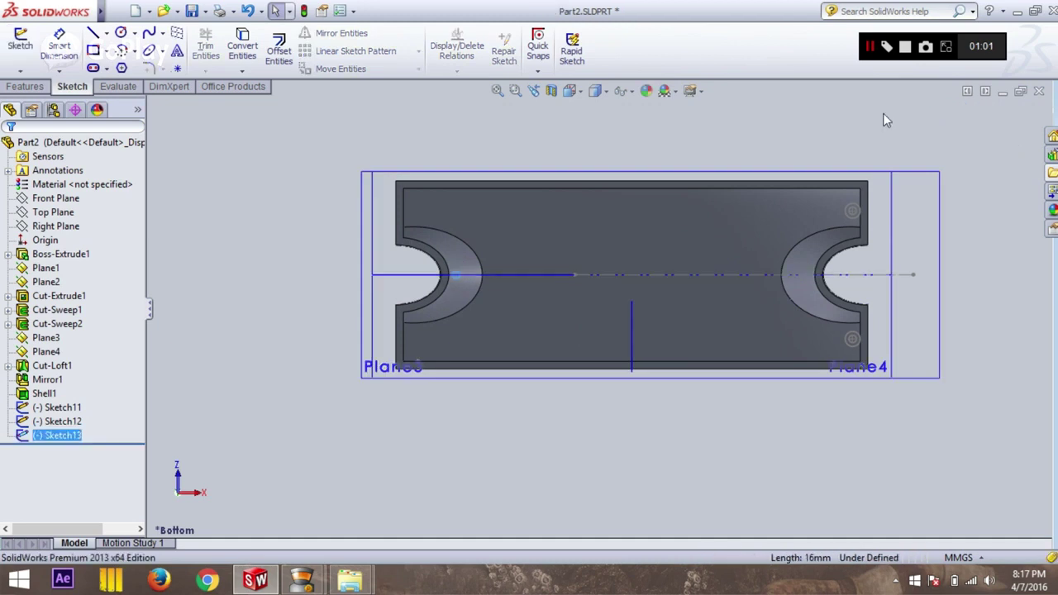
Step: Reopen Sketch13 briefly and close it again
middle_click_drag(716, 153, 716, 168)
left_click(25, 49)
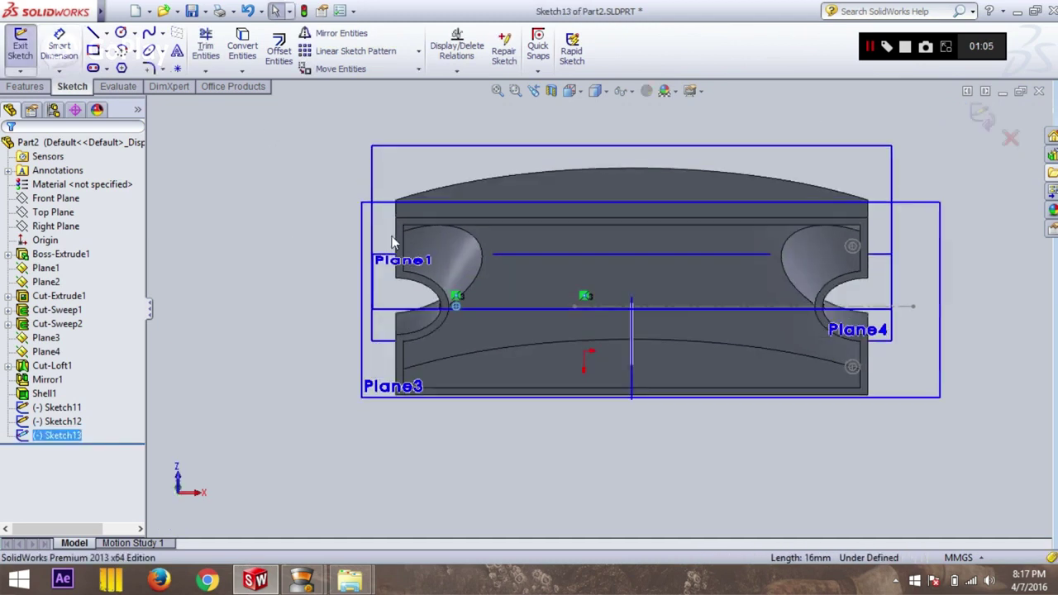
left_click(984, 120)
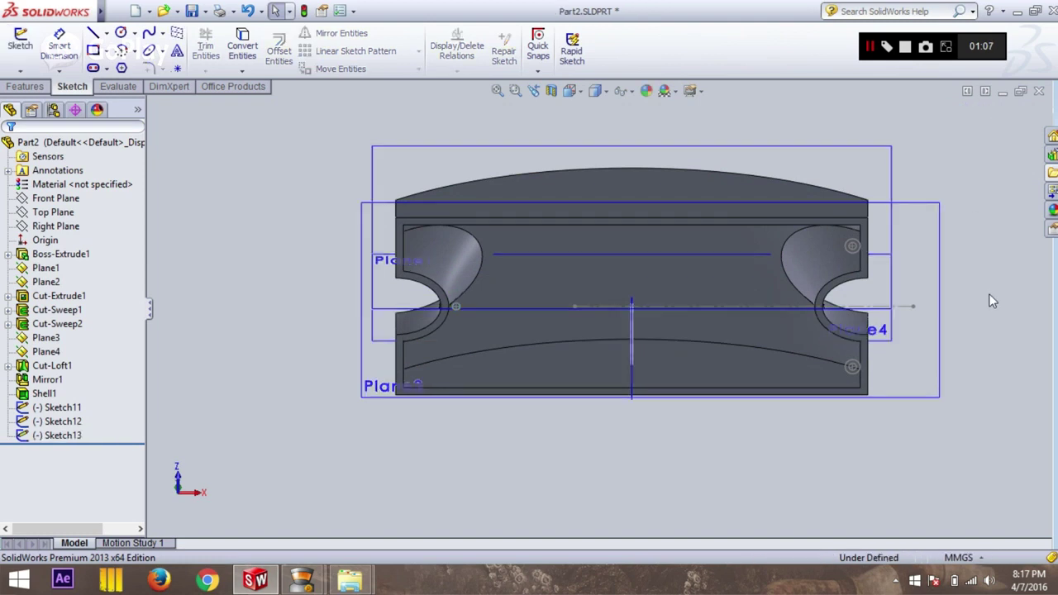
Step: Start Sketch14 on the Top Plane and view it Normal To from below
mouse_move(260, 241)
middle_mouse_down()
mouse_move(262, 227)
mouse_move(268, 304)
mouse_move(256, 281)
middle_mouse_up()
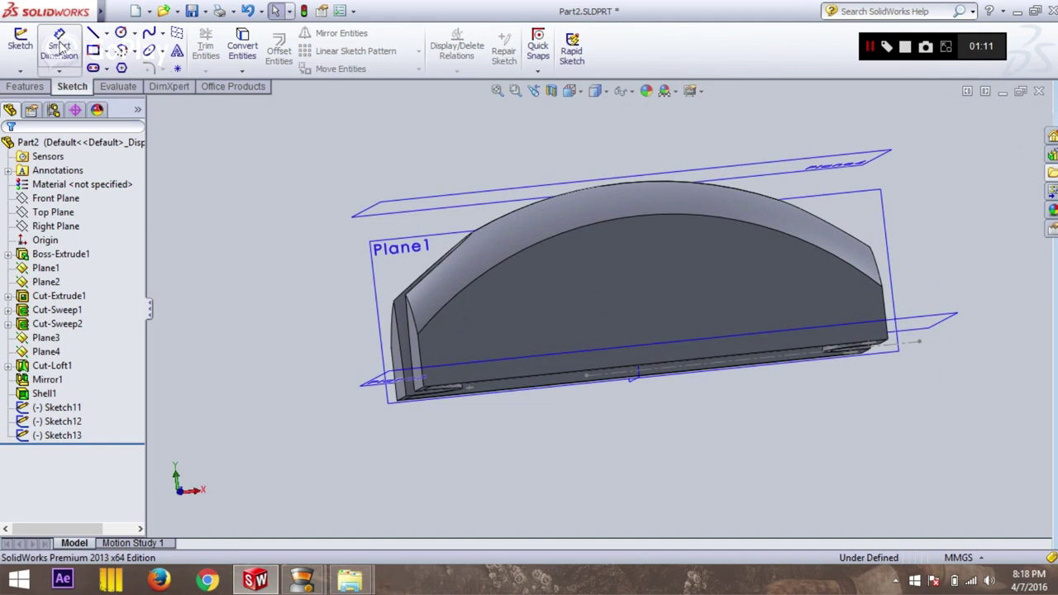
left_click(20, 41)
left_click(153, 106)
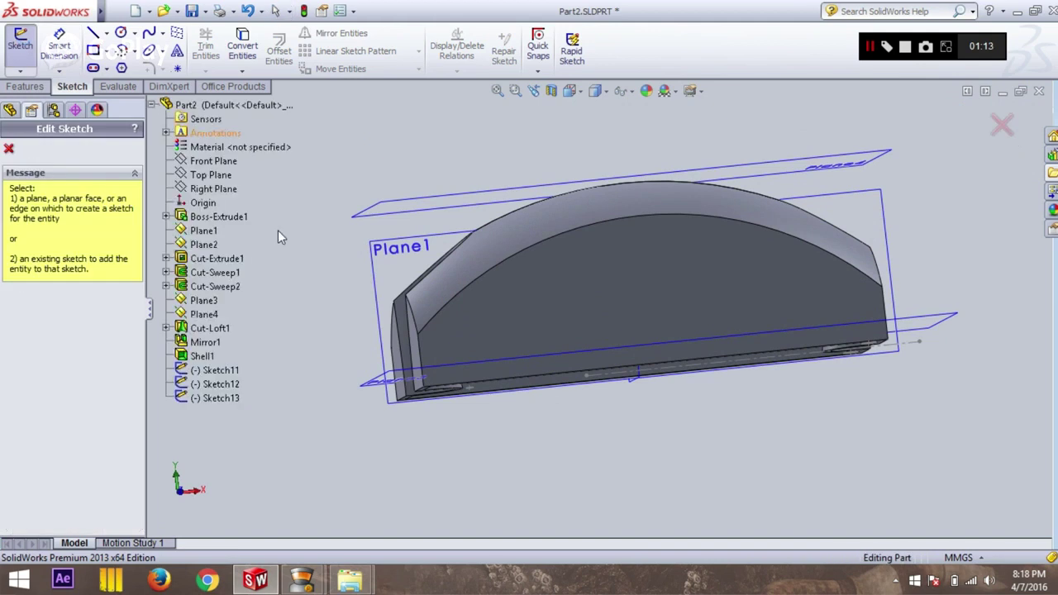
left_click(223, 176)
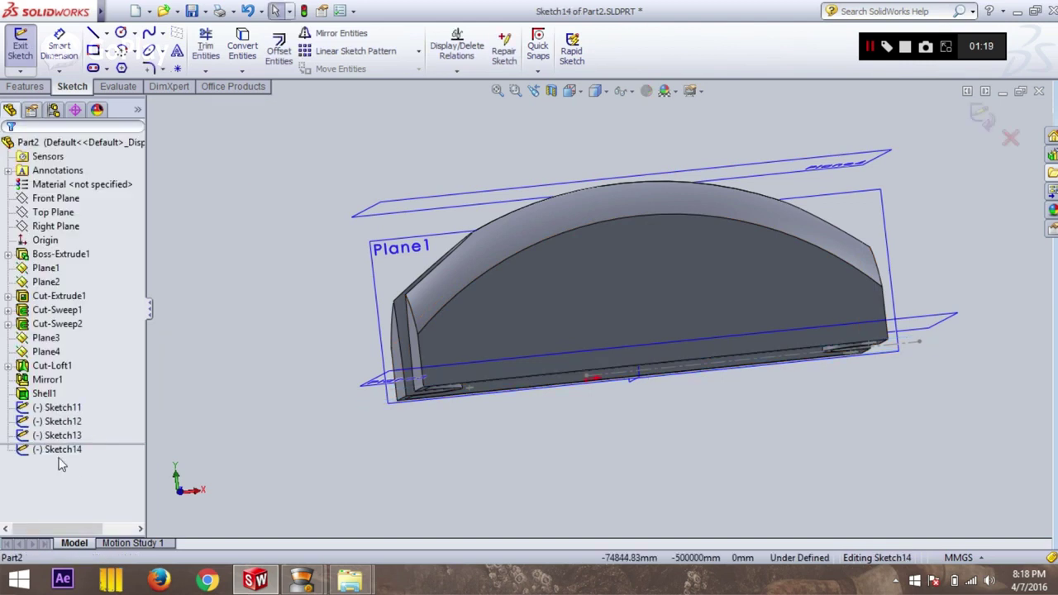
right_click(65, 453)
left_click(95, 376)
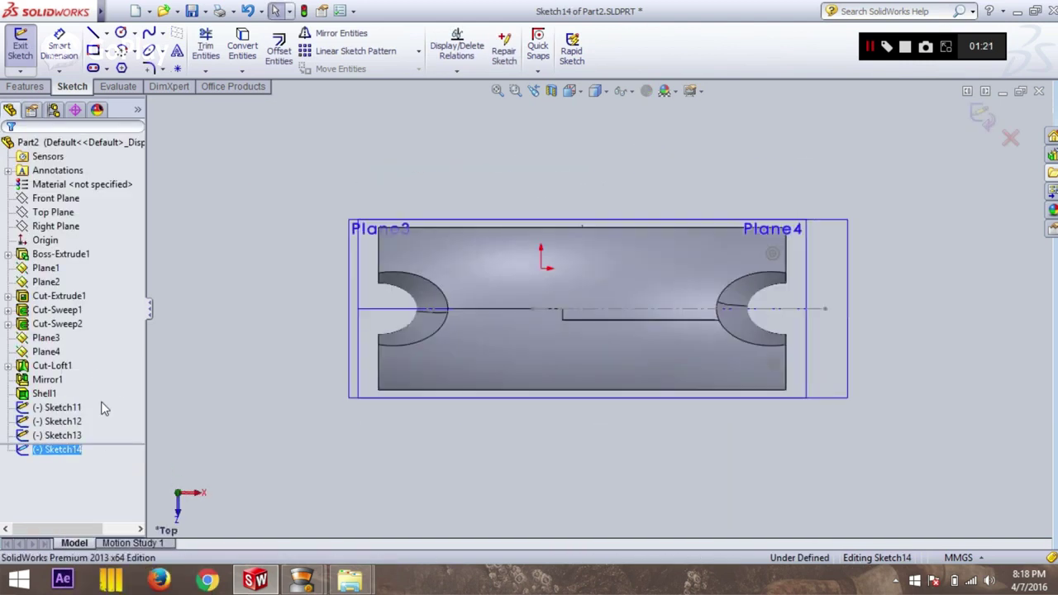
right_click(59, 456)
left_click(83, 374)
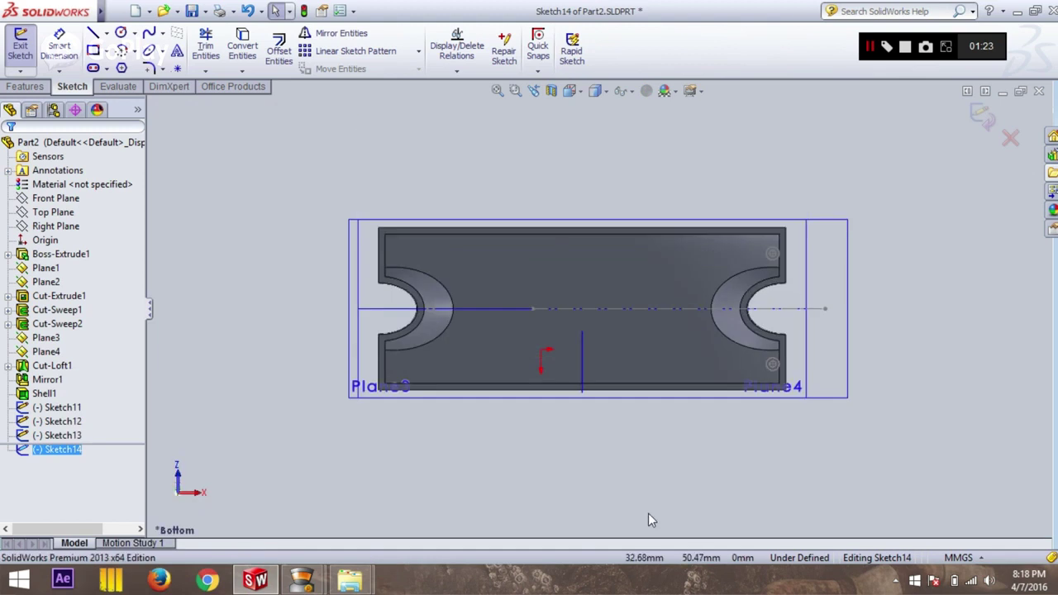
scroll(430, 405, "up", 3)
scroll(321, 229, "down", 3)
scroll(980, 282, "down", 2)
Step: Draw a 2.01-radius circle centred on the left notch arc
left_click(122, 33)
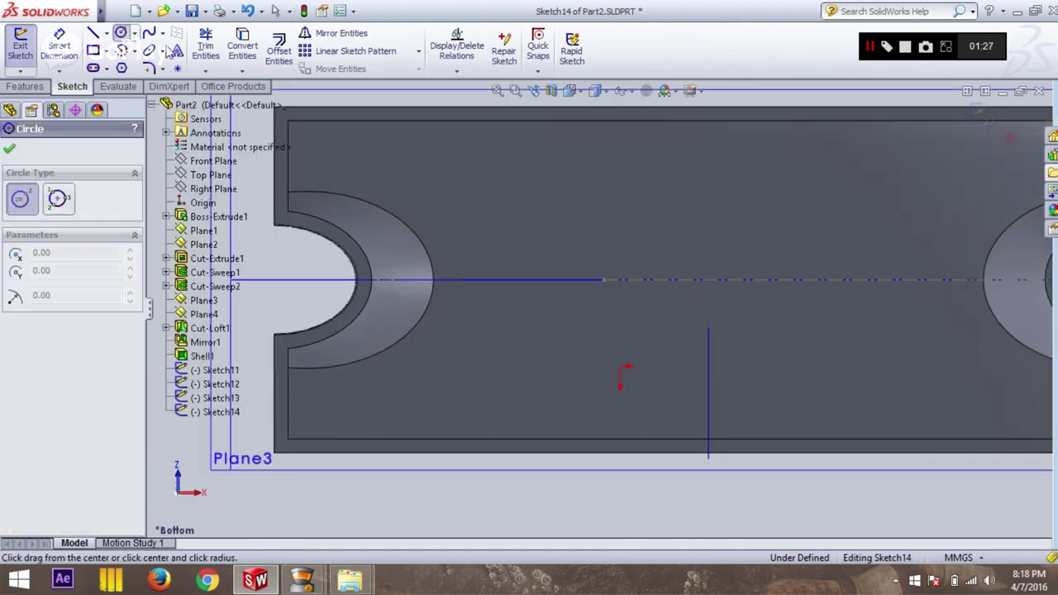
left_click(385, 281)
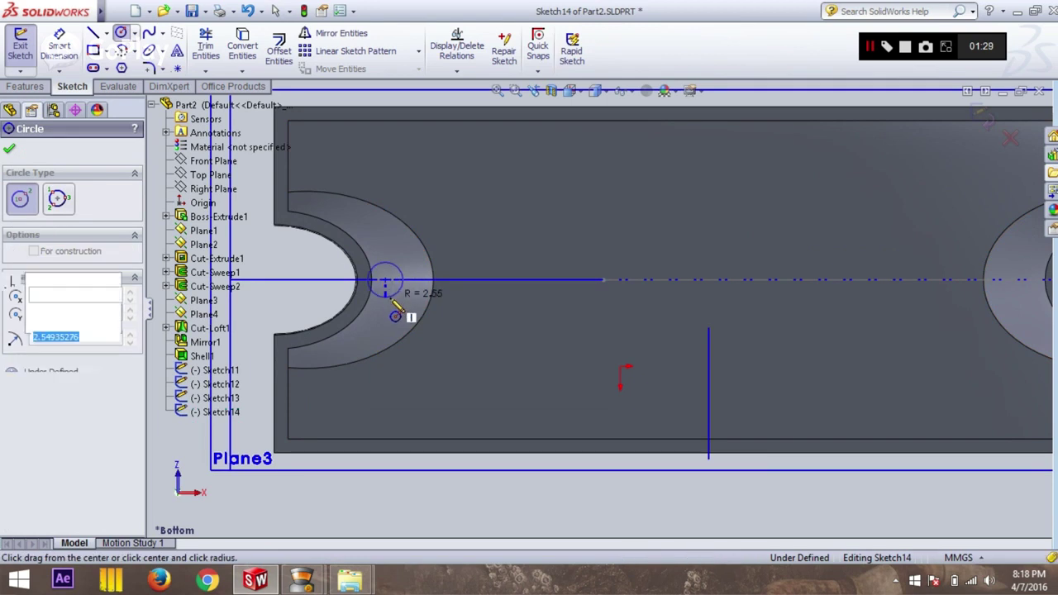
left_click(392, 299)
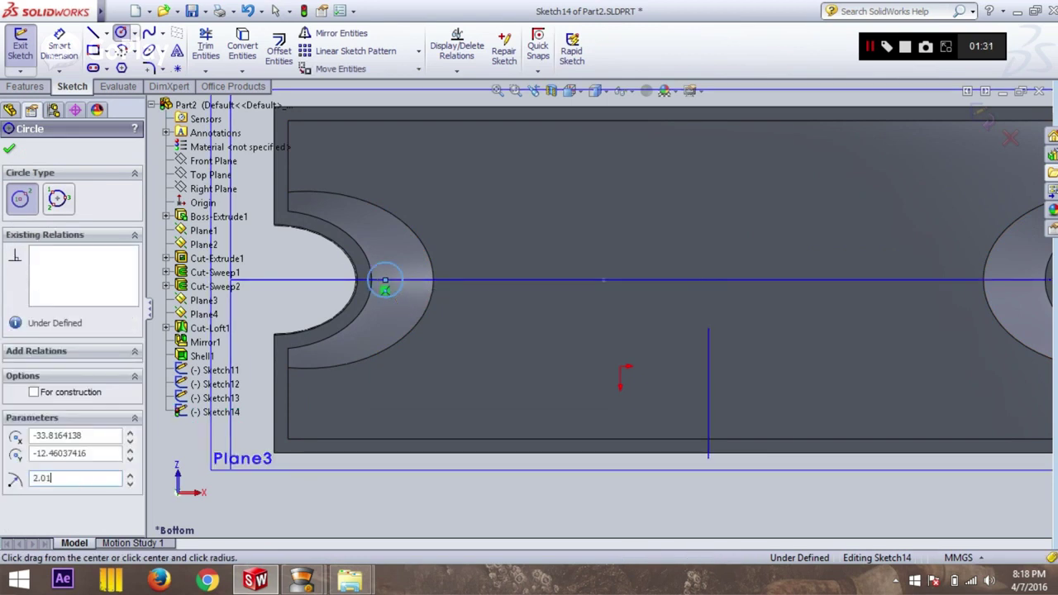
left_click(10, 151)
Step: Close Sketch14, switch to isometric view and select Plane1
key("f")
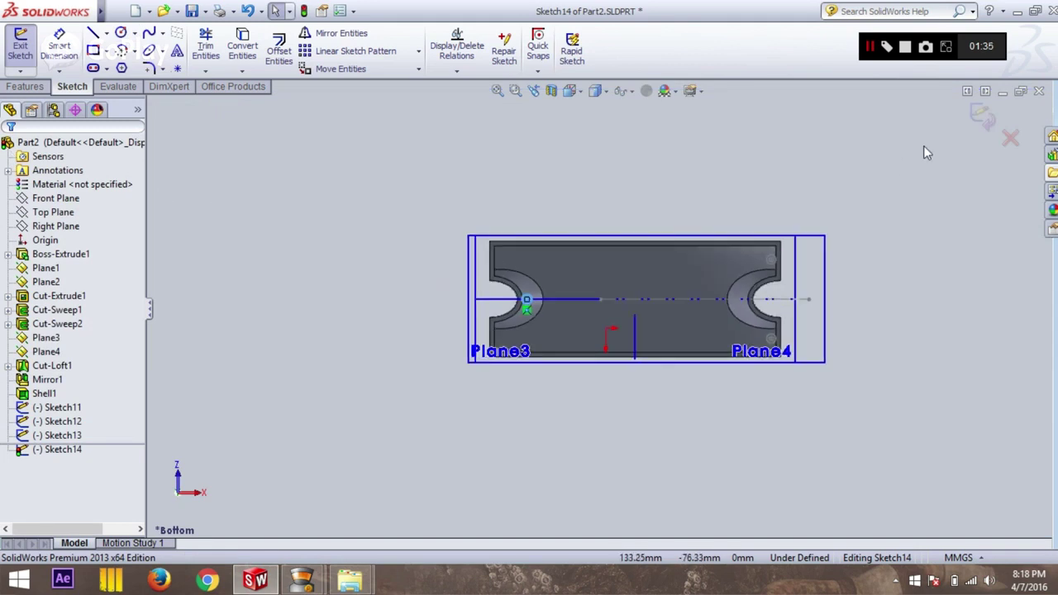
left_click(989, 120)
mouse_move(822, 183)
middle_mouse_down()
mouse_move(851, 355)
mouse_move(839, 335)
mouse_move(633, 207)
middle_mouse_up()
key("ctrl+7")
left_click(410, 285)
left_click(503, 304)
Step: Preview a section view at Plane1, then view Sketch14 face-on
left_click(552, 90)
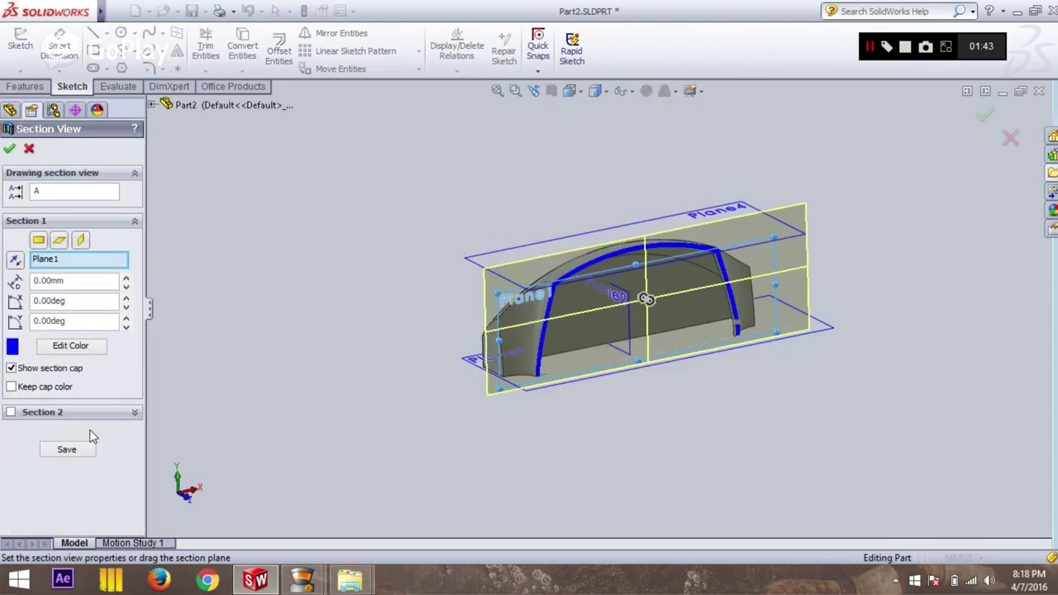
left_click(10, 149)
left_click(62, 449)
right_click(62, 449)
left_click(124, 331)
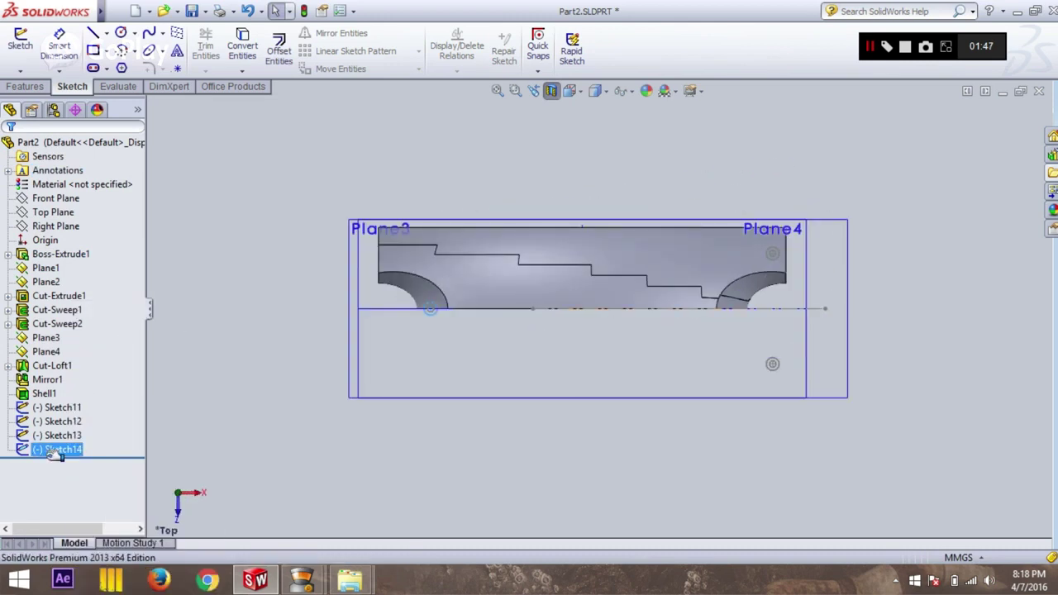
Step: Select Plane1 in a tilted view and start Sketch15 on it
left_click(185, 204)
mouse_move(607, 291)
middle_mouse_down()
mouse_move(595, 484)
mouse_move(590, 414)
mouse_move(371, 367)
middle_mouse_up()
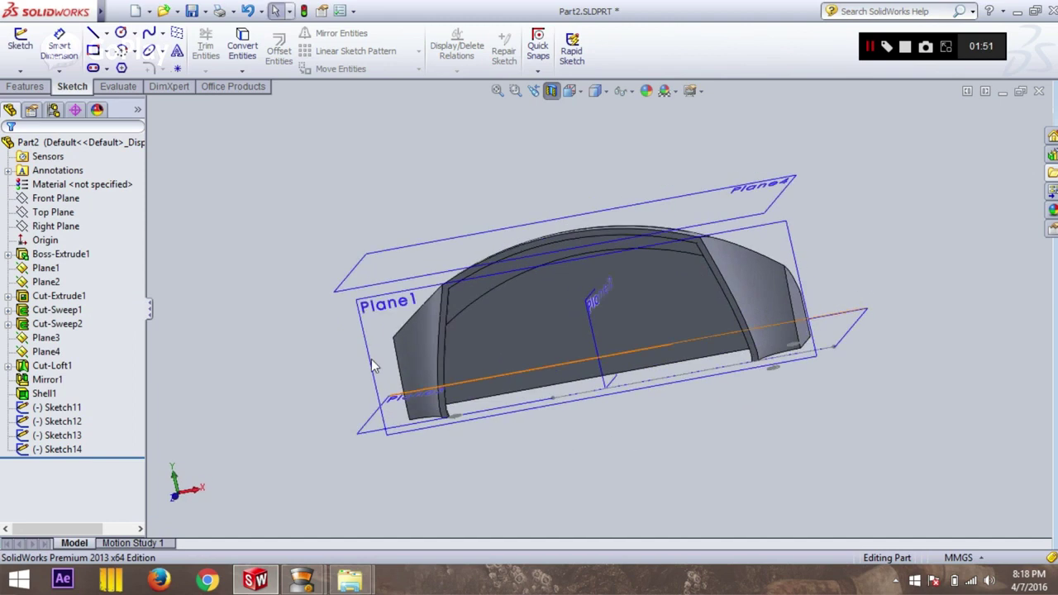
left_click(374, 364)
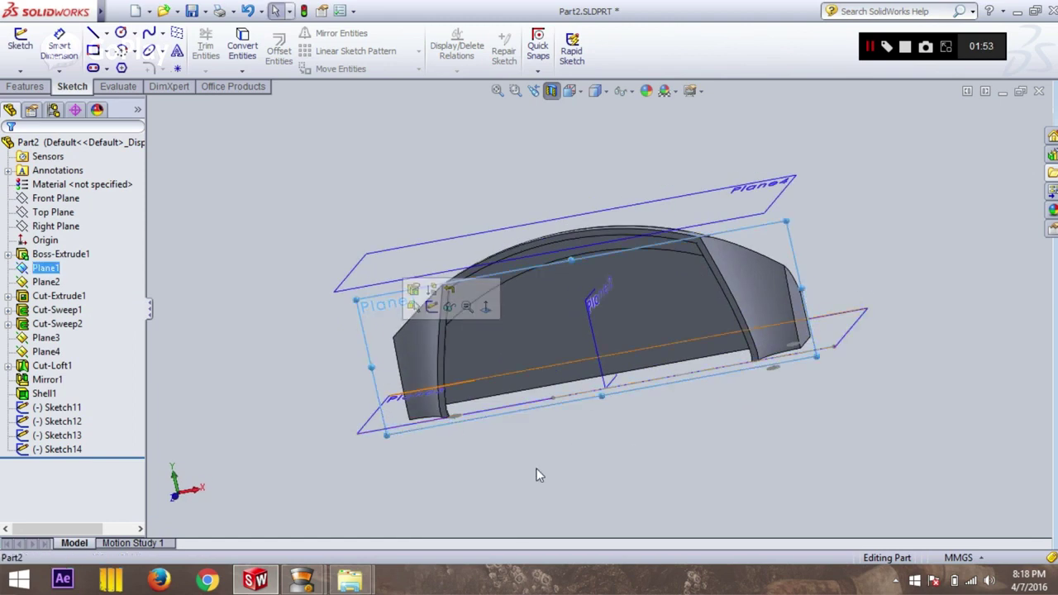
left_click(20, 42)
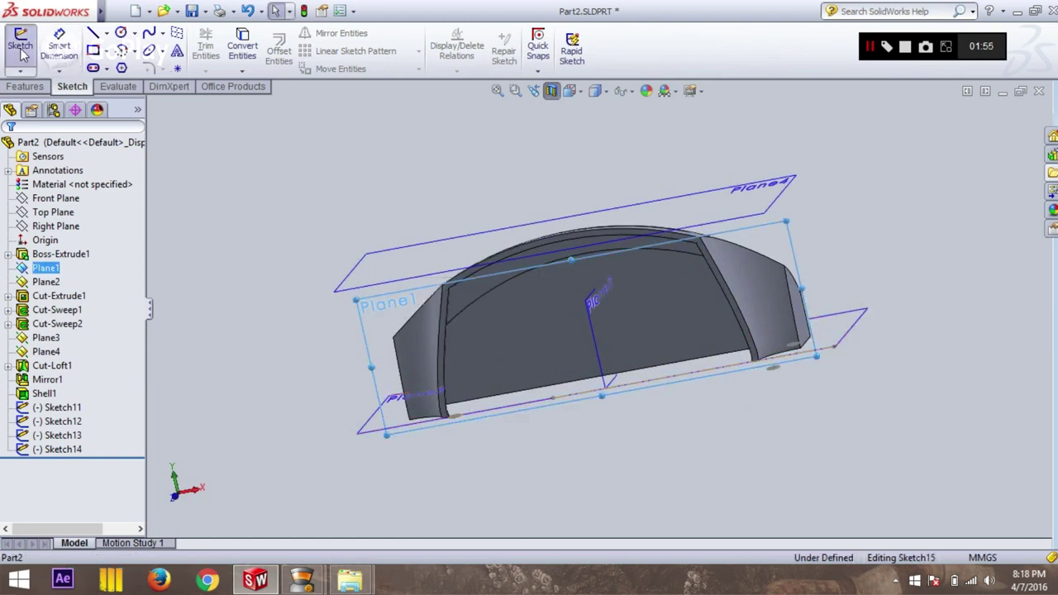
Step: View Sketch15 normal to Plane1 and zoom in on the part
right_click(78, 463)
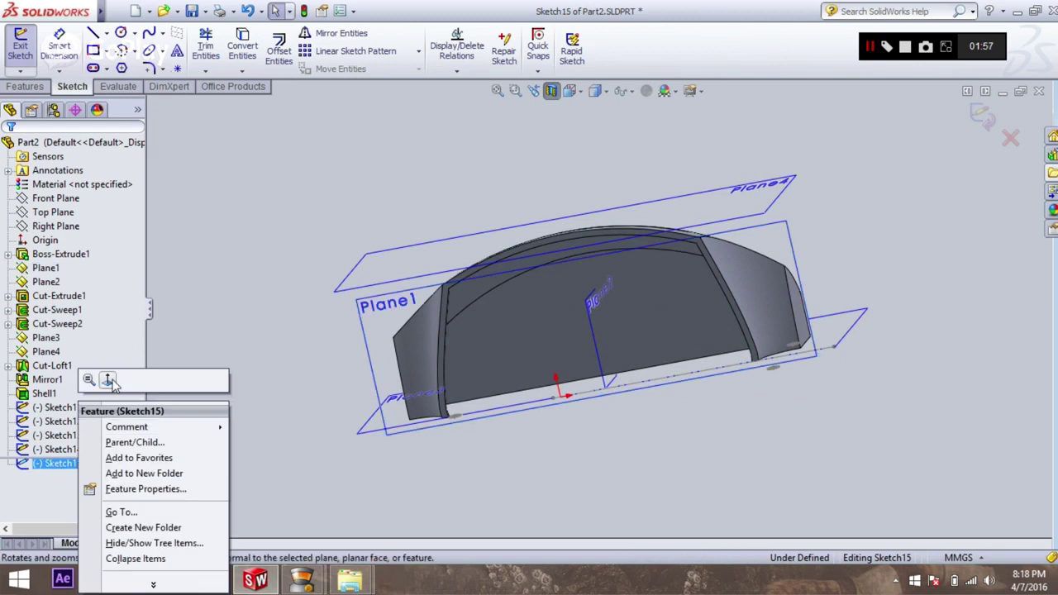
left_click(109, 378)
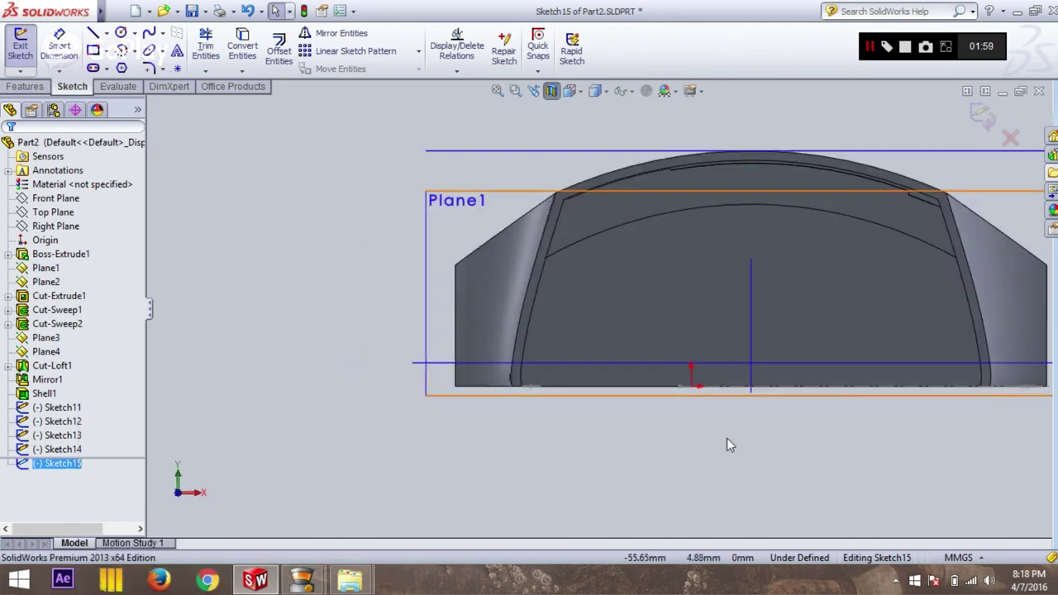
scroll(726, 445, "down", 2)
scroll(719, 442, "down", 2)
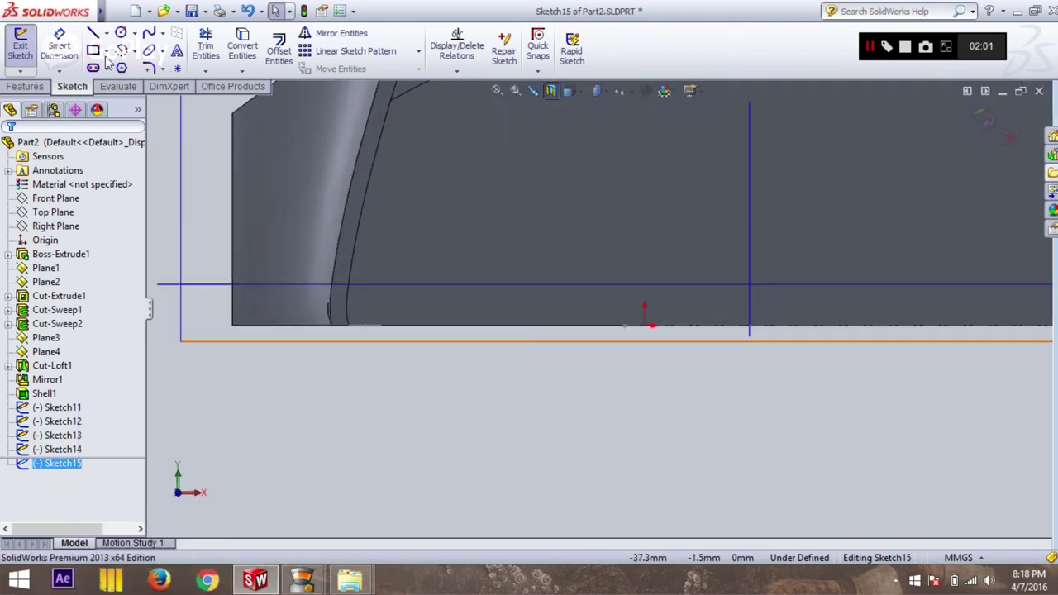
Step: Draw a short vertical line up from the part's bottom edge and set it to 5 mm
left_click(94, 35)
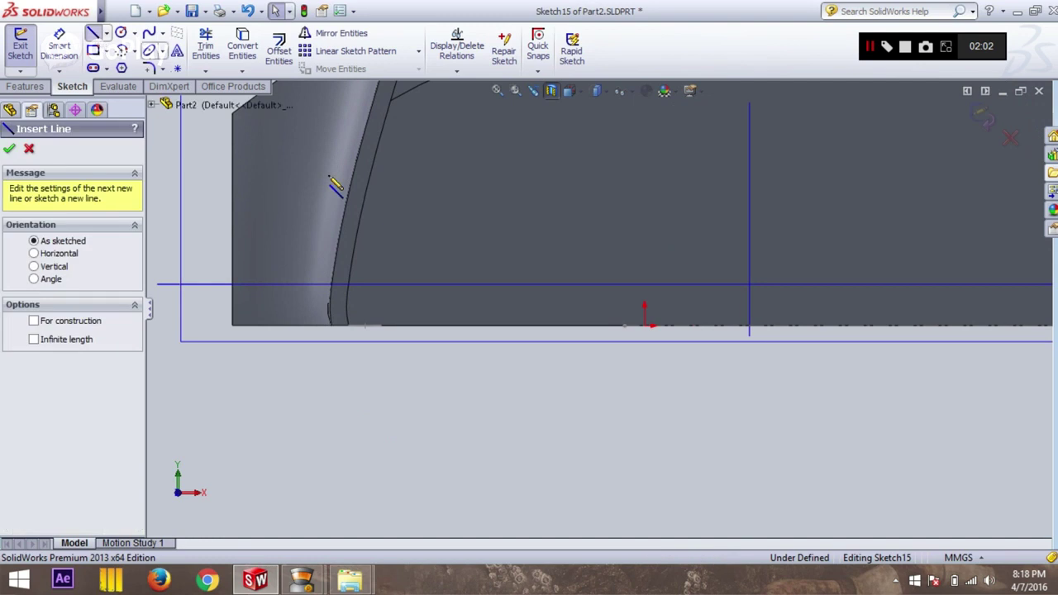
left_click(365, 325)
left_click(365, 274)
key("Escape")
left_click(368, 296)
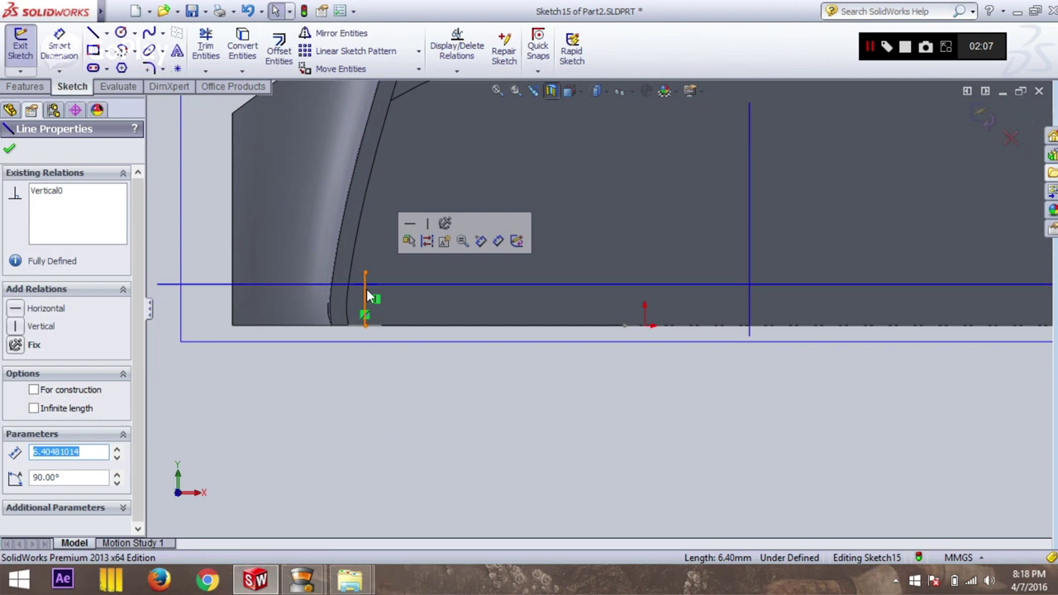
type("5")
key("Return")
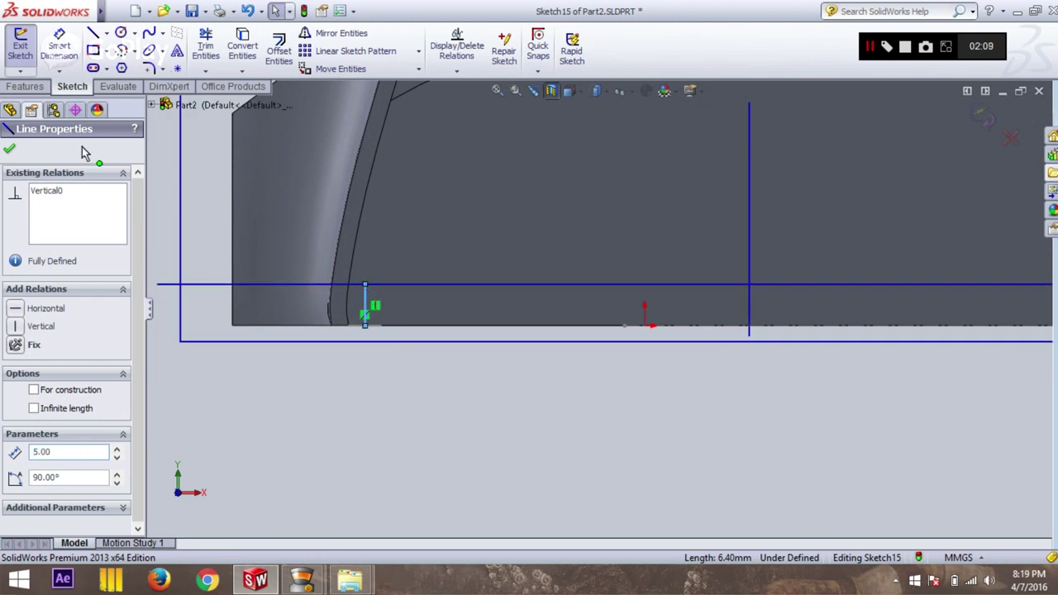
Step: Draw a slanted line rising from the vertical line's bottom end past the reference line
left_click(93, 35)
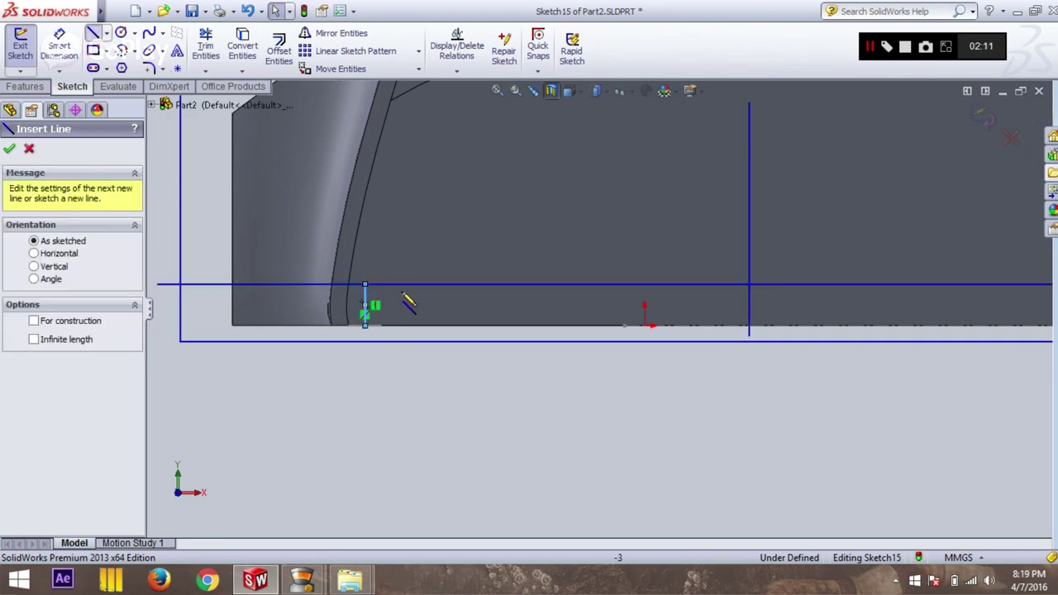
scroll(406, 315, "down", 3)
scroll(406, 325, "down", 1)
left_click(387, 410)
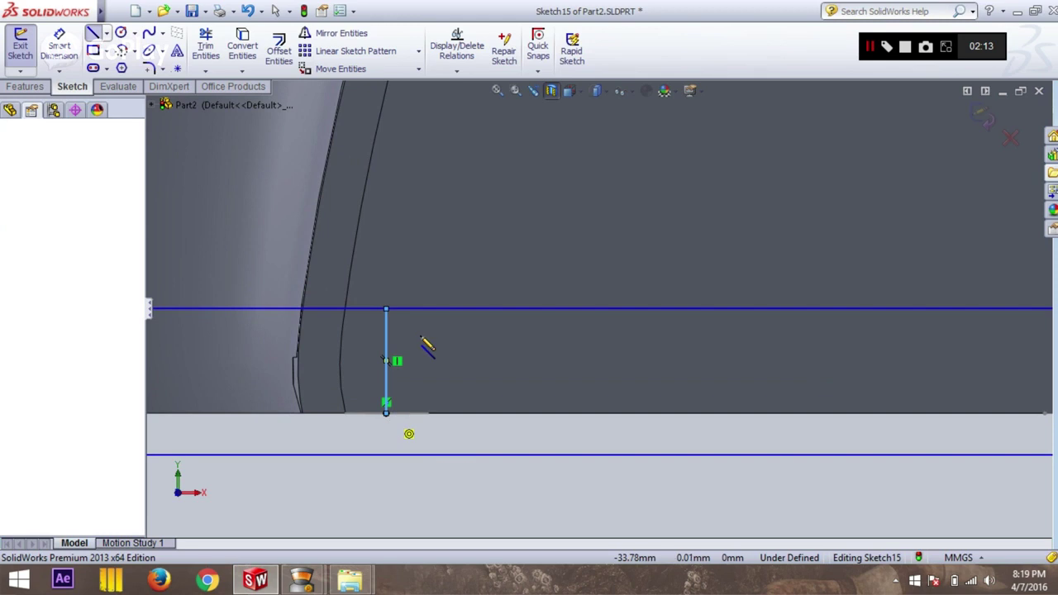
left_click(454, 279)
key("Escape")
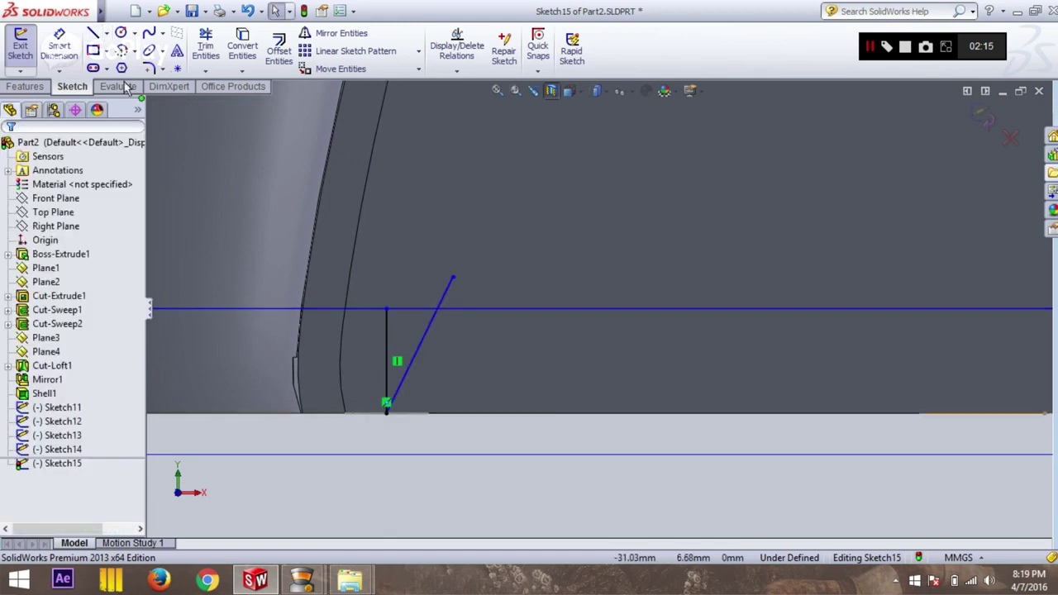
left_click(59, 42)
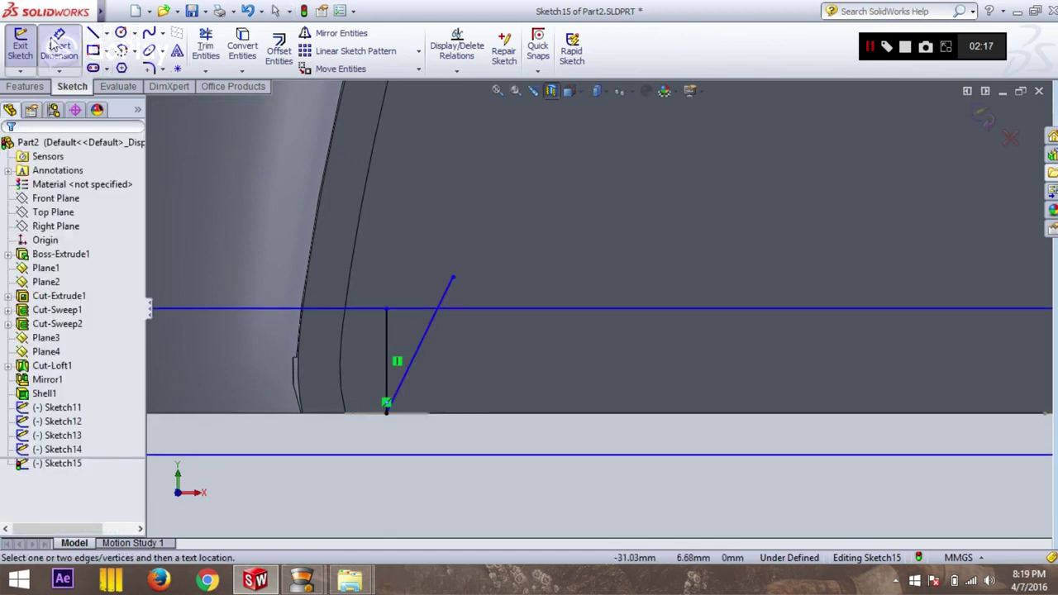
Step: Set the angle between the vertical and slanted lines to 2°
left_click(386, 343)
left_click(415, 351)
left_click(414, 289)
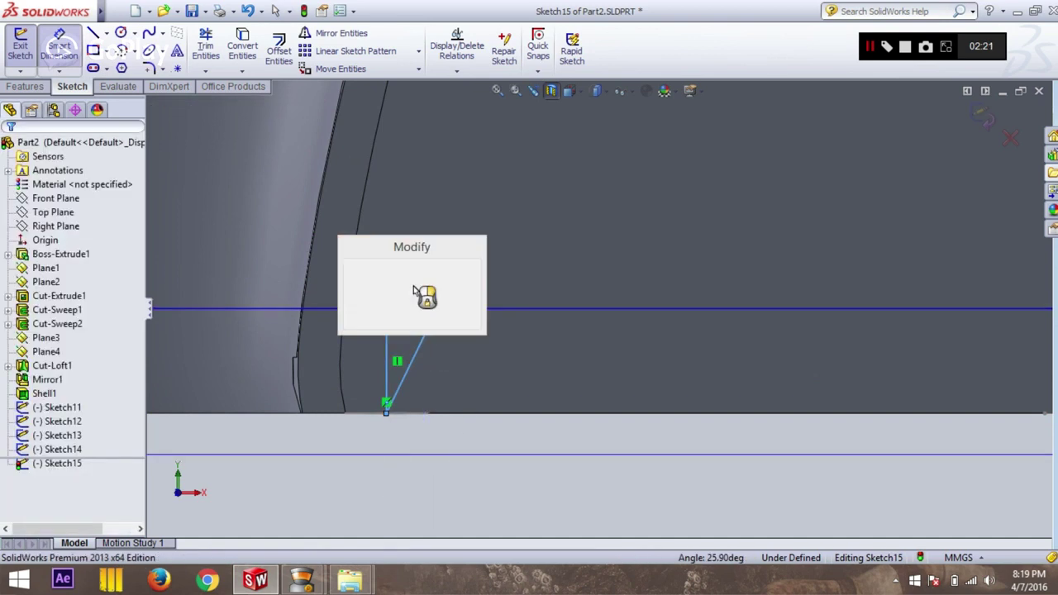
type("2")
key("Return")
scroll(405, 306, "down", 3)
left_click(9, 149)
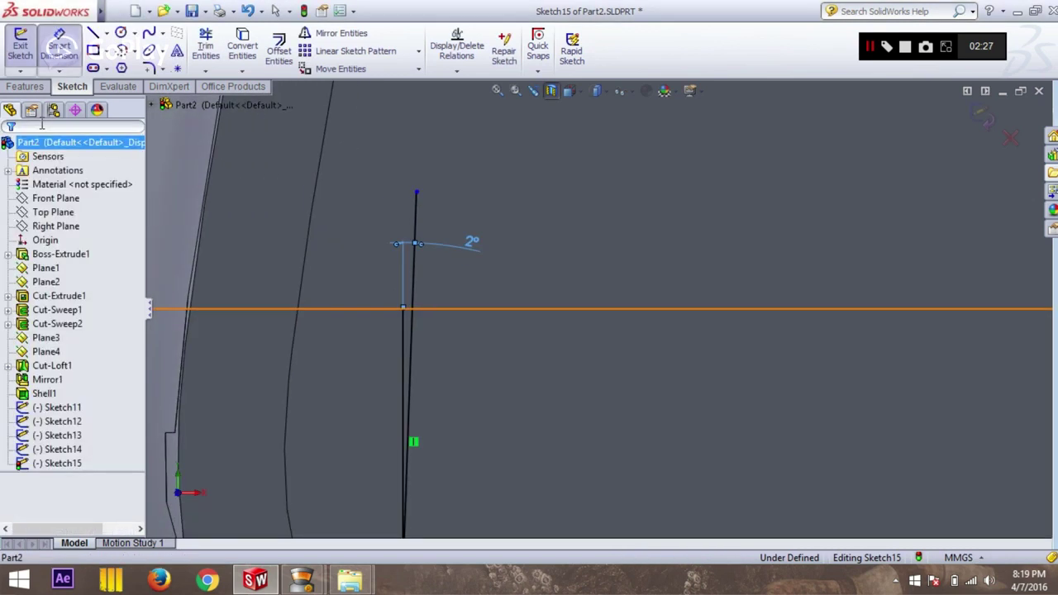
Step: Draw a short horizontal line along the Plane3 reference line
left_click(94, 33)
scroll(455, 291, "down", 2)
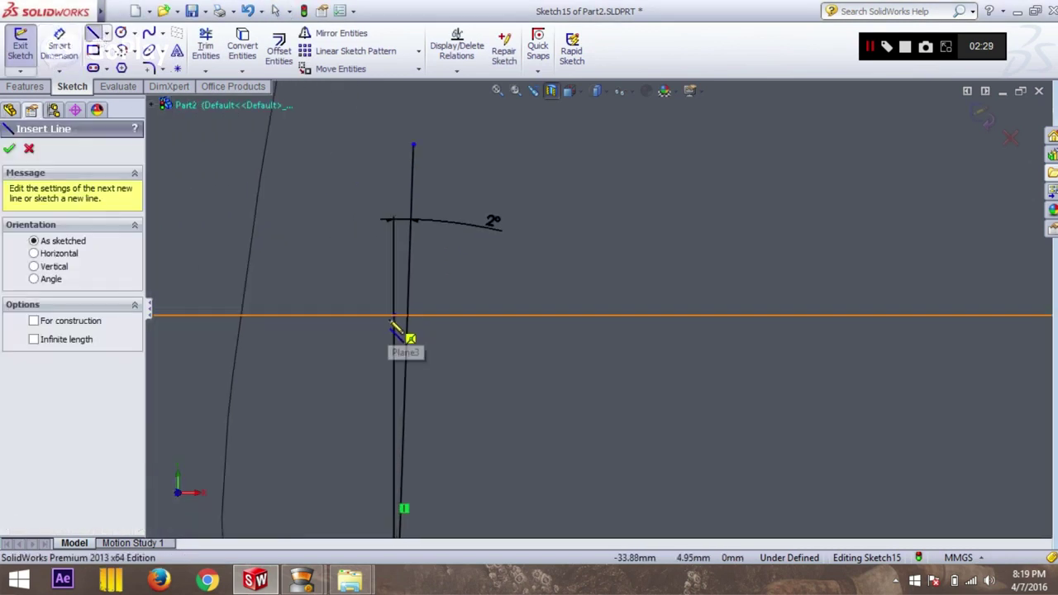
left_click(394, 318)
left_click(447, 316)
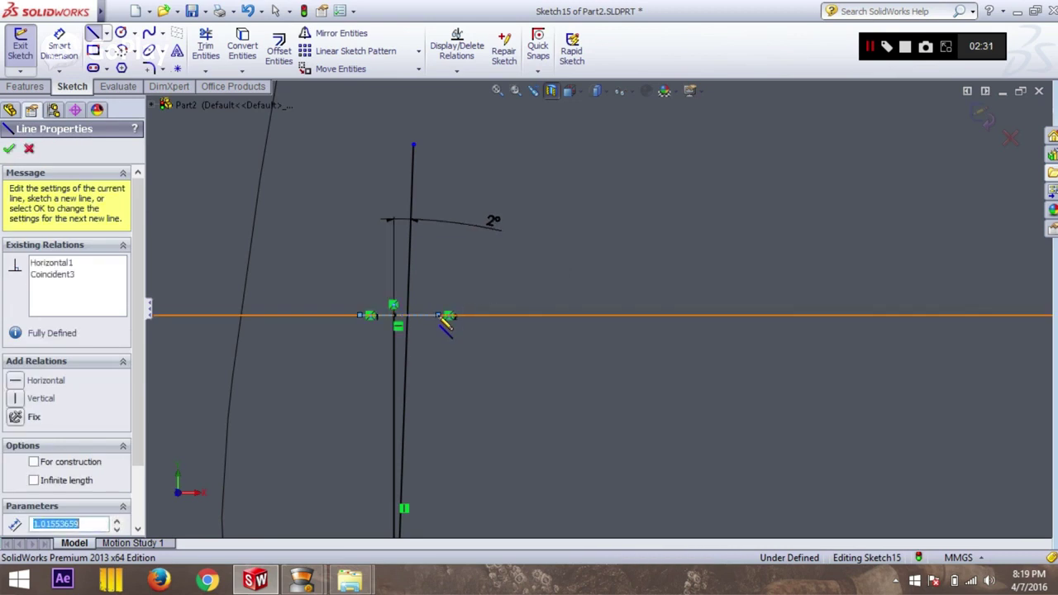
key("Escape")
Step: Trim the slanted line so it stops at the horizontal reference line
left_click(205, 45)
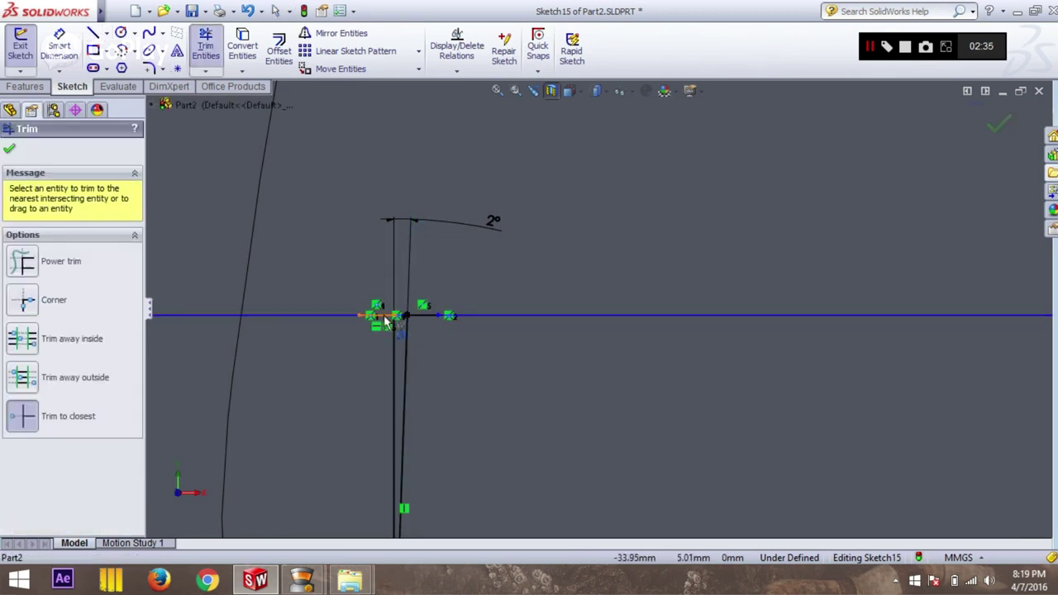
left_click(397, 359)
scroll(546, 395, "down", 5)
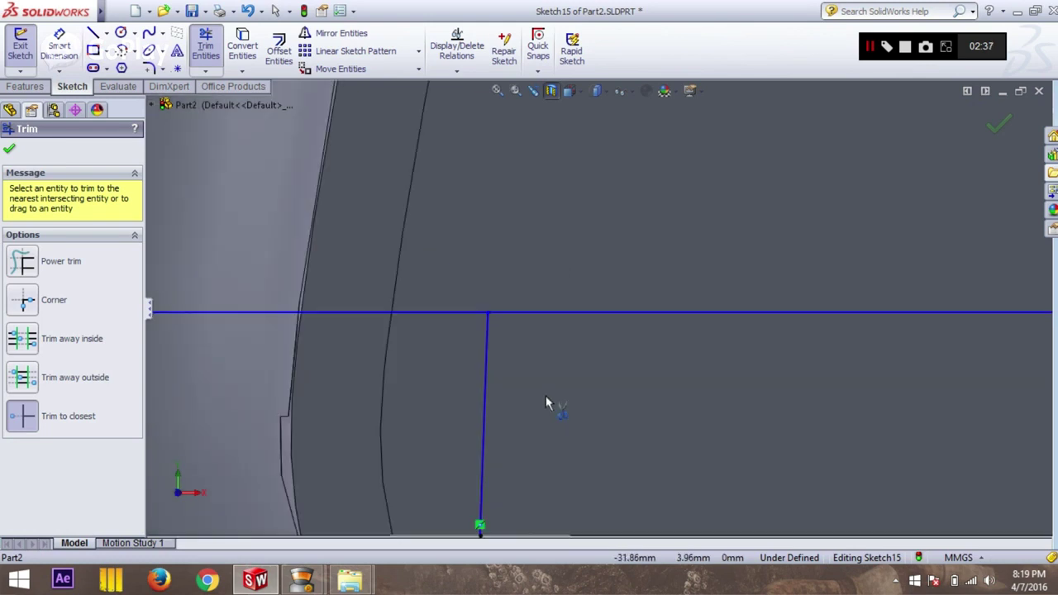
left_click(10, 150)
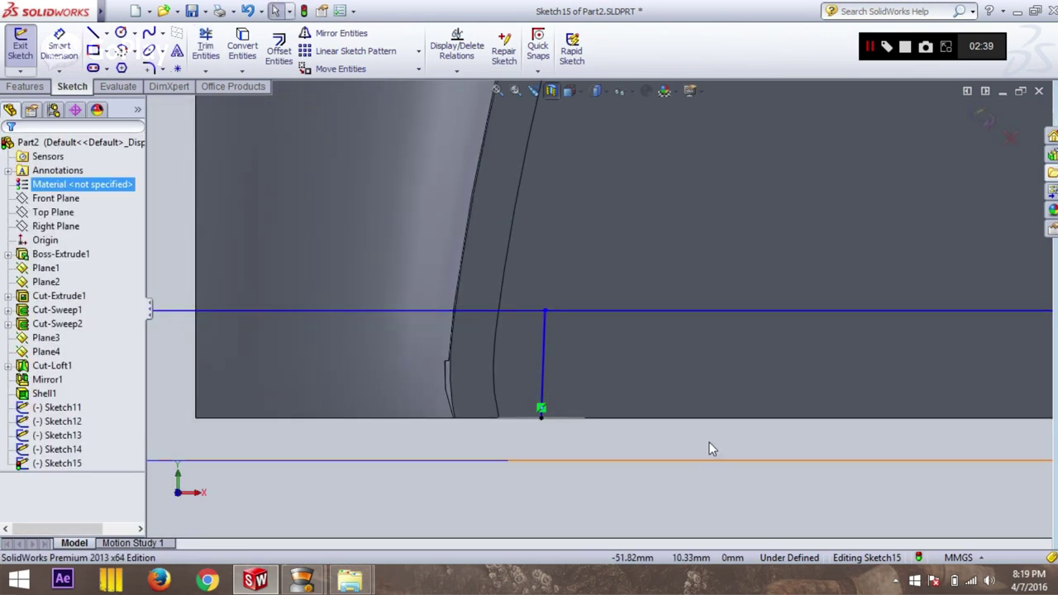
scroll(707, 440, "up", 3)
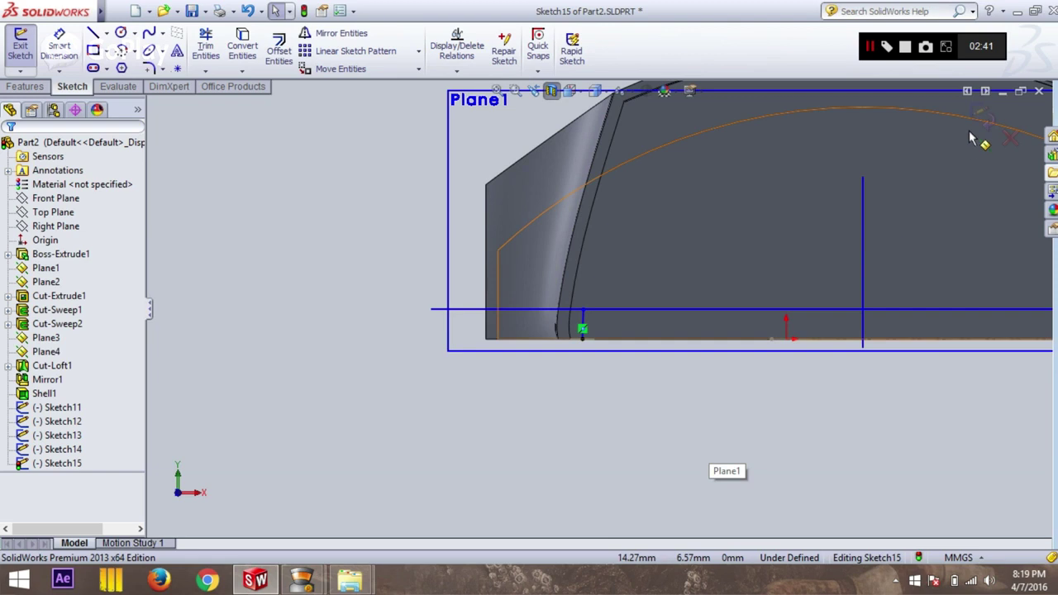
Step: Exit Sketch15 and turn off reference plane display, leaving only the solid part
left_click(988, 124)
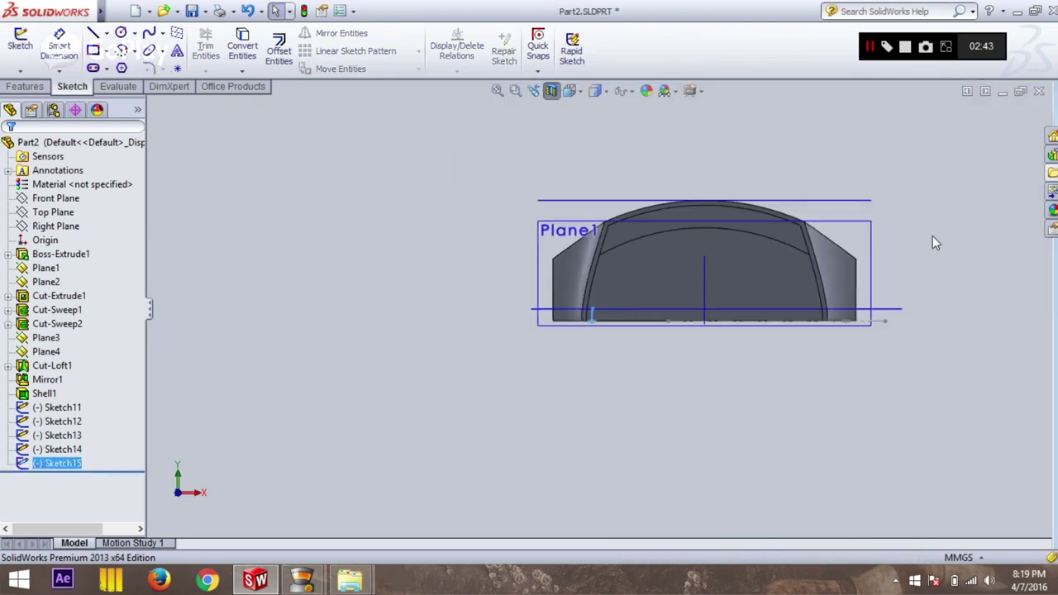
middle_click_drag(613, 161, 530, 254)
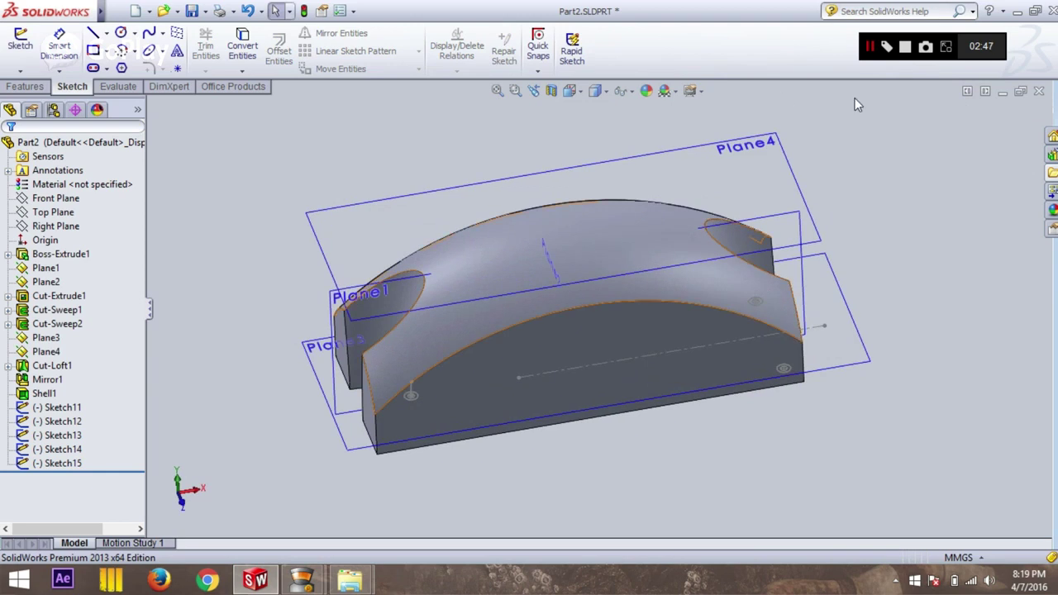
mouse_move(892, 126)
middle_mouse_down()
mouse_move(897, 418)
mouse_move(875, 397)
middle_mouse_up()
left_click(632, 91)
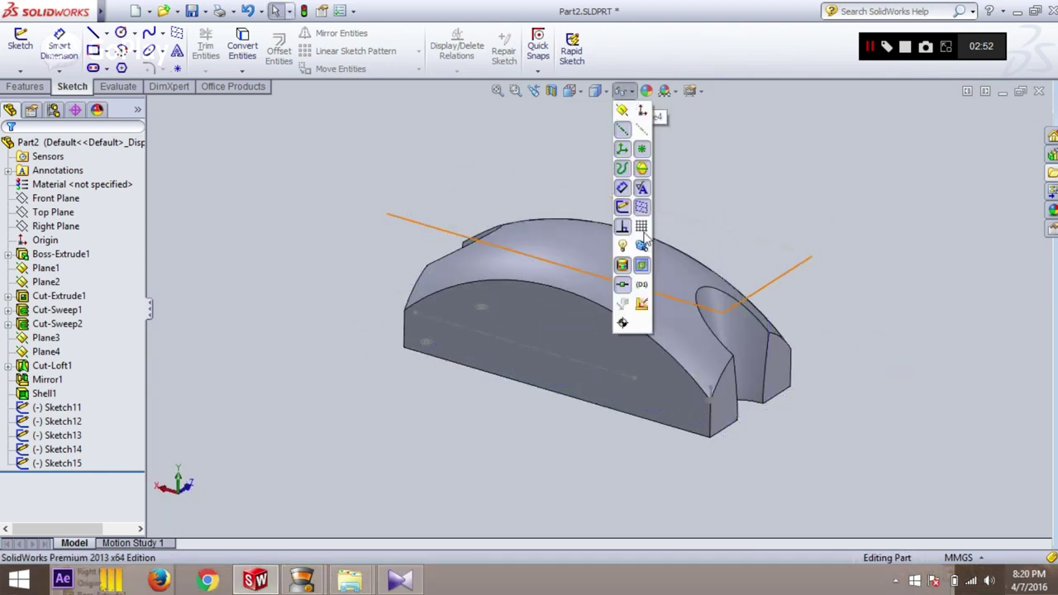
left_click(621, 207)
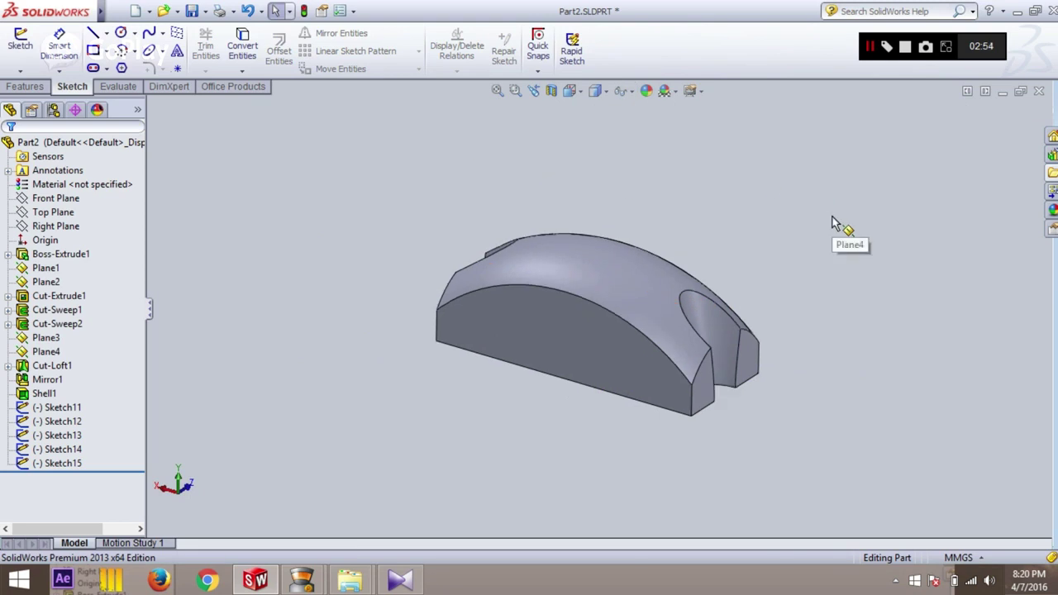
key("ctrl+shift+z")
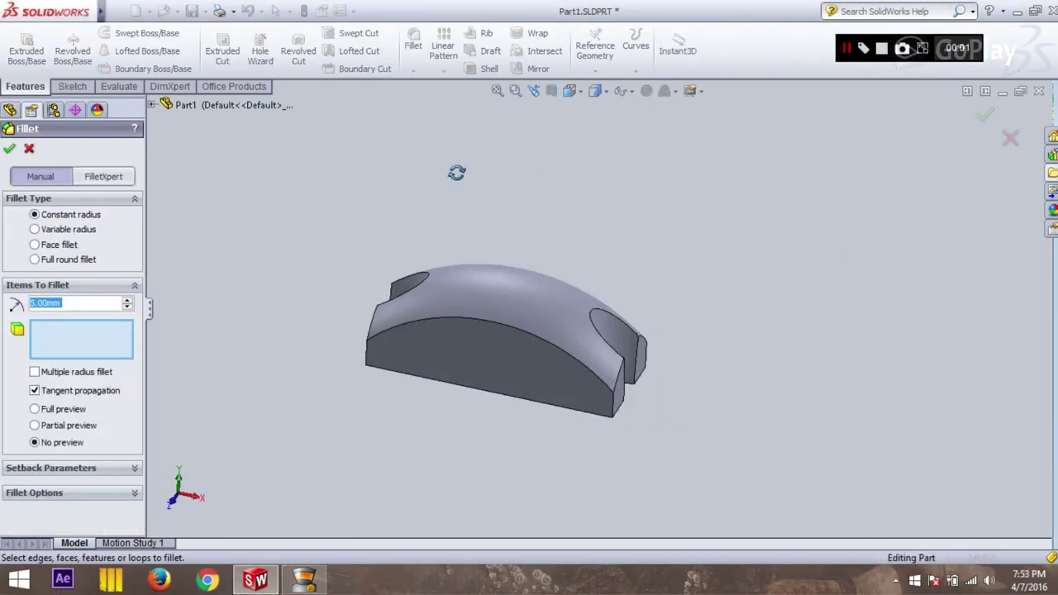
middle_click_drag(457, 172, 486, 254)
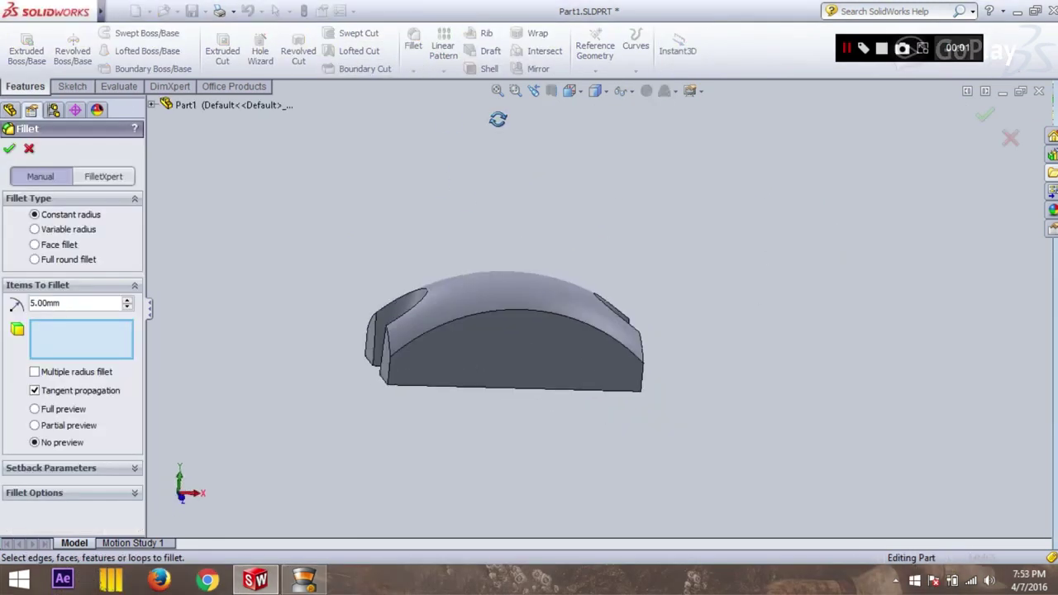
Step: Select the curved top and end-face edges for a 5 mm fillet
left_click(426, 332)
mouse_move(589, 424)
middle_mouse_down()
mouse_move(613, 345)
mouse_move(514, 380)
middle_mouse_up()
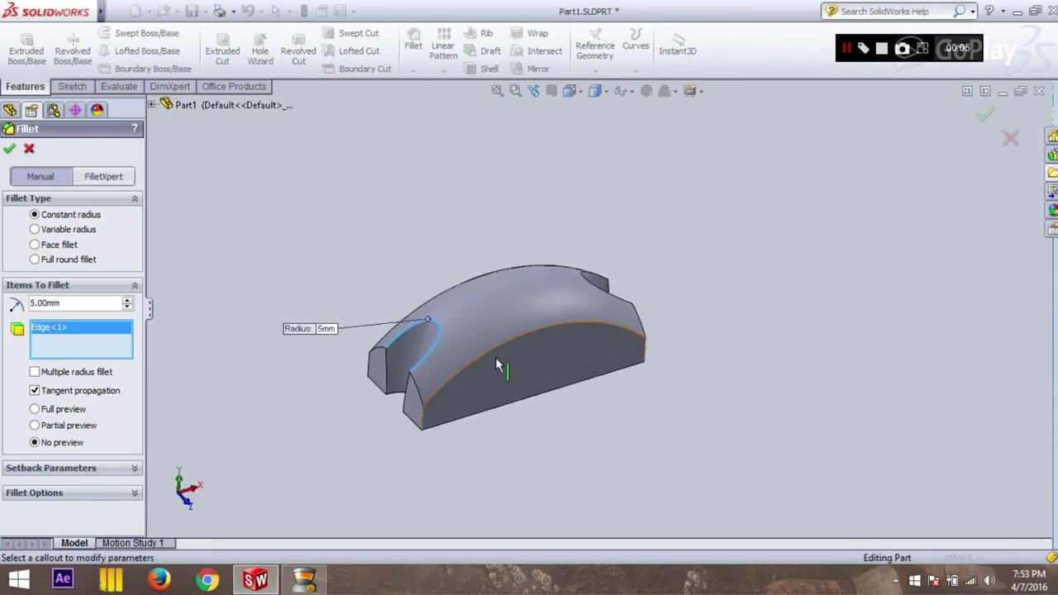
left_click(496, 357)
left_click(416, 383)
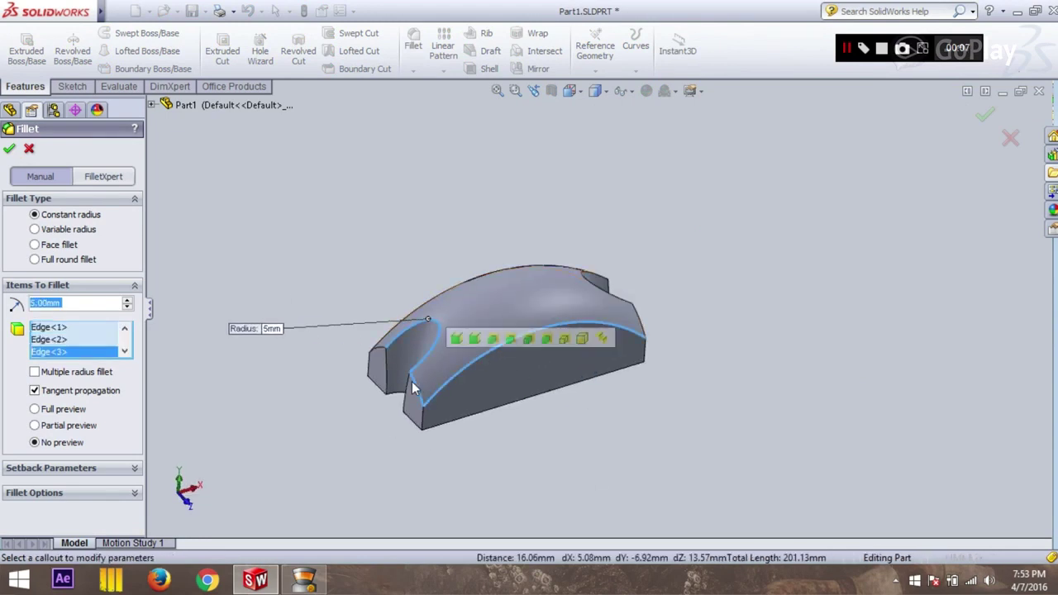
left_click(386, 359)
left_click(380, 348)
left_click(369, 371)
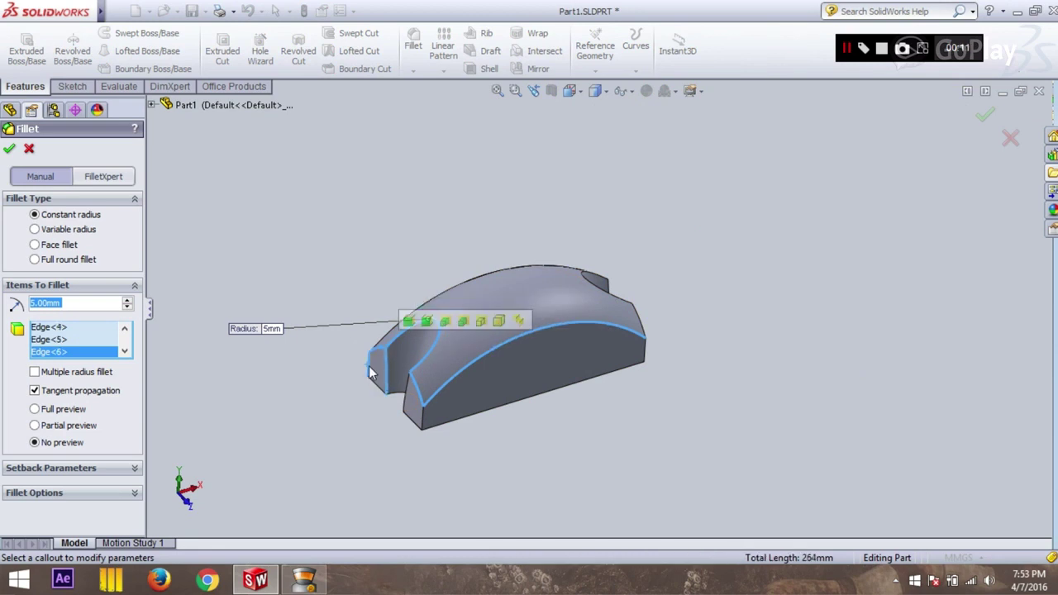
left_click(422, 417)
left_click(406, 404)
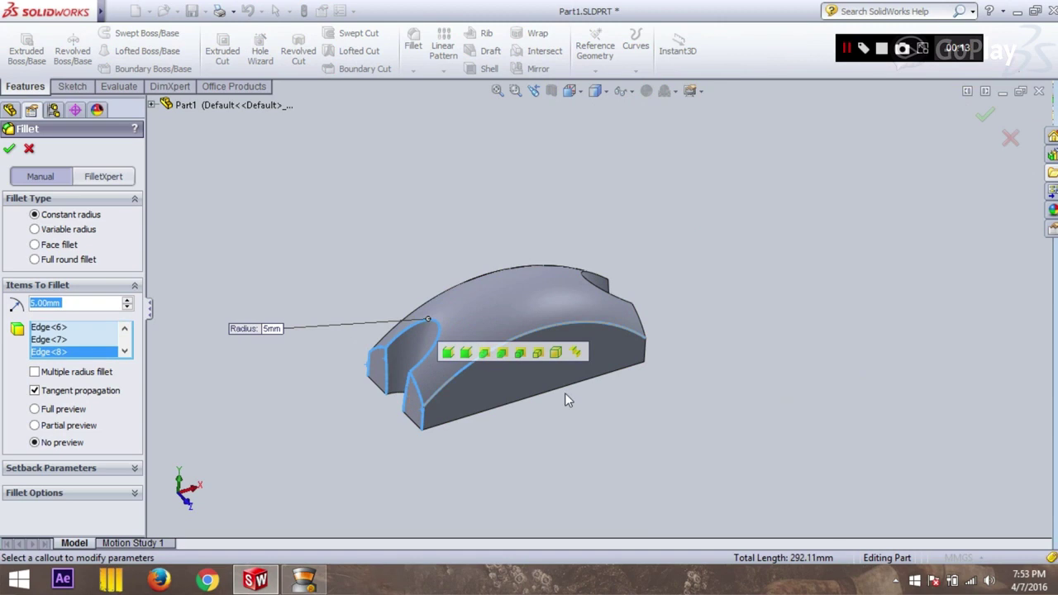
Step: Add the end notch's arc and remaining outer edges to the fillet selection
middle_click_drag(564, 393, 546, 368)
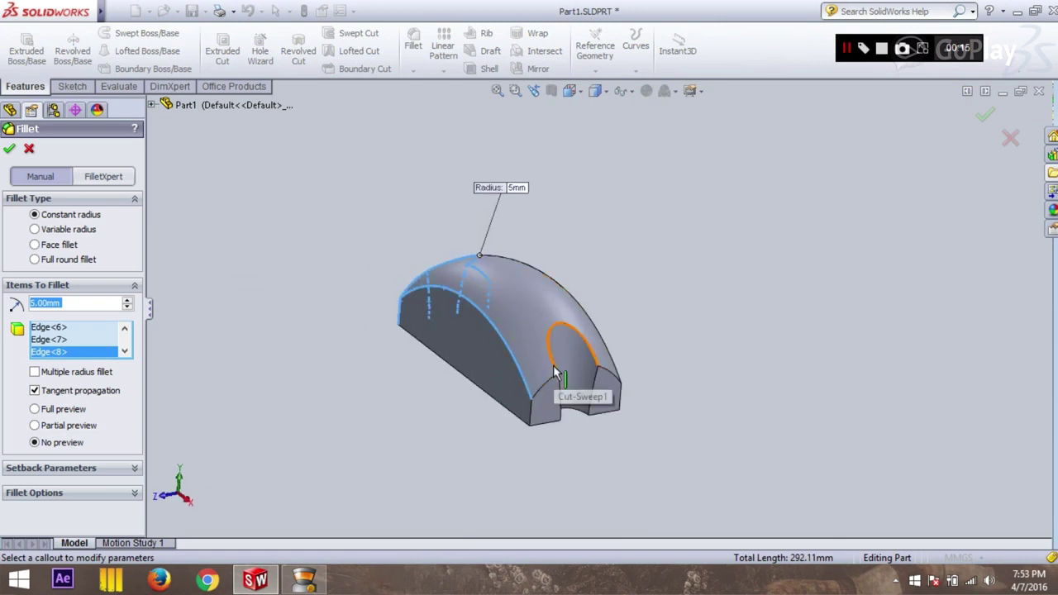
left_click(556, 374)
left_click(547, 384)
left_click(561, 397)
left_click(531, 416)
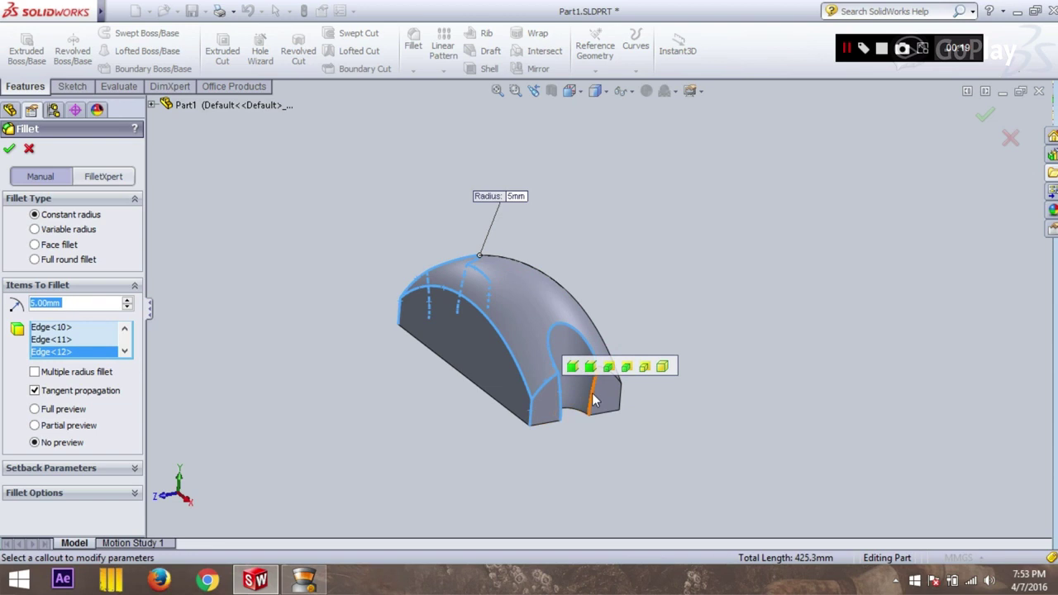
left_click(596, 401)
left_click(610, 371)
mouse_move(631, 378)
middle_mouse_down()
mouse_move(619, 352)
mouse_move(562, 371)
middle_mouse_up()
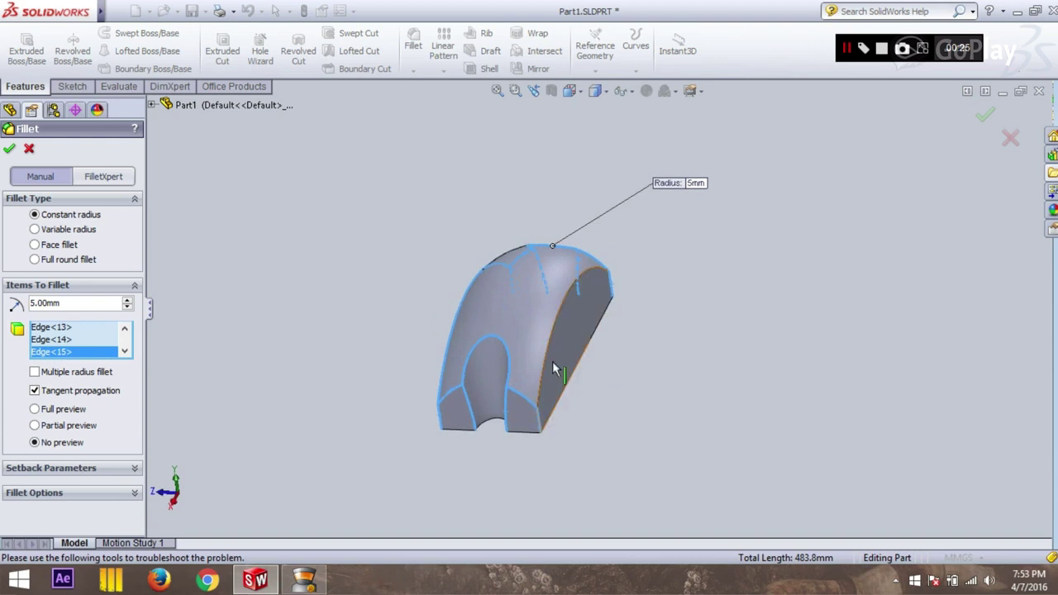
left_click(548, 362)
mouse_move(680, 375)
middle_mouse_down()
mouse_move(821, 361)
mouse_move(531, 444)
mouse_move(609, 463)
mouse_move(464, 438)
mouse_move(616, 463)
mouse_move(584, 475)
middle_mouse_up()
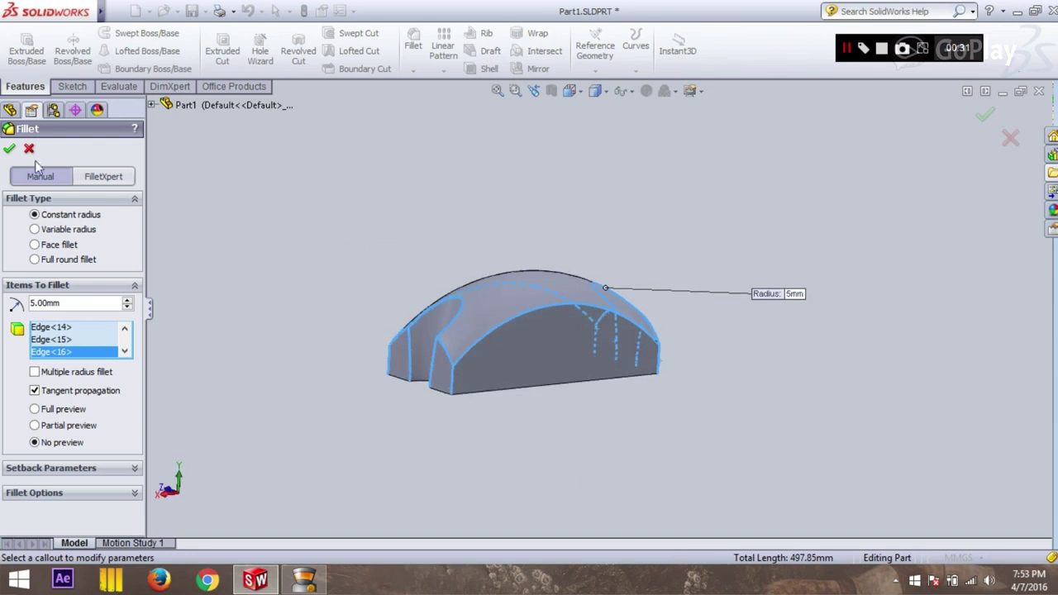
Step: Apply the 5 mm fillet as Fillet2 and inspect the channel interior
left_click(9, 149)
mouse_move(447, 221)
middle_mouse_down()
mouse_move(632, 223)
mouse_move(596, 150)
mouse_move(810, 309)
mouse_move(686, 374)
mouse_move(735, 325)
mouse_move(634, 350)
mouse_move(598, 338)
mouse_move(574, 135)
mouse_move(562, 226)
mouse_move(535, 125)
mouse_move(620, 151)
mouse_move(602, 159)
mouse_move(624, 341)
mouse_move(702, 375)
mouse_move(643, 333)
mouse_move(654, 333)
mouse_move(654, 387)
mouse_move(631, 411)
mouse_move(628, 102)
mouse_move(609, 128)
mouse_move(609, 278)
mouse_move(650, 319)
mouse_move(529, 210)
mouse_move(487, 130)
mouse_move(524, 210)
mouse_move(494, 110)
mouse_move(535, 220)
mouse_move(626, 326)
mouse_move(663, 290)
middle_mouse_up()
scroll(647, 312, "down", 3)
mouse_move(839, 58)
middle_mouse_down()
mouse_move(780, 224)
mouse_move(735, 251)
mouse_move(733, 141)
mouse_move(285, 105)
middle_mouse_up()
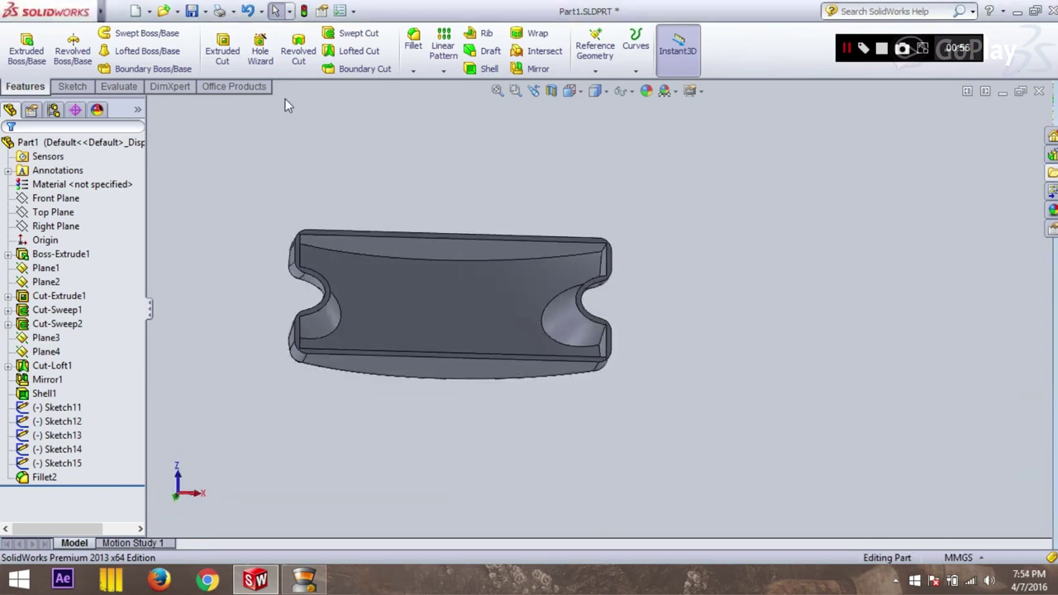
left_click(414, 46)
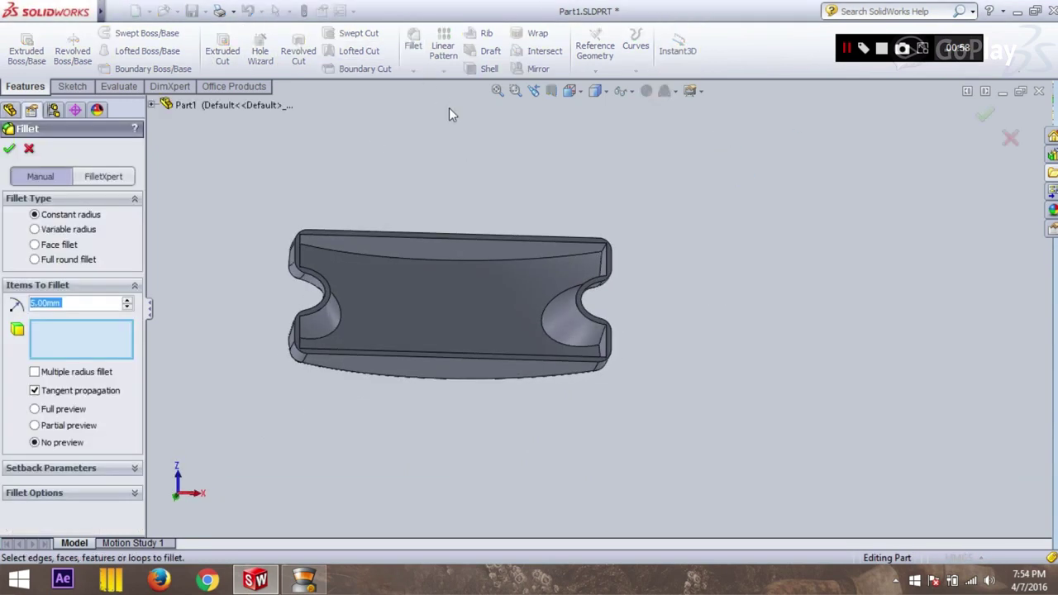
Step: Select the inner top edge, long outer curved edge and end edges for the 5 mm fillet
left_click(386, 256)
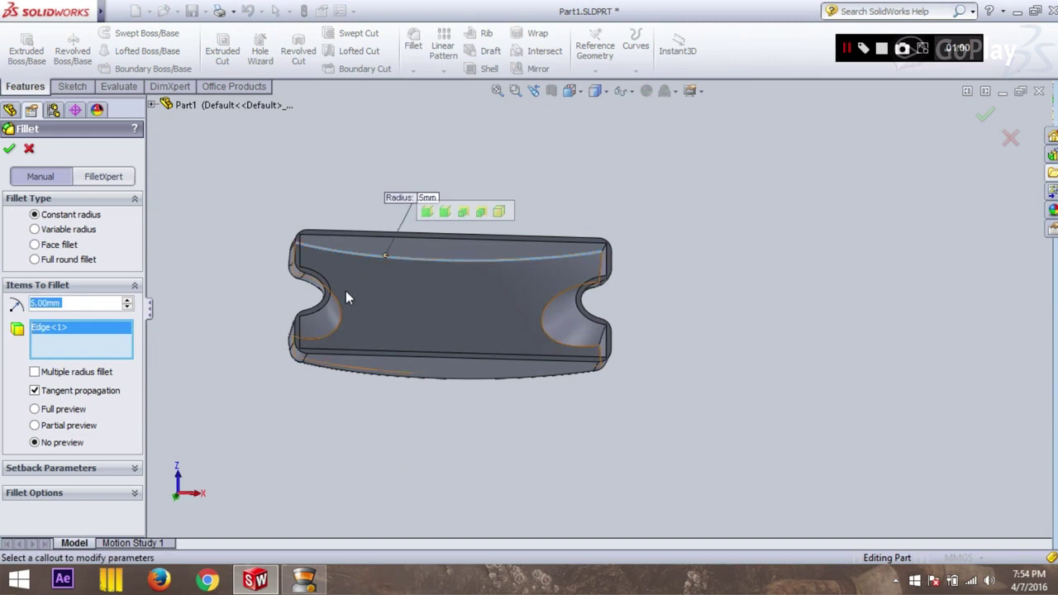
middle_click_drag(346, 291, 354, 304)
left_click(325, 252)
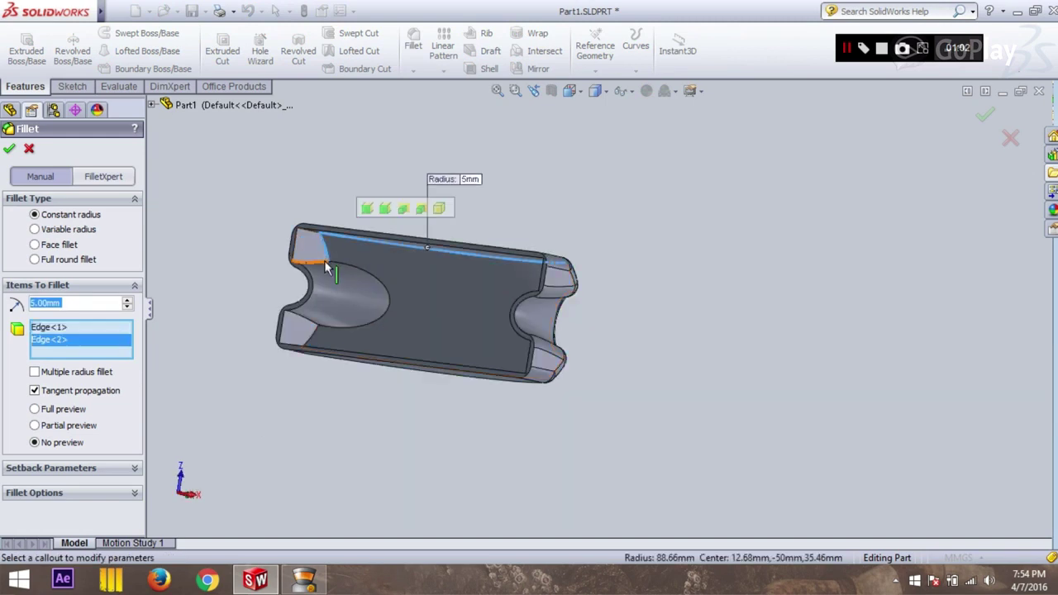
left_click(325, 261)
left_click(343, 265)
mouse_move(431, 261)
middle_mouse_down()
mouse_move(588, 248)
mouse_move(590, 275)
middle_mouse_up()
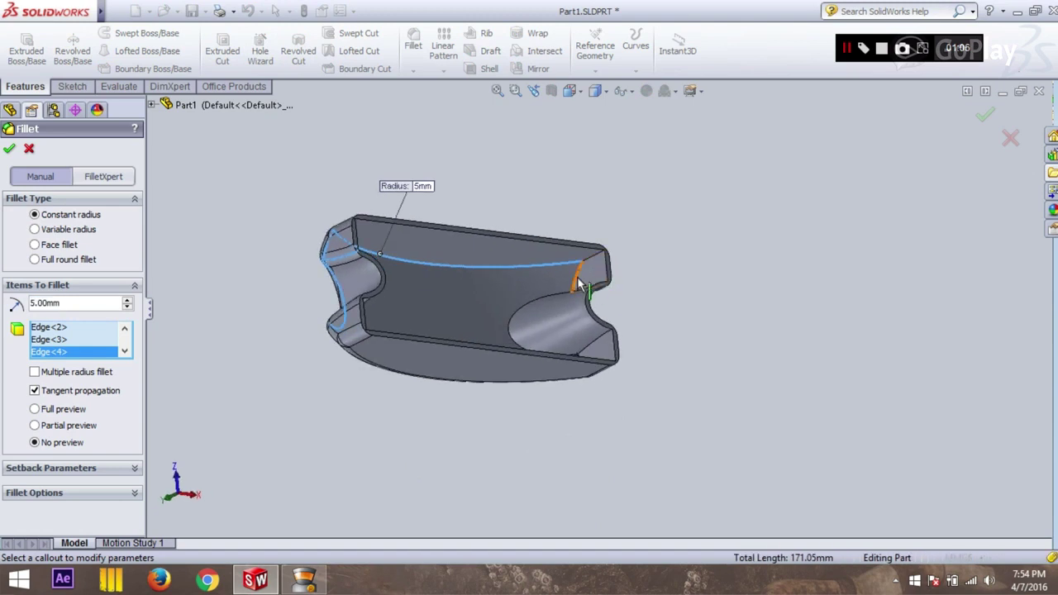
left_click(591, 269)
left_click(591, 265)
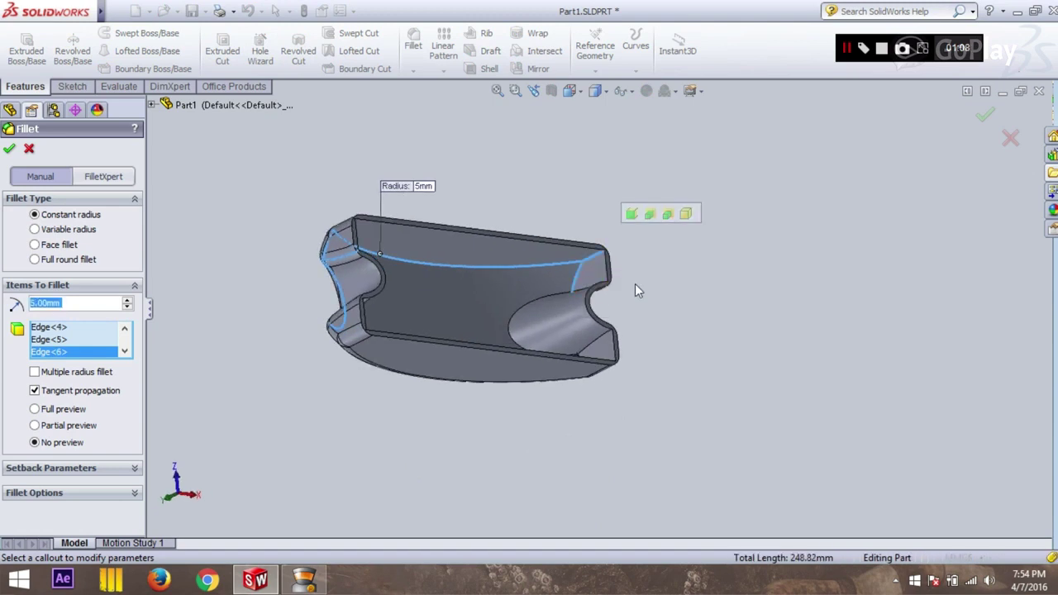
Step: Add the elliptical notch edges and curved-end edges to the fillet
middle_click_drag(622, 278, 570, 265)
left_click(574, 269)
left_click(530, 270)
middle_click_drag(634, 292, 576, 314)
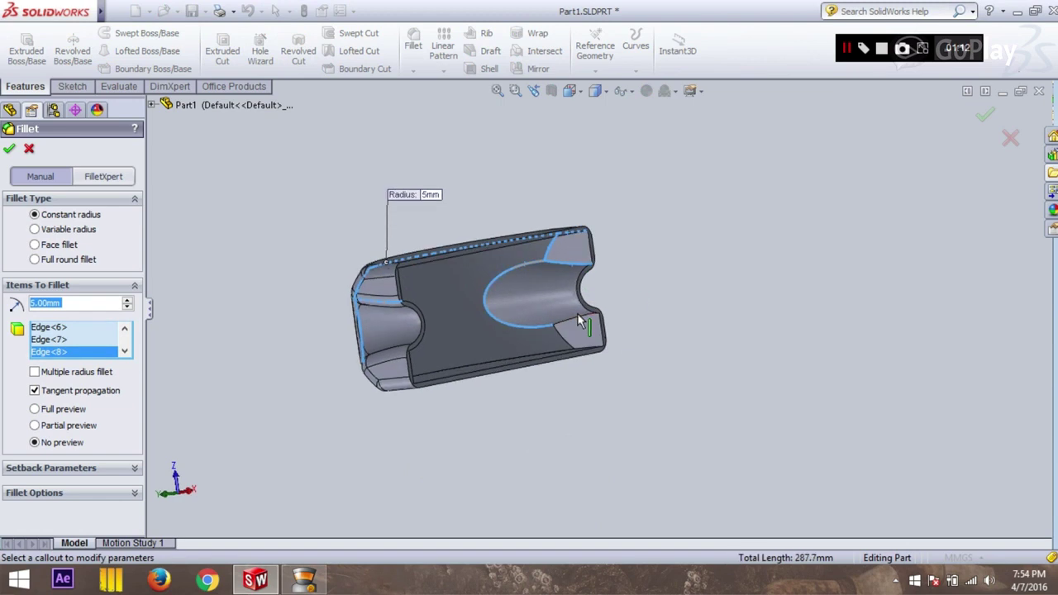
left_click(569, 341)
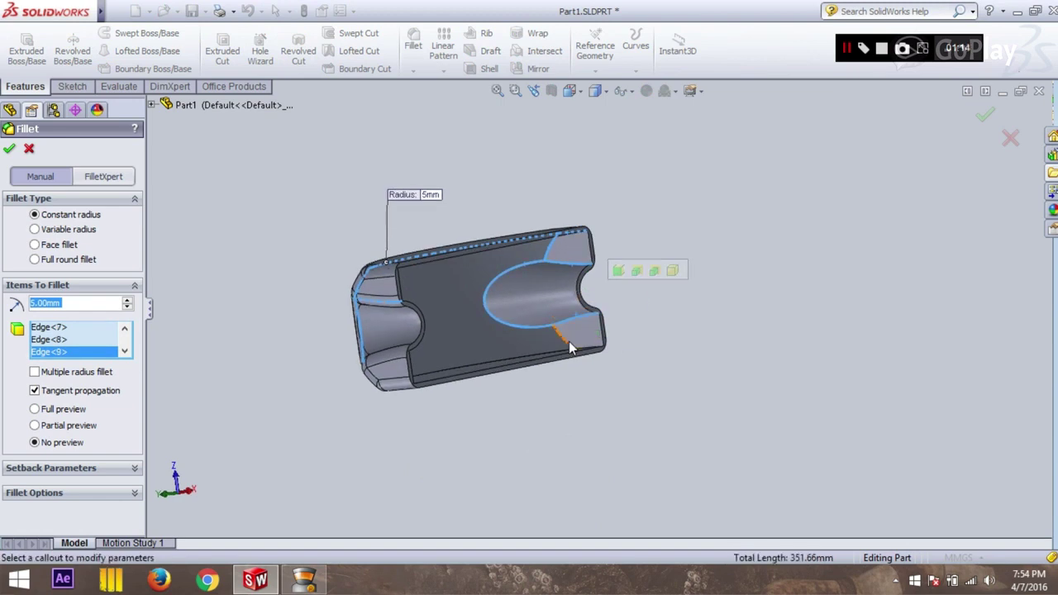
mouse_move(654, 334)
middle_mouse_down()
mouse_move(670, 261)
mouse_move(576, 315)
middle_mouse_up()
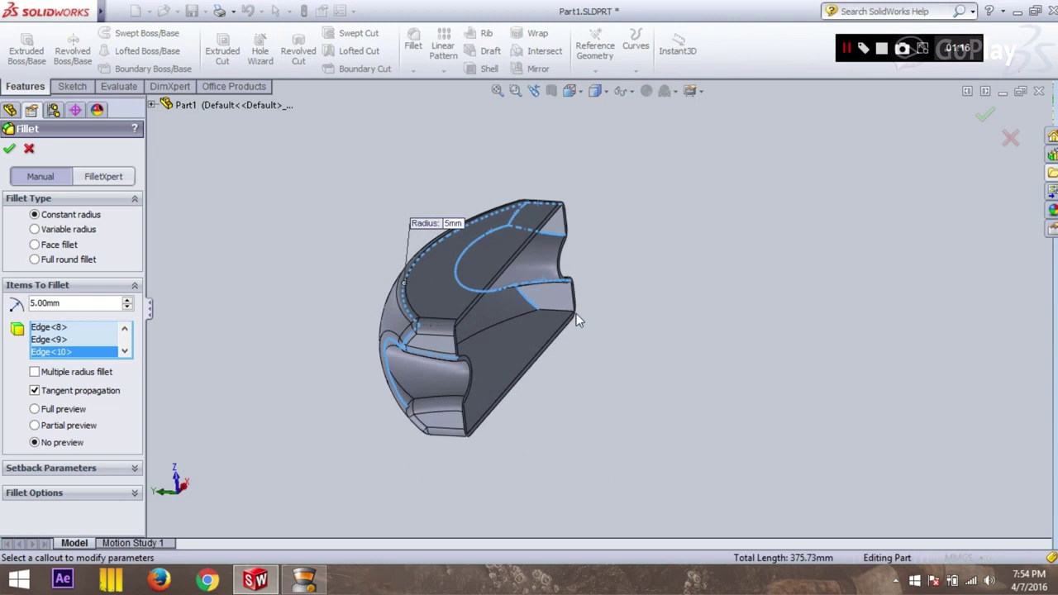
left_click(567, 313)
left_click(512, 327)
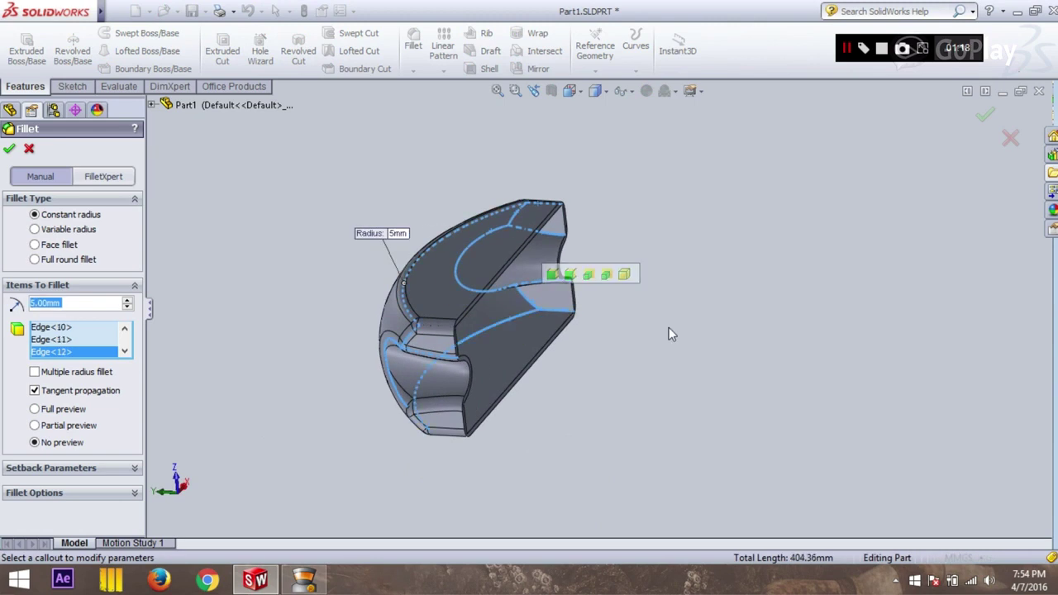
Step: Add the remaining inner shell edges to the fillet
middle_click_drag(669, 328, 374, 374)
left_click(339, 389)
left_click(318, 318)
middle_click_drag(344, 311, 348, 269)
mouse_move(396, 308)
middle_mouse_down()
mouse_move(324, 328)
mouse_move(314, 166)
mouse_move(342, 208)
mouse_move(327, 346)
middle_mouse_up()
left_click(316, 341)
left_click(319, 405)
Step: Apply the 5 mm fillet as Fillet3 and inspect the part's hollow underside
left_click(9, 149)
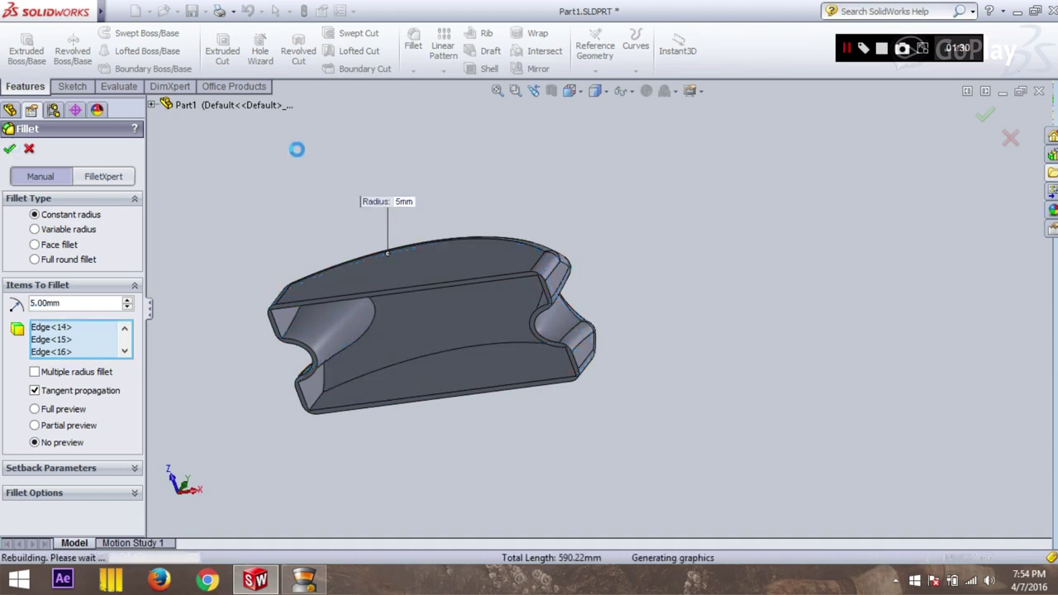
mouse_move(314, 156)
middle_mouse_down()
mouse_move(478, 146)
mouse_move(371, 253)
mouse_move(487, 206)
mouse_move(674, 182)
mouse_move(610, 274)
mouse_move(624, 204)
mouse_move(694, 191)
mouse_move(653, 260)
mouse_move(579, 140)
mouse_move(690, 213)
mouse_move(665, 135)
mouse_move(603, 149)
mouse_move(620, 196)
mouse_move(593, 163)
mouse_move(818, 317)
mouse_move(708, 373)
mouse_move(774, 303)
mouse_move(769, 288)
mouse_move(550, 424)
middle_mouse_up()
left_click(59, 408)
middle_click_drag(392, 455, 331, 244)
Step: Extrude Sketch12's two small circles up to the inner top face as Boss-Extrude4
left_click(53, 421)
left_click(33, 59)
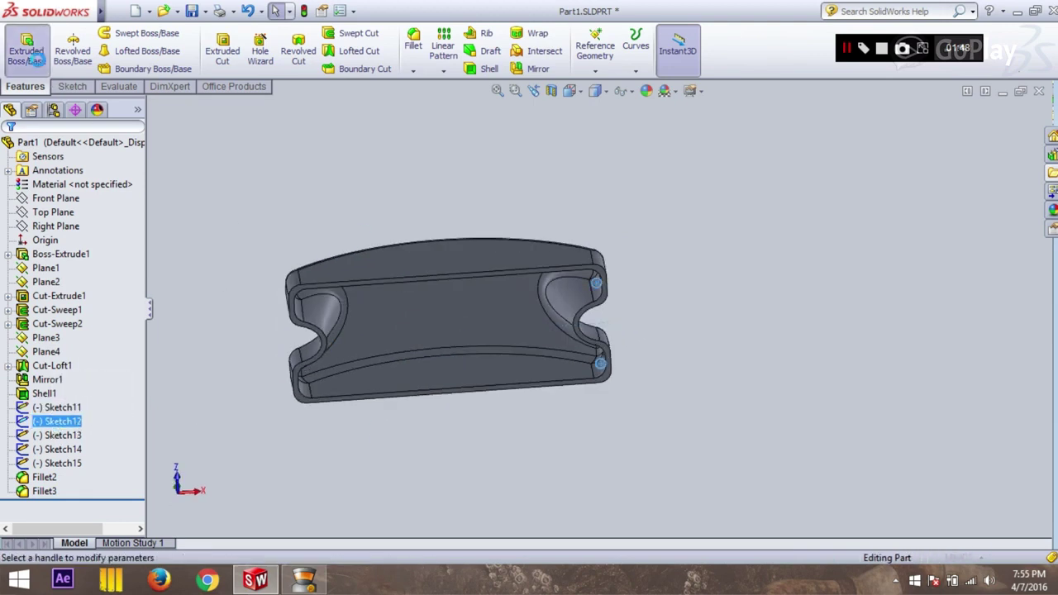
left_click(82, 238)
left_click(62, 300)
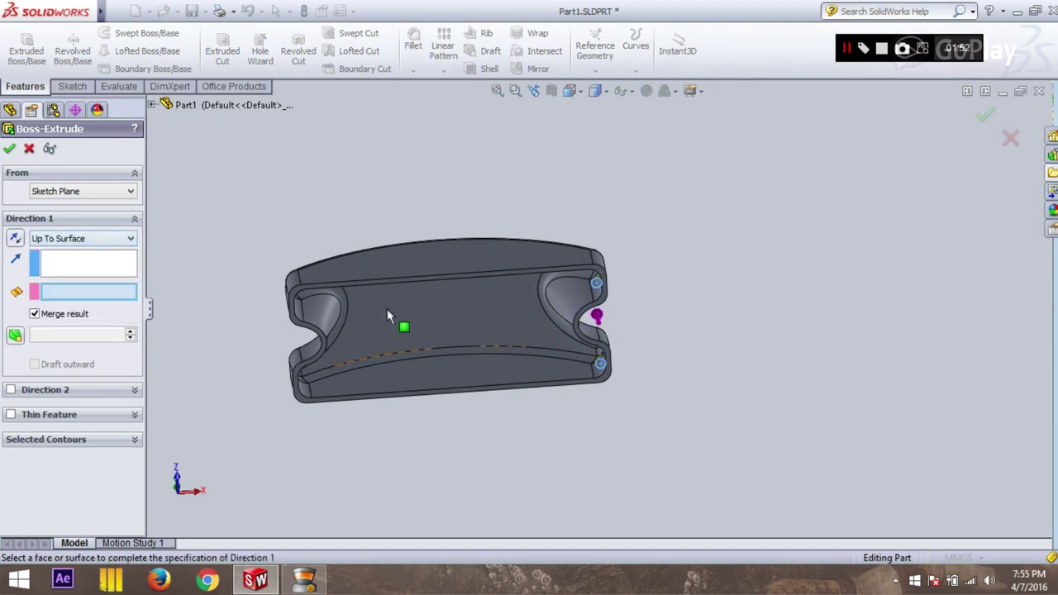
left_click(460, 308)
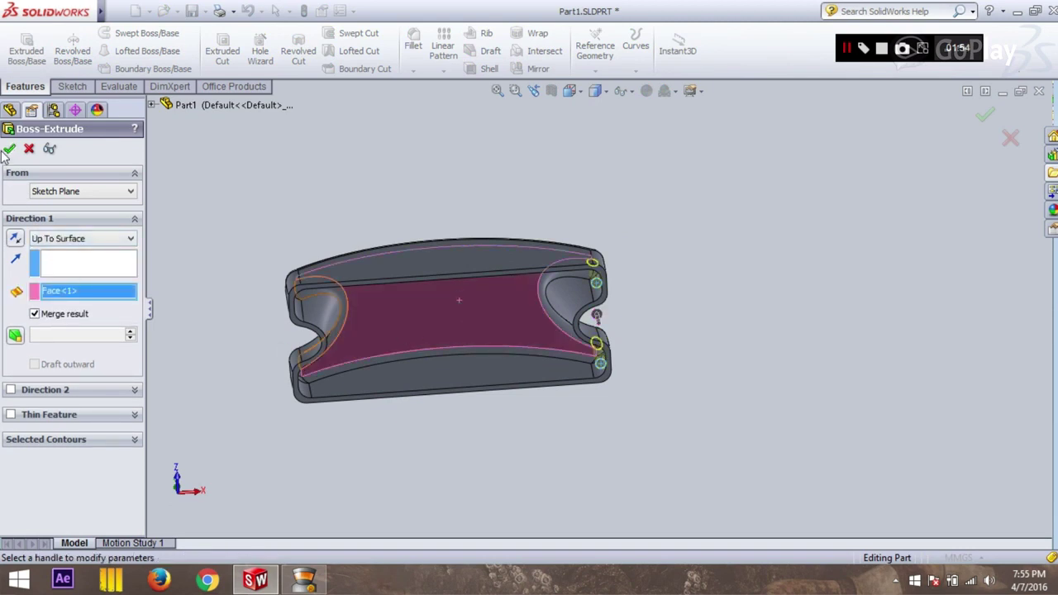
key("Return")
mouse_move(623, 171)
middle_mouse_down()
mouse_move(514, 282)
mouse_move(637, 242)
middle_mouse_up()
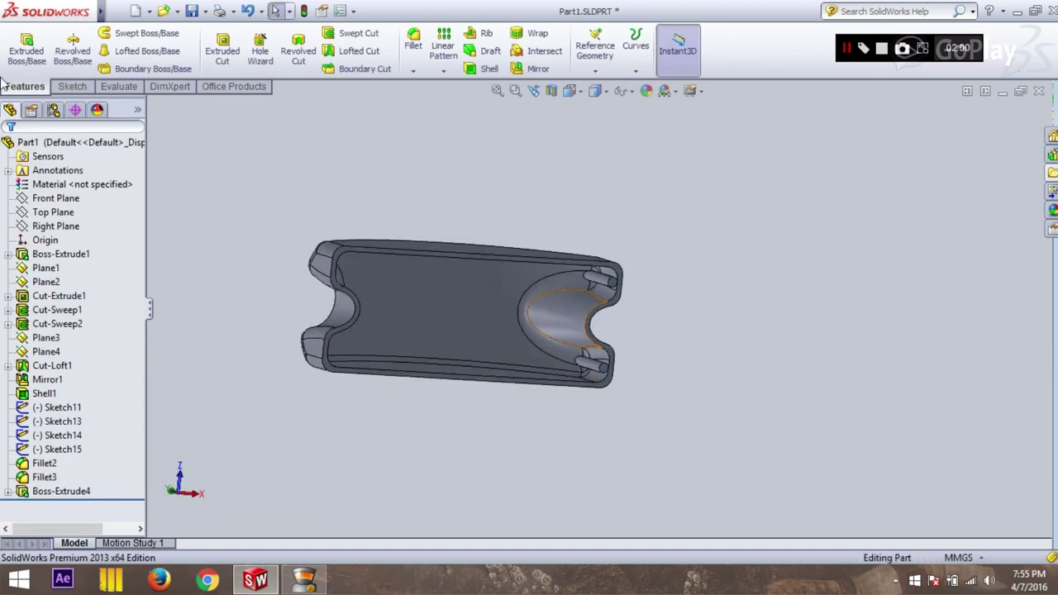
Step: Cut Sketch11's two circles 5 mm deep (Blind) as holes in Cut-Extrude3
left_click(52, 422)
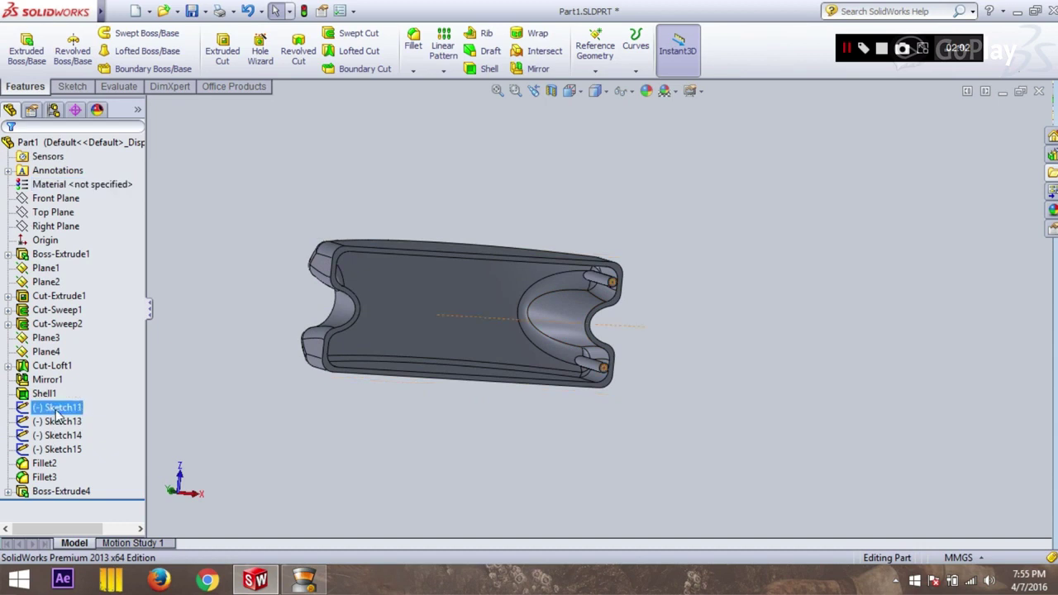
left_click(239, 64)
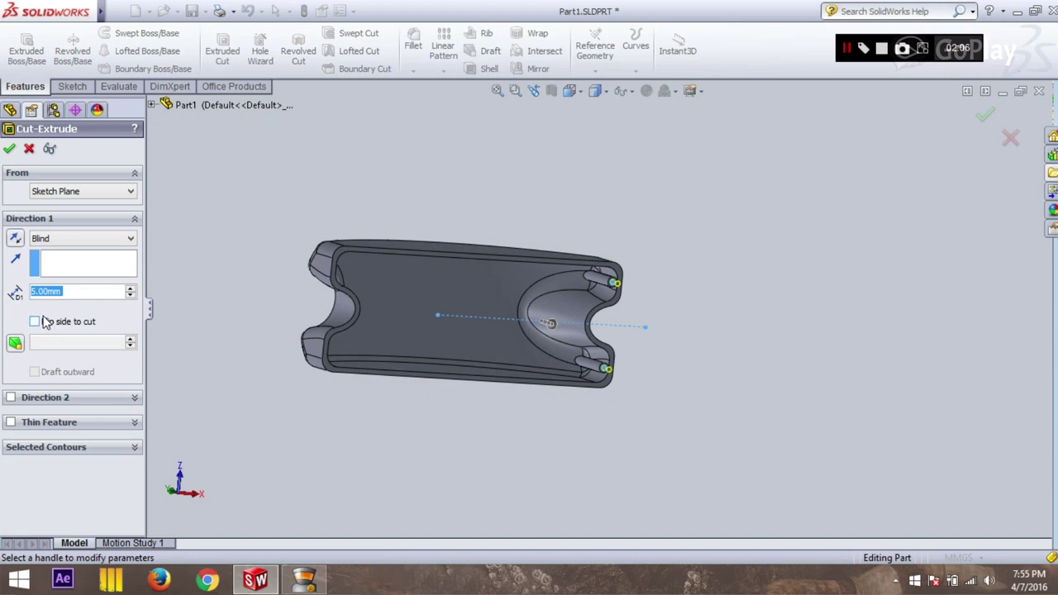
middle_click_drag(359, 167, 355, 248)
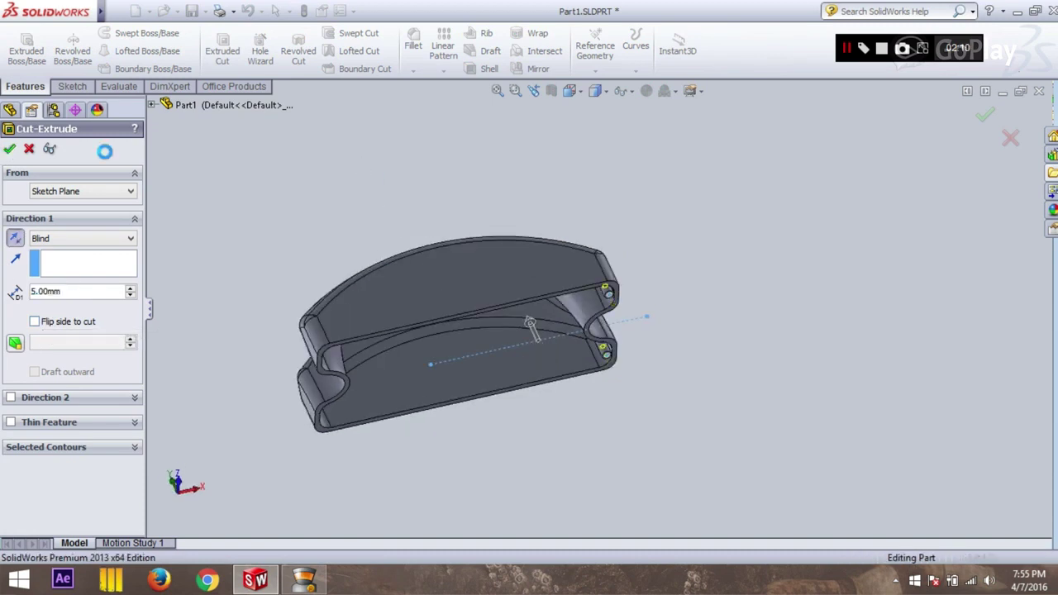
key("Return")
mouse_move(671, 301)
middle_mouse_down()
mouse_move(645, 299)
mouse_move(629, 213)
mouse_move(615, 223)
middle_mouse_up()
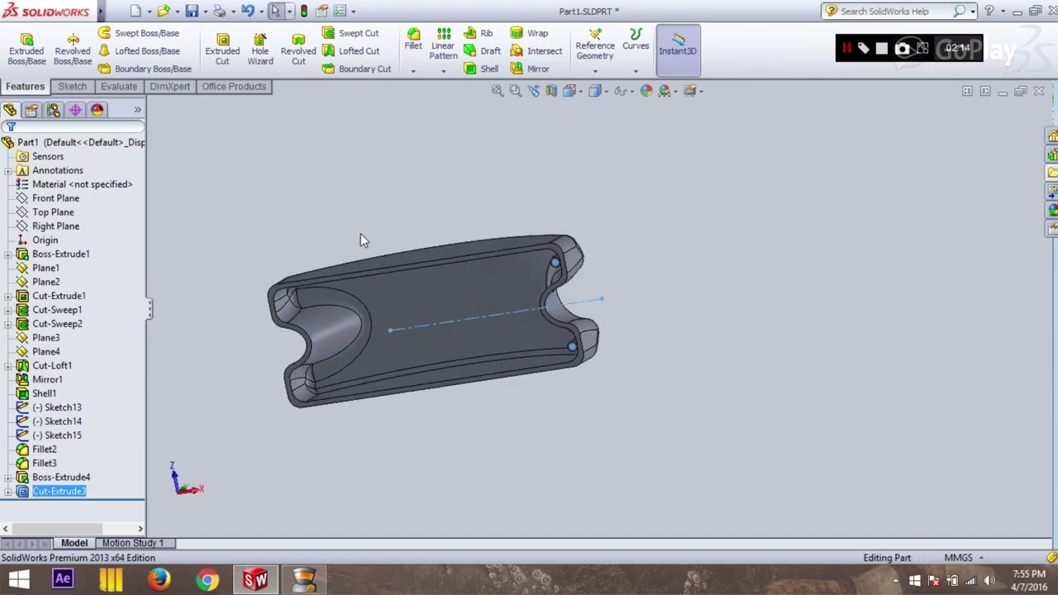
left_click(58, 407)
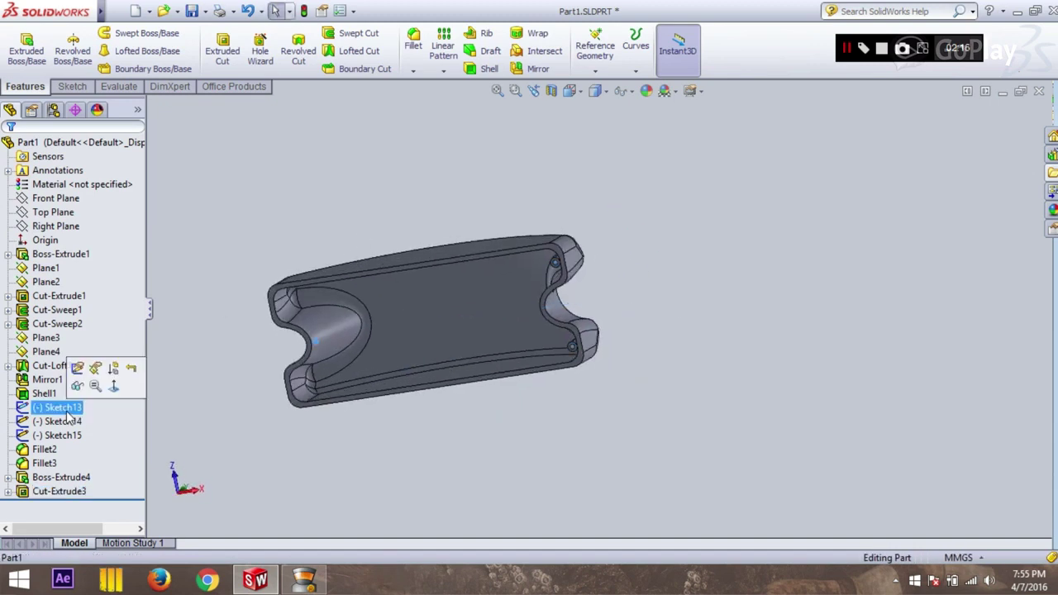
Step: Extrude Sketch14's 2.01-radius circle up to the inner curved face as Boss-Extrude5
left_click(70, 422)
mouse_move(323, 222)
middle_mouse_down()
mouse_move(355, 243)
mouse_move(347, 207)
middle_mouse_up()
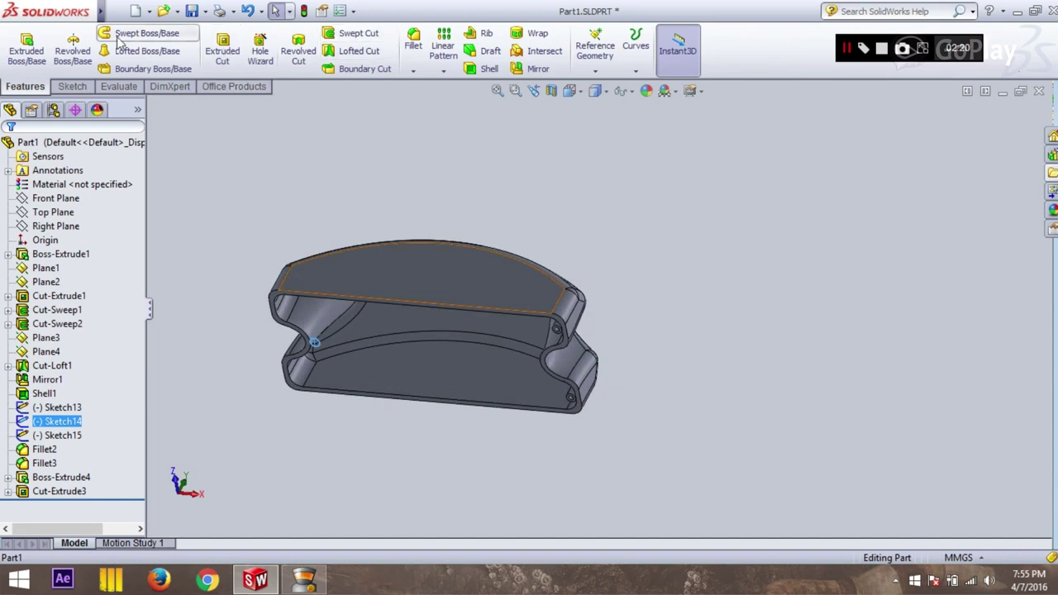
left_click(26, 45)
middle_click_drag(417, 193, 346, 314)
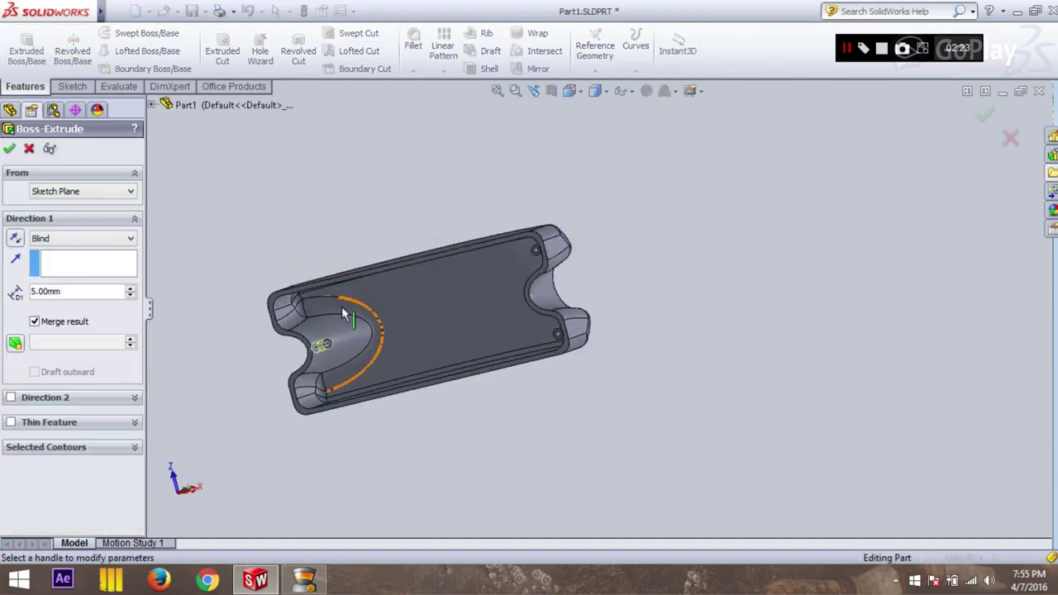
left_click(63, 241)
left_click(66, 294)
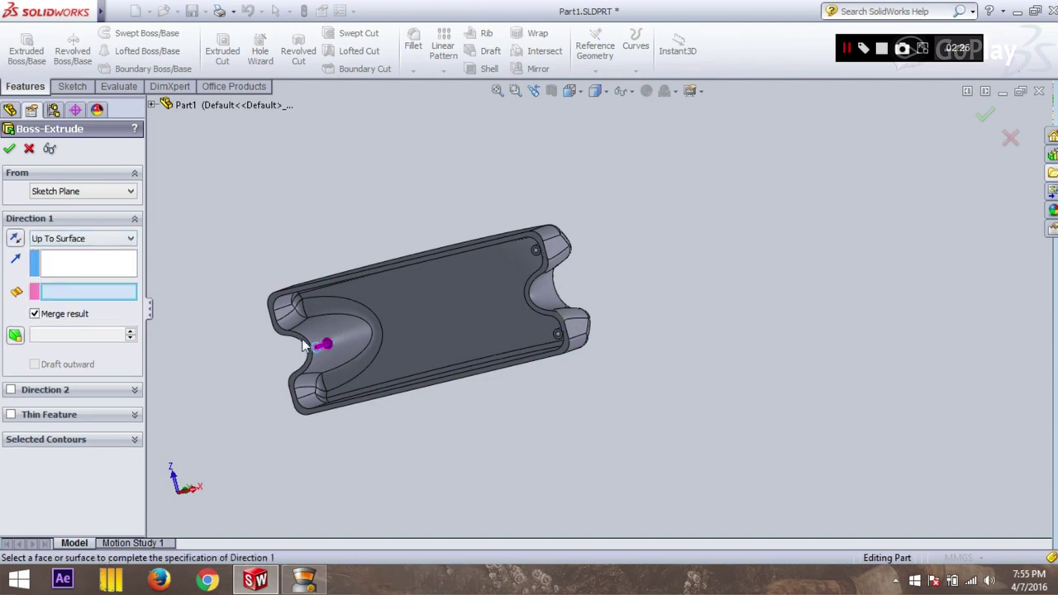
left_click(345, 344)
left_click(9, 149)
mouse_move(410, 193)
middle_mouse_down()
mouse_move(439, 180)
mouse_move(432, 220)
middle_mouse_up()
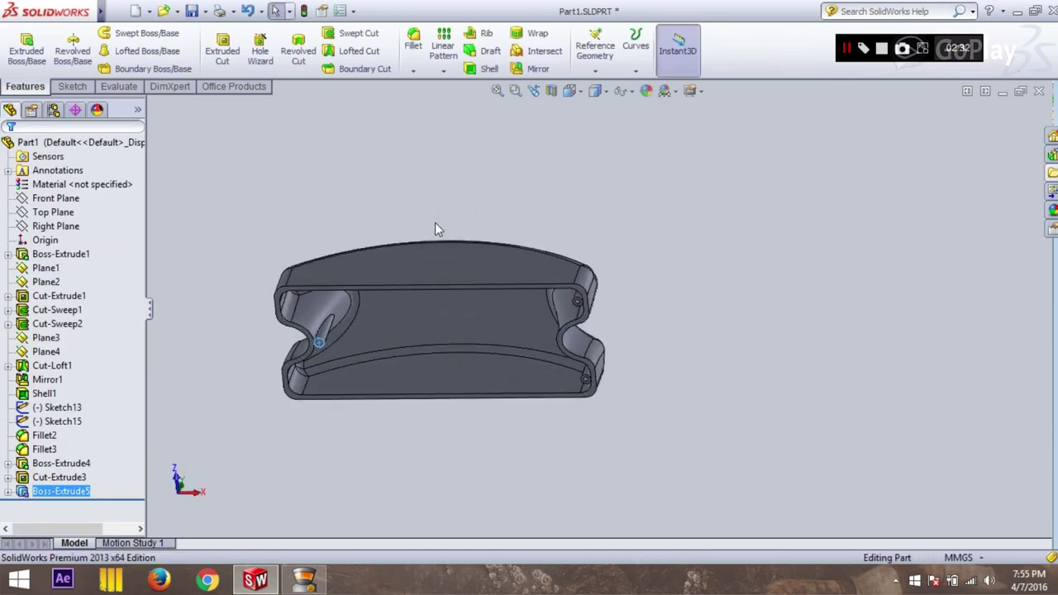
Step: Sweep-cut the Sketch13 profile along the Sketch15 path to create Cut-Sweep4
left_click(54, 408)
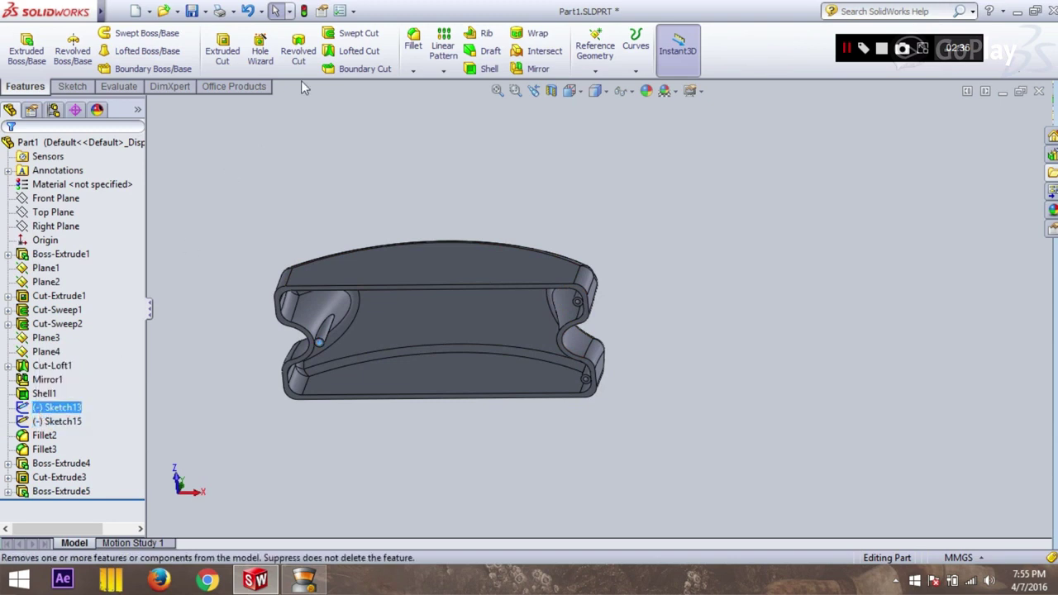
left_click(369, 39)
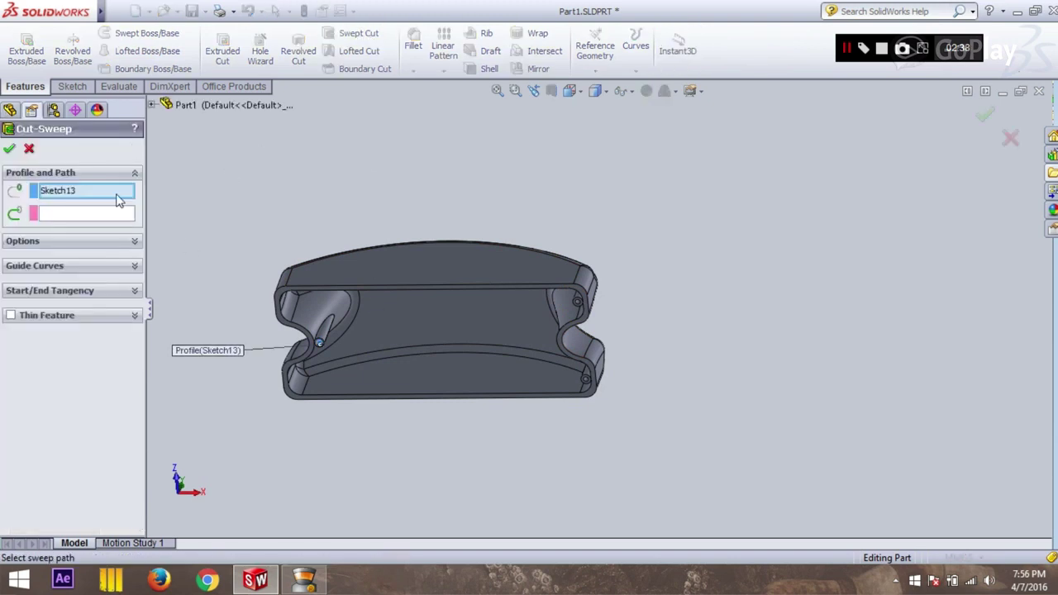
left_click(152, 106)
left_click(104, 216)
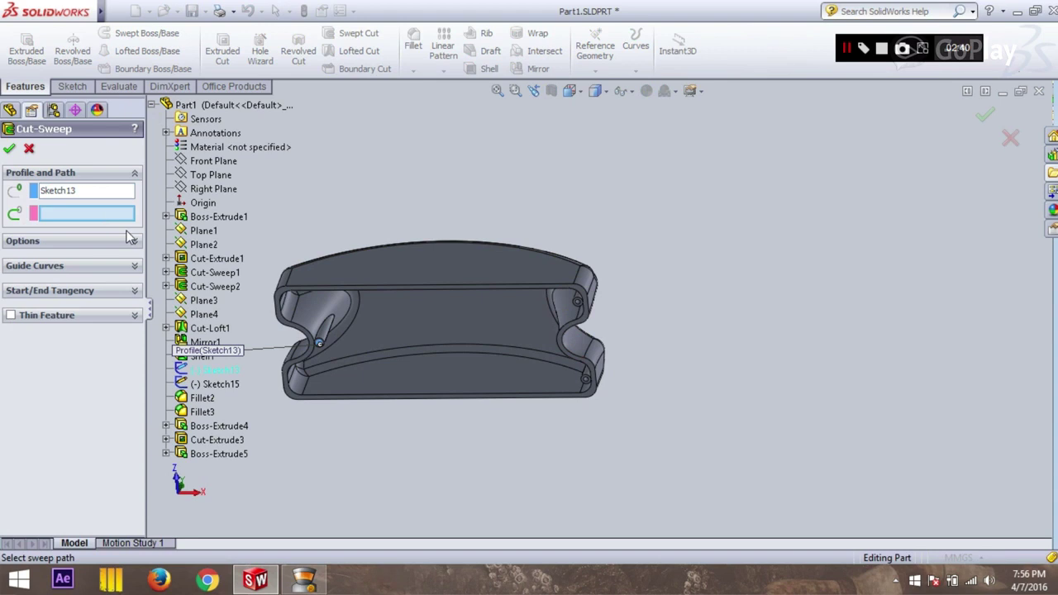
left_click(208, 383)
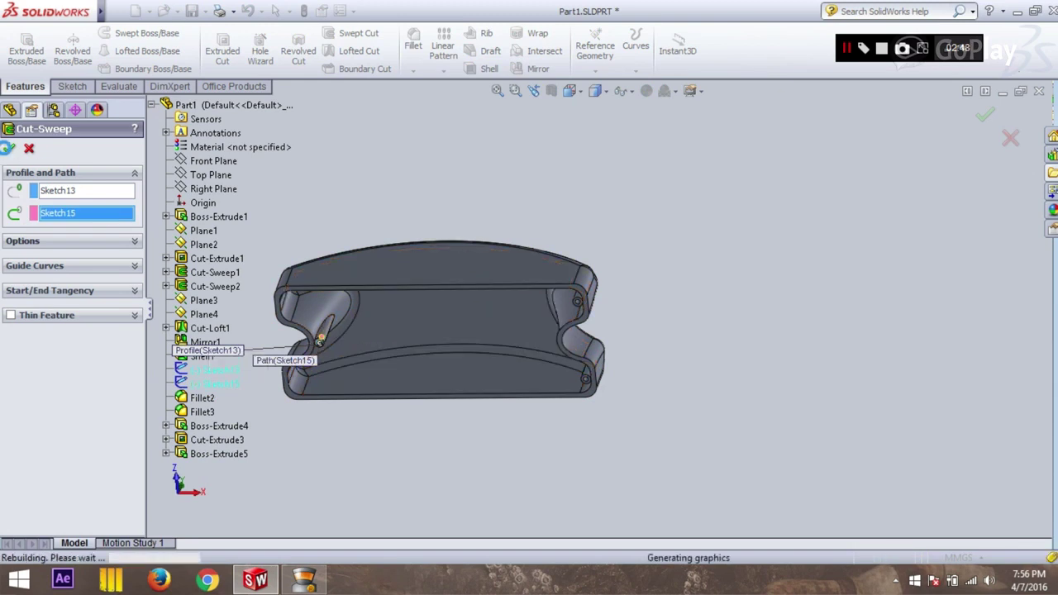
left_click(9, 150)
mouse_move(434, 207)
middle_mouse_down()
mouse_move(690, 262)
mouse_move(360, 299)
middle_mouse_up()
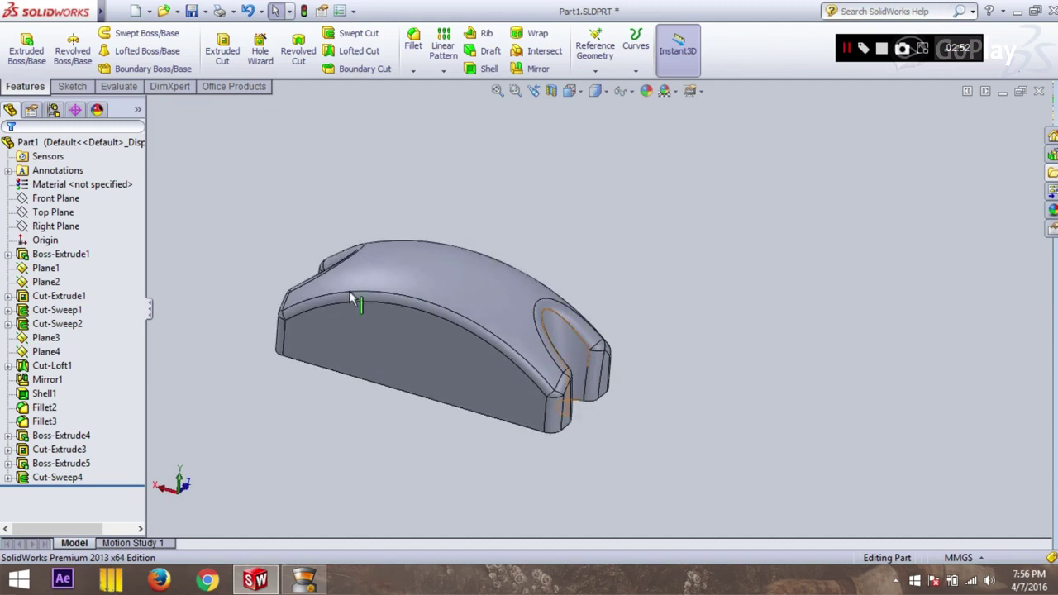
mouse_move(534, 398)
middle_mouse_down()
mouse_move(525, 438)
mouse_move(756, 476)
middle_mouse_up()
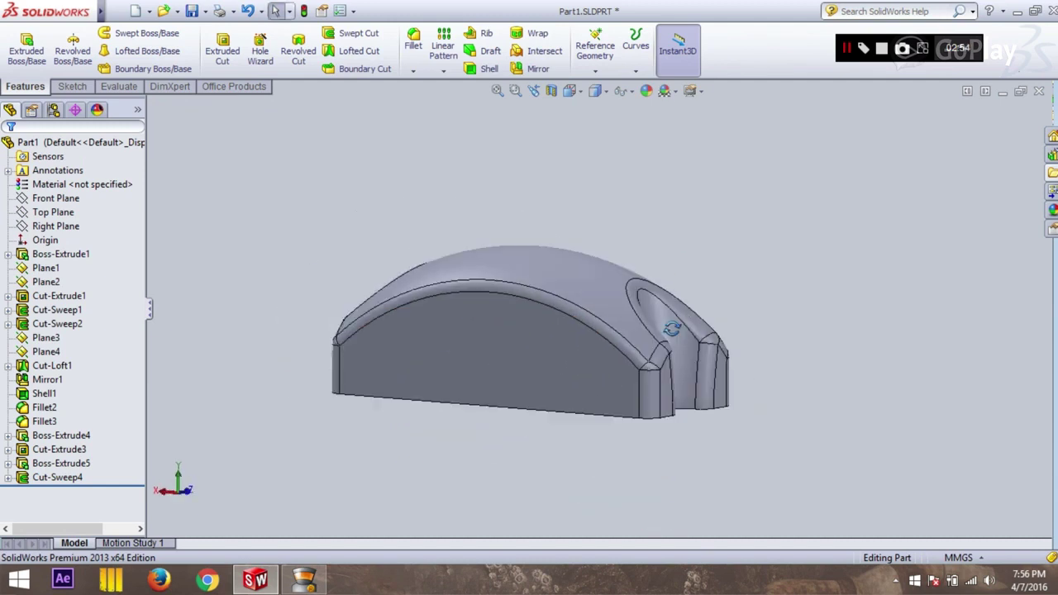